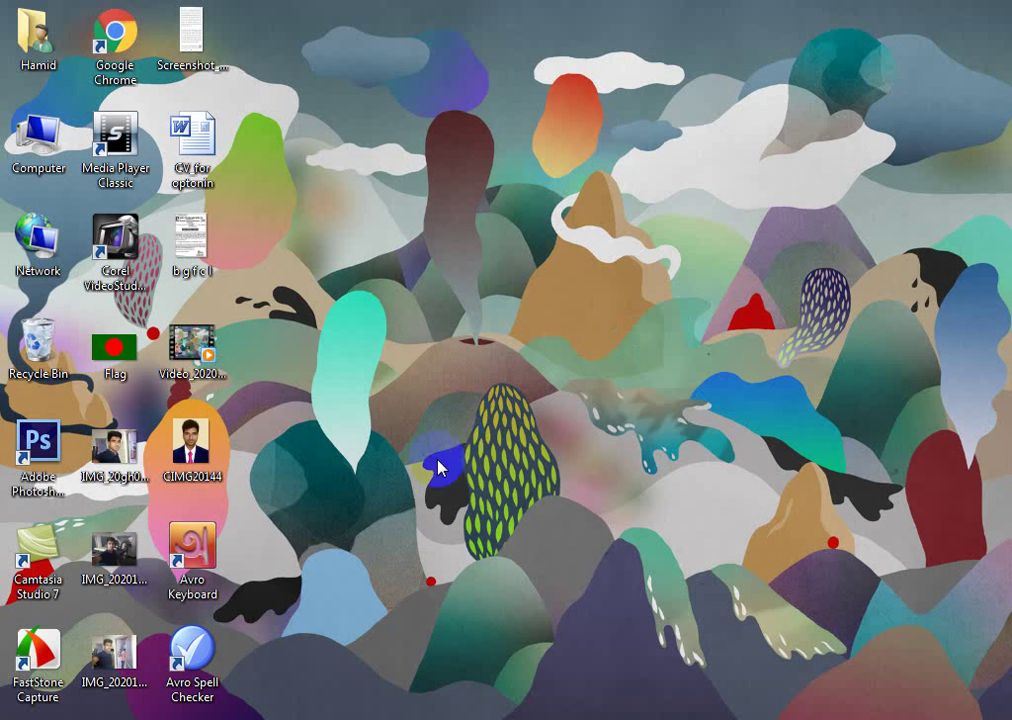
right_click(340, 310)
left_click(372, 363)
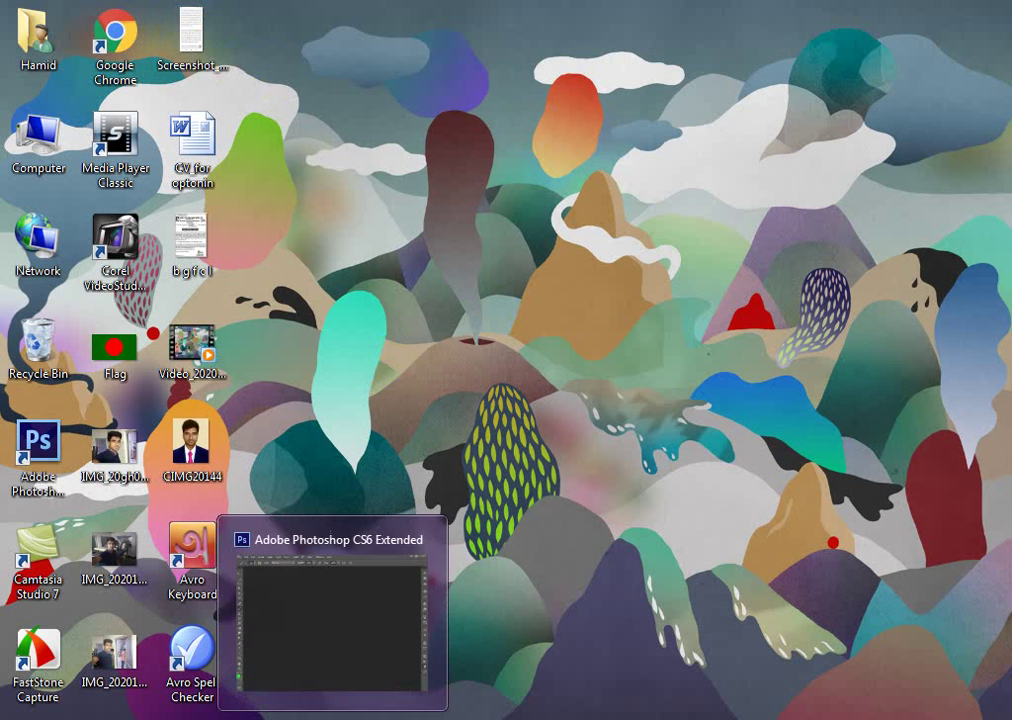
- Switch to Adobe Photoshop and create a new 700 x 300 pixel RGB document at 72 pixels/inch with white background contents
left_click(333, 719)
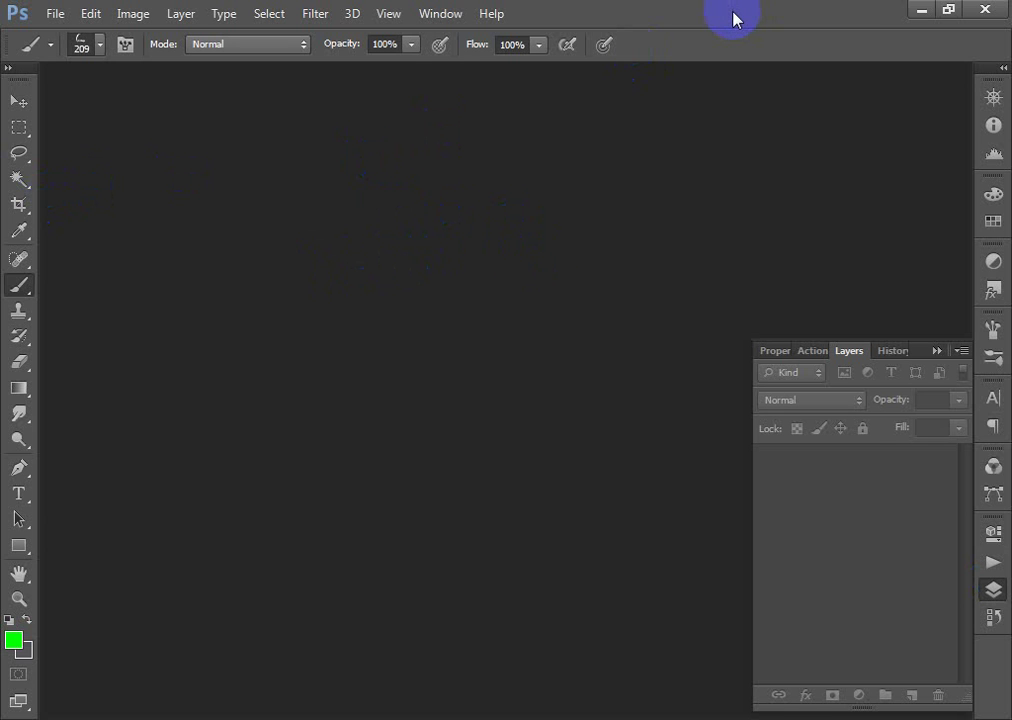
left_click(56, 14)
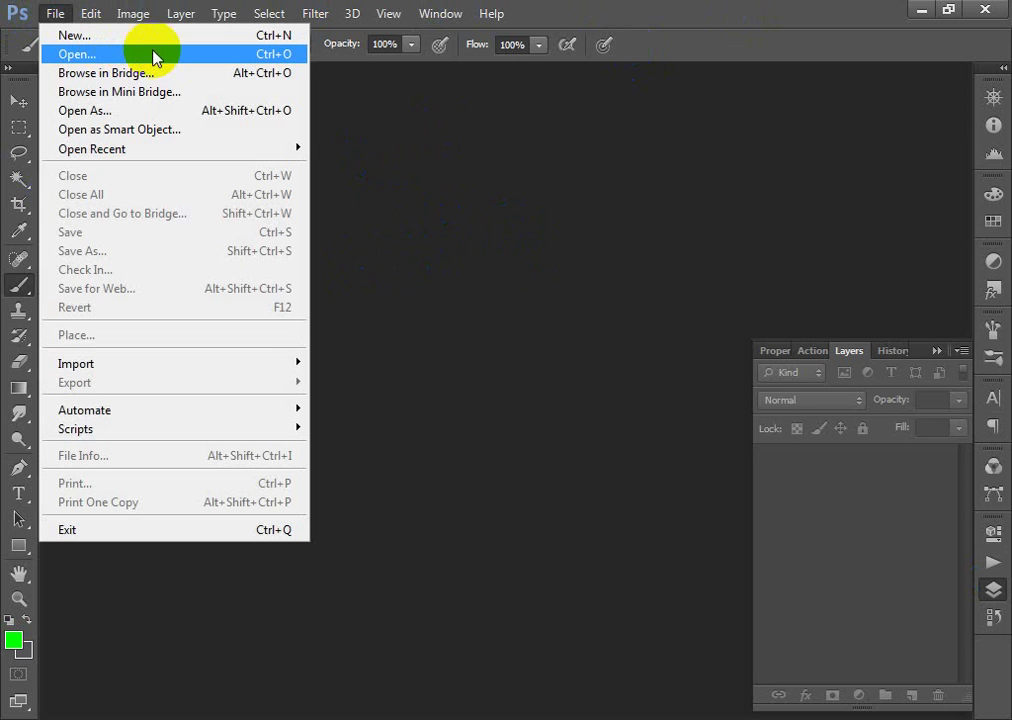
left_click(76, 37)
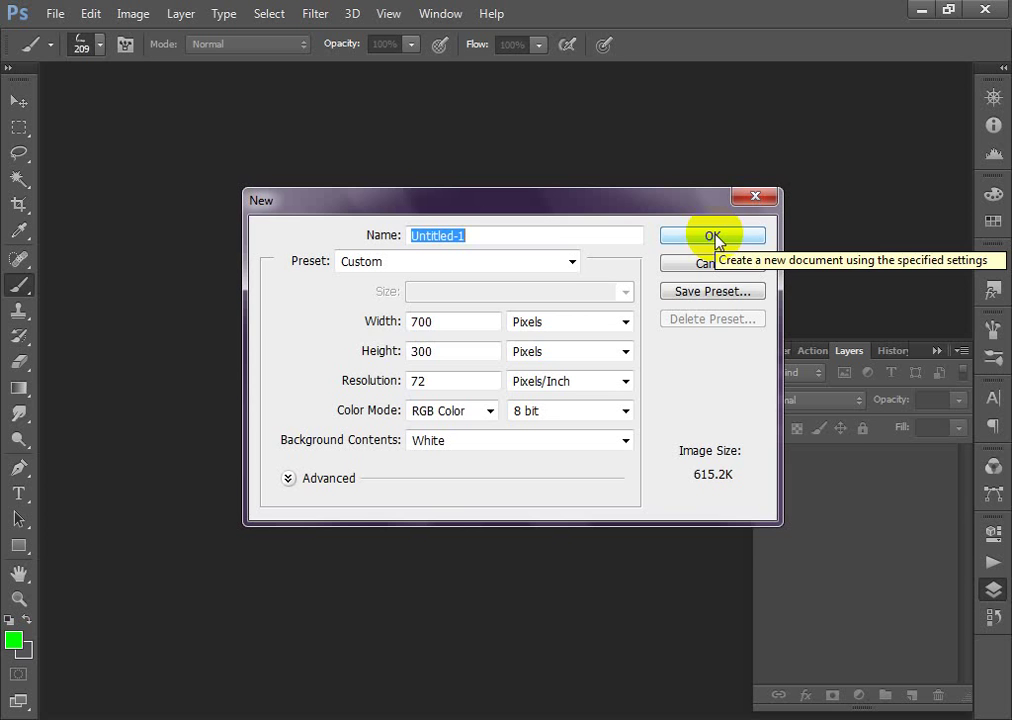
left_click_drag(450, 322, 243, 316)
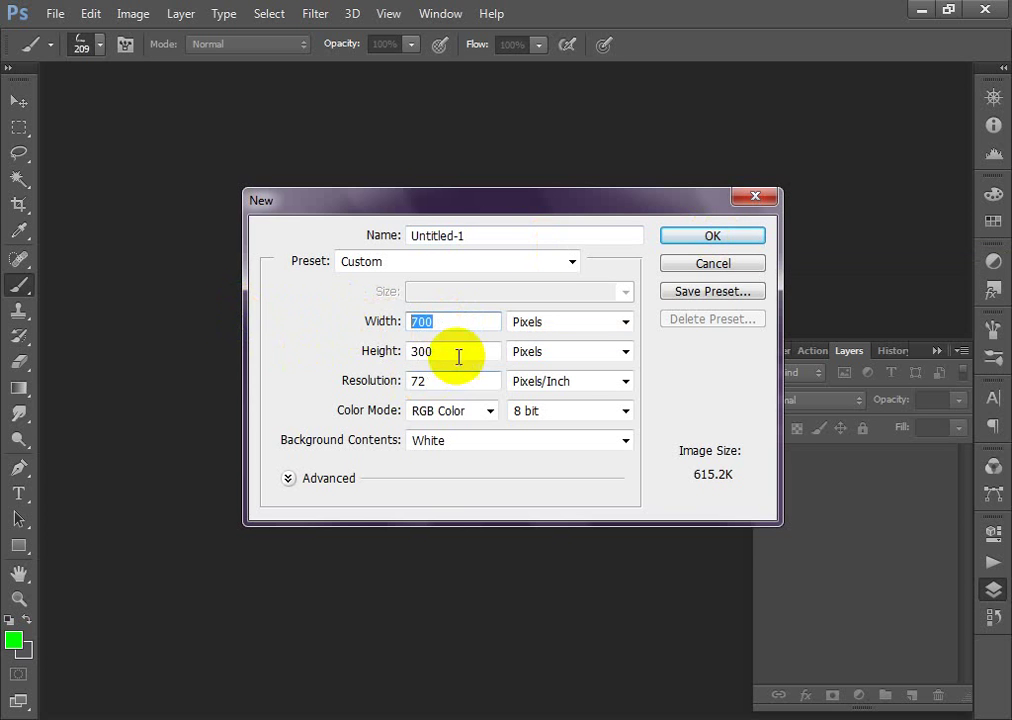
left_click_drag(452, 353, 289, 355)
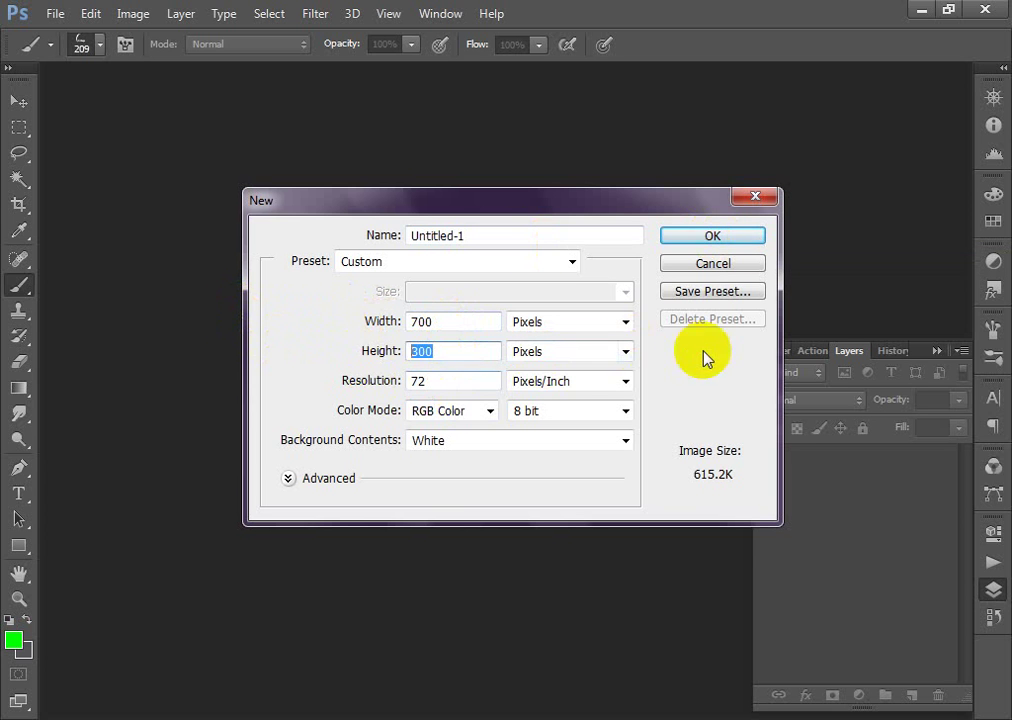
left_click(705, 237)
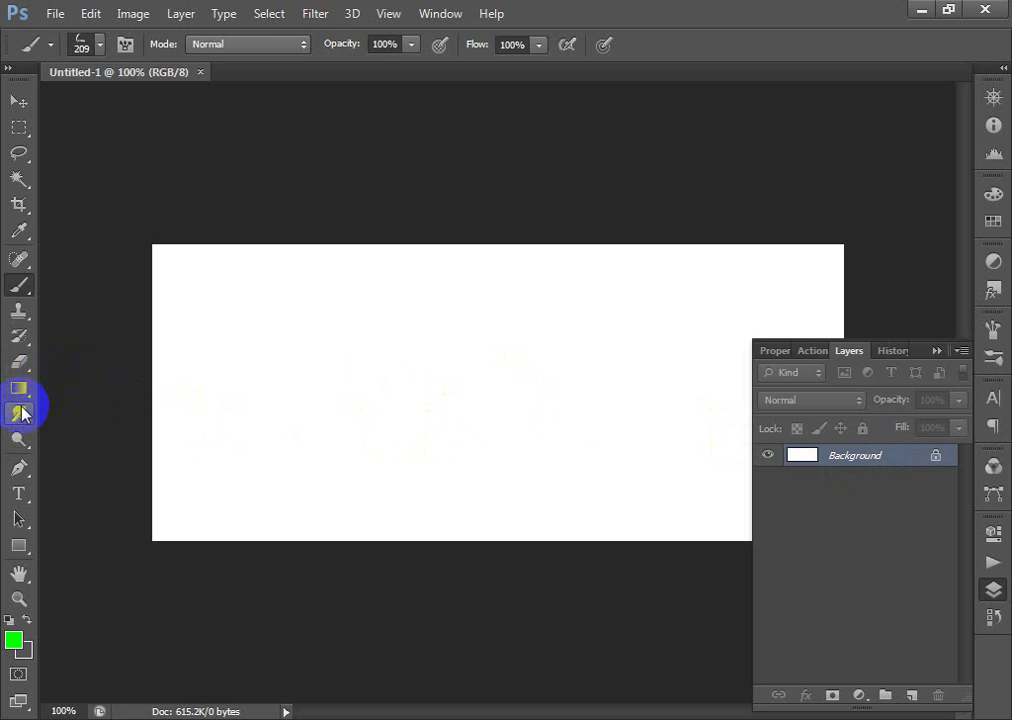
- Try green-to-gray linear gradients across the canvas with the Gradient tool, undoing each one
left_click(22, 388)
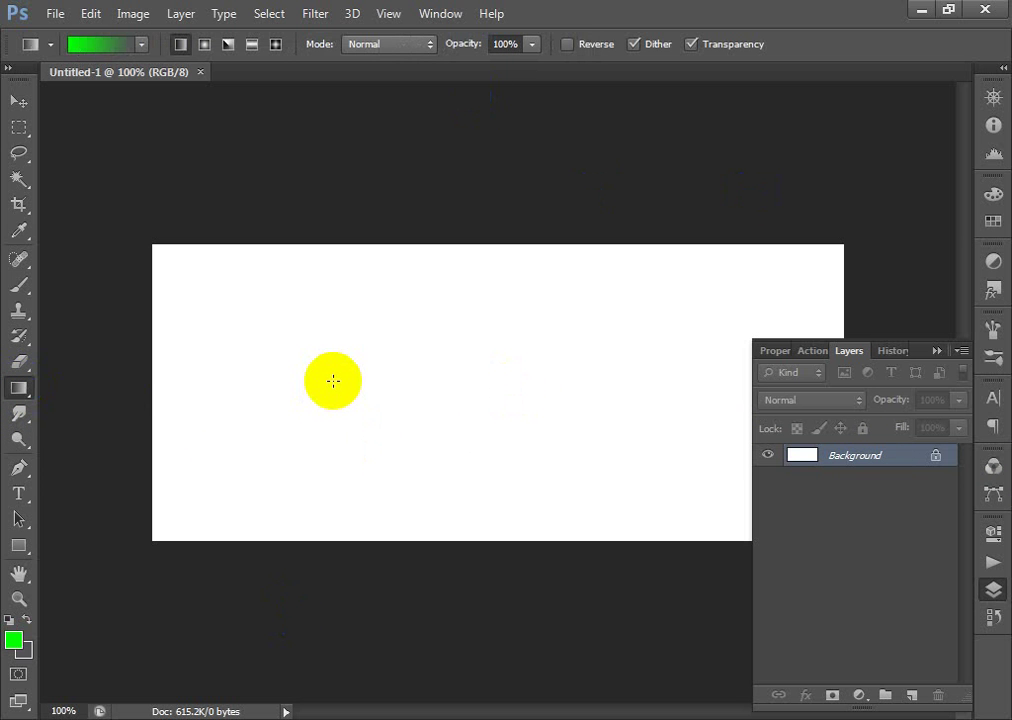
left_click_drag(404, 366, 574, 409)
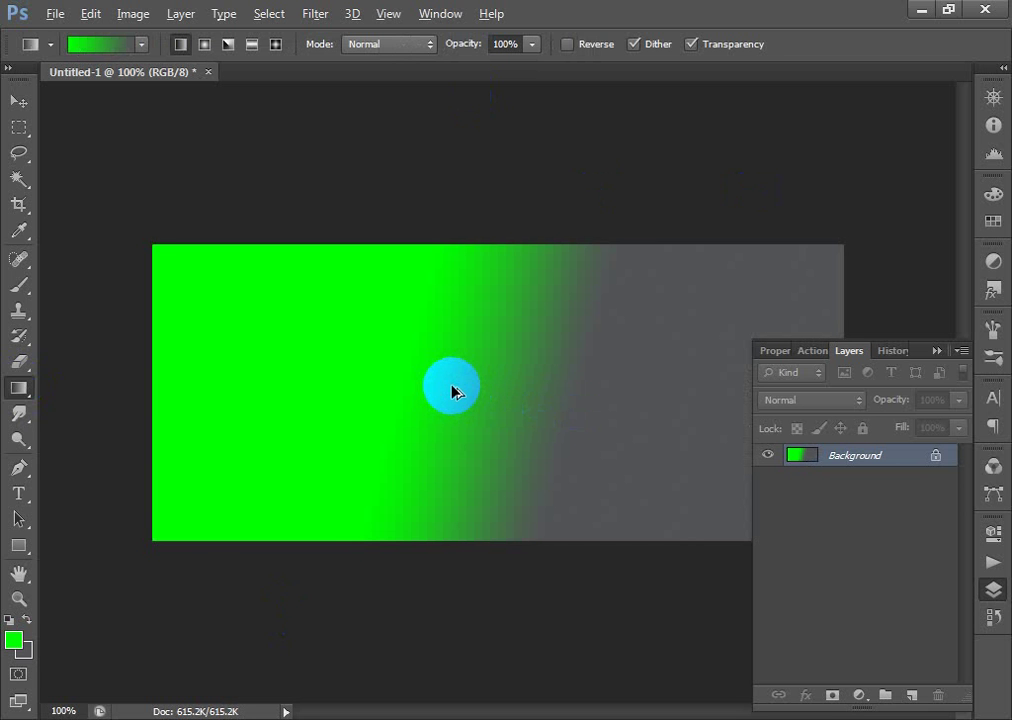
key("ctrl+z")
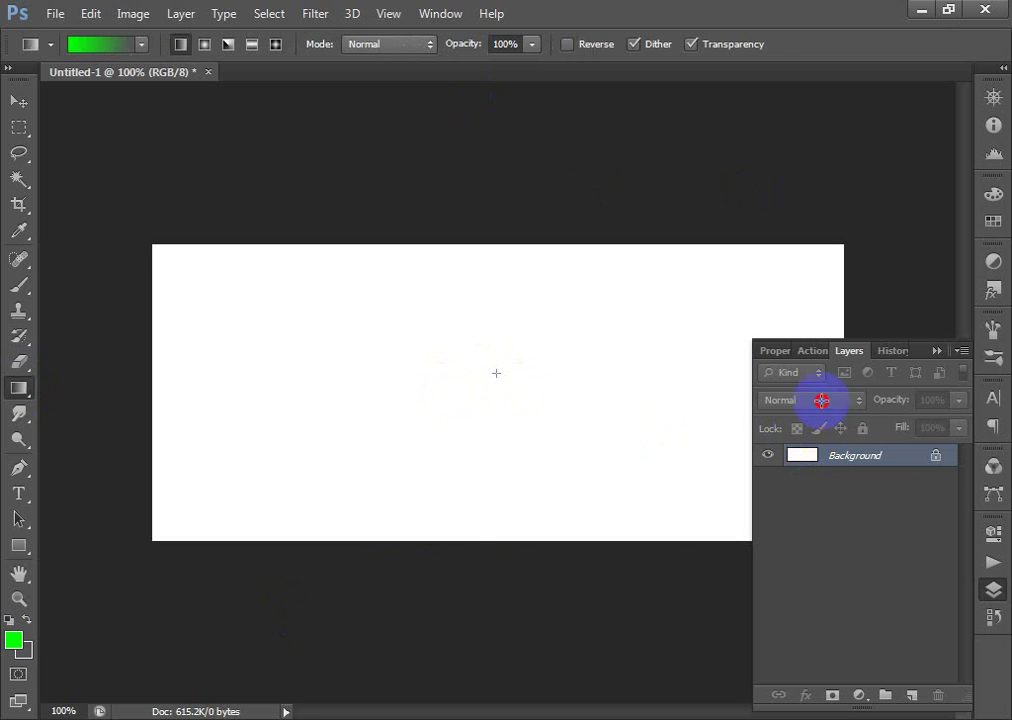
key("ctrl+z")
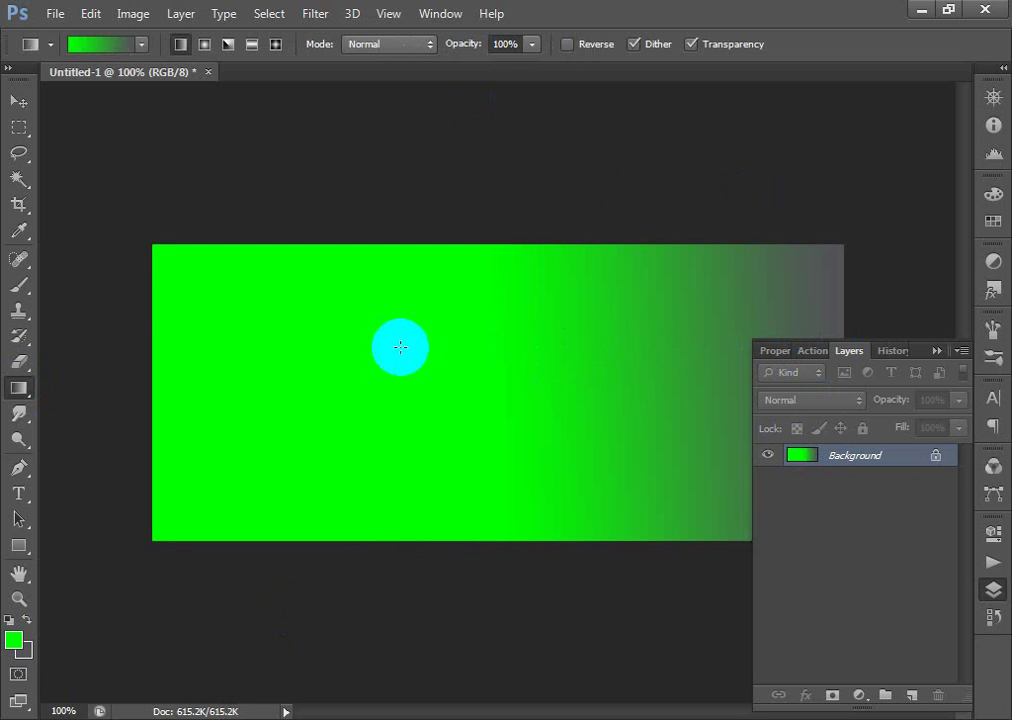
key("ctrl+z")
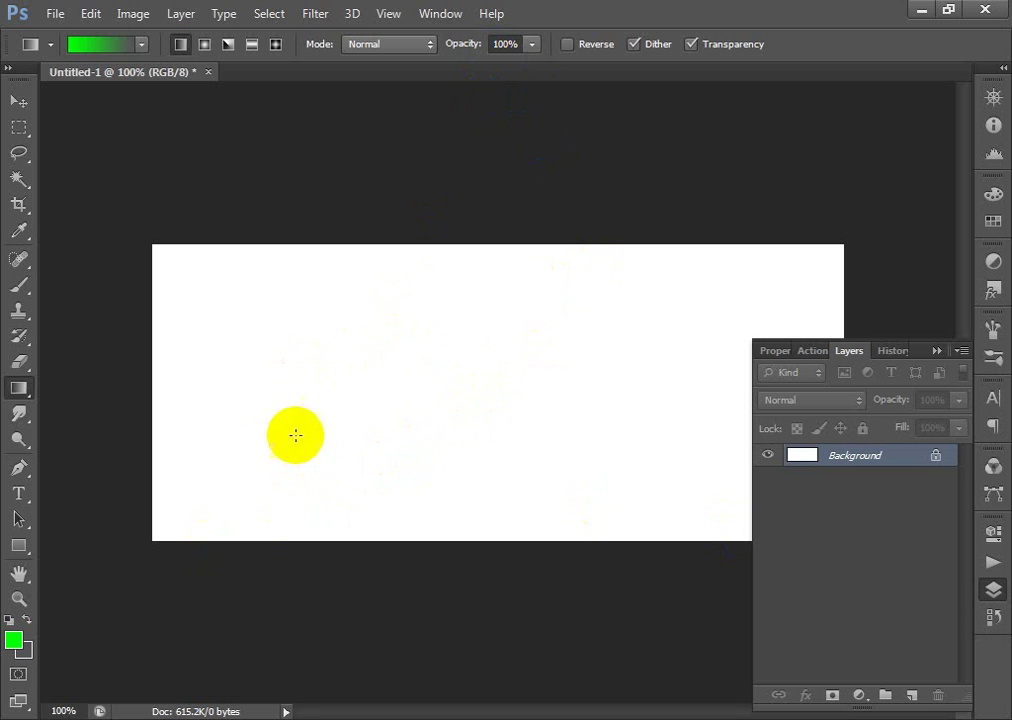
left_click_drag(475, 398, 964, 367)
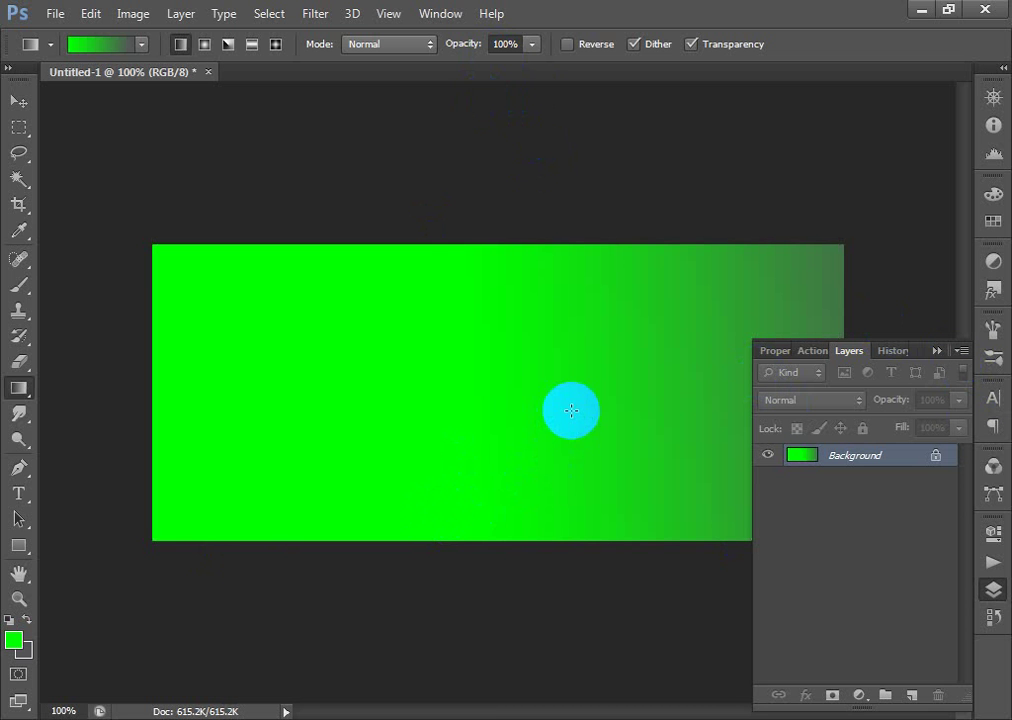
key("ctrl+z")
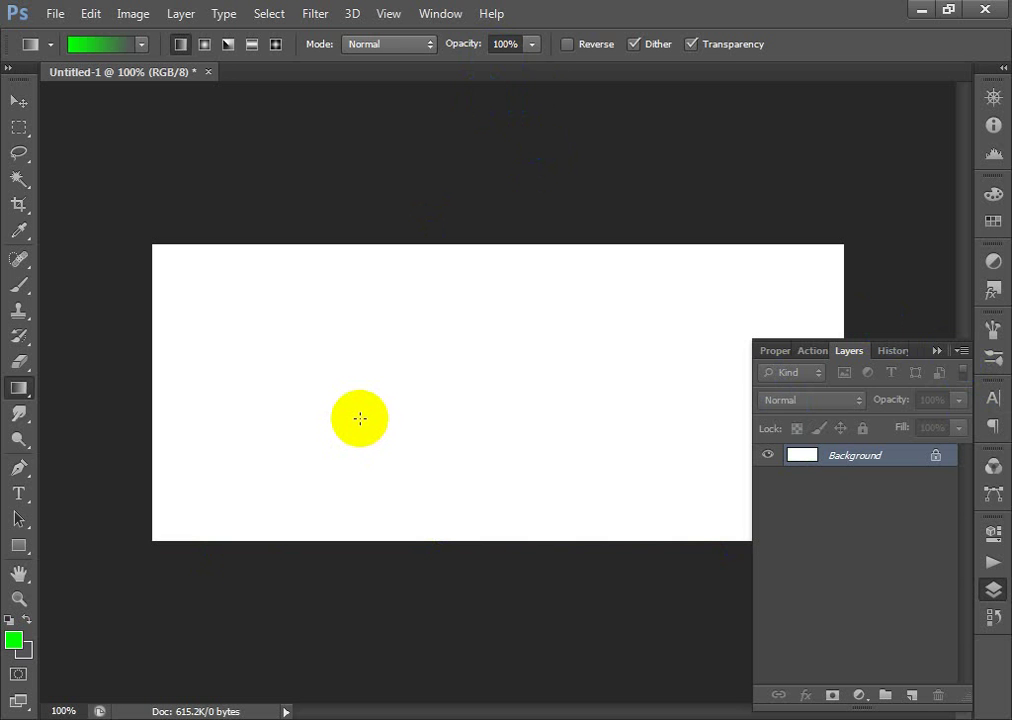
- Set the foreground color to blue 0018ff and draw blue-to-gray linear gradients across the canvas in different directions
left_click(20, 636)
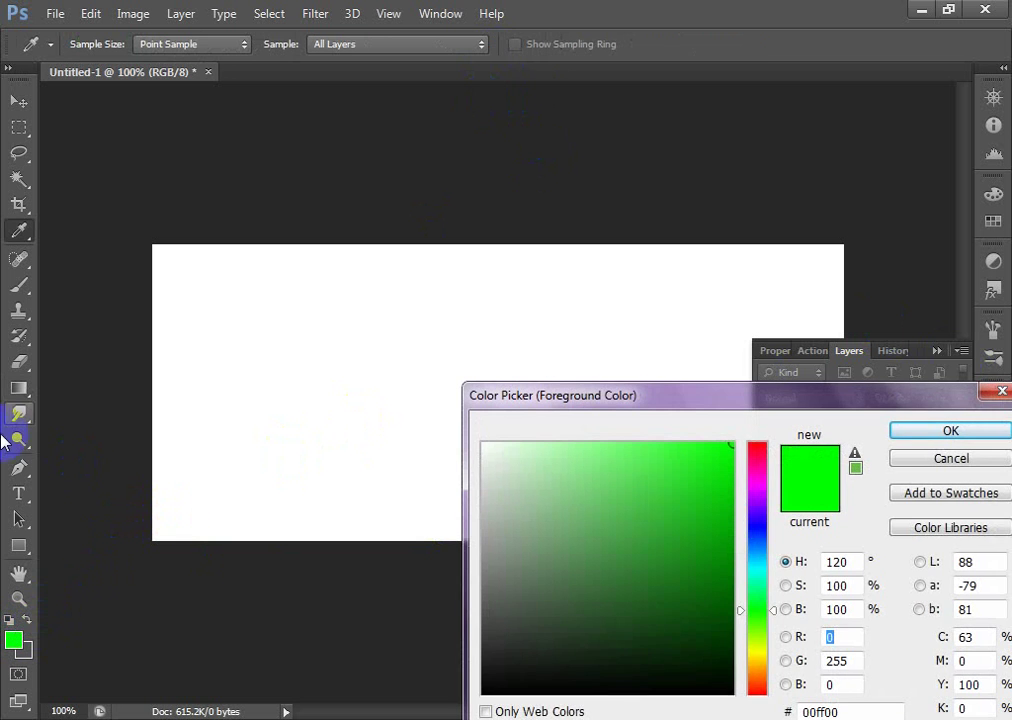
left_click(758, 531)
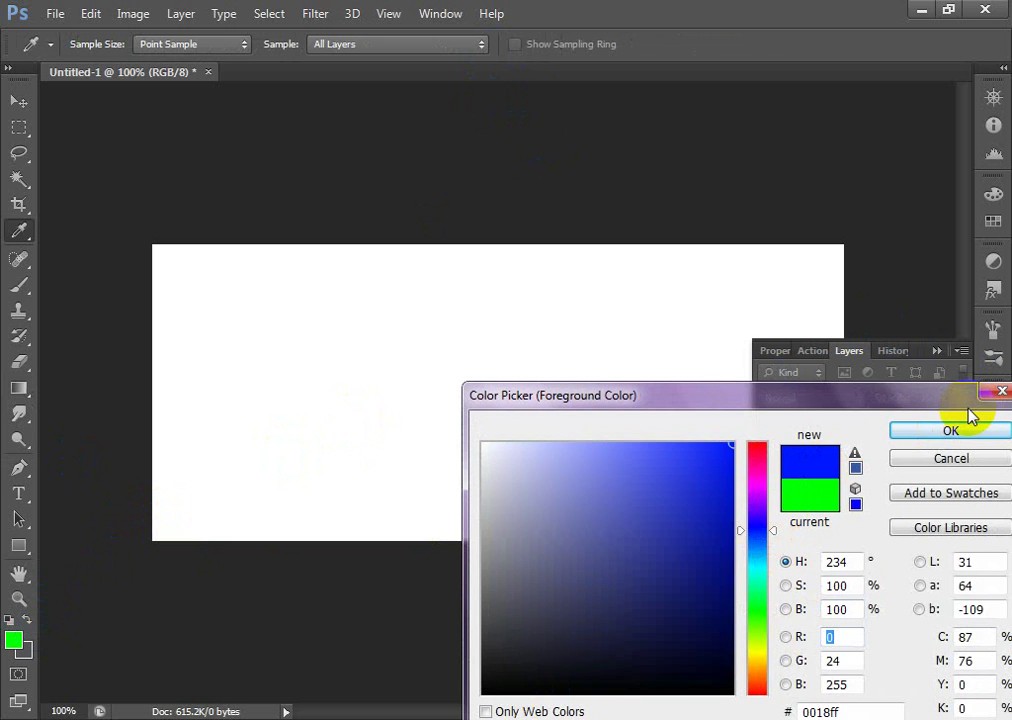
left_click(950, 440)
left_click_drag(480, 362, 845, 361)
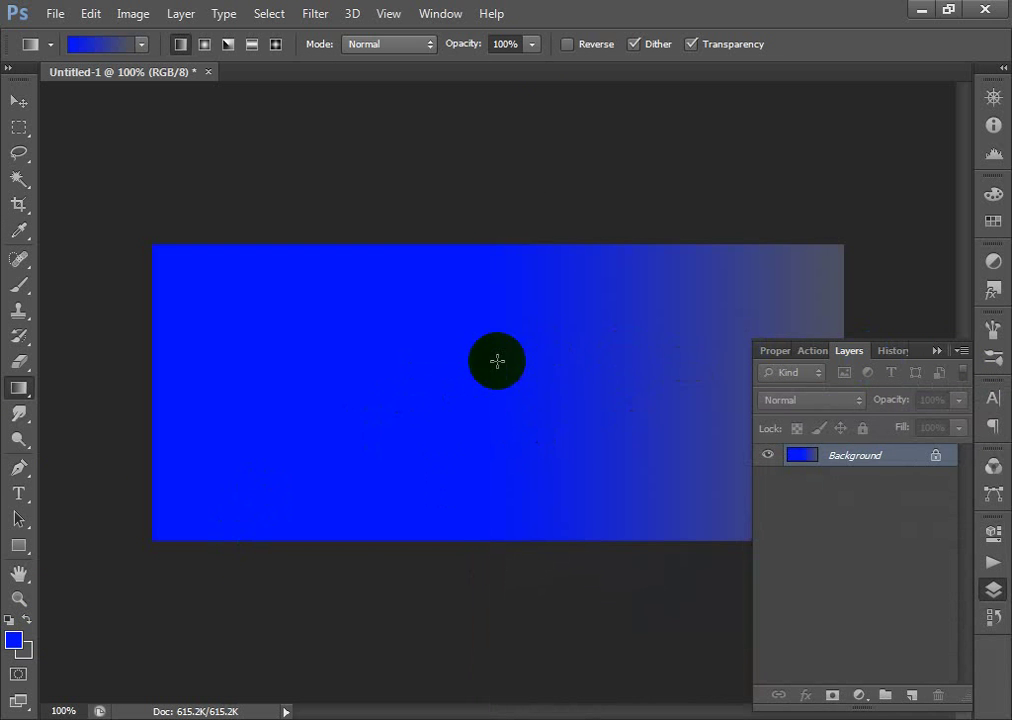
left_click_drag(497, 361, 158, 338)
left_click_drag(393, 372, 605, 371)
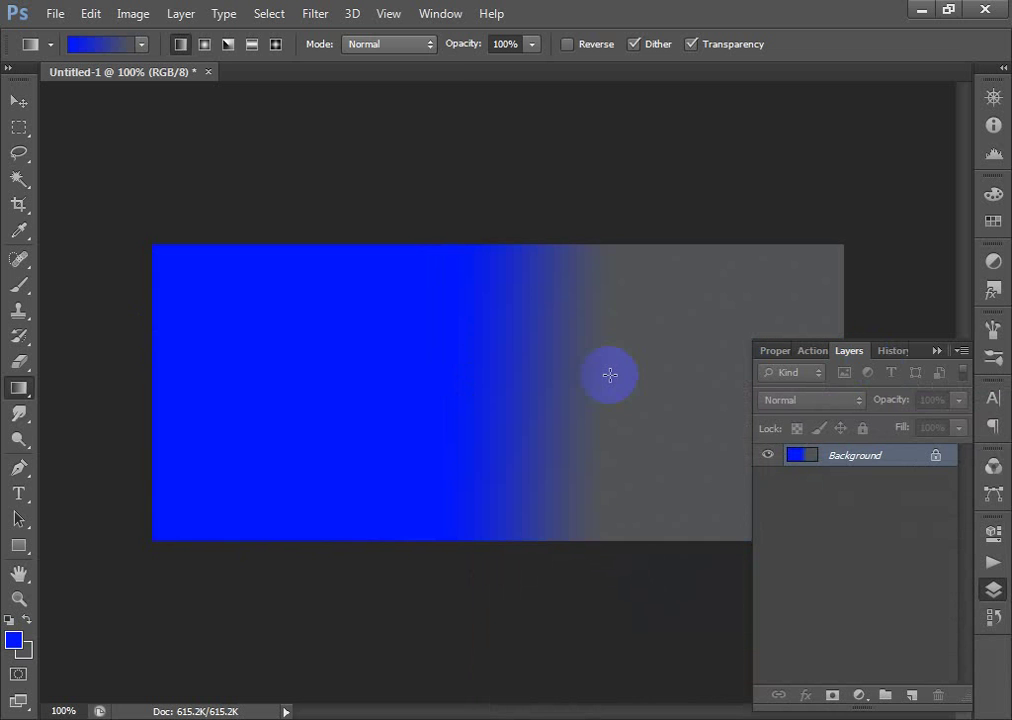
- Set the background color to yellow edfc04 and draw blue-to-yellow linear gradients across the canvas in both directions
left_click(24, 650)
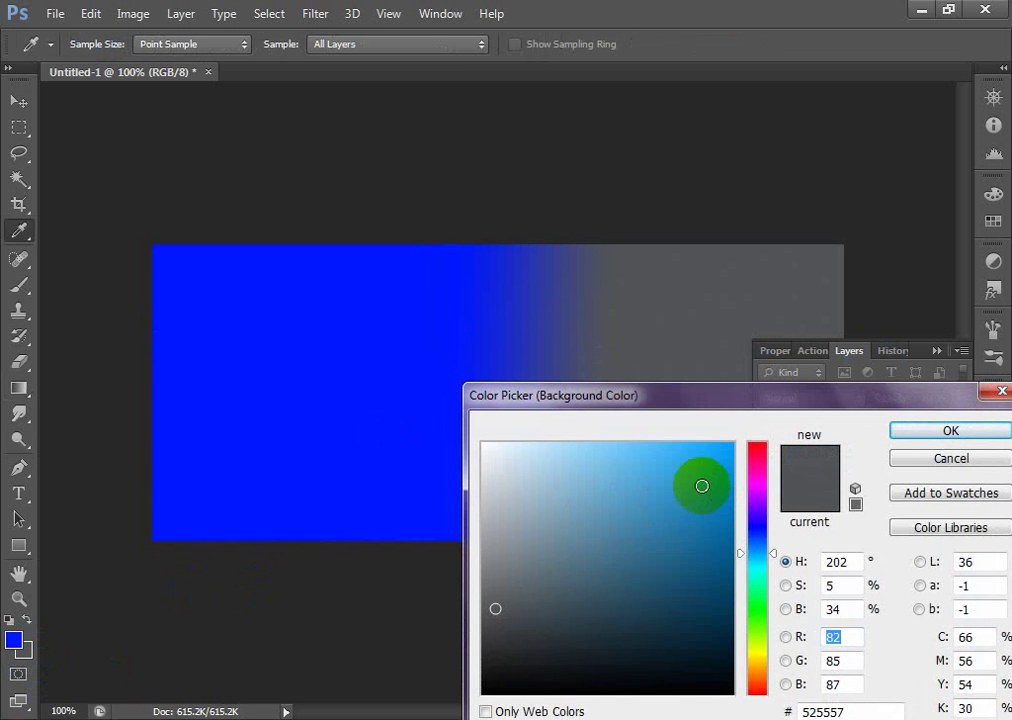
left_click(757, 651)
left_click(730, 445)
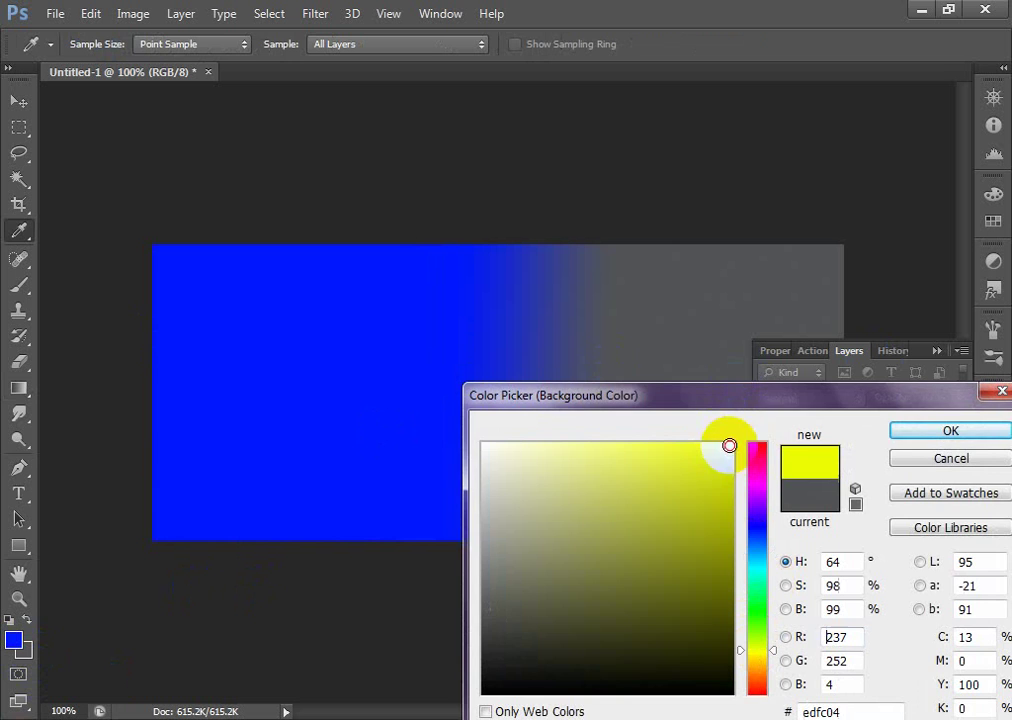
left_click(932, 430)
left_click_drag(544, 384, 761, 343)
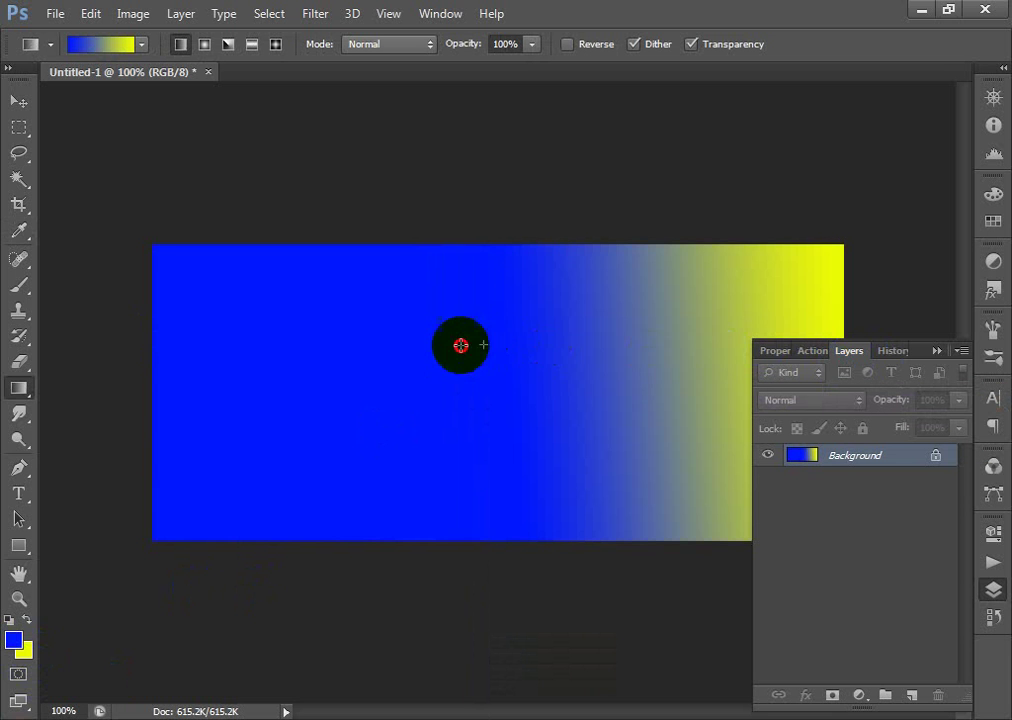
left_click_drag(459, 343, 274, 362)
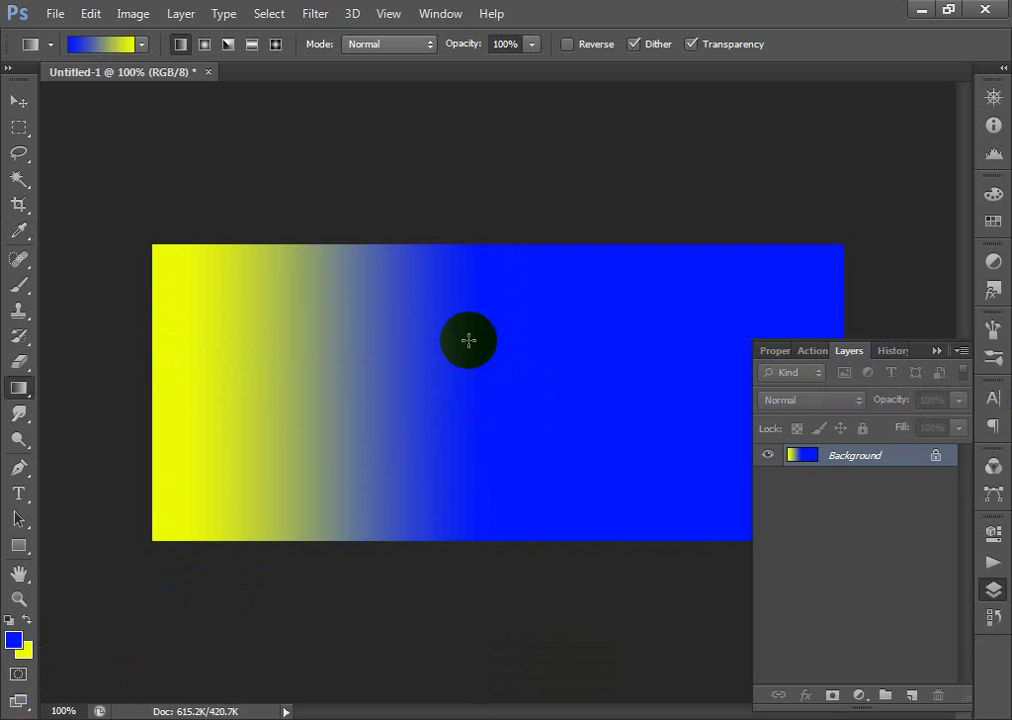
- Undo all the blue gradients applied to the canvas
key("ctrl+z")
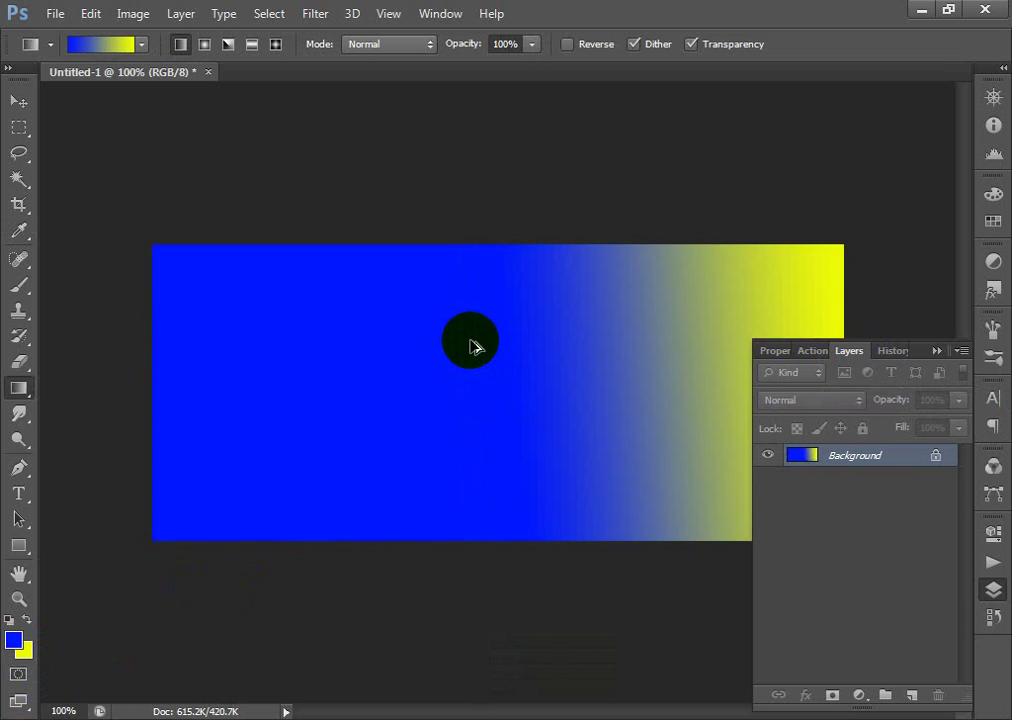
key("ctrl+alt+z")
key("ctrl+alt+z")
key("ctrl+alt+z")
key("ctrl+alt+z")
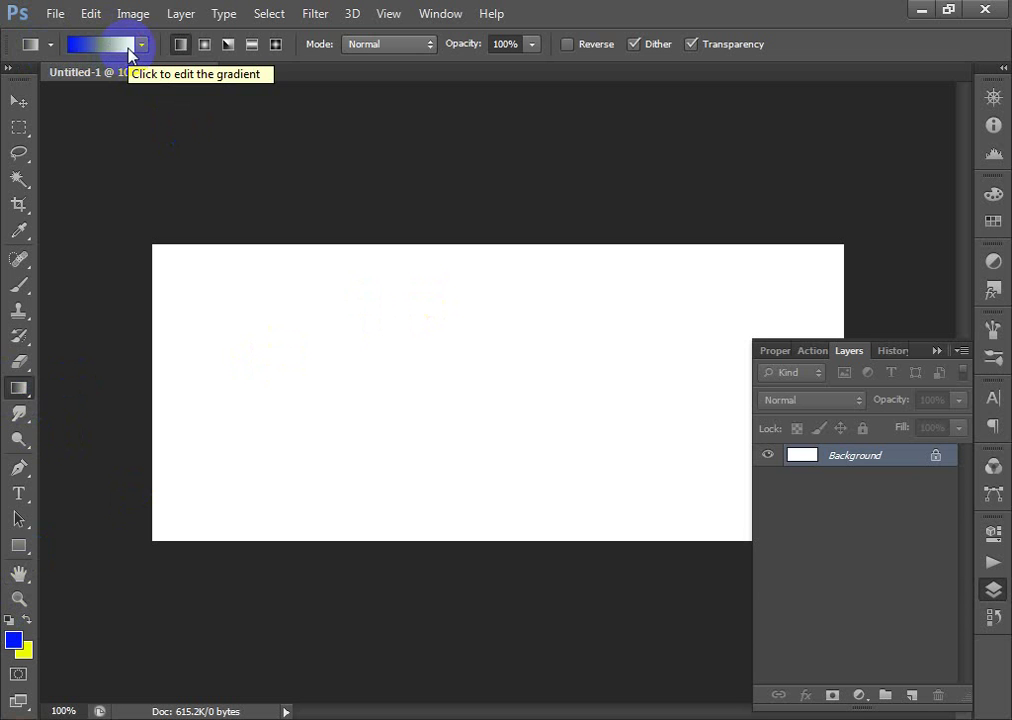
- Choose the Foreground to Transparent gradient preset, test it from the canvas centre to its left edge, and undo the test fill
left_click(128, 50)
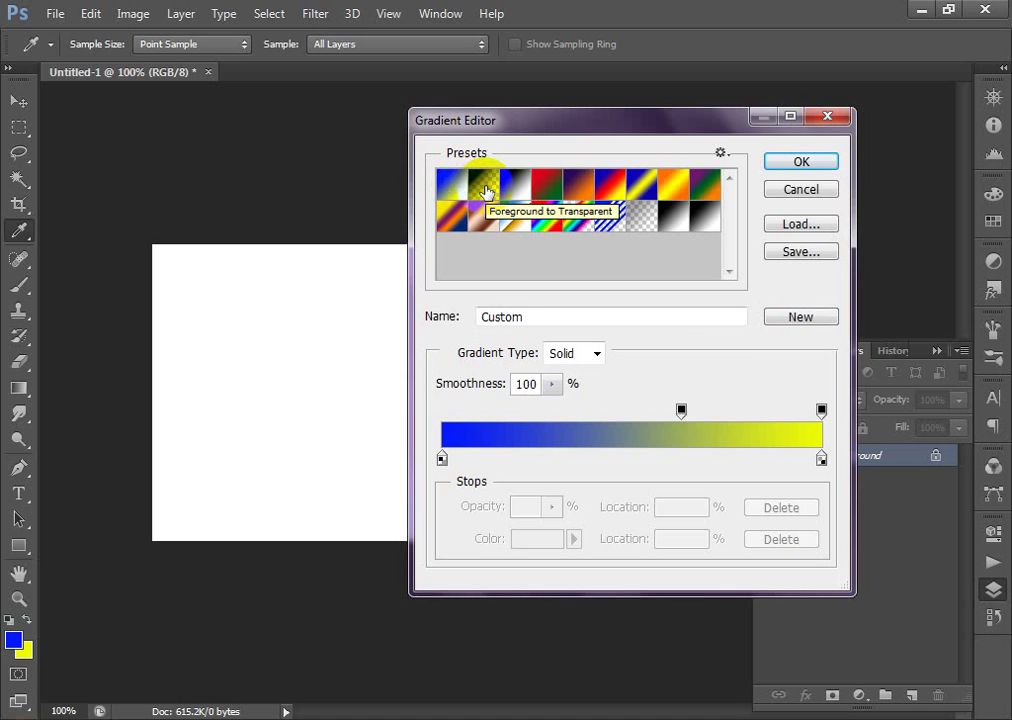
left_click(486, 192)
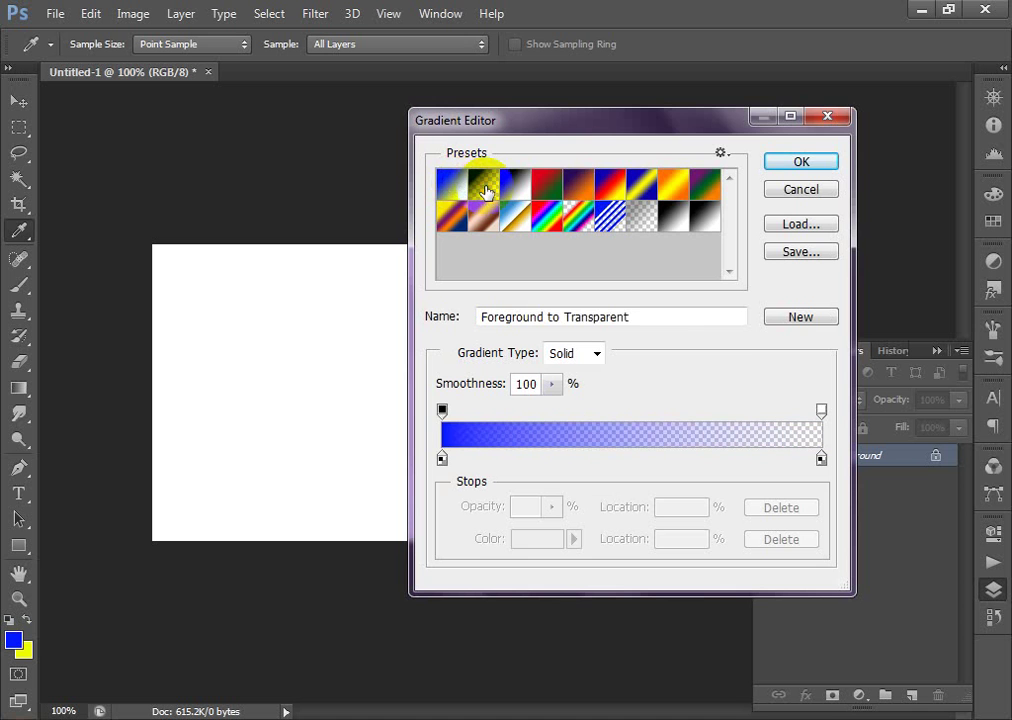
left_click(779, 167)
left_click(10, 621)
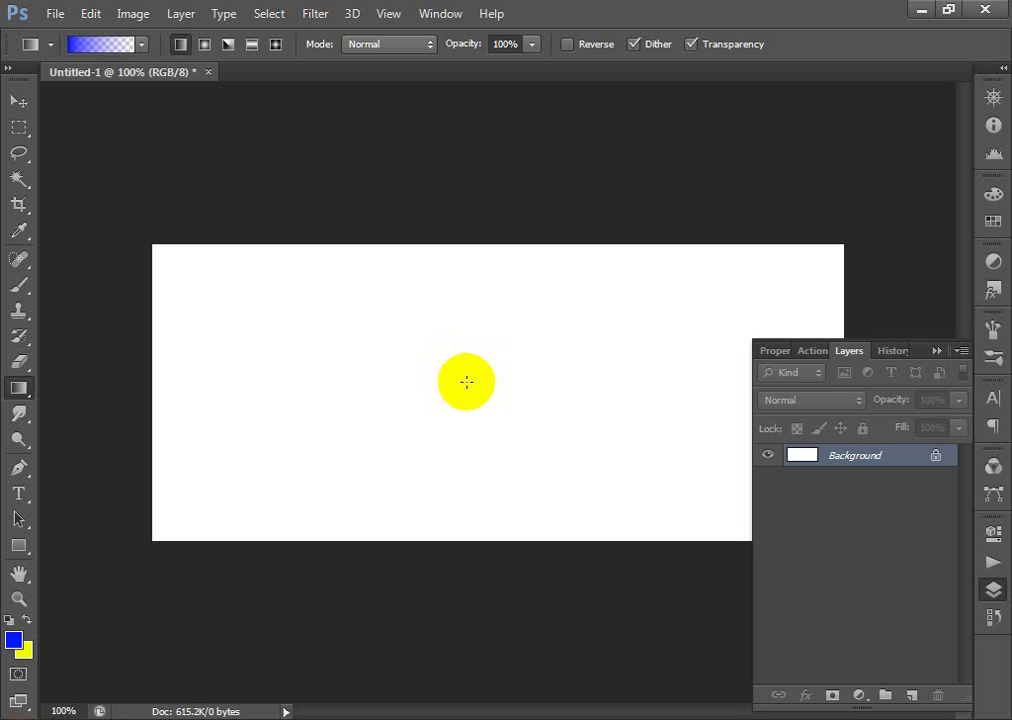
left_click_drag(465, 379, 160, 373)
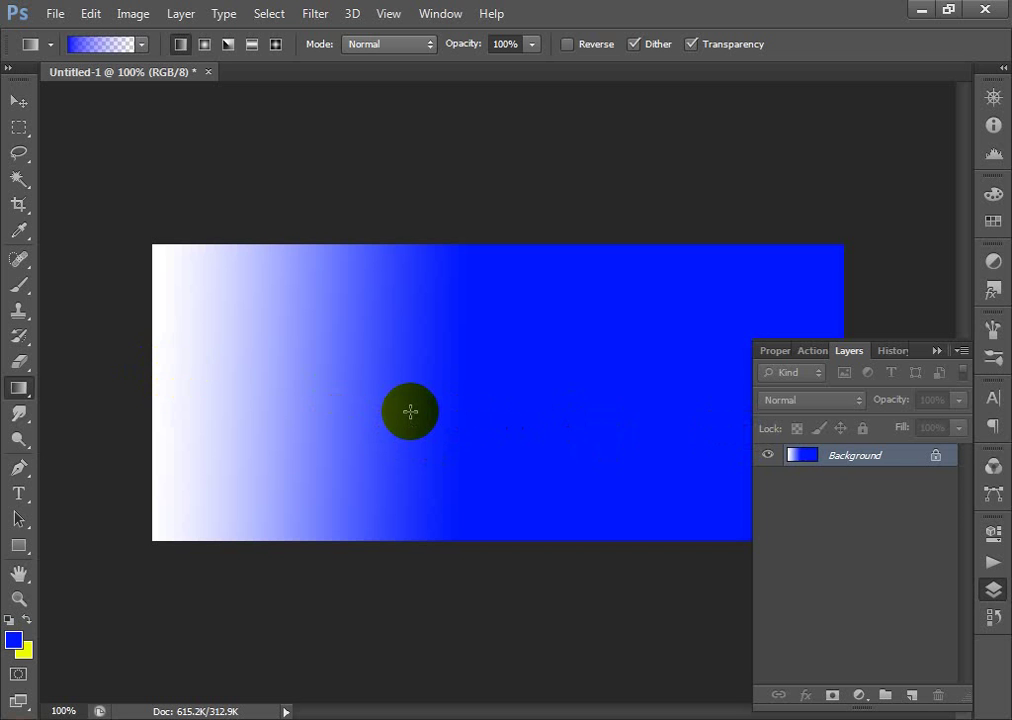
left_click_drag(410, 411, 422, 438)
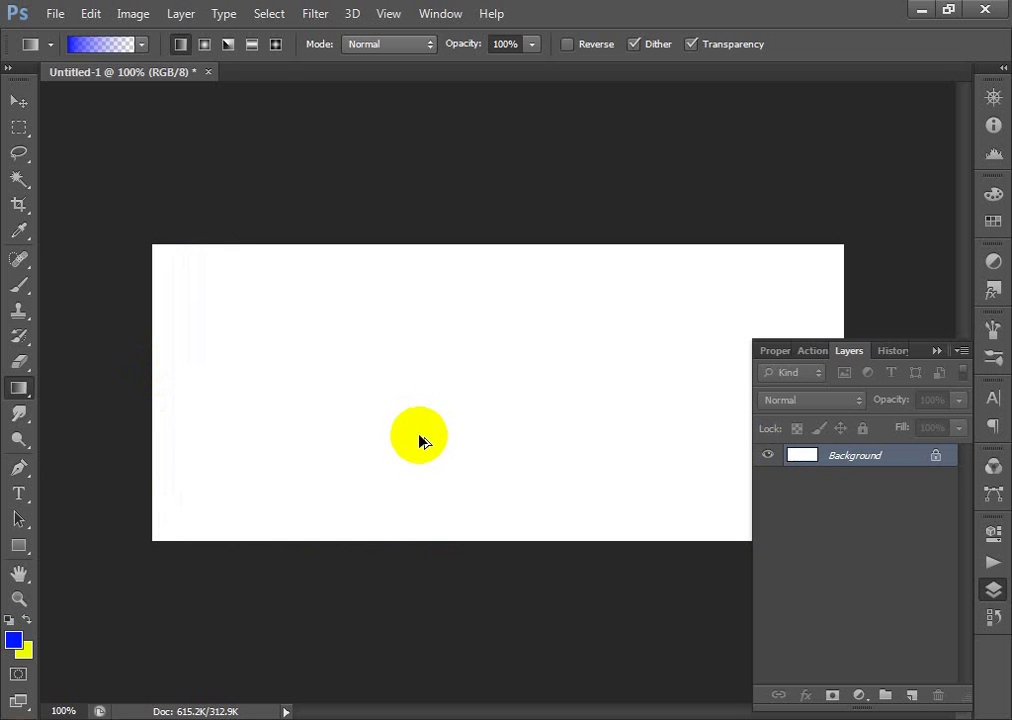
left_click(55, 14)
left_click(90, 31)
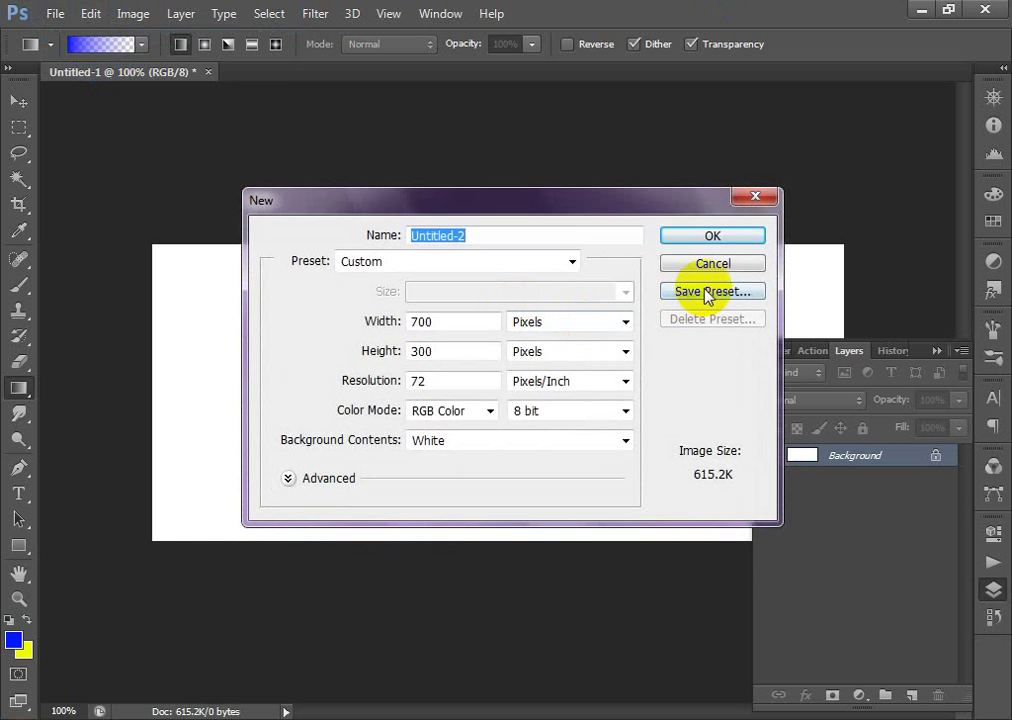
left_click(713, 263)
- Open the image Nature Study 1_0730 from the Pictures library
left_click(55, 14)
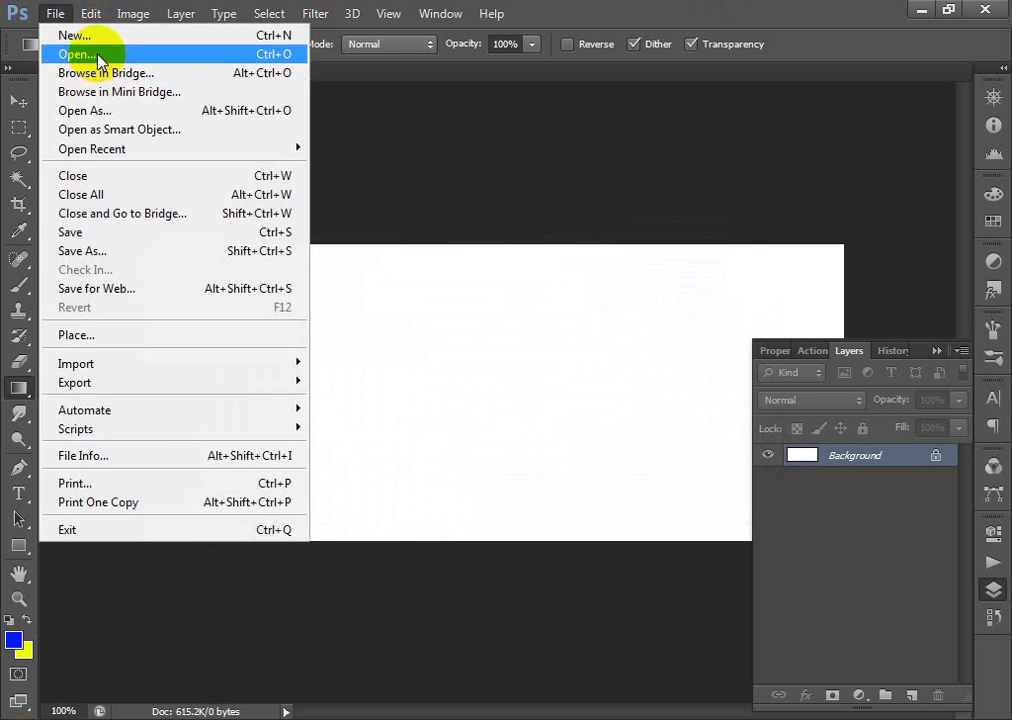
left_click(80, 56)
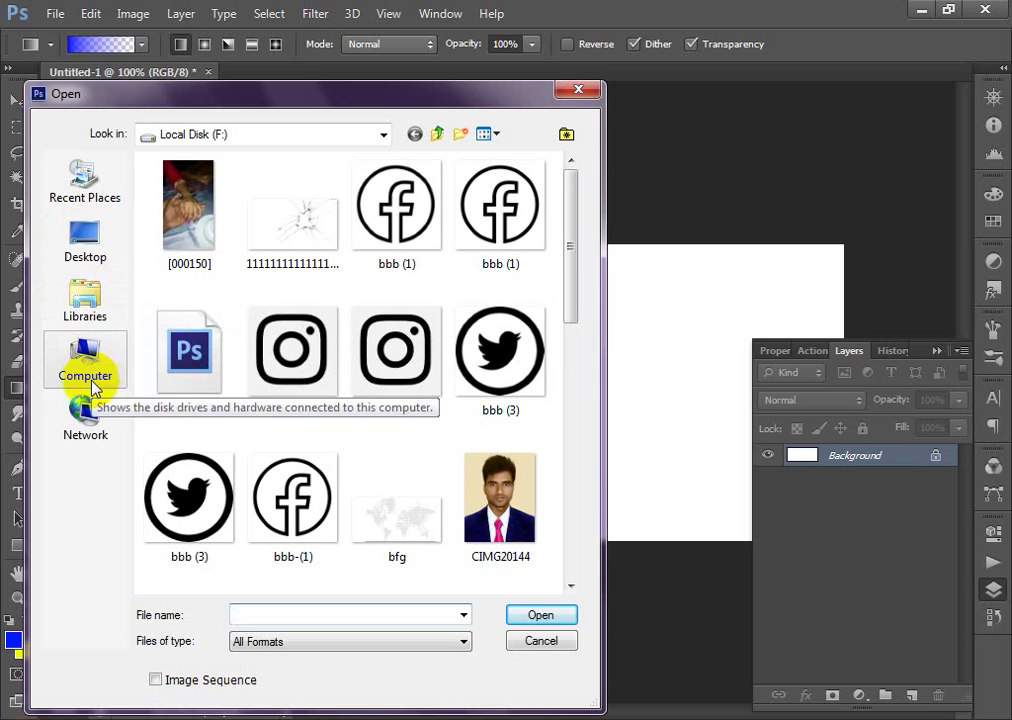
left_click_drag(567, 420, 560, 332)
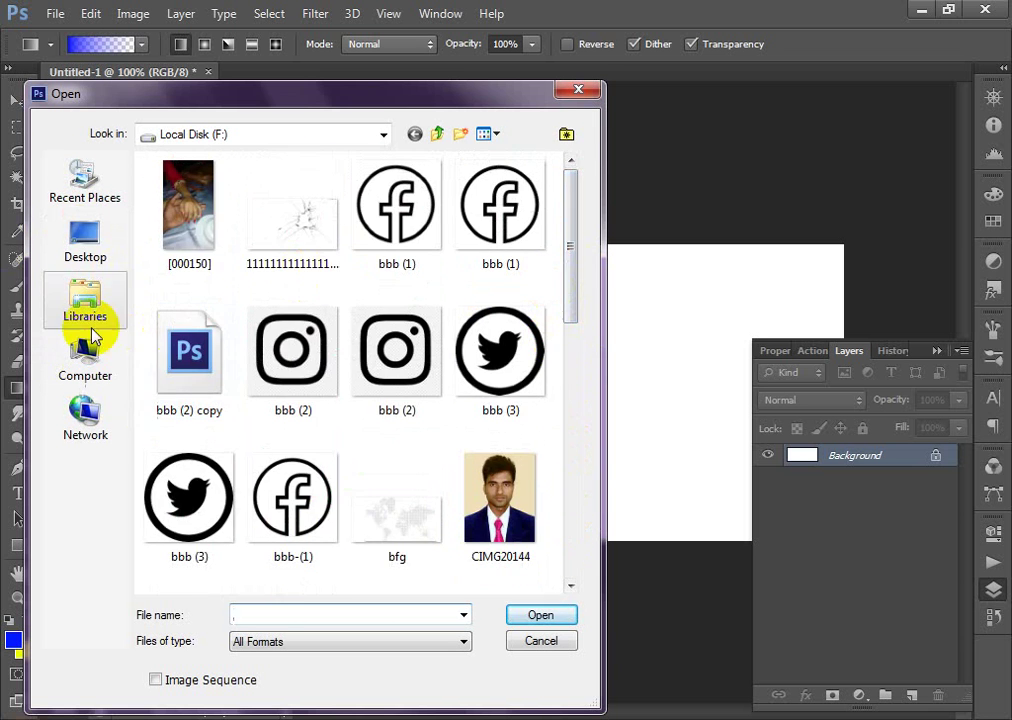
left_click(65, 305)
double_click(400, 180)
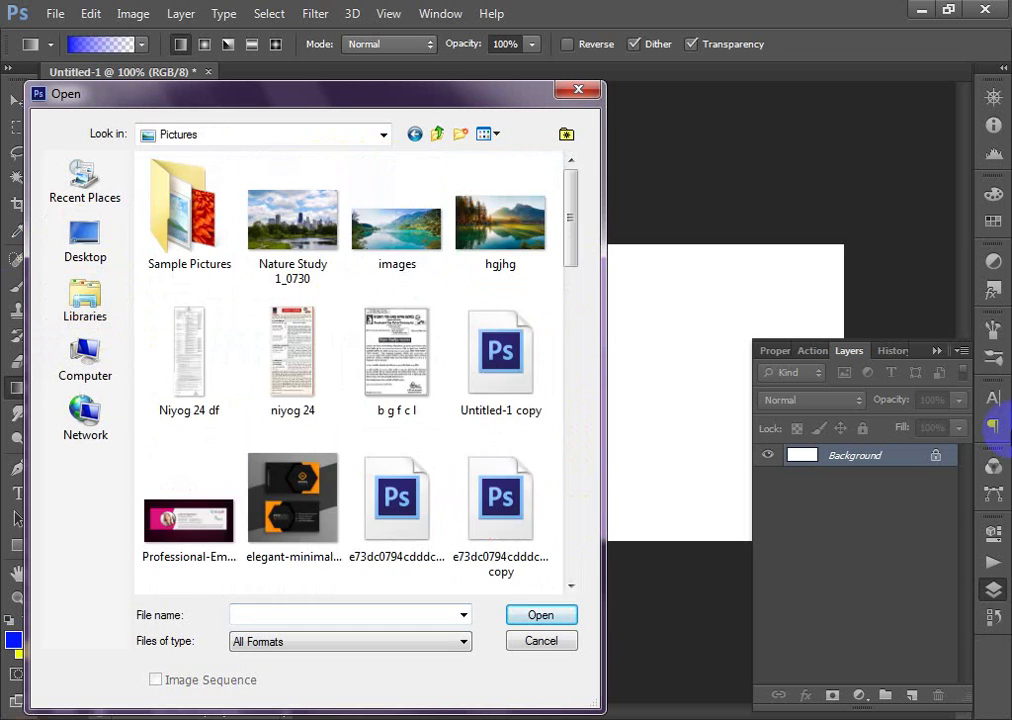
double_click(300, 226)
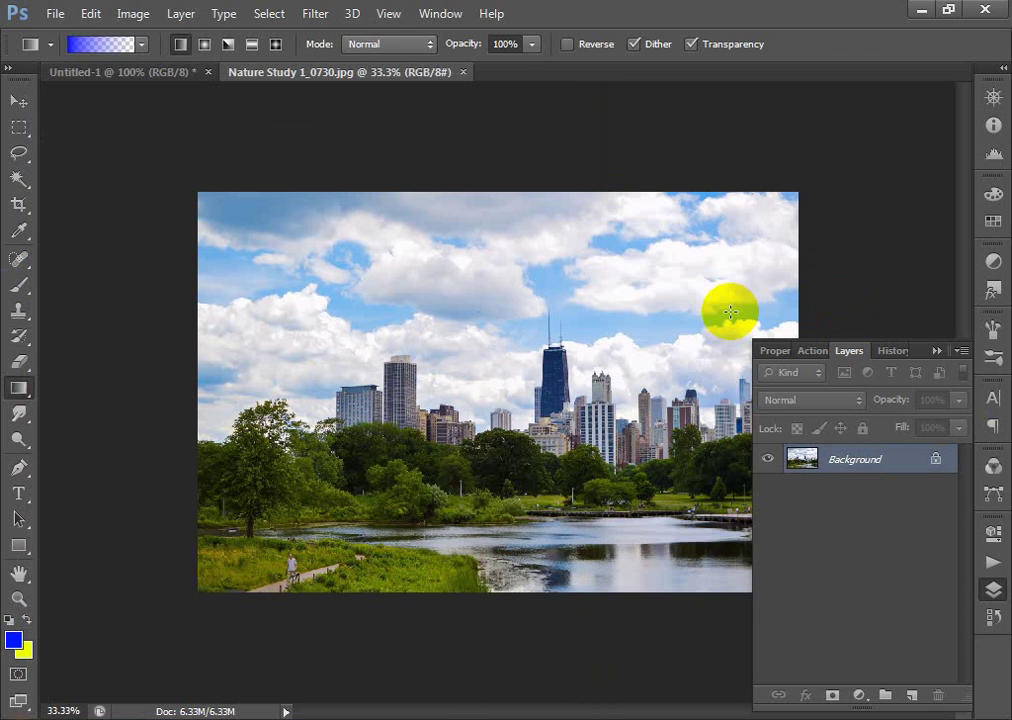
- Test the blue-to-transparent gradient on the photo from its centre outwards in several directions, undoing the fills
left_click_drag(481, 378, 802, 361)
left_click_drag(485, 353, 154, 332)
key("ctrl+alt+z")
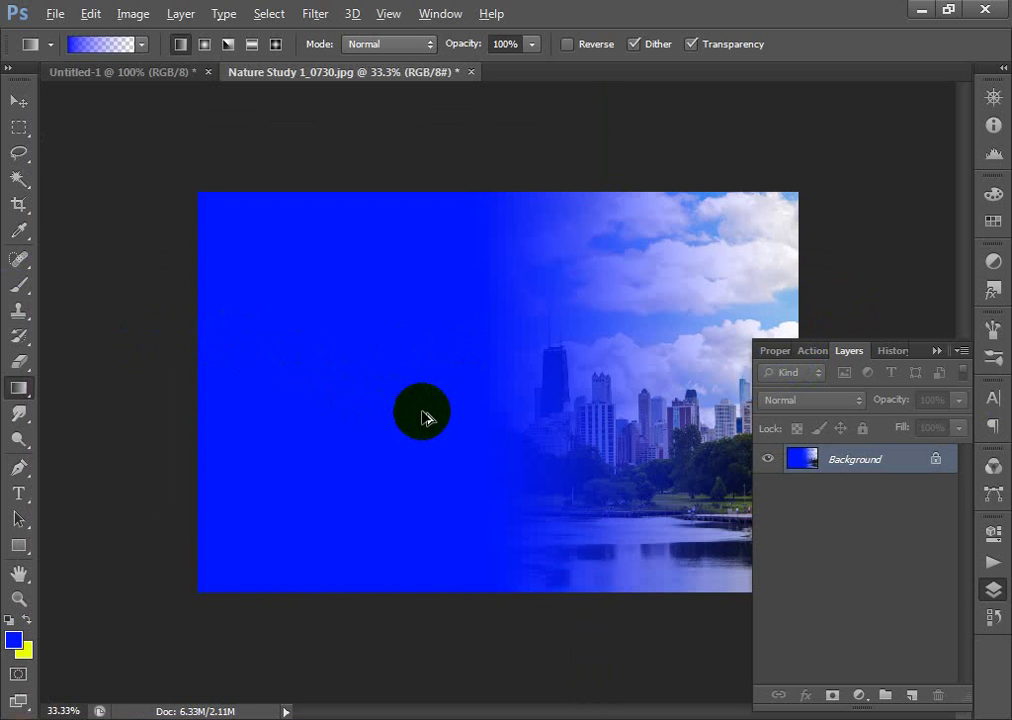
key("ctrl+alt+z")
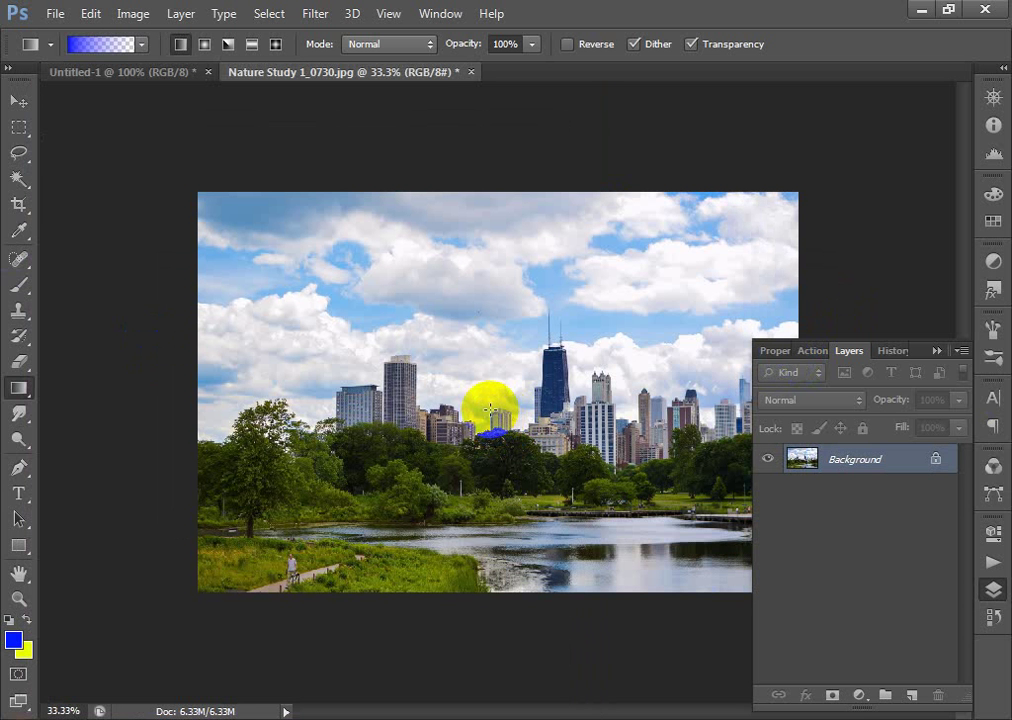
left_click_drag(490, 410, 950, 287)
key("ctrl+z")
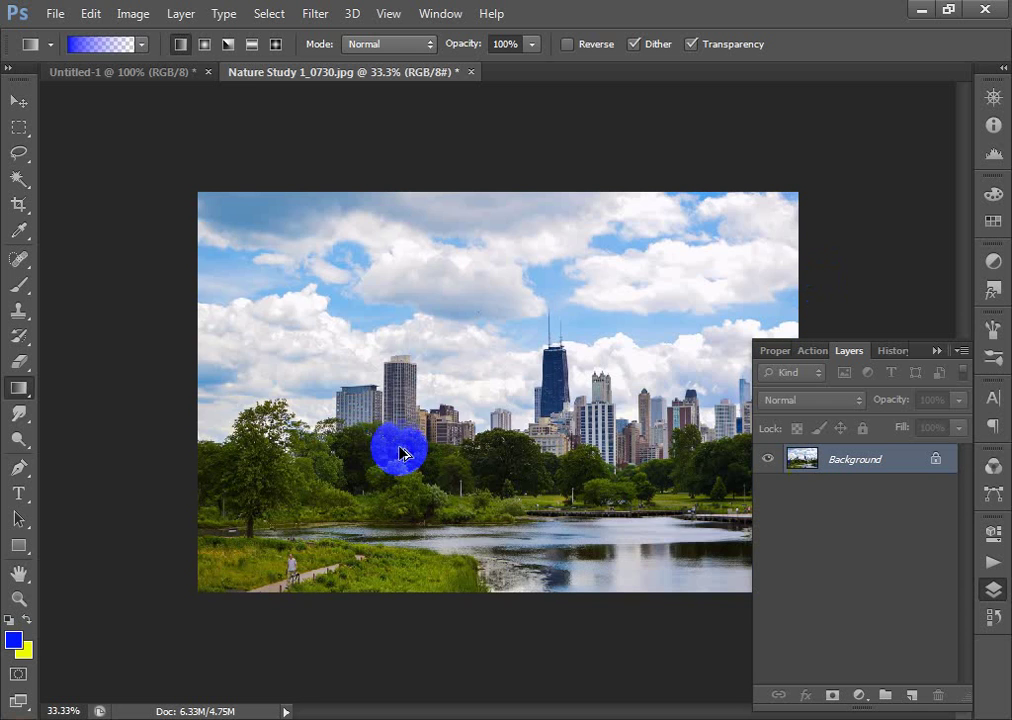
left_click_drag(400, 453, 906, 239)
key("ctrl+z")
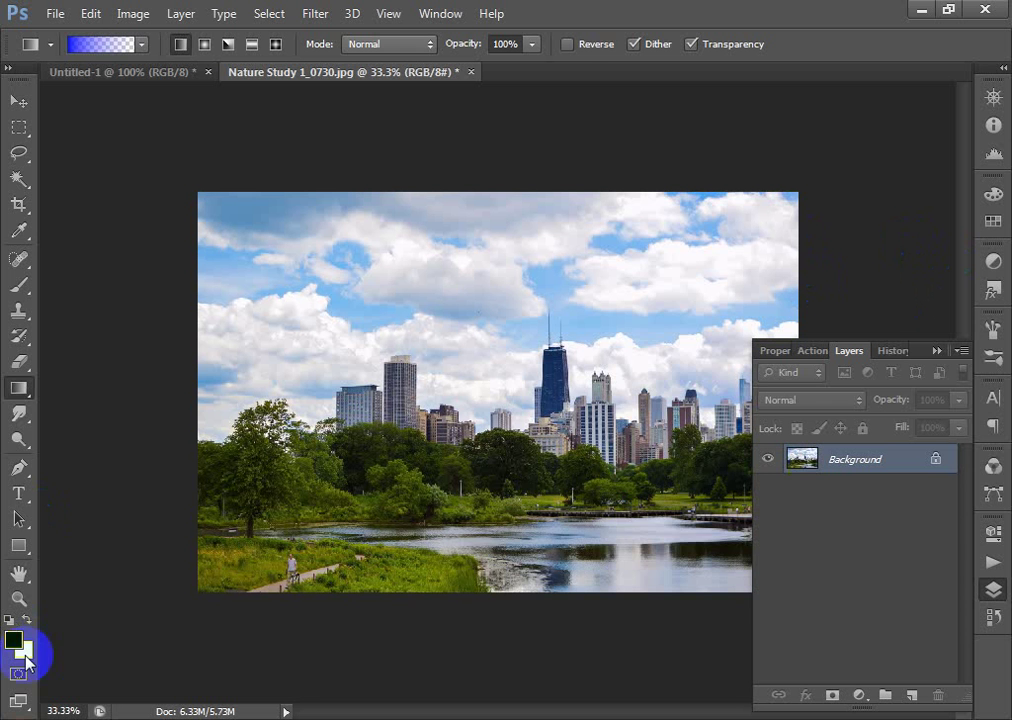
- Change the foreground color from the color picker to a bright cyan
left_click(13, 641)
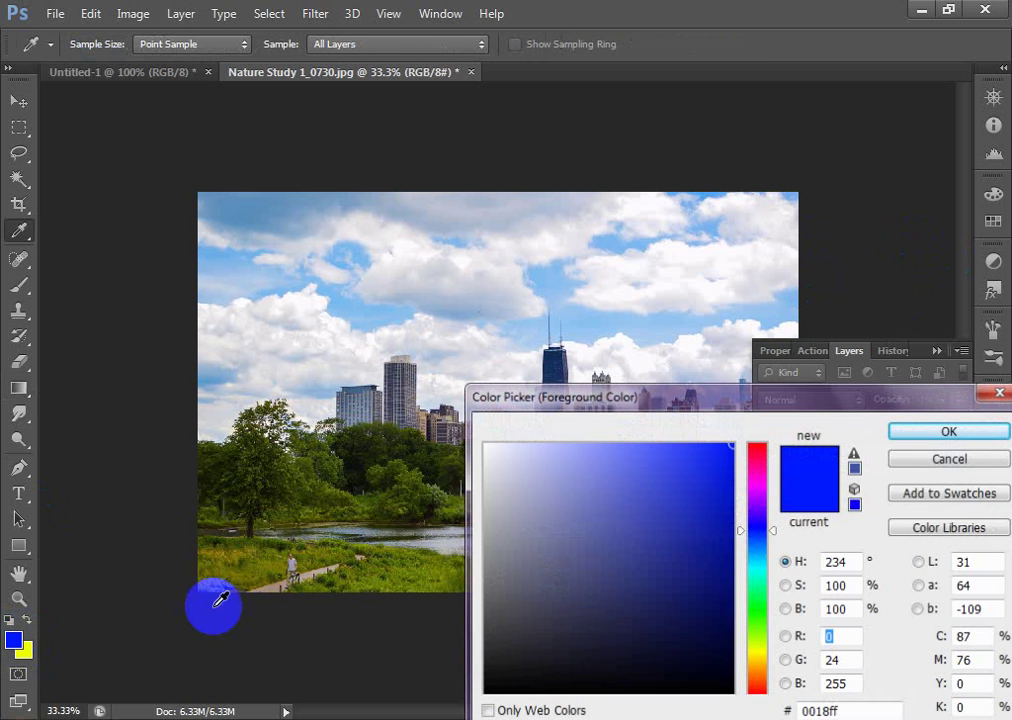
left_click(755, 567)
left_click(955, 433)
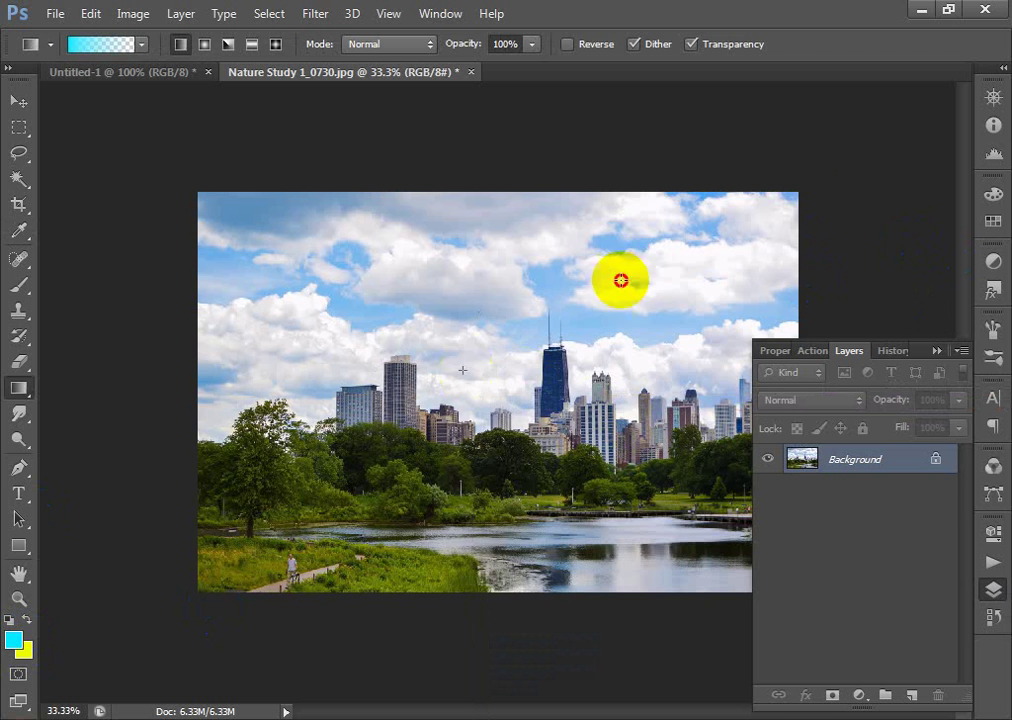
- Test the cyan-to-transparent gradient diagonally across the photo in both directions, undoing each fill
left_click_drag(620, 281, 620, 281)
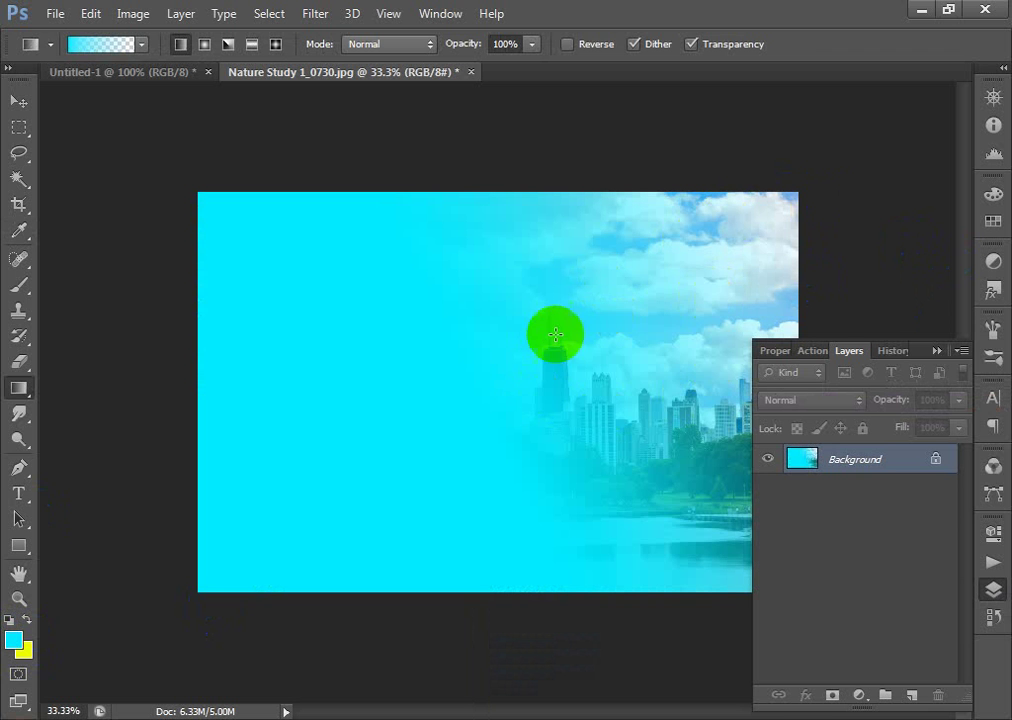
key("ctrl+z")
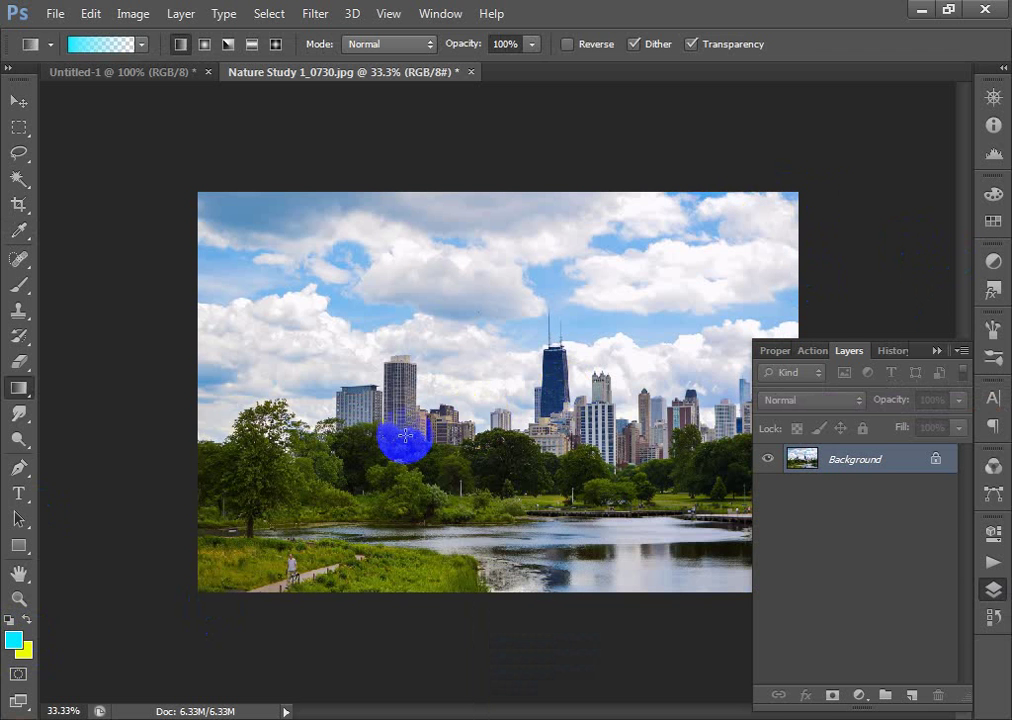
key("ctrl+z")
key("ctrl+z")
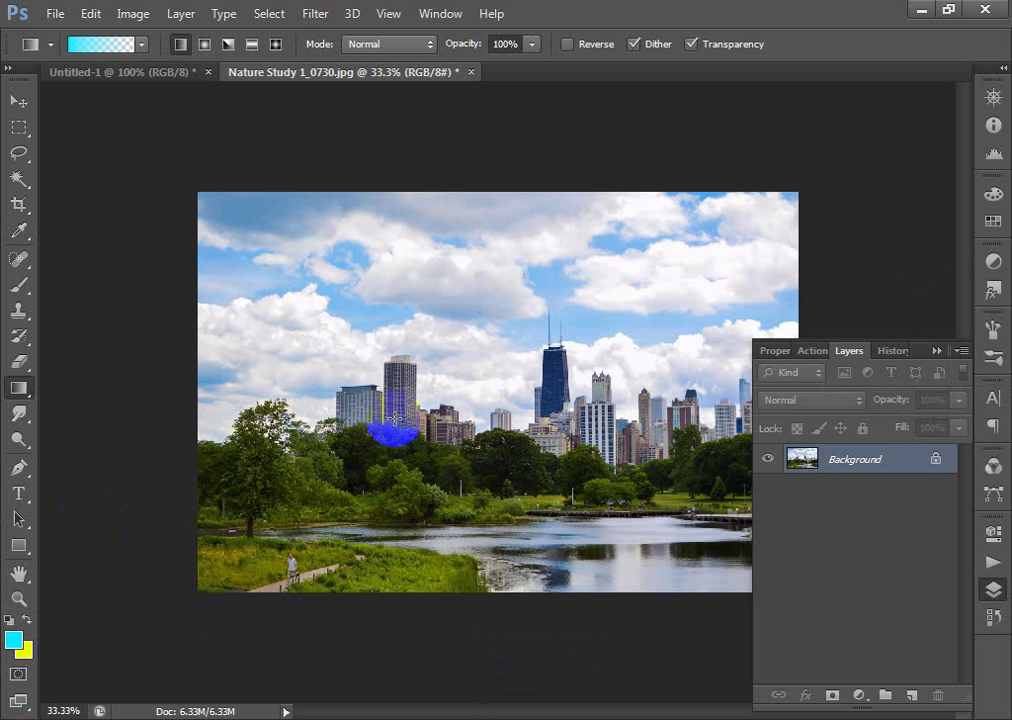
left_click_drag(708, 242, 346, 490)
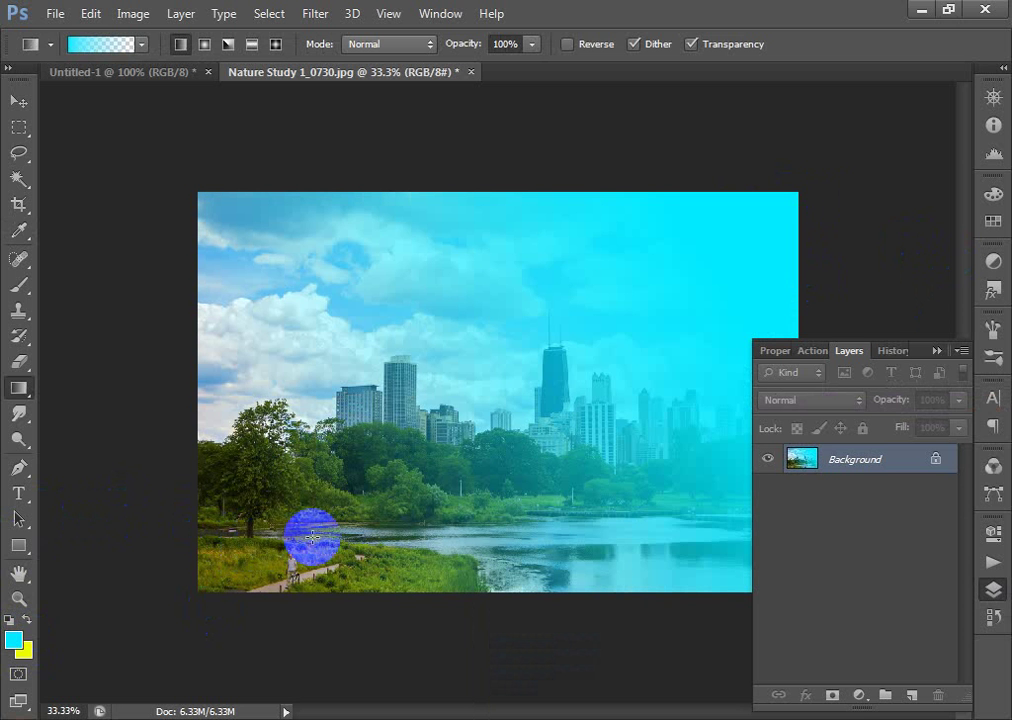
key("ctrl+z")
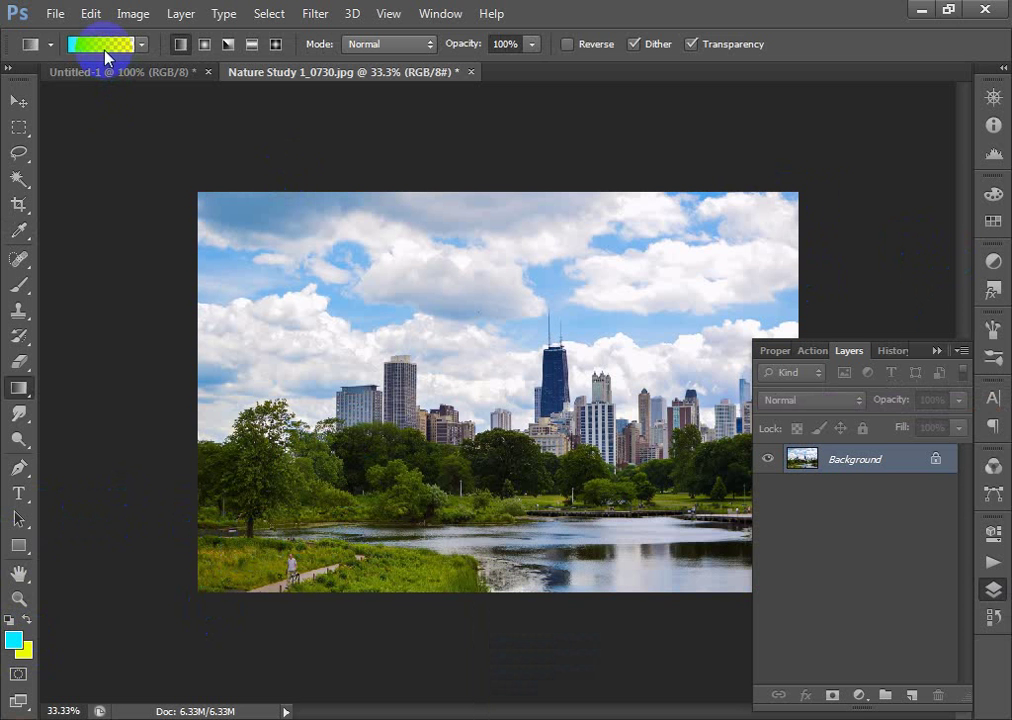
- Choose the Blue, Red, Yellow gradient preset, test it rightwards from the photo's centre, and undo the fill
left_click(105, 47)
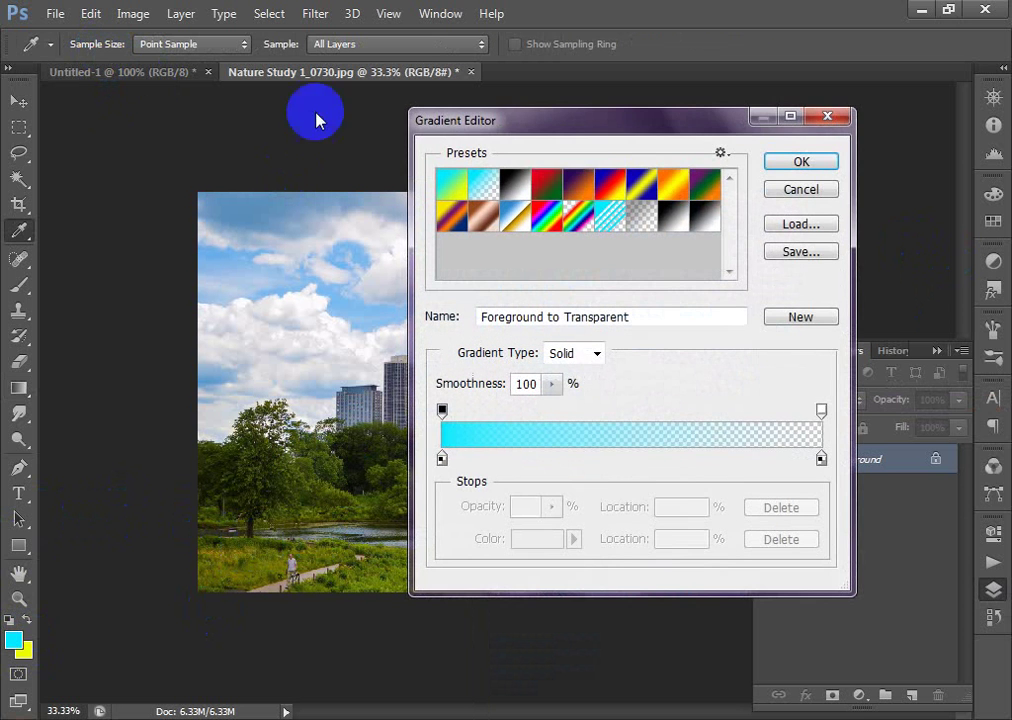
left_click(602, 190)
left_click(795, 162)
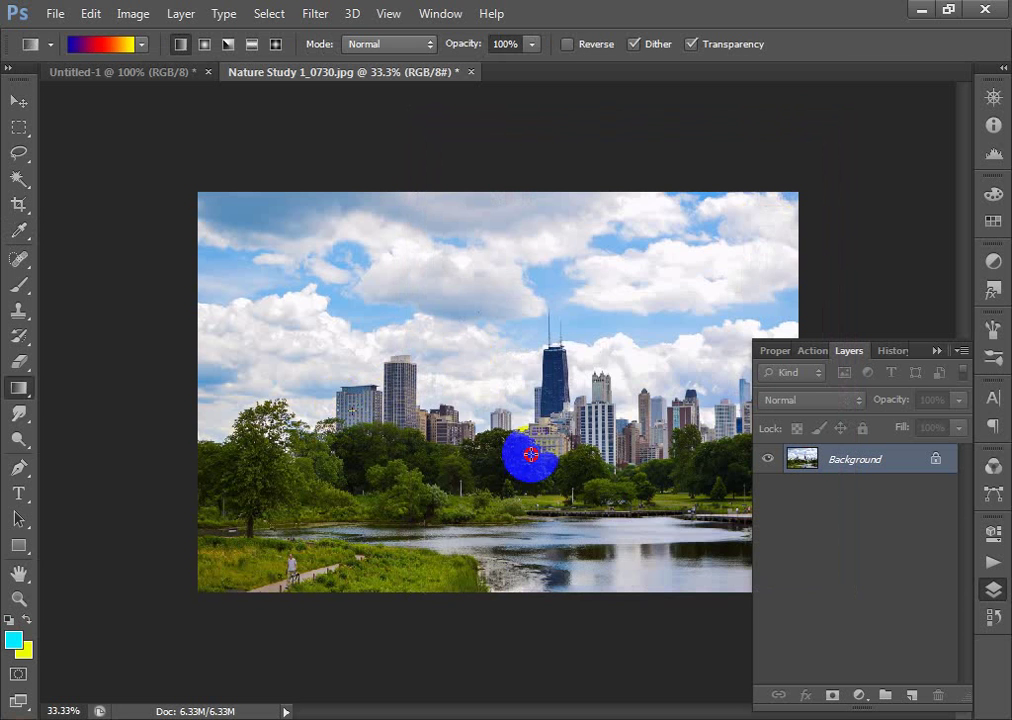
left_click_drag(531, 454, 698, 470)
key("ctrl+z")
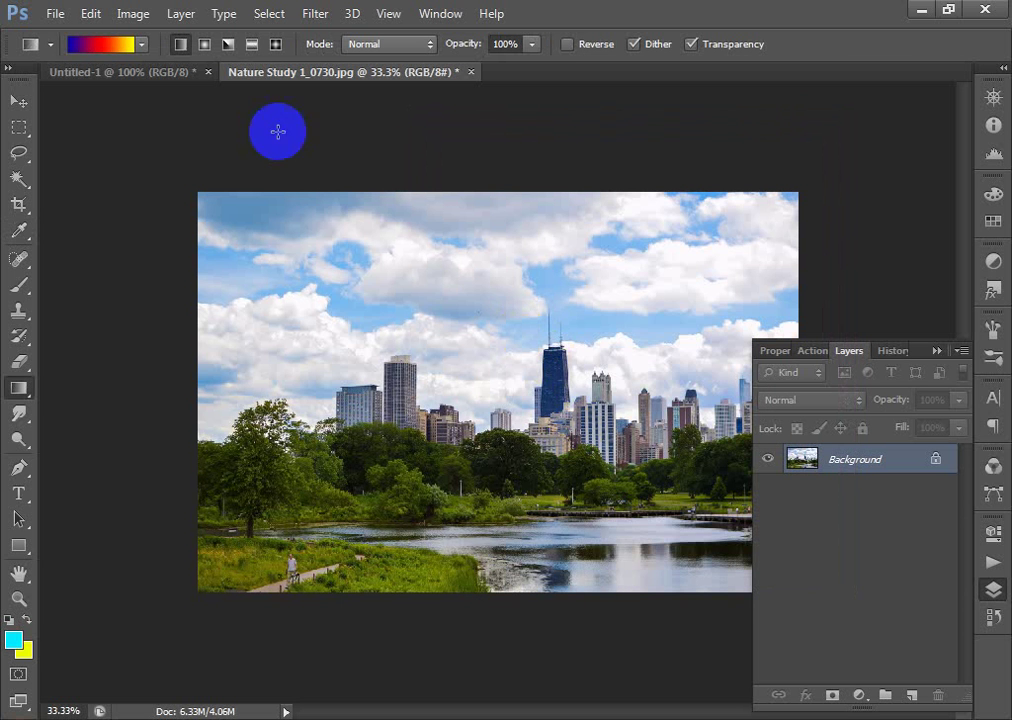
- Choose the Red, Green gradient preset in the Gradient Editor
left_click(117, 53)
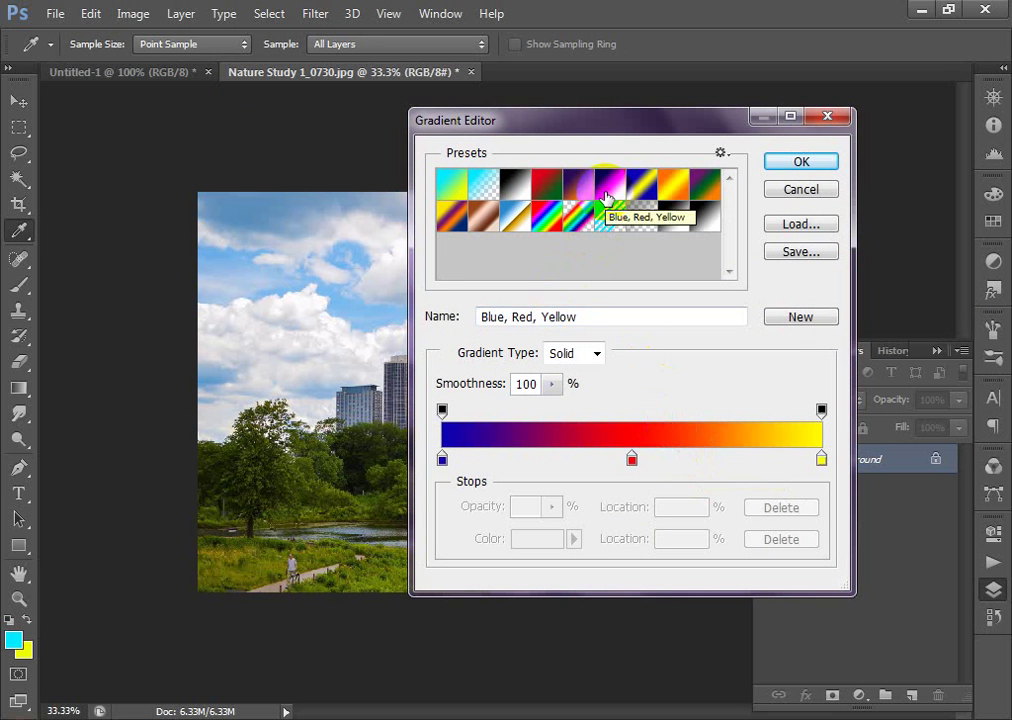
left_click(545, 186)
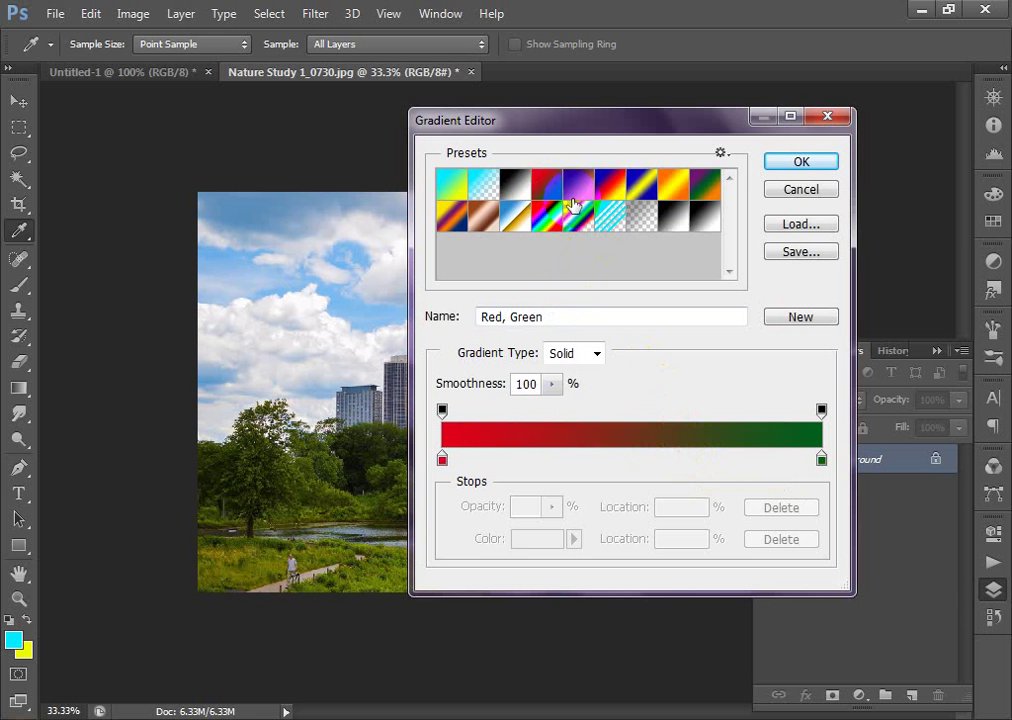
left_click(795, 163)
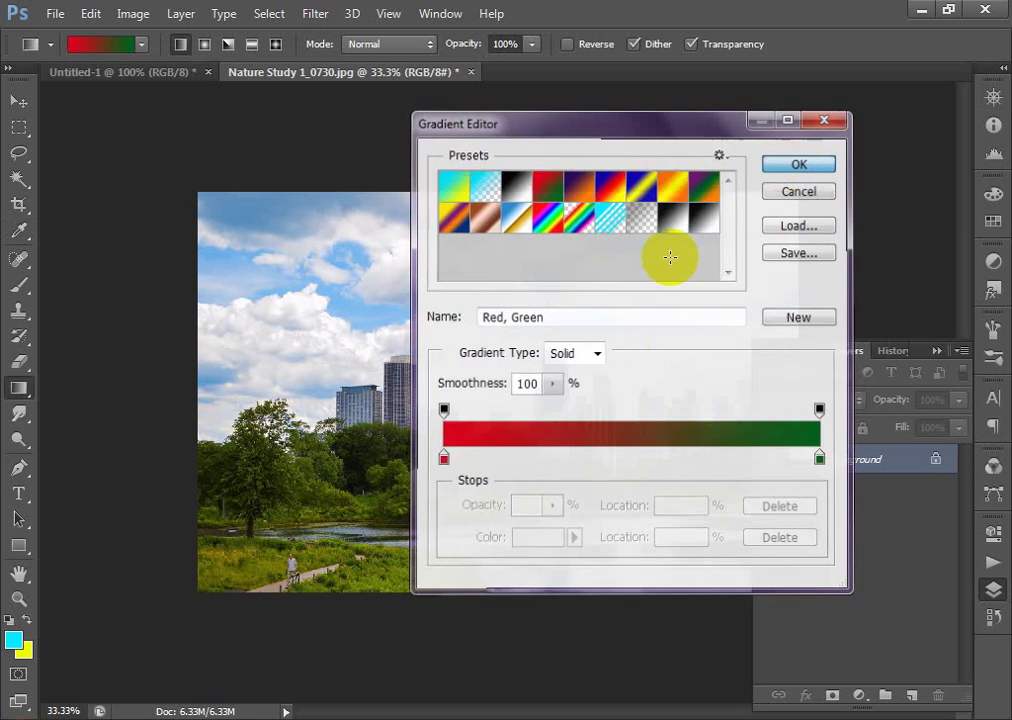
- Test the Red, Green gradient horizontally across the photo in both directions with different lengths, undoing each fill
left_click_drag(436, 372, 688, 382)
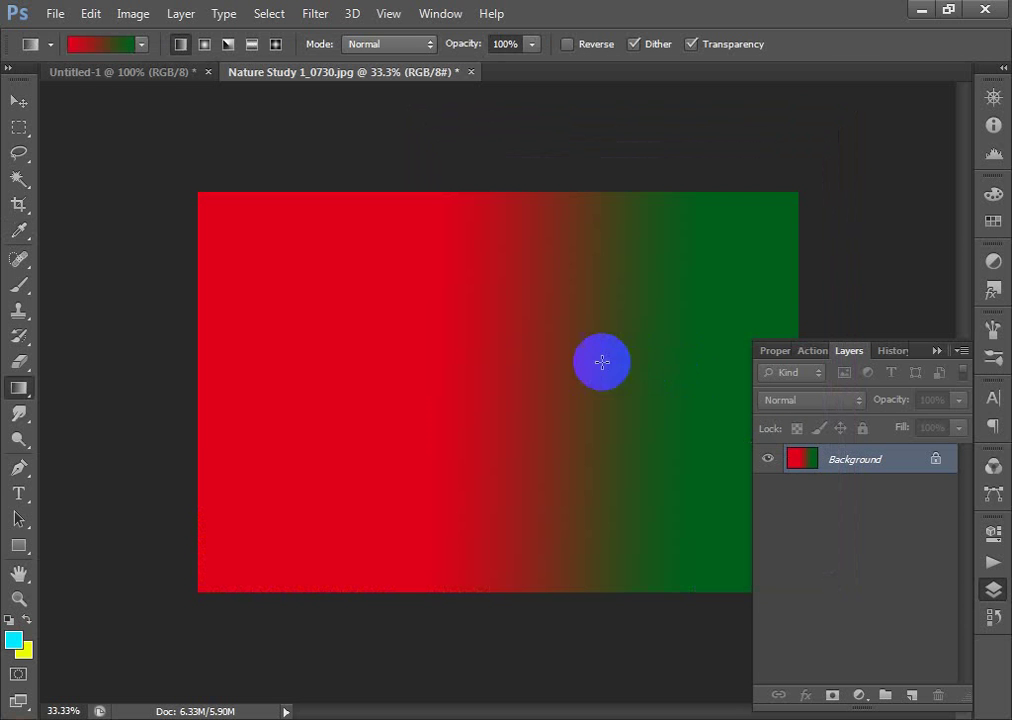
key("ctrl+z")
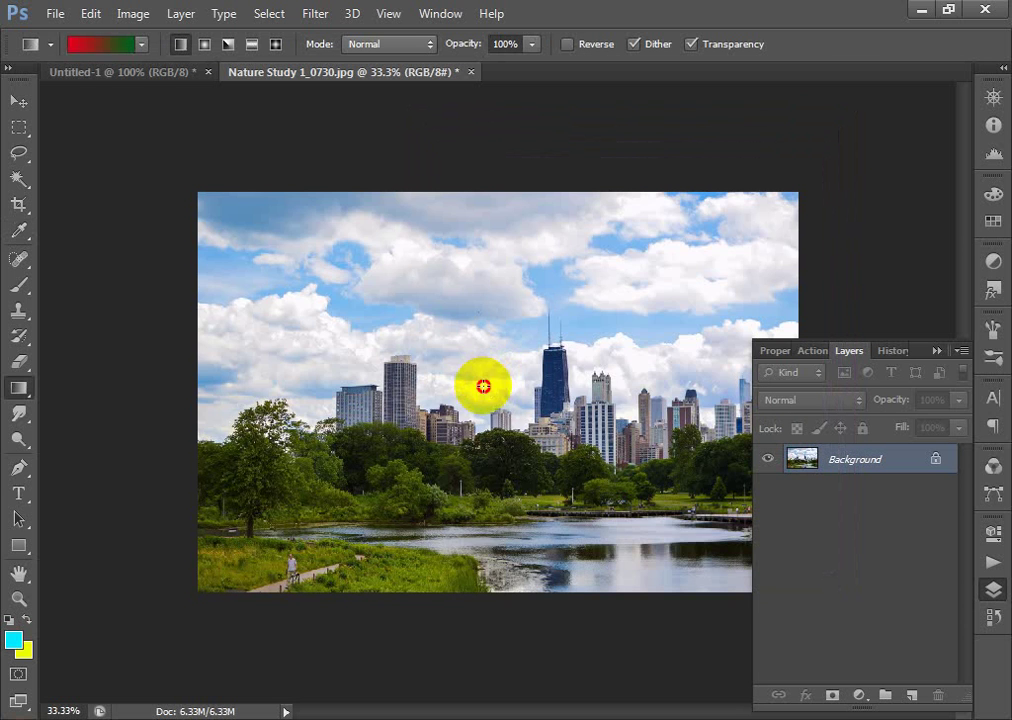
left_click_drag(483, 386, 802, 377)
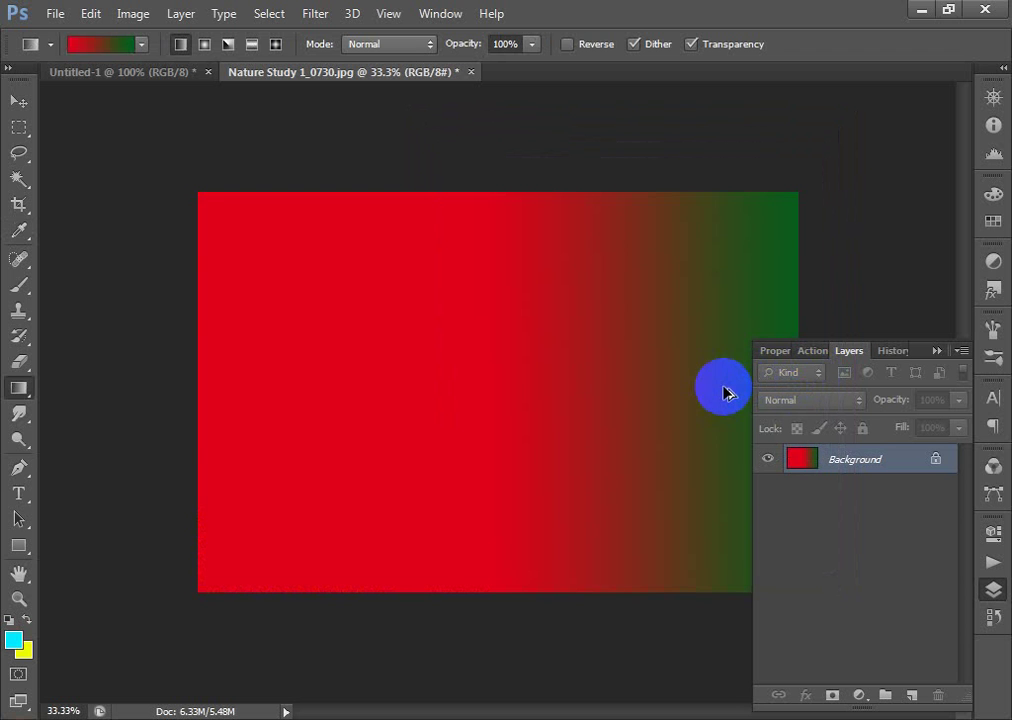
key("ctrl+z")
left_click_drag(488, 388, 300, 398)
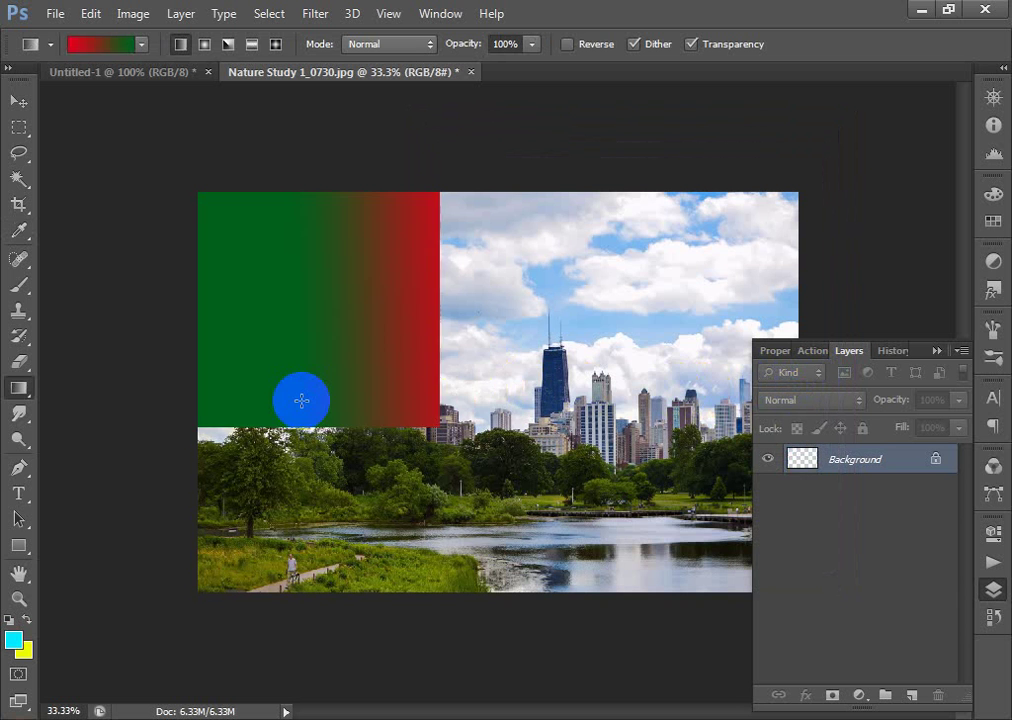
key("ctrl+z")
left_click_drag(506, 374, 339, 384)
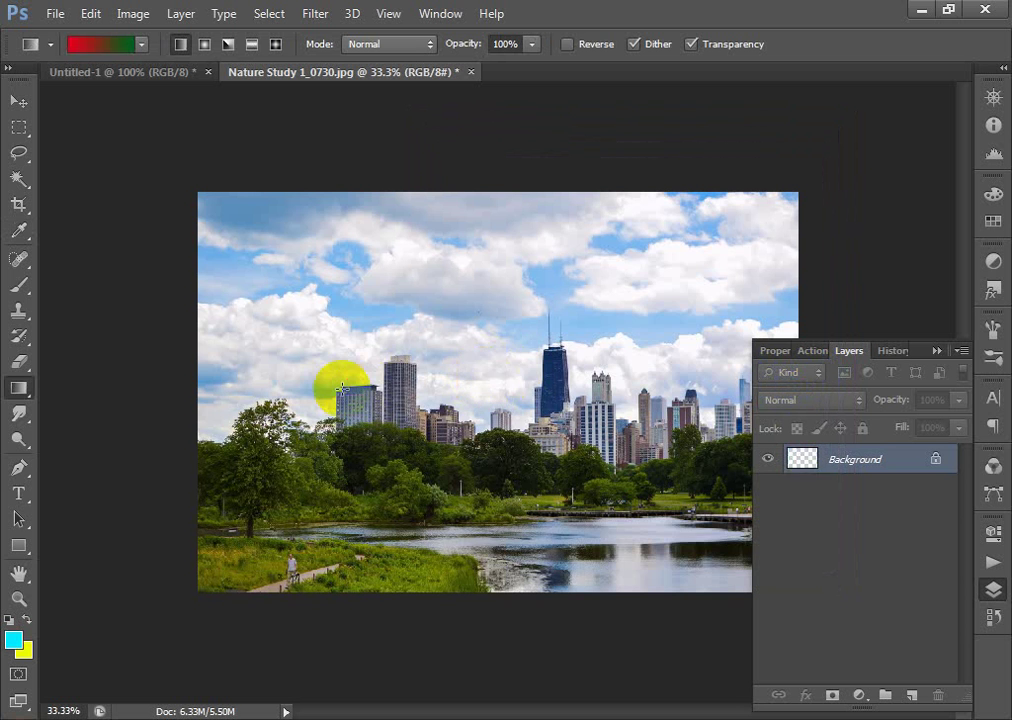
key("ctrl+z")
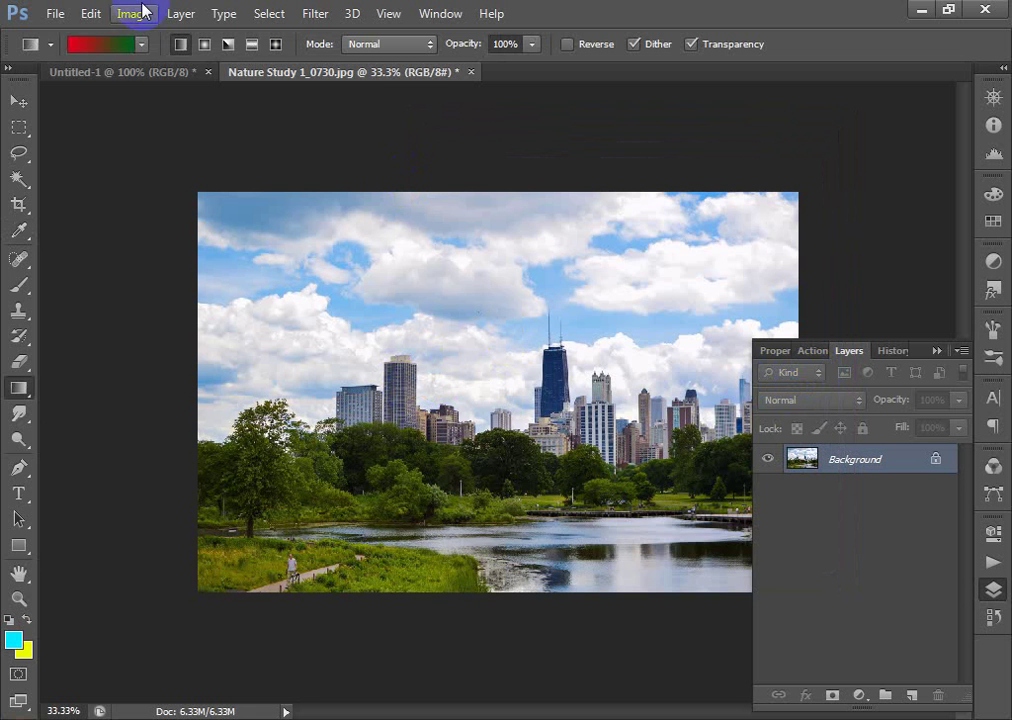
- Move the Red, Green gradient's green color stop to location 53% and accept the custom gradient
left_click(100, 44)
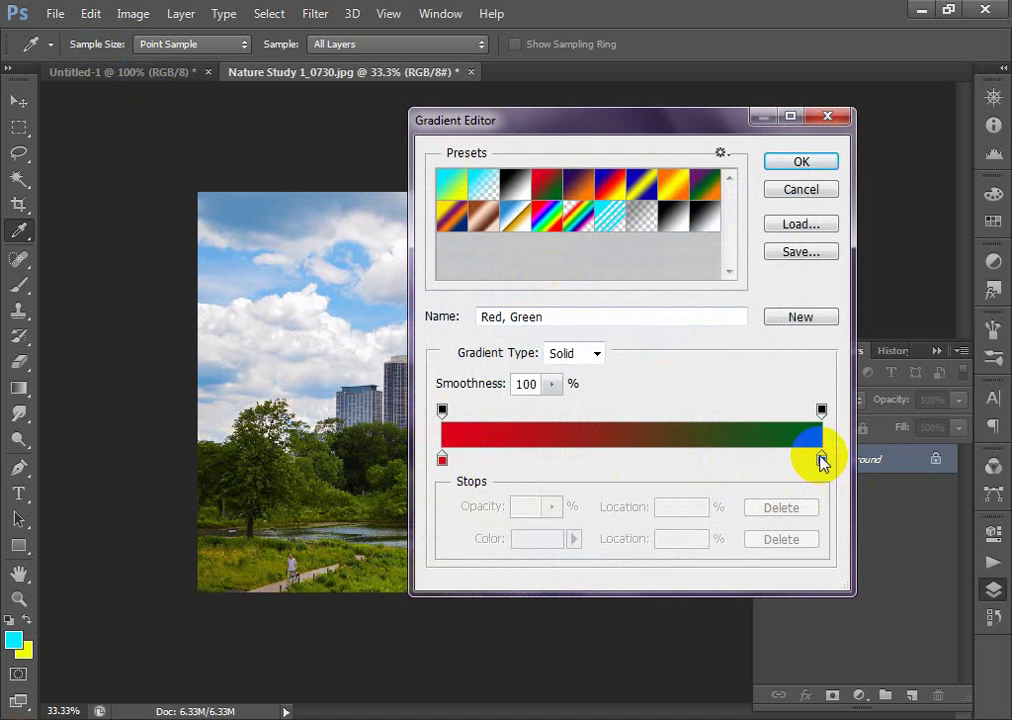
left_click_drag(821, 459, 691, 459)
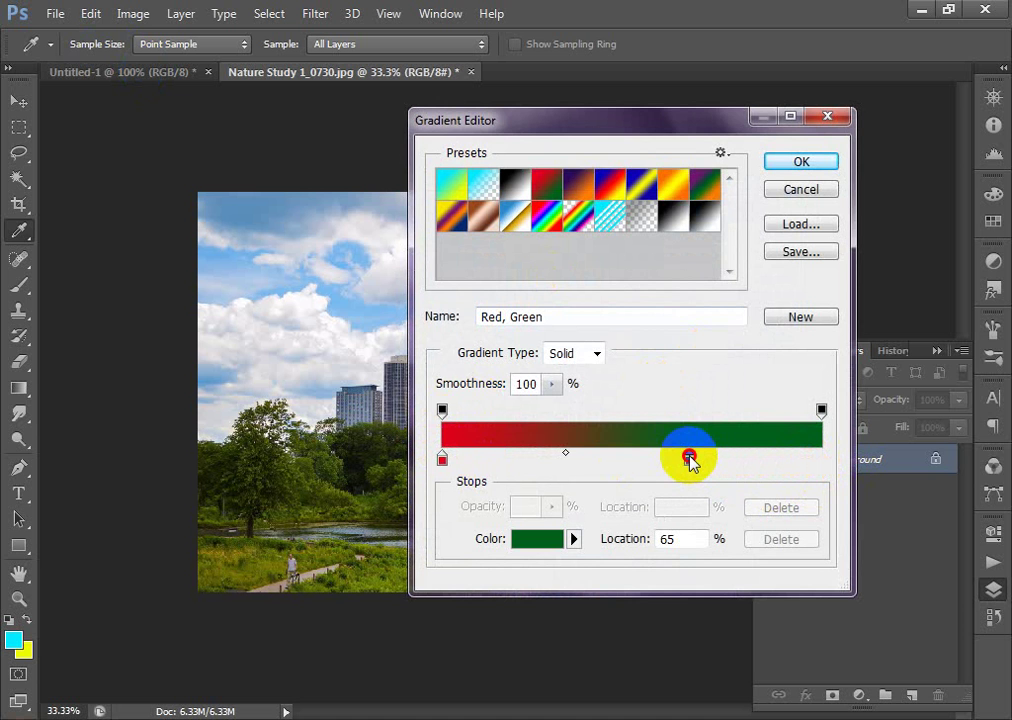
left_click_drag(690, 459, 645, 462)
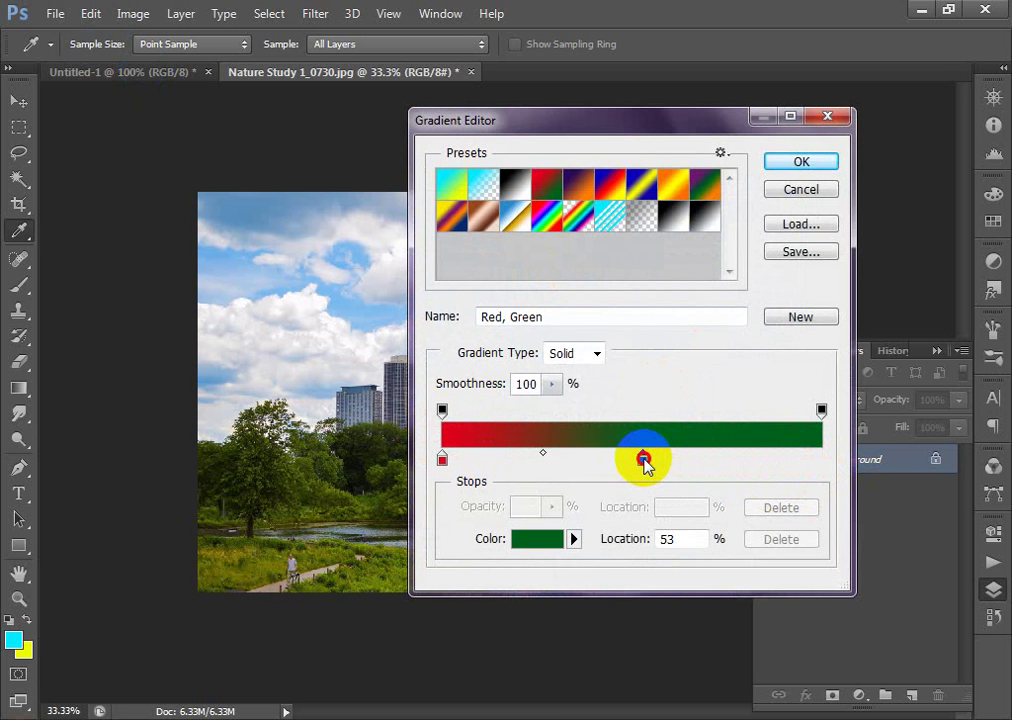
left_click_drag(645, 463, 644, 462)
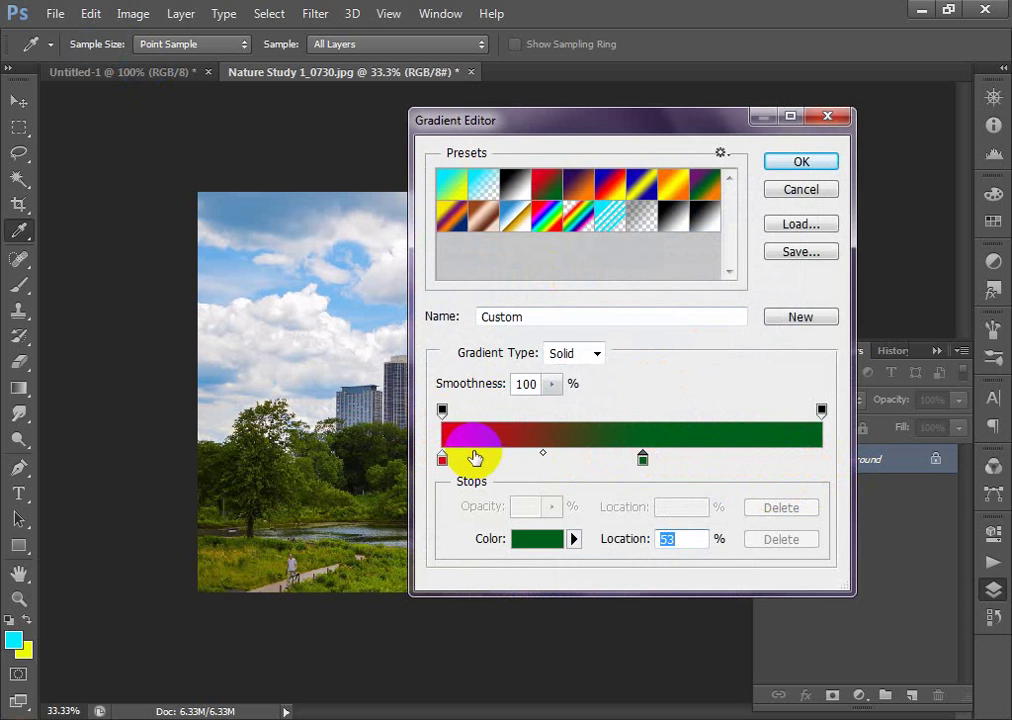
left_click(790, 162)
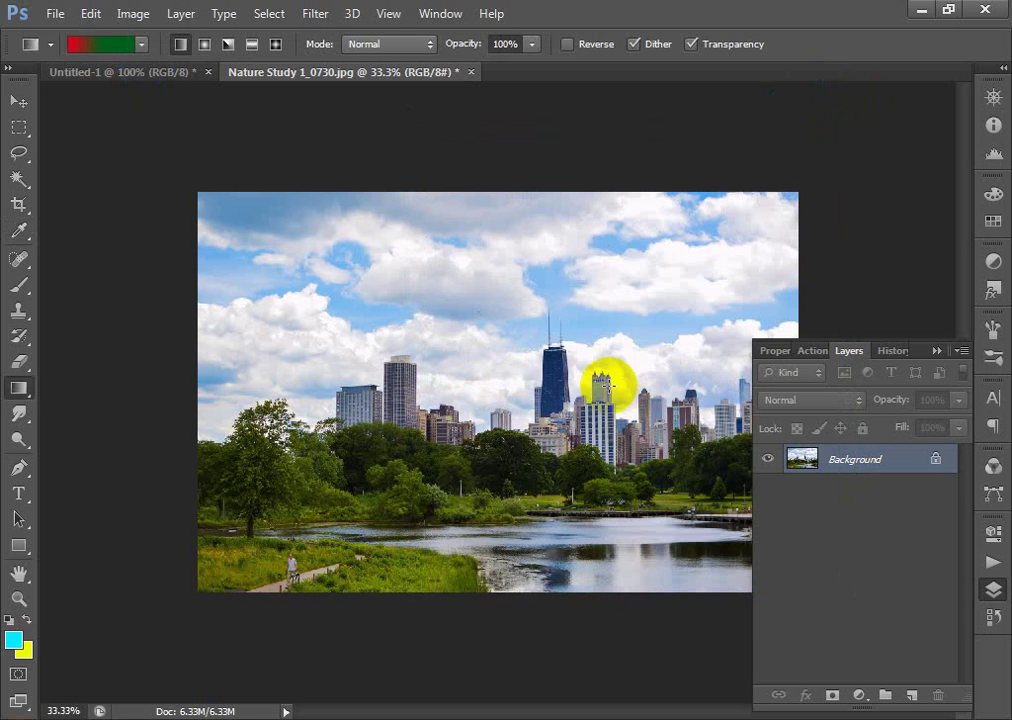
- Test the custom red-green gradient with rightward fills across the photo, and undo them
left_click_drag(488, 371, 678, 372)
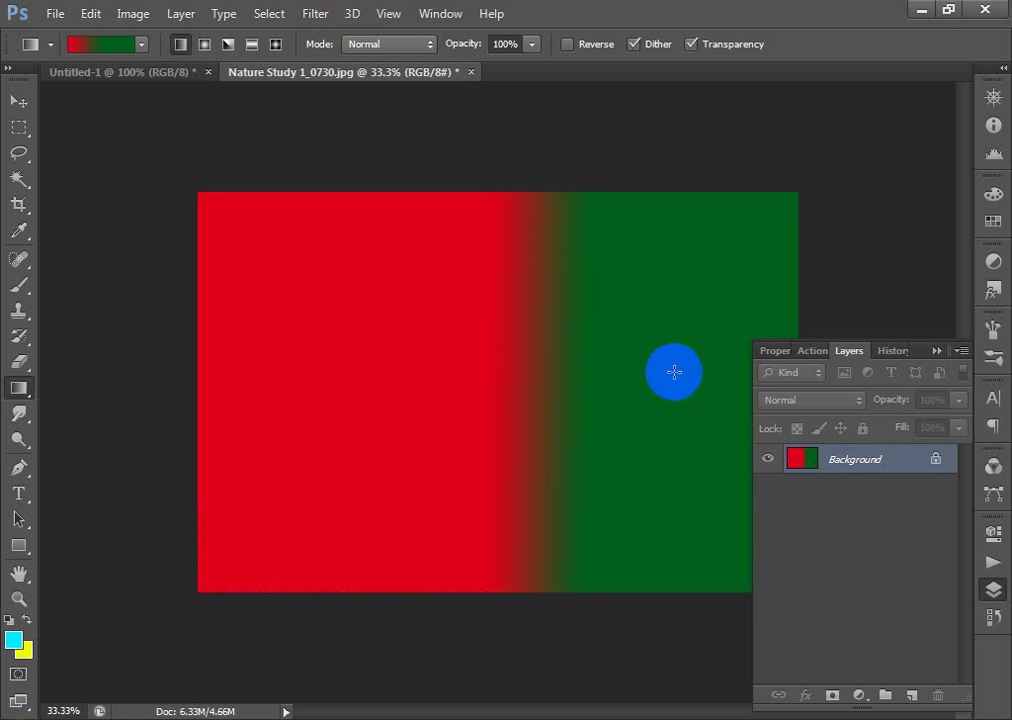
key("ctrl+z")
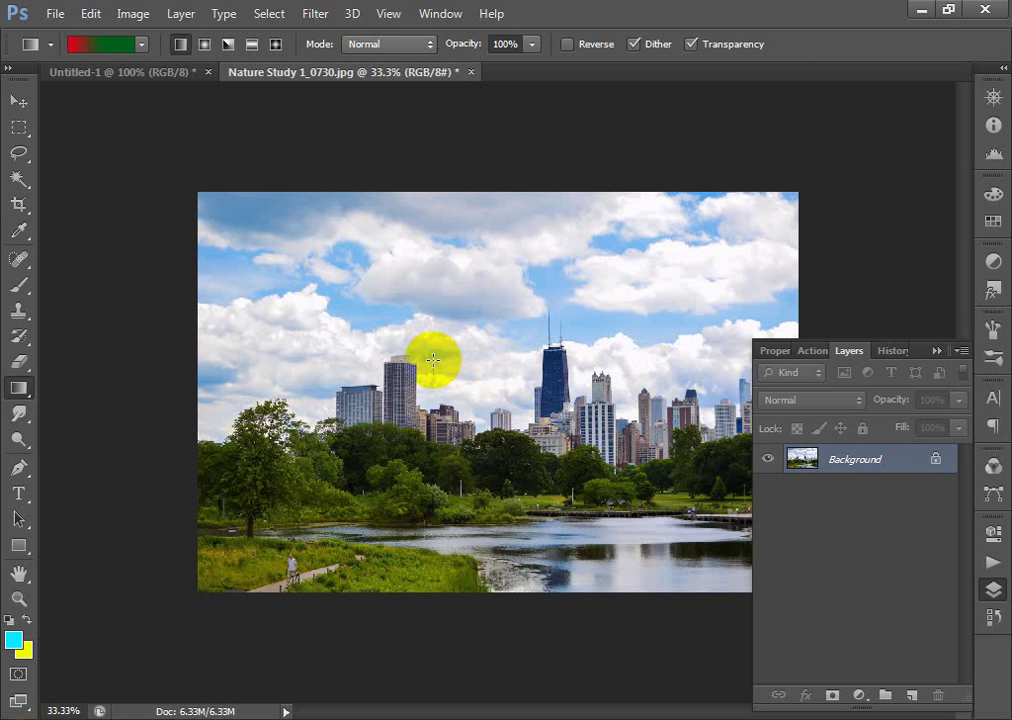
left_click_drag(422, 356, 693, 335)
left_click_drag(357, 344, 694, 361)
key("ctrl+z")
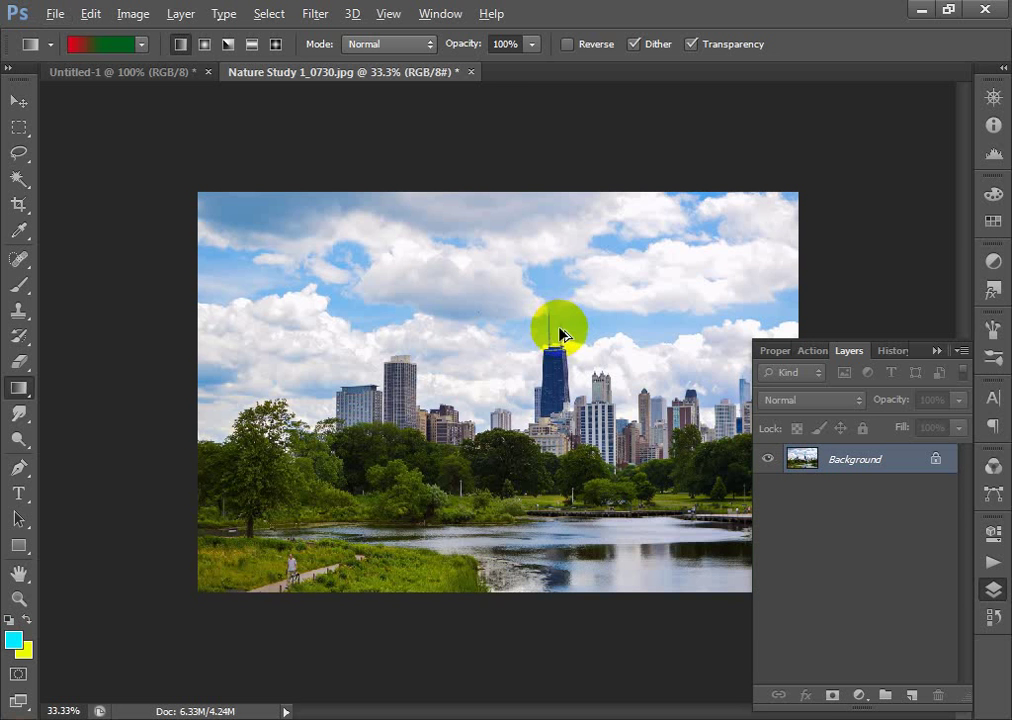
- Bring the red and green color stops together just past the gradient's middle for a hard edge, and accept the custom gradient
left_click(88, 45)
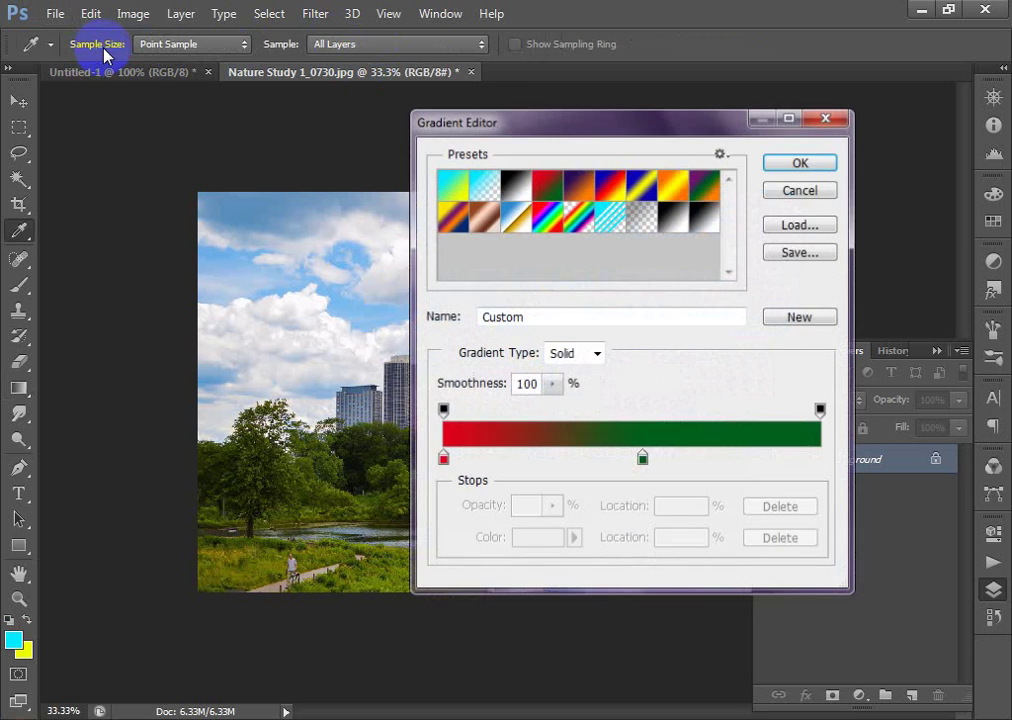
mouse_move(443, 411)
left_mouse_down()
mouse_move(669, 409)
mouse_move(362, 392)
mouse_move(442, 412)
left_mouse_up()
left_click_drag(443, 468, 650, 462)
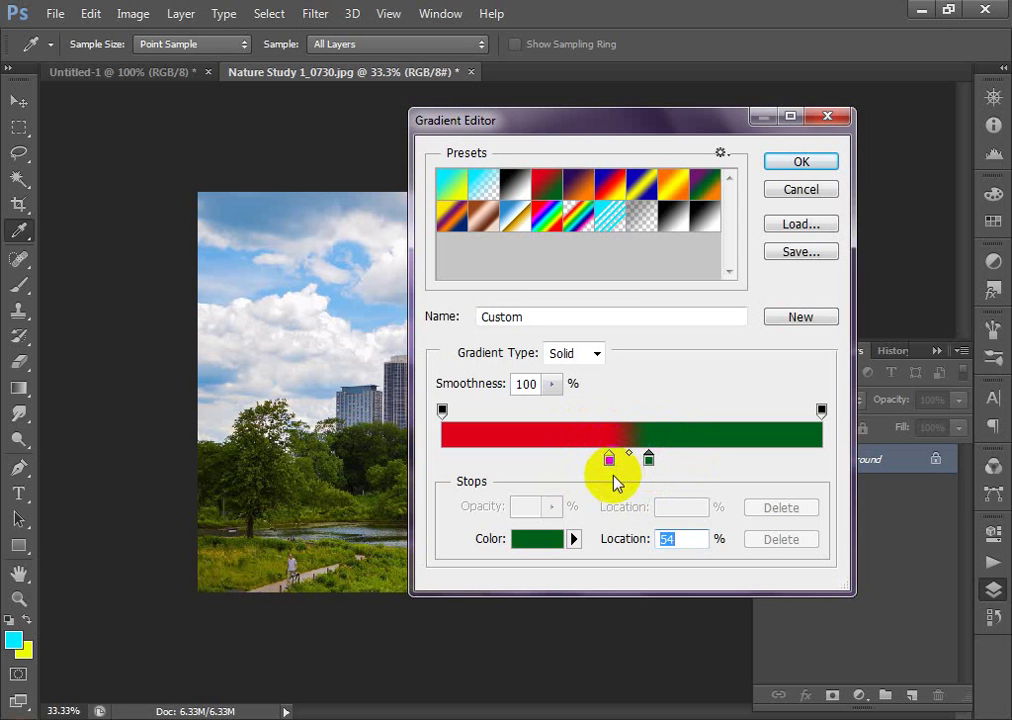
left_click_drag(609, 463, 647, 461)
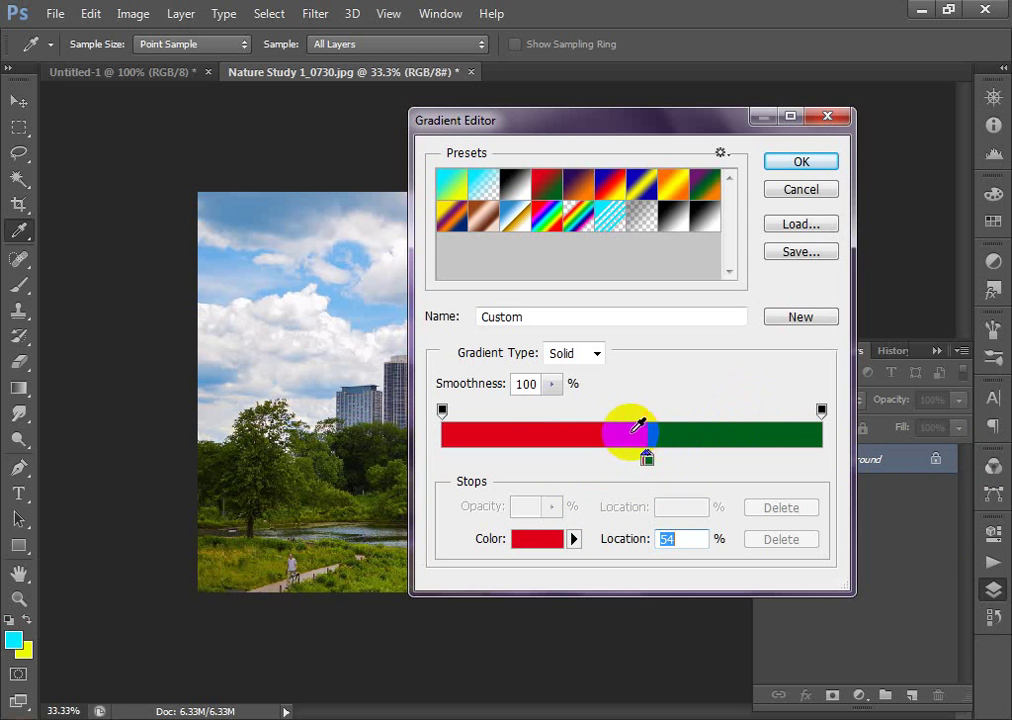
left_click_drag(625, 468, 652, 470)
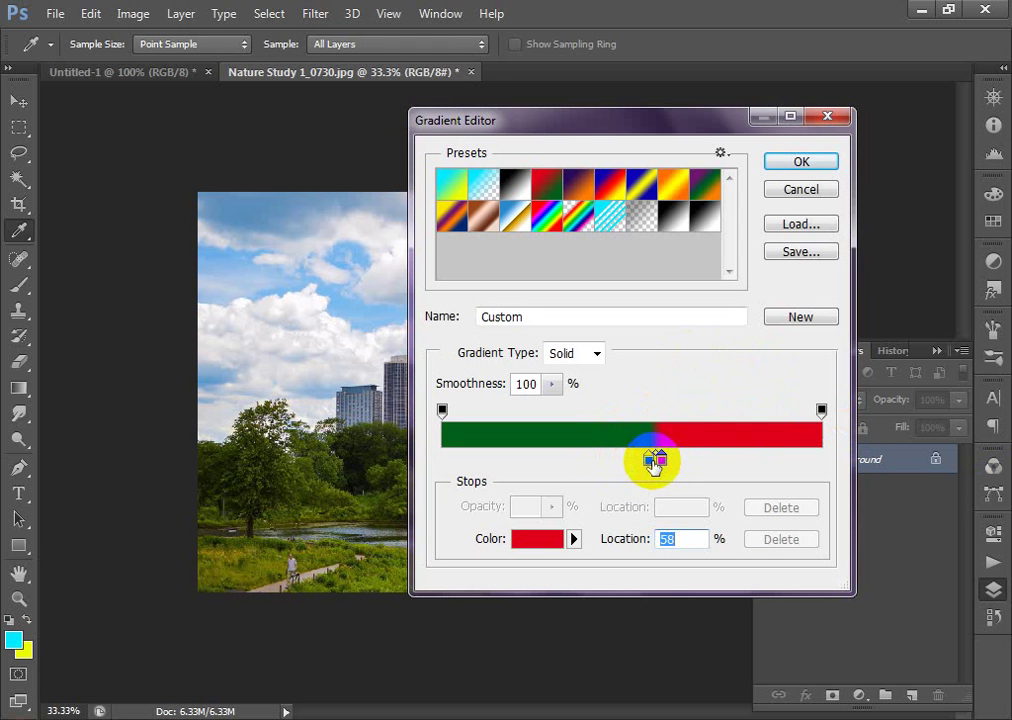
left_click(797, 163)
- Fill the photo horizontally with the hard-edged green-red gradient and inspect the color boundary up close
left_click_drag(473, 383, 652, 378)
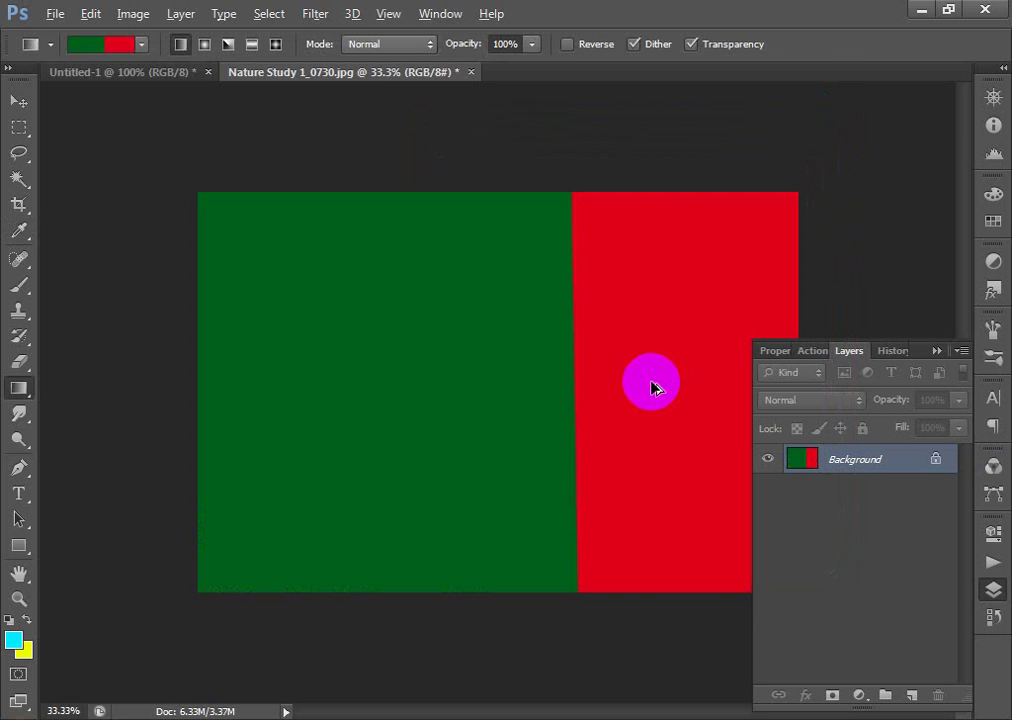
left_click_drag(442, 245, 785, 474)
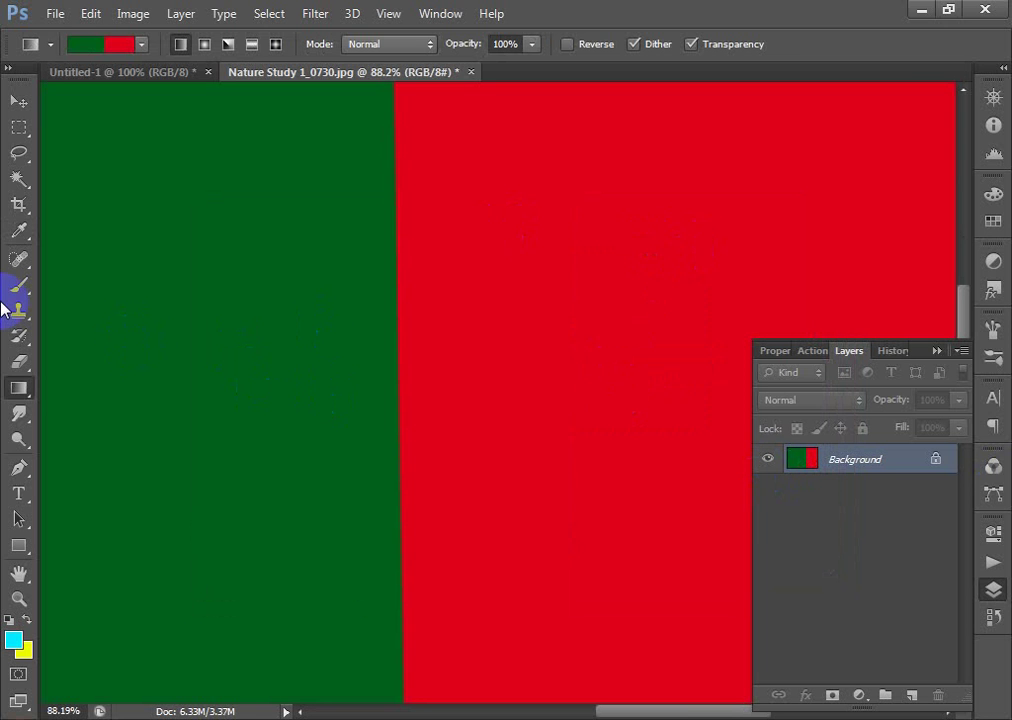
key("ctrl+minus")
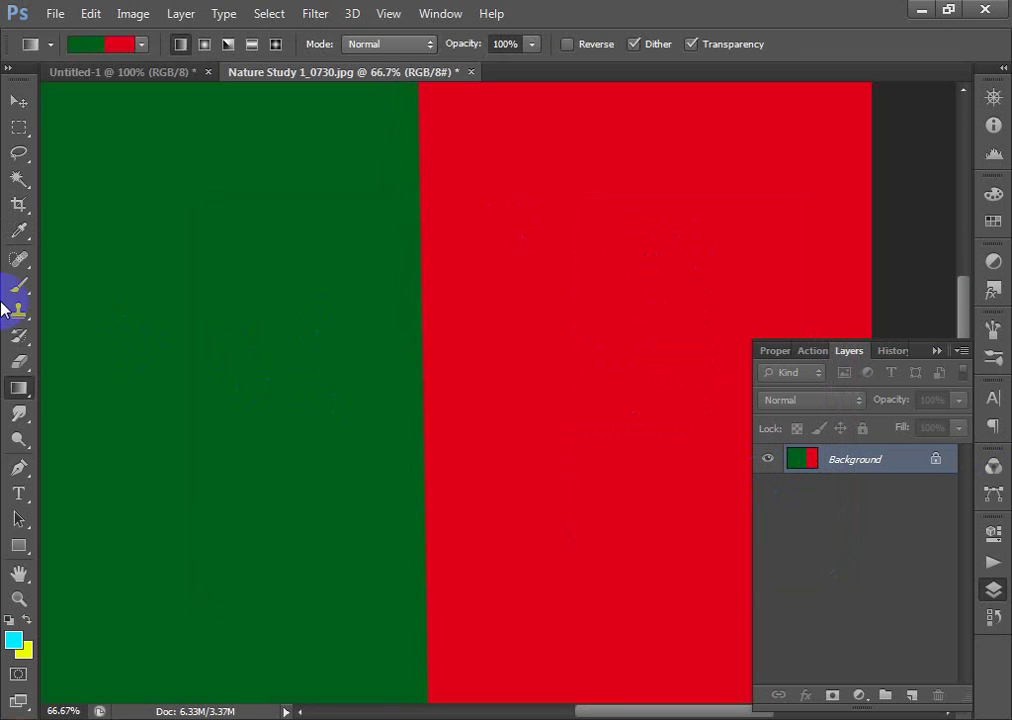
key("ctrl+minus")
key("ctrl+minus")
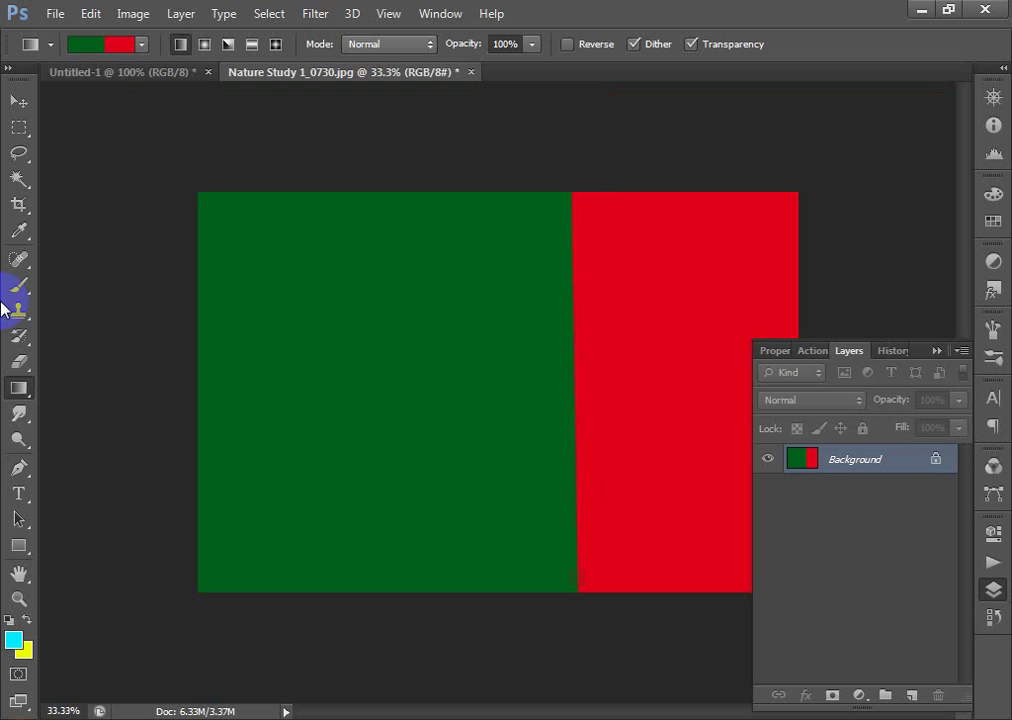
- Spread the color stops in the Gradient Editor, with green near location 79% and red at 31%
left_click(84, 54)
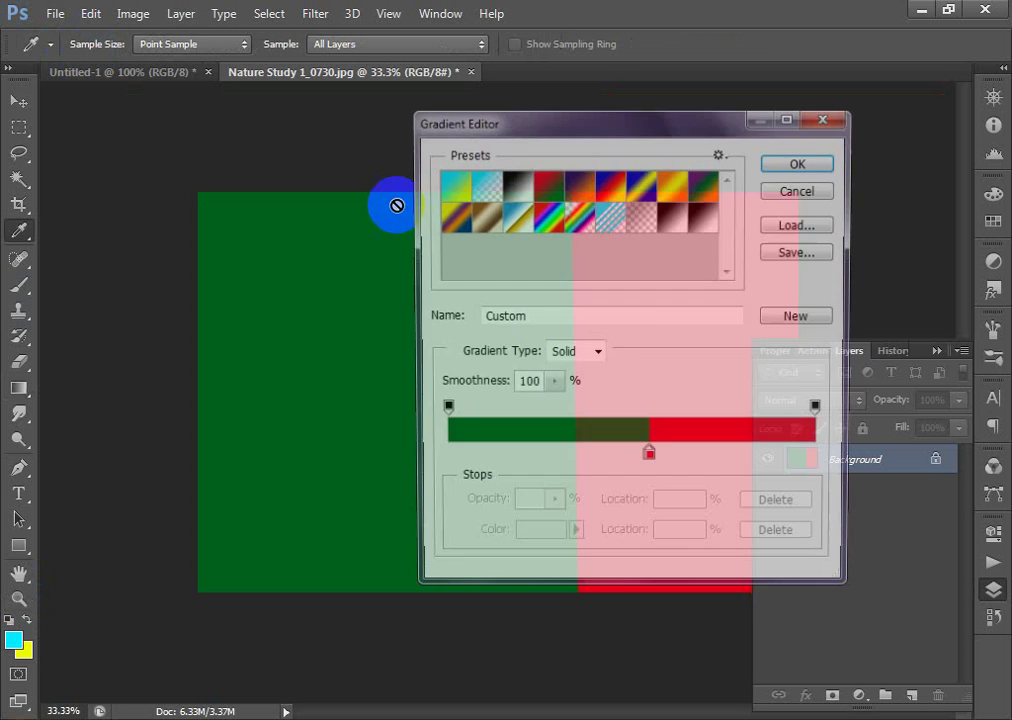
left_click_drag(650, 456, 737, 479)
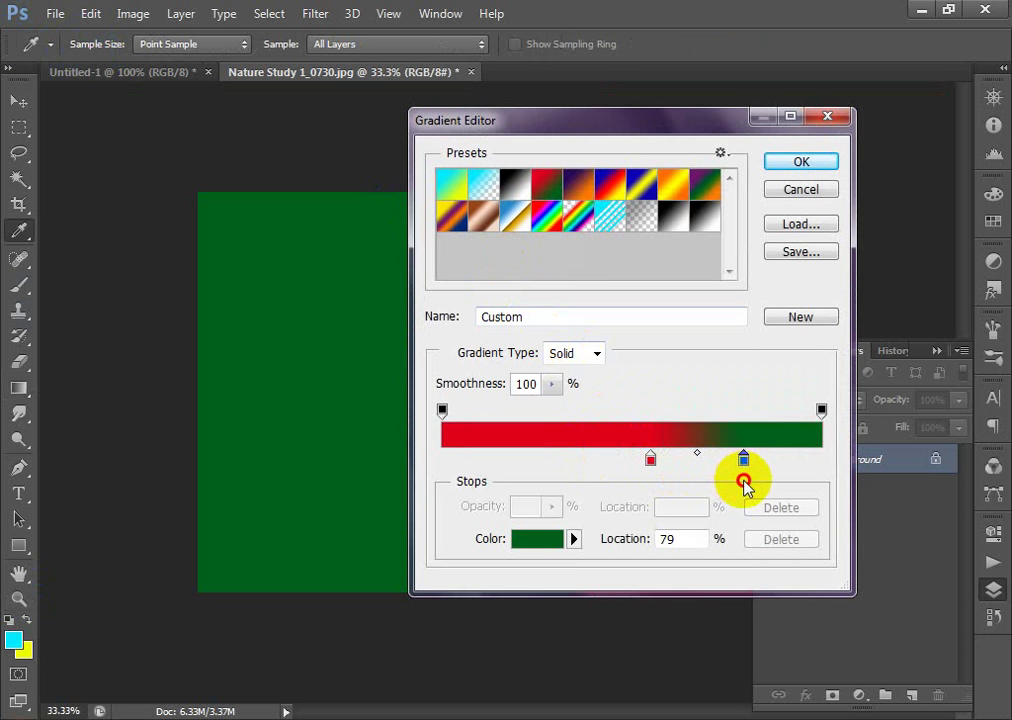
left_click_drag(651, 460, 561, 443)
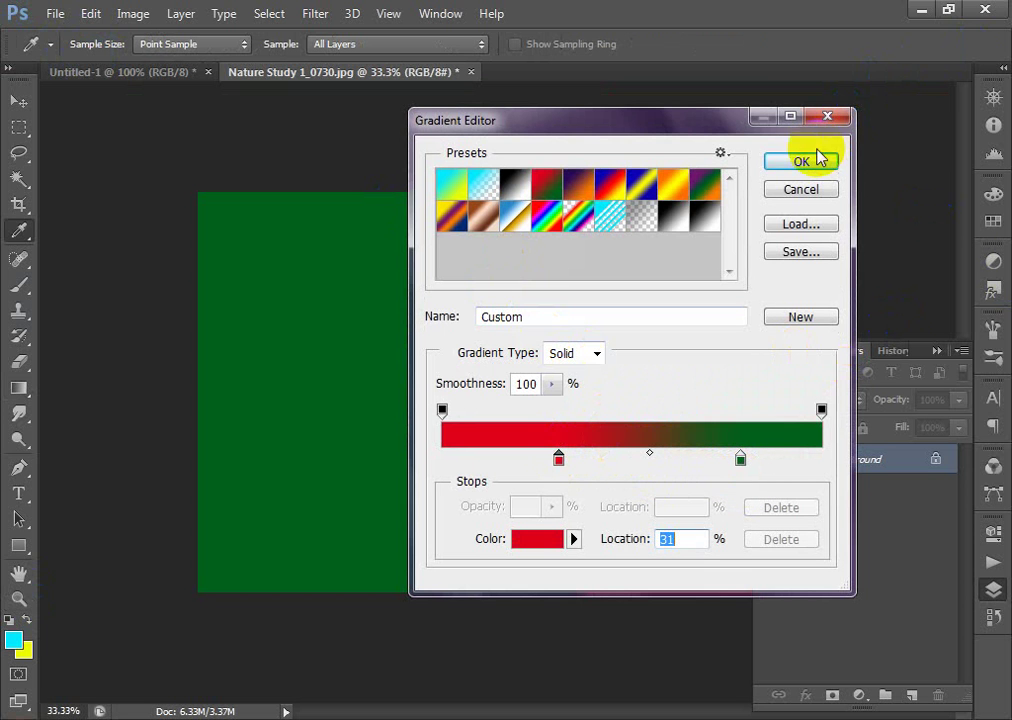
- Apply the Foreground to Transparent preset and test it on the photo, diagonally and downward over the sky, undoing each fill
left_click(482, 188)
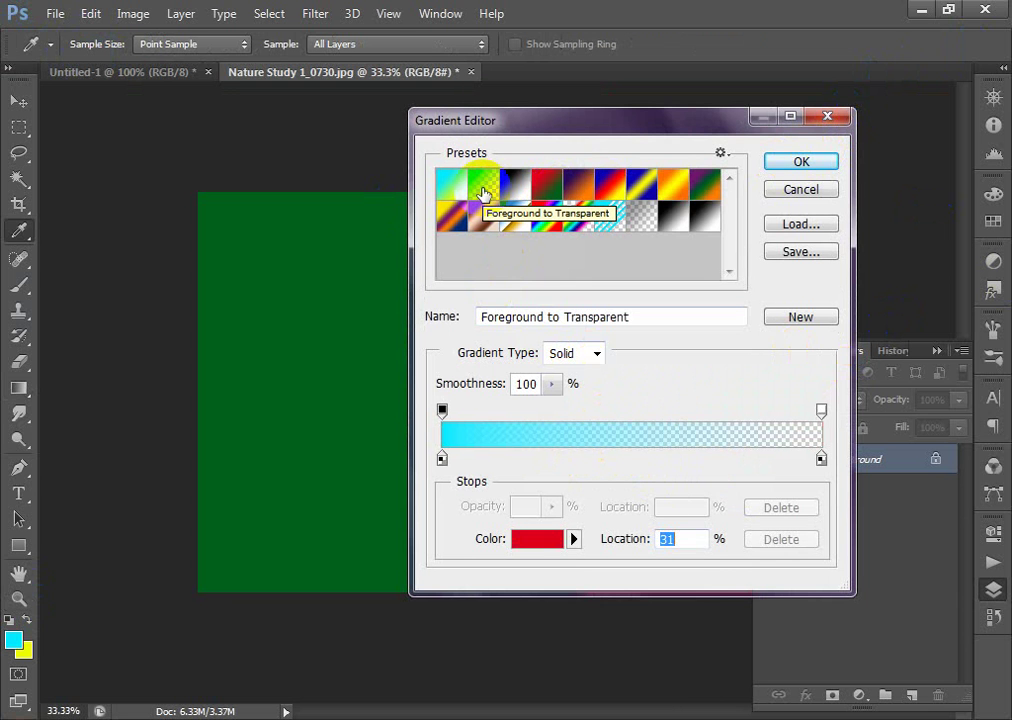
left_click(801, 163)
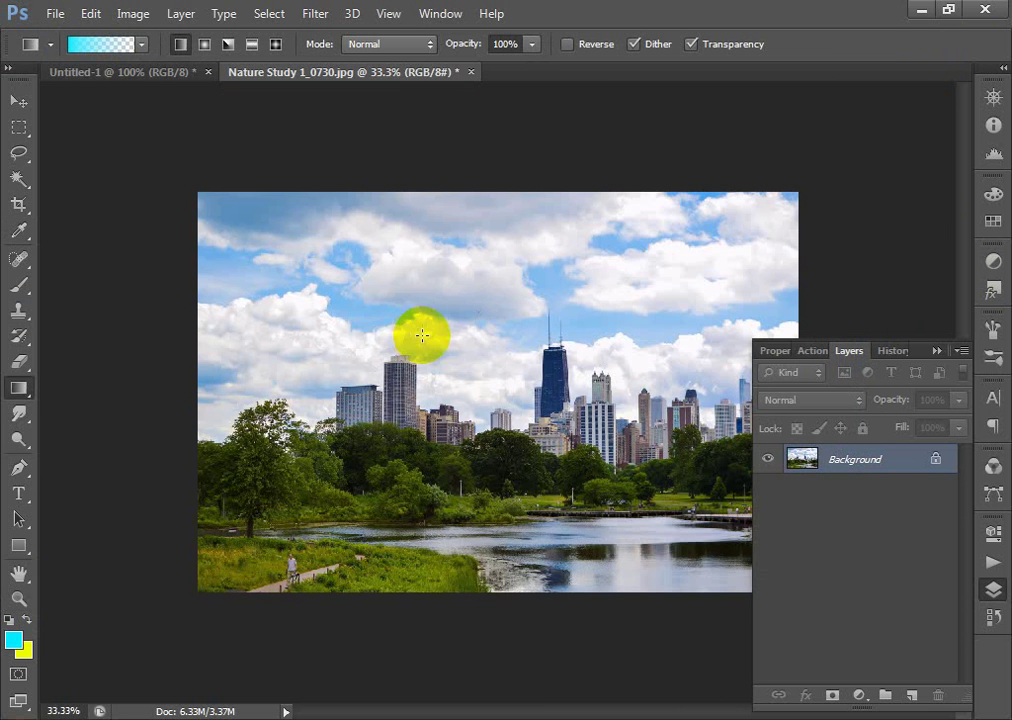
left_click_drag(420, 332, 643, 420)
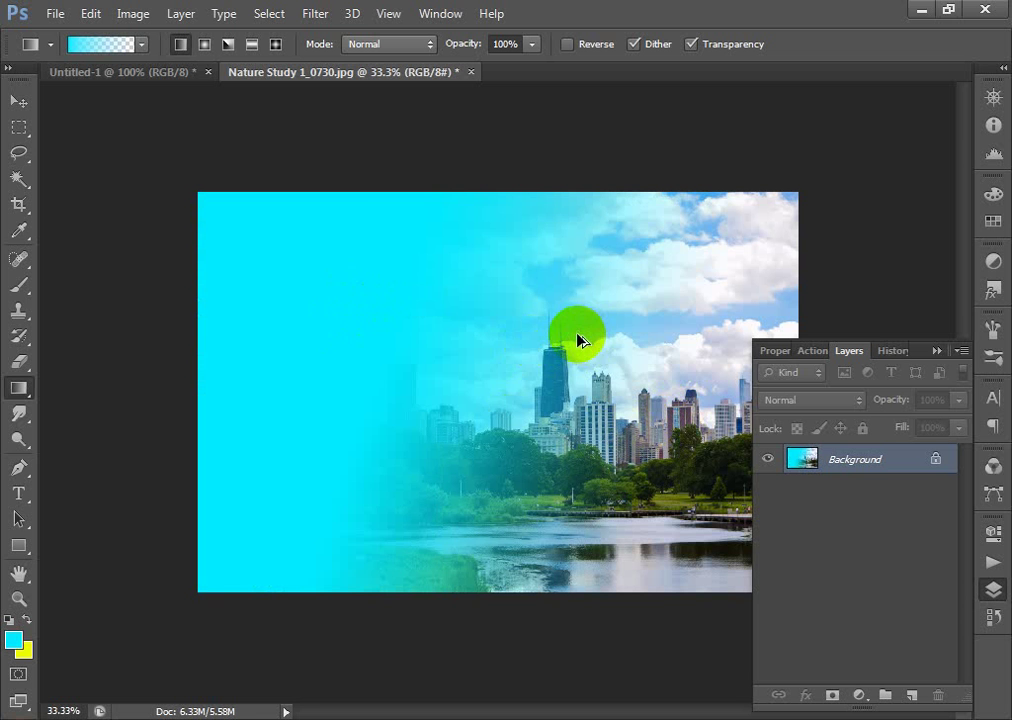
key("ctrl+z")
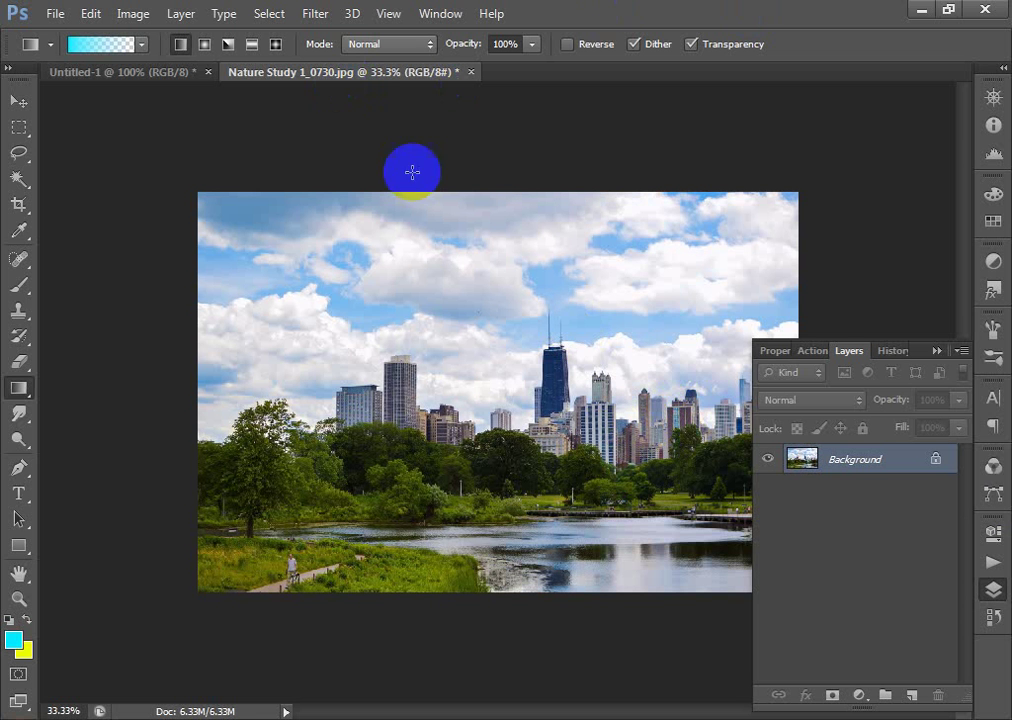
left_click_drag(464, 248, 448, 416)
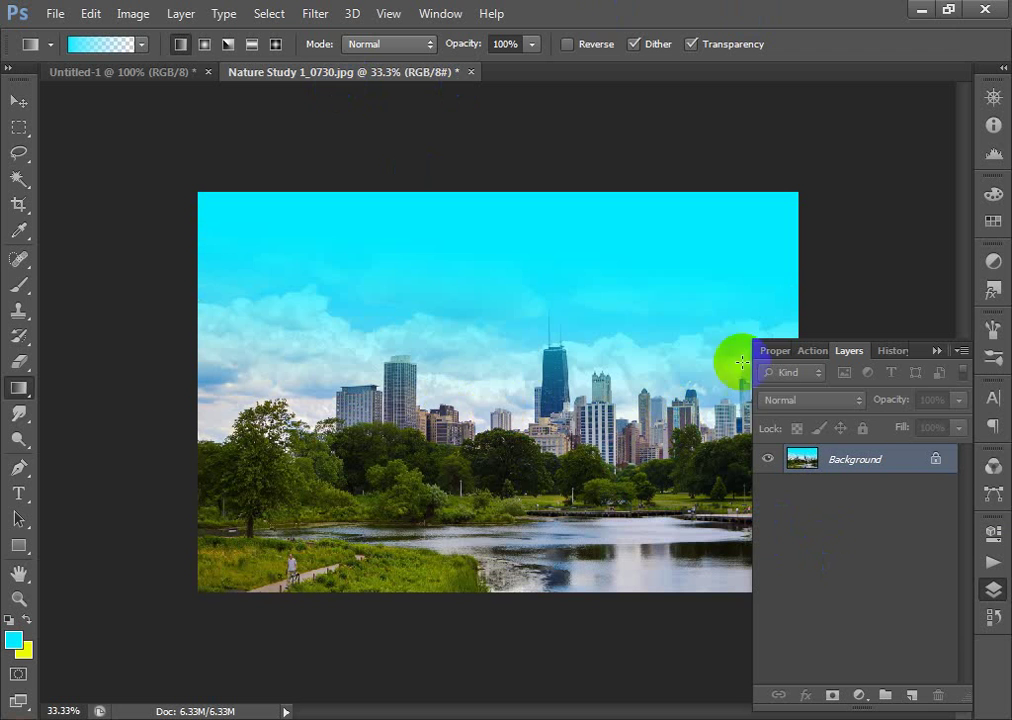
key("ctrl+z")
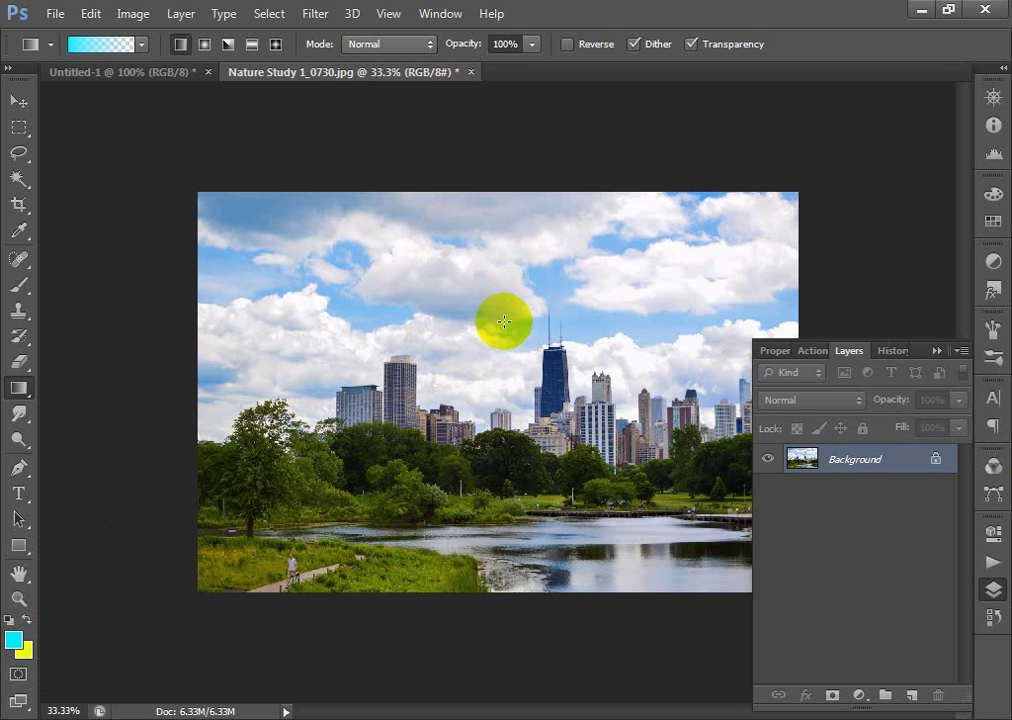
- Set the gradient opacity to 49% and test shorter and longer downward fills over the sky, undoing the first
left_click_drag(534, 47, 425, 68)
left_click_drag(482, 243, 465, 346)
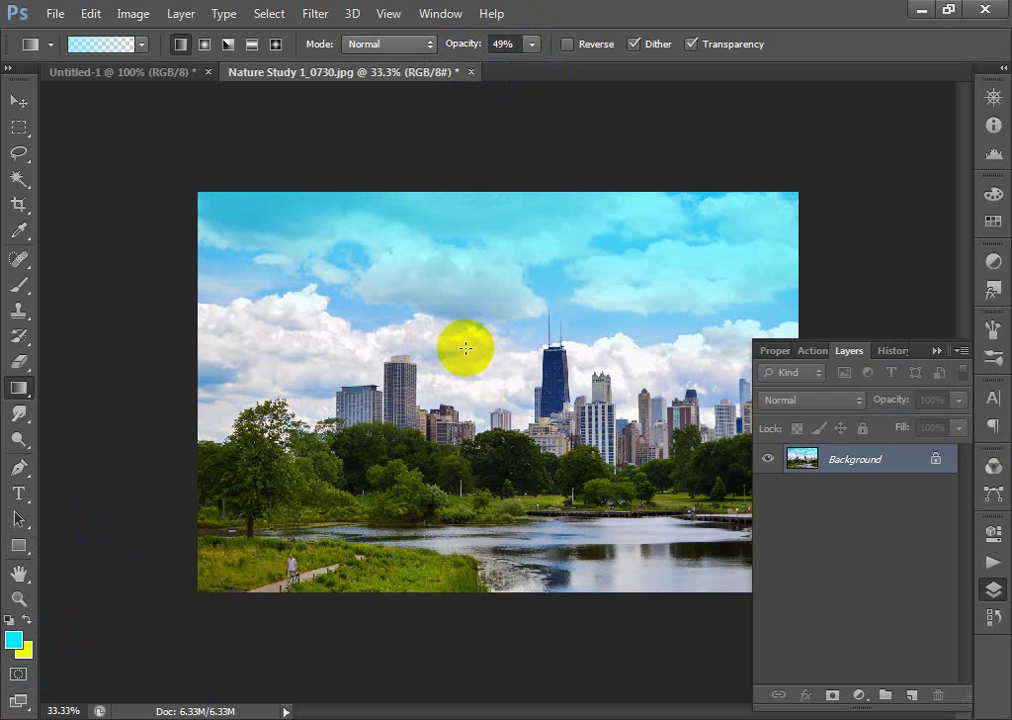
key("ctrl+z")
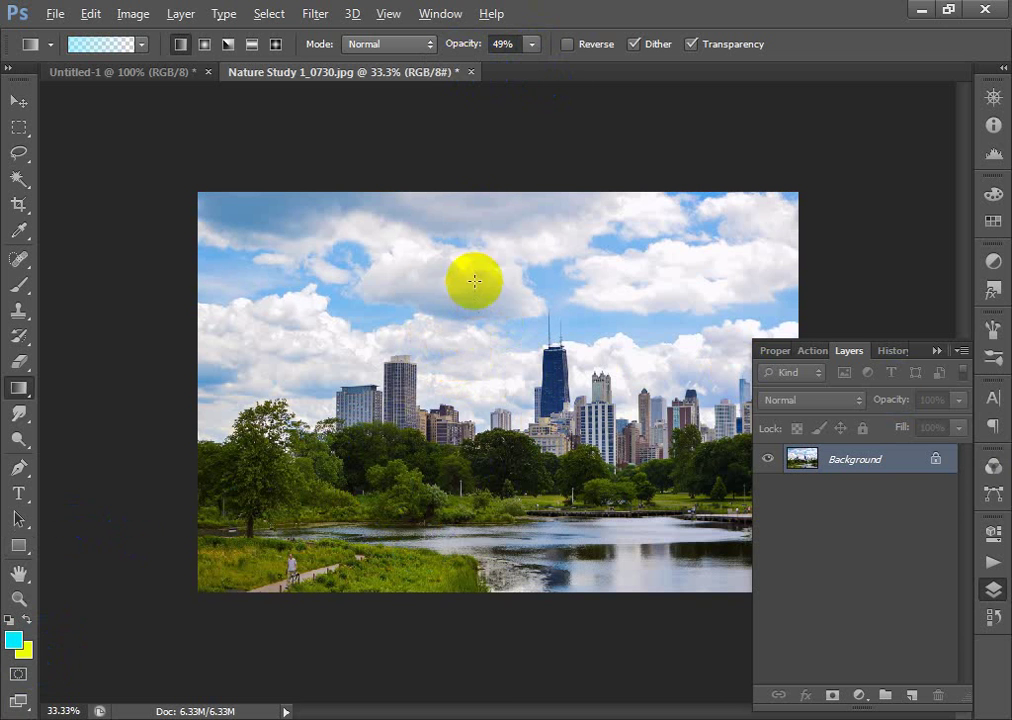
left_click_drag(470, 285, 450, 437)
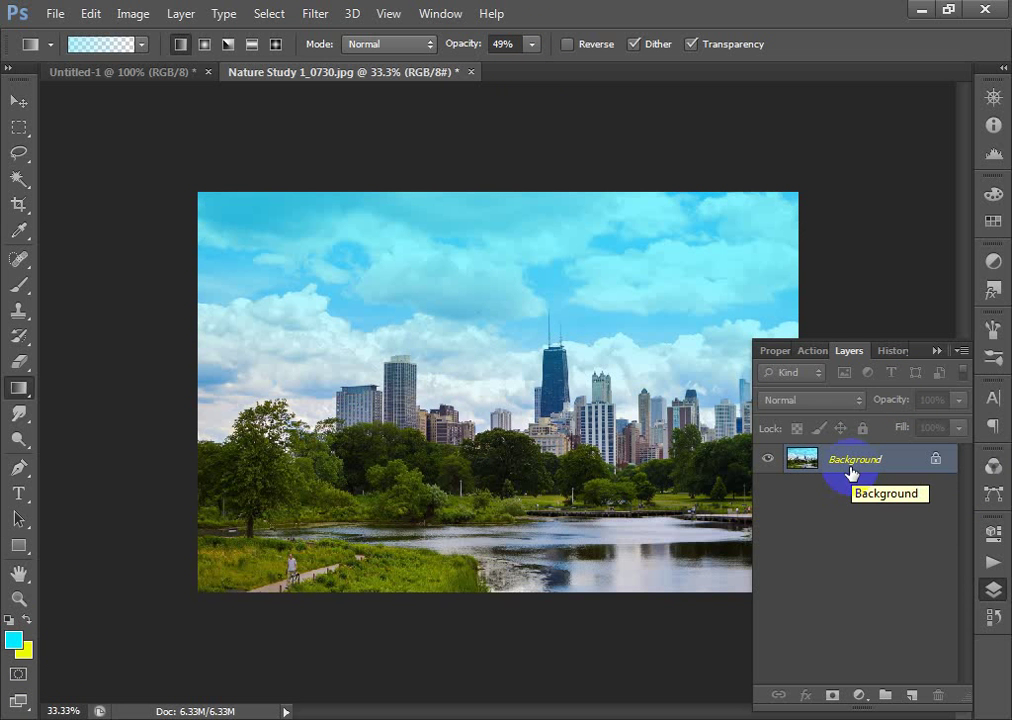
- Switch to the Radial Gradient, undo the sky fill, and test a radial fill outward from the buildings, undoing it too
left_click(204, 46)
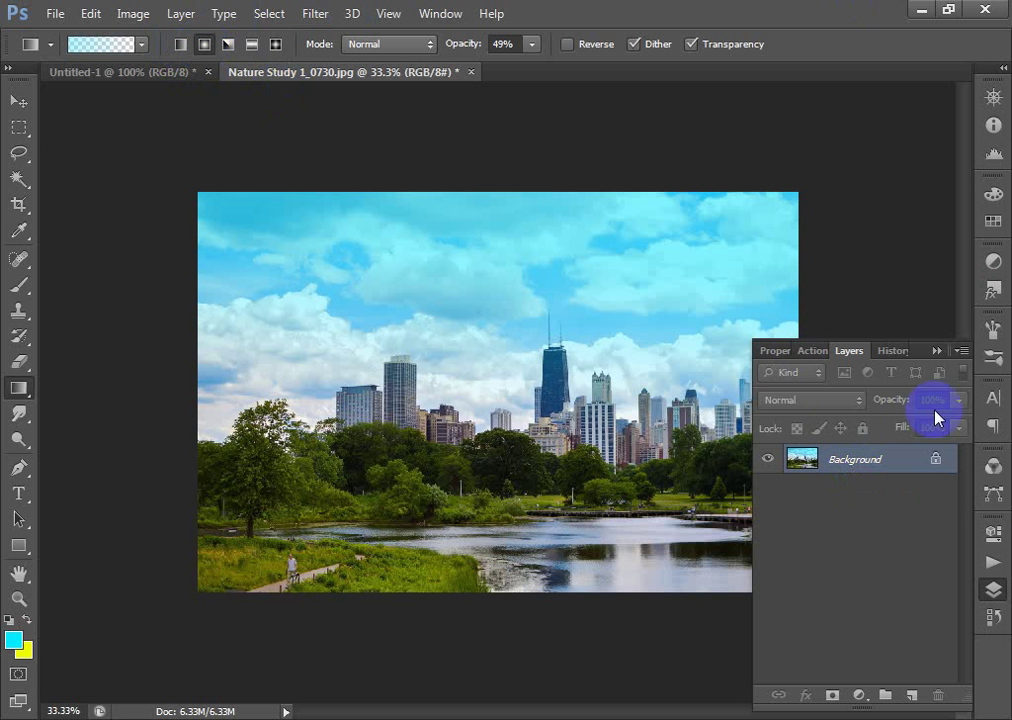
key("ctrl+z")
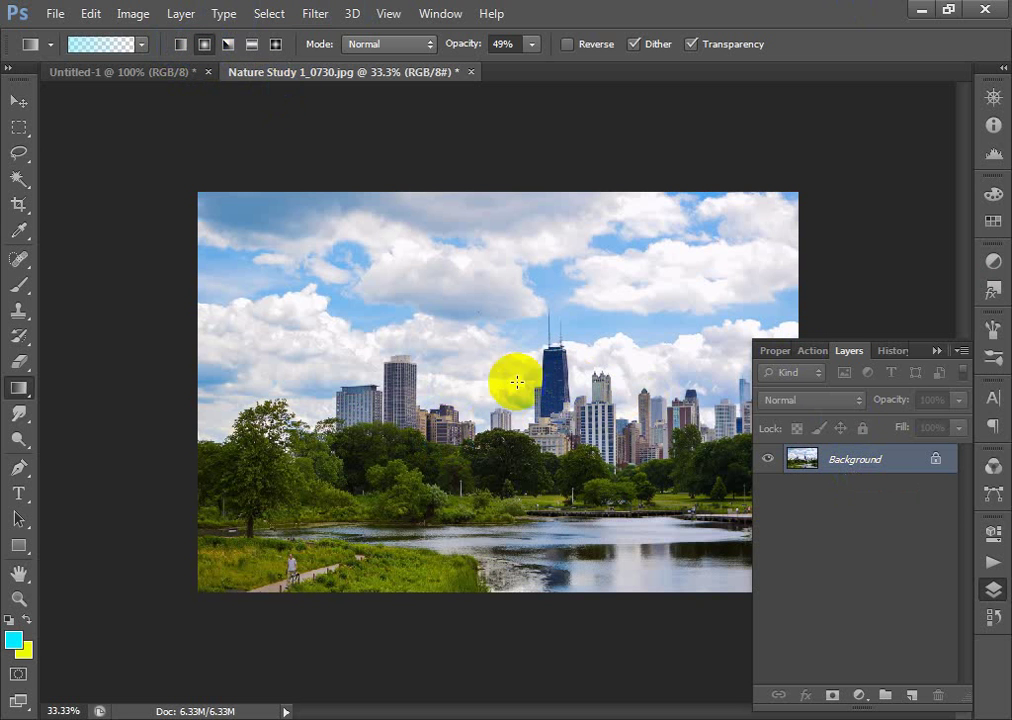
left_click_drag(451, 387, 683, 418)
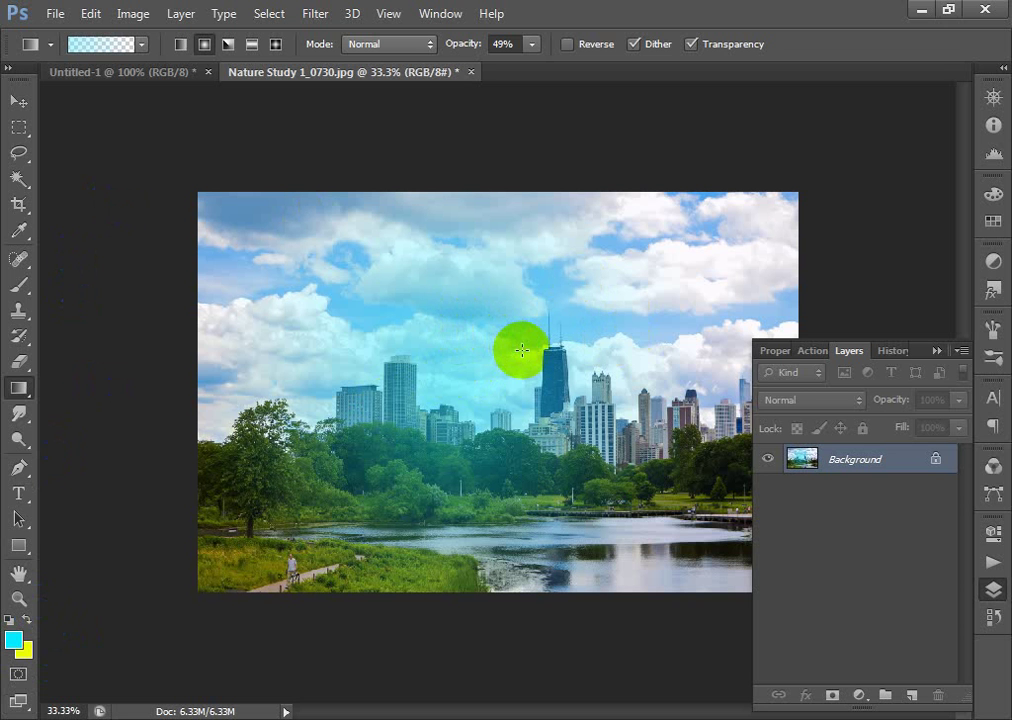
key("ctrl+z")
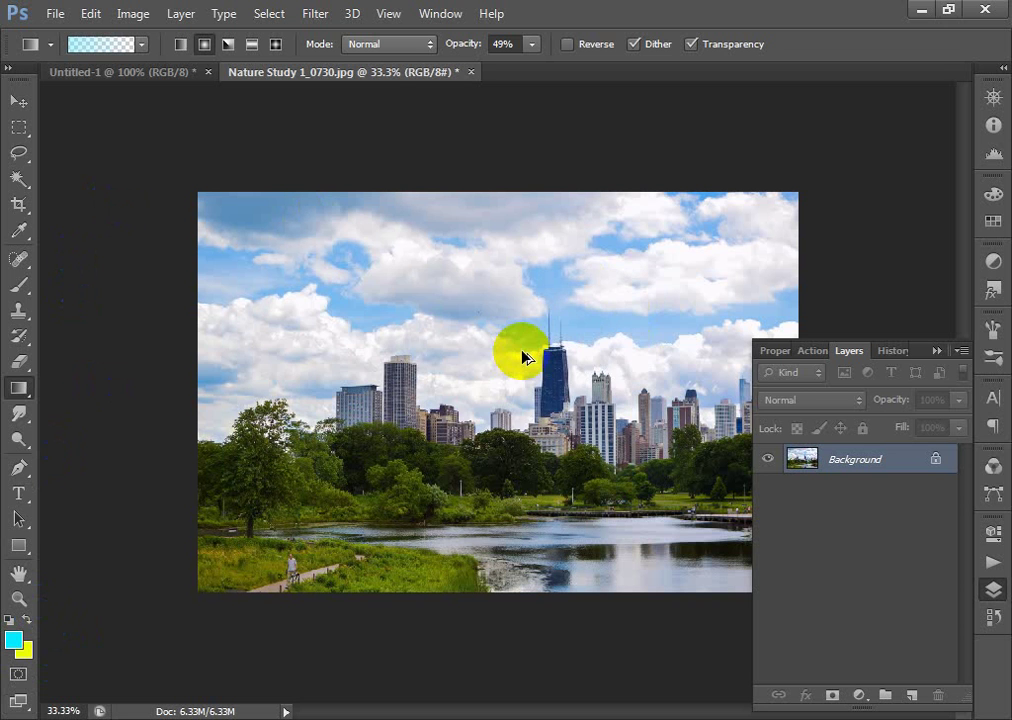
- Switch to the Untitled-1 document and compare radial fills on the white canvas at 49% and 100% opacity, undoing the first
left_click(171, 78)
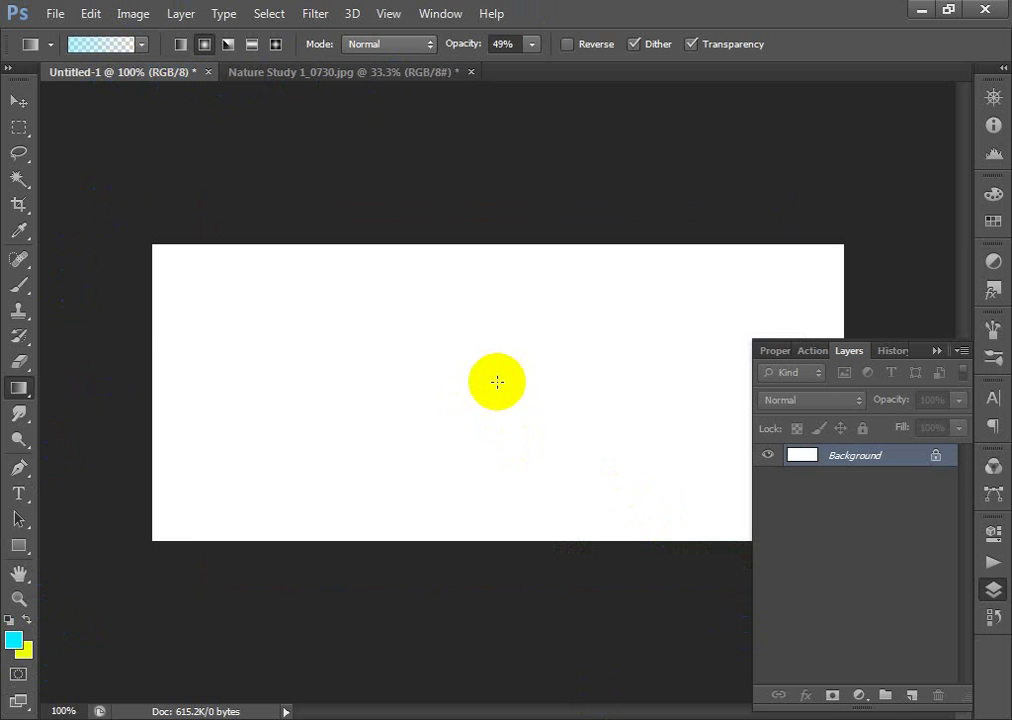
left_click_drag(462, 390, 728, 420)
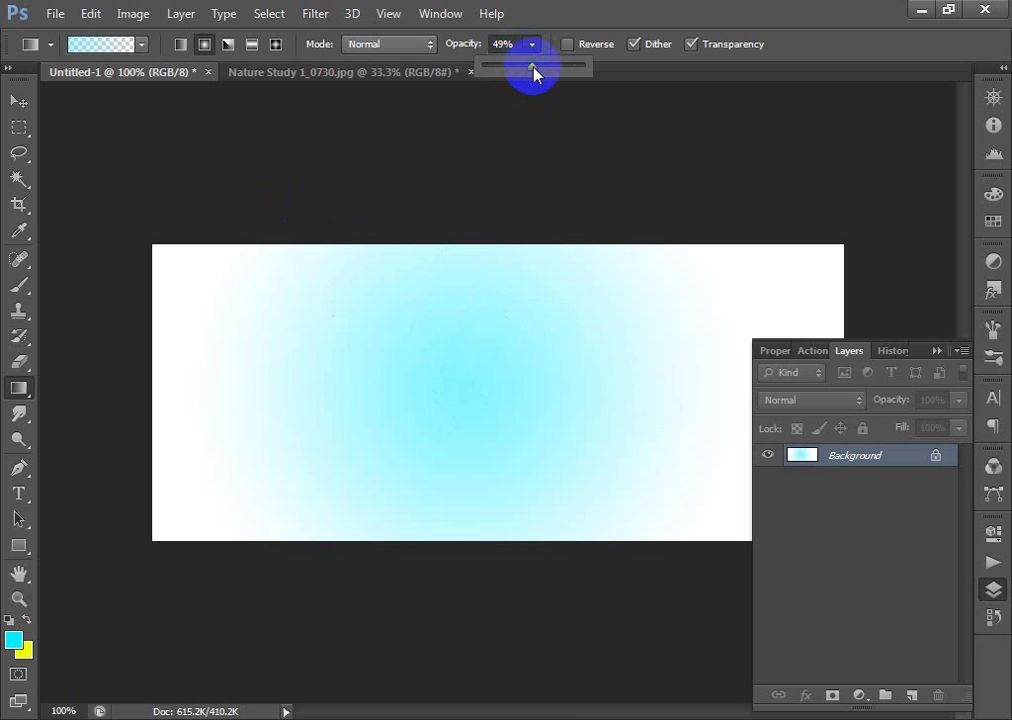
left_click_drag(533, 68, 671, 81)
key("ctrl+z")
left_click_drag(471, 379, 680, 397)
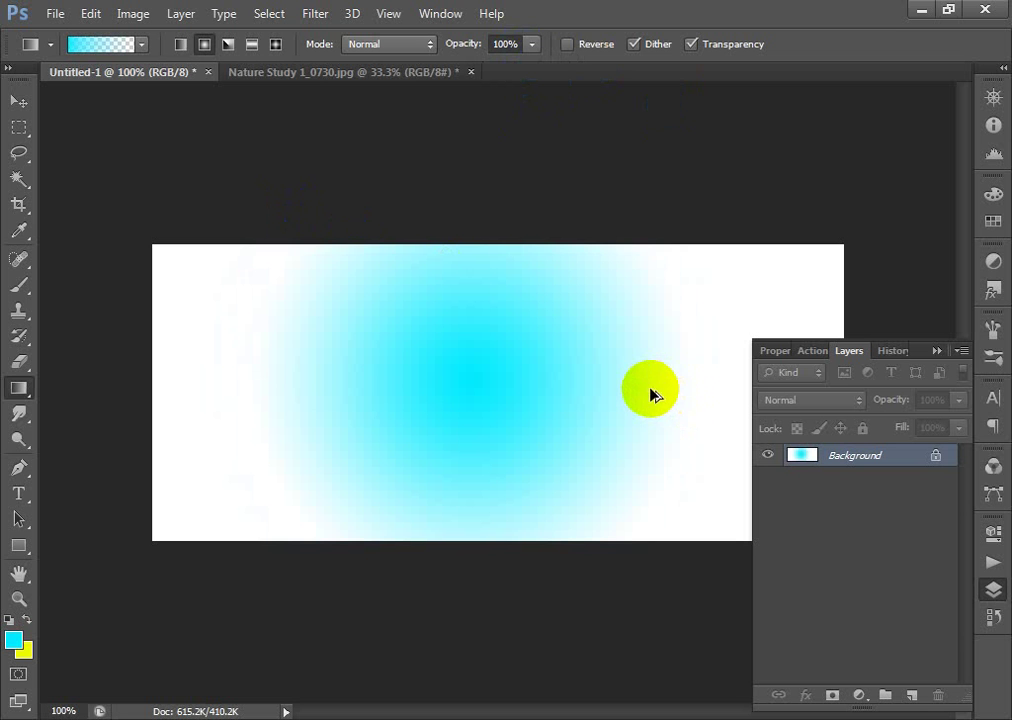
- Undo the radial fill and fill the white canvas with an Angle Gradient starting near its center
left_click(228, 44)
key("ctrl+z")
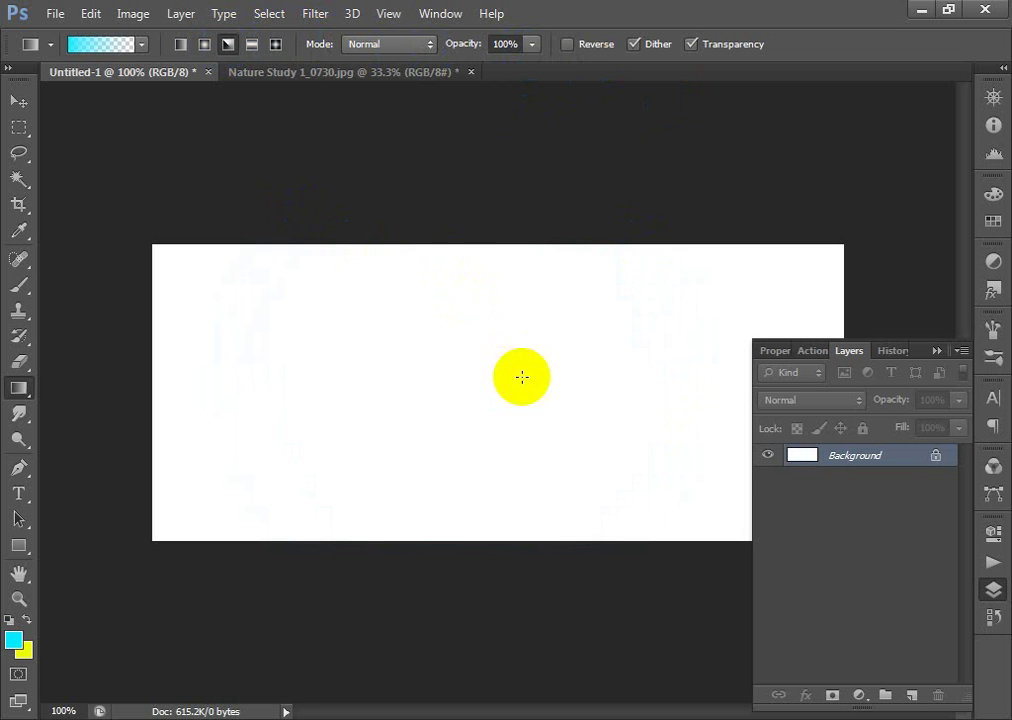
mouse_move(445, 404)
left_mouse_down()
mouse_move(578, 418)
mouse_move(742, 458)
left_mouse_up()
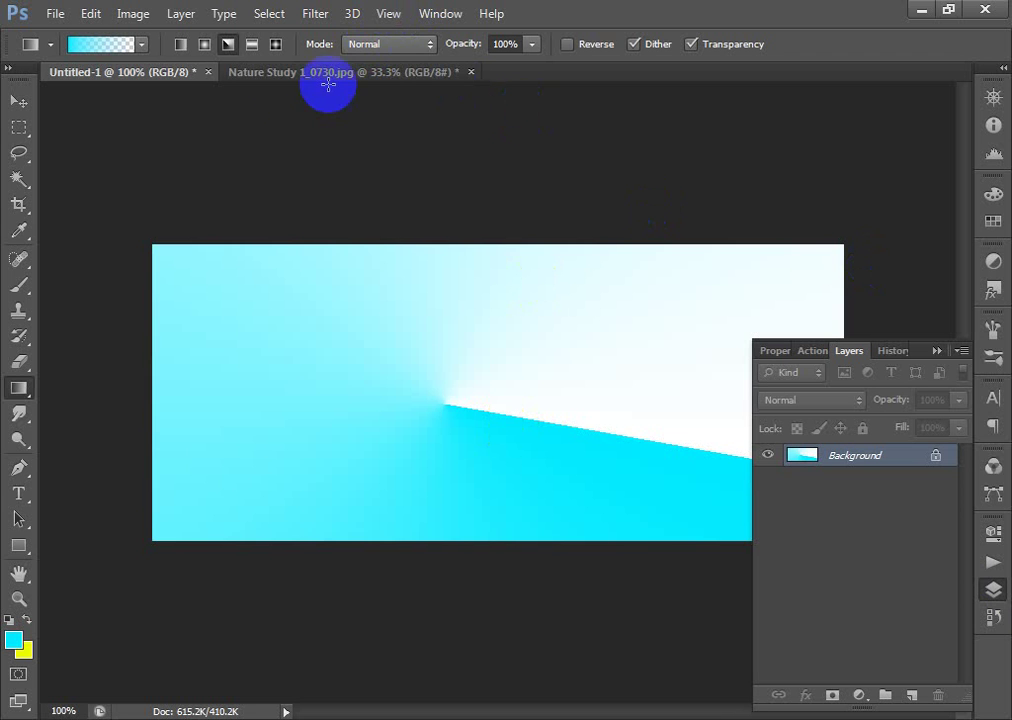
- Switch to the Reflected Gradient, test it with a horizontal fill outward from the canvas center, and undo it
left_click(252, 44)
left_click_drag(447, 368, 720, 362)
key("ctrl+z")
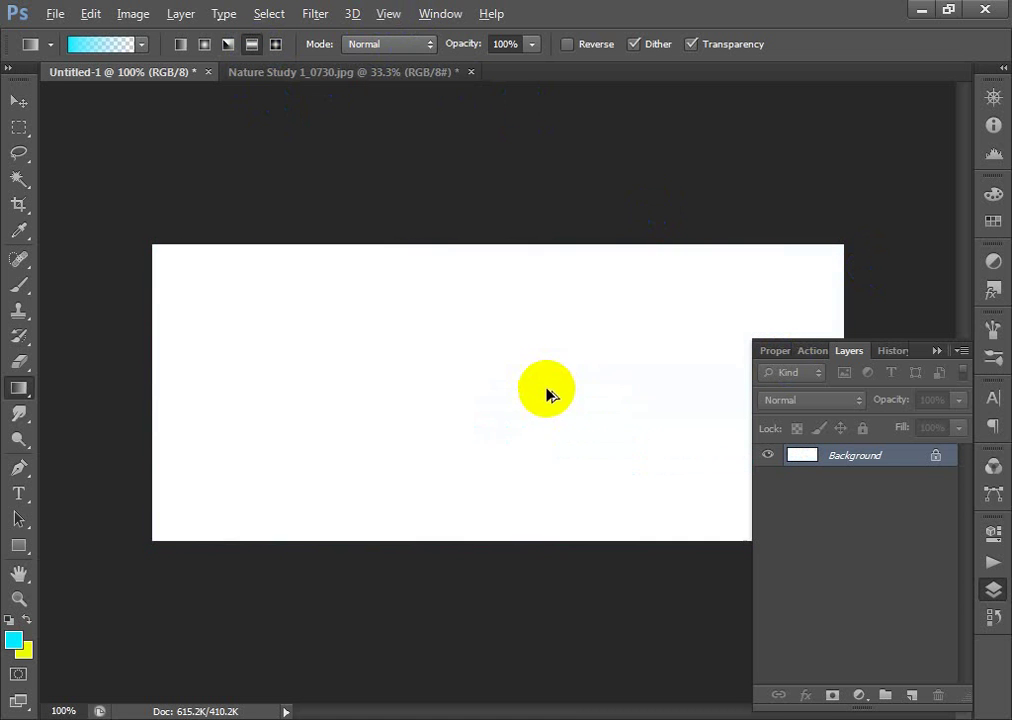
key("ctrl+z")
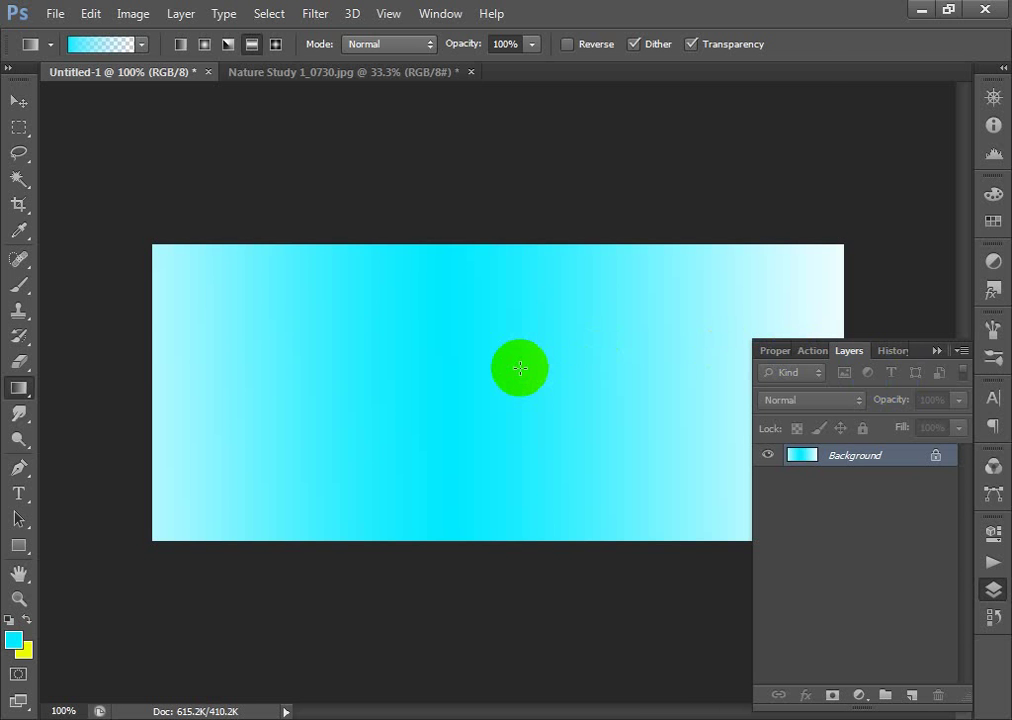
key("ctrl+z")
- Apply the Foreground to Background preset, test it as a reflected fill across the canvas, and undo the fill
left_click(100, 44)
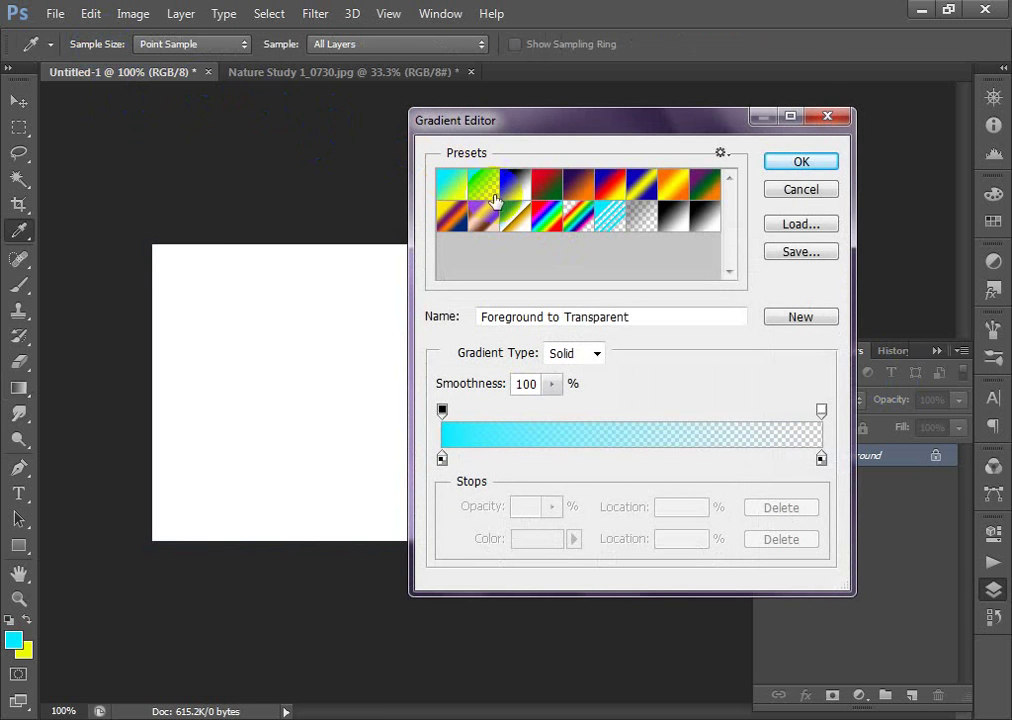
left_click(446, 184)
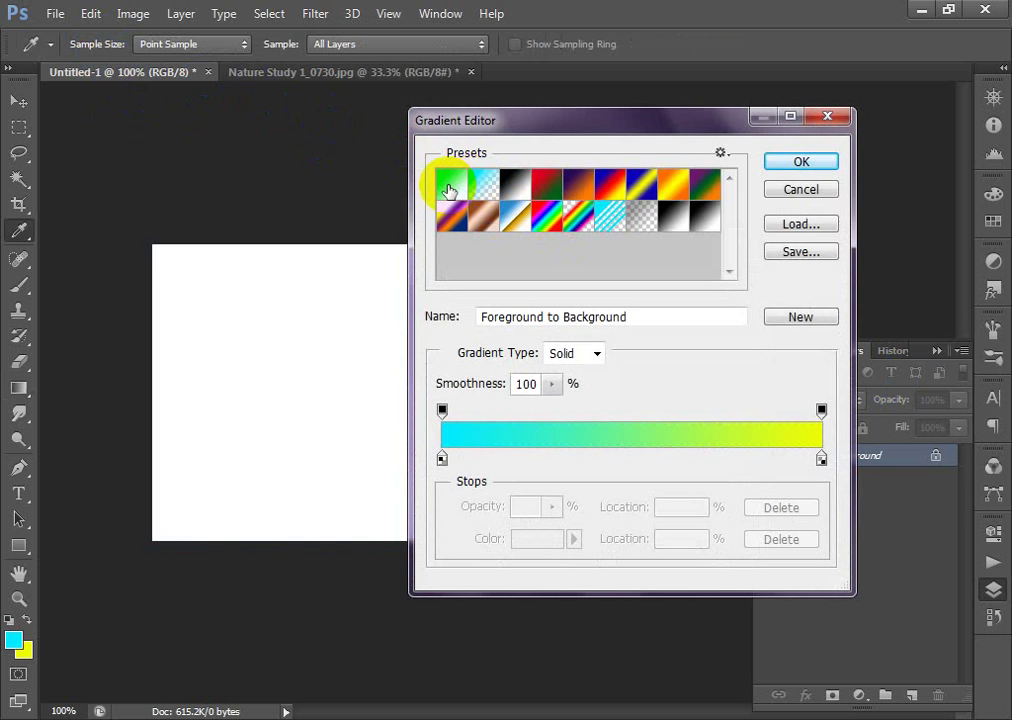
left_click(801, 162)
left_click_drag(452, 395, 799, 420)
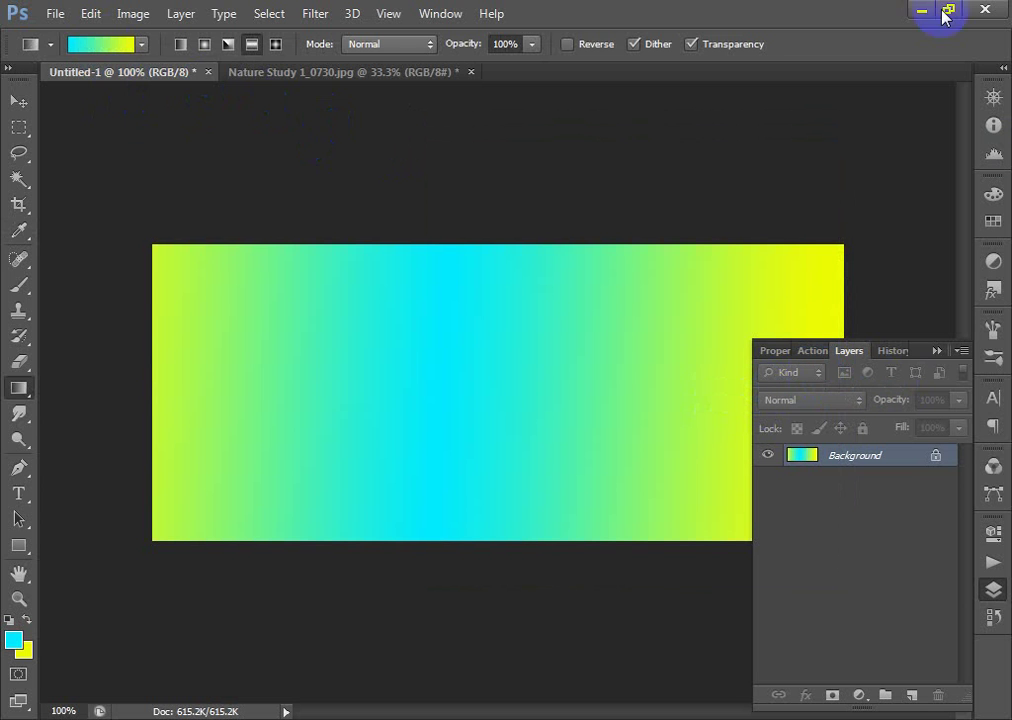
key("ctrl+z")
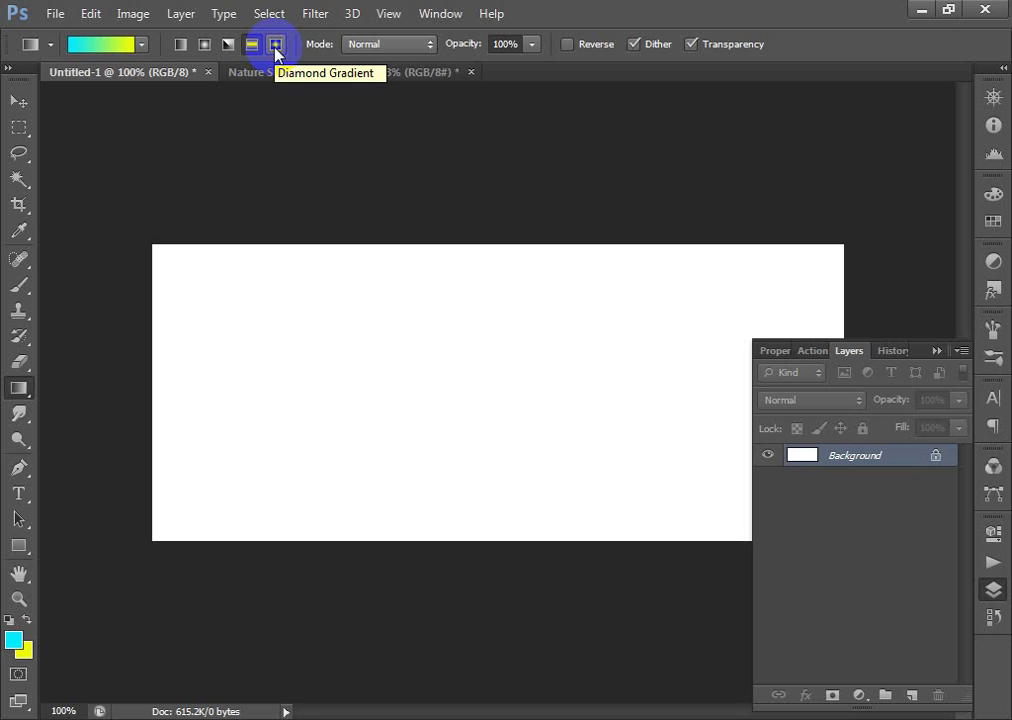
- Switch to the Diamond Gradient, test it with a horizontal cyan-to-yellow fill outward from near the canvas center, and undo it
left_click(276, 46)
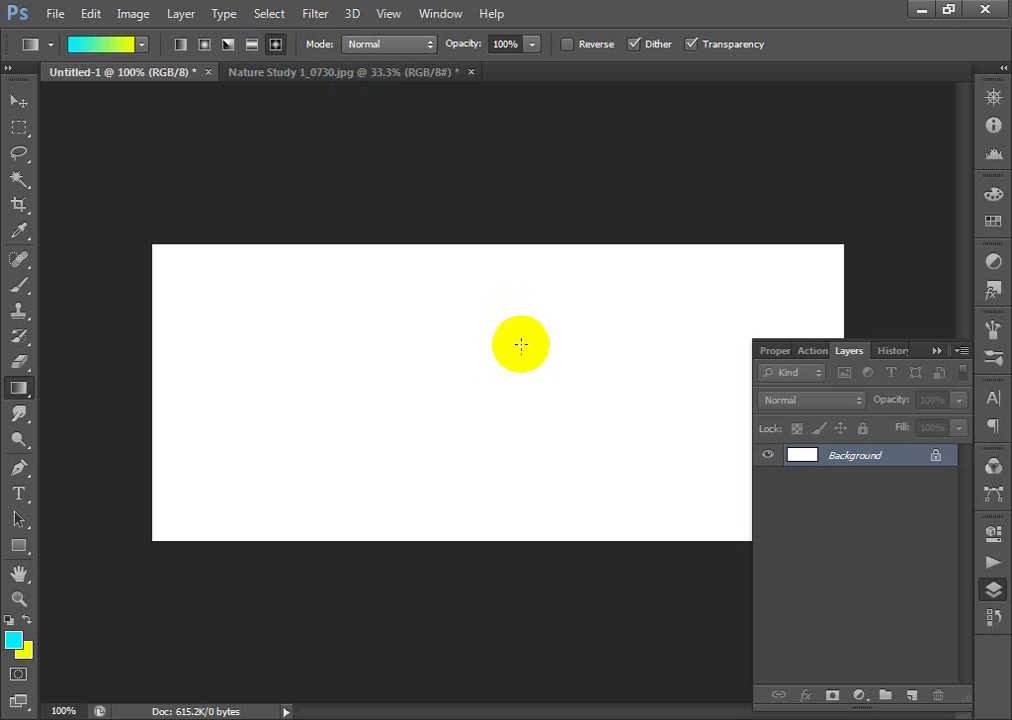
left_click_drag(443, 386, 689, 394)
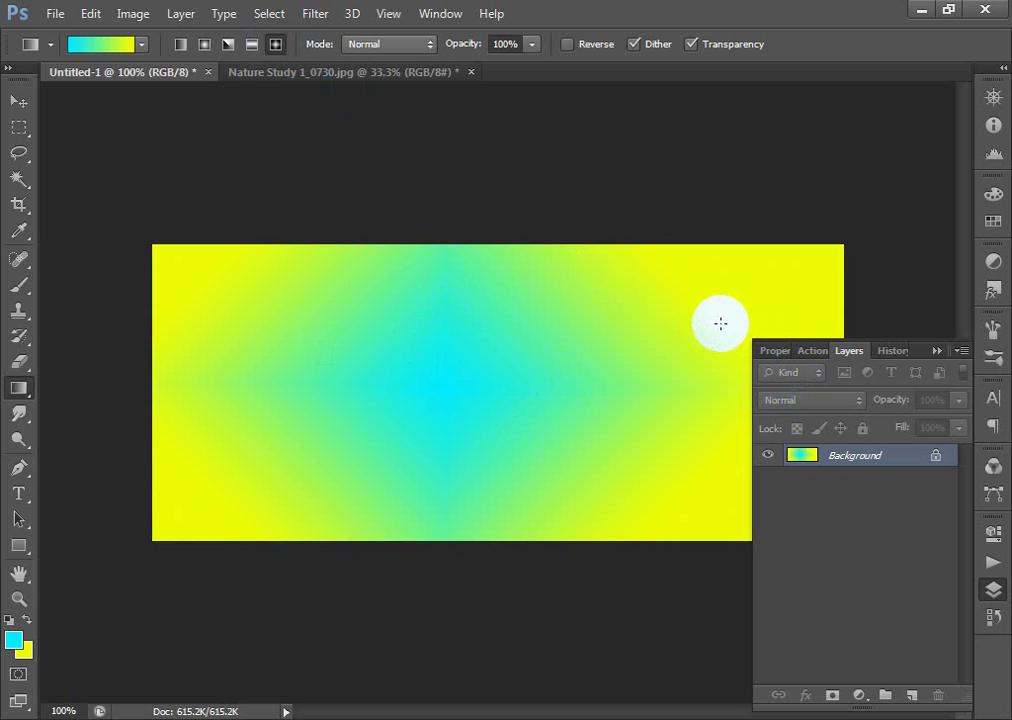
key("ctrl+z")
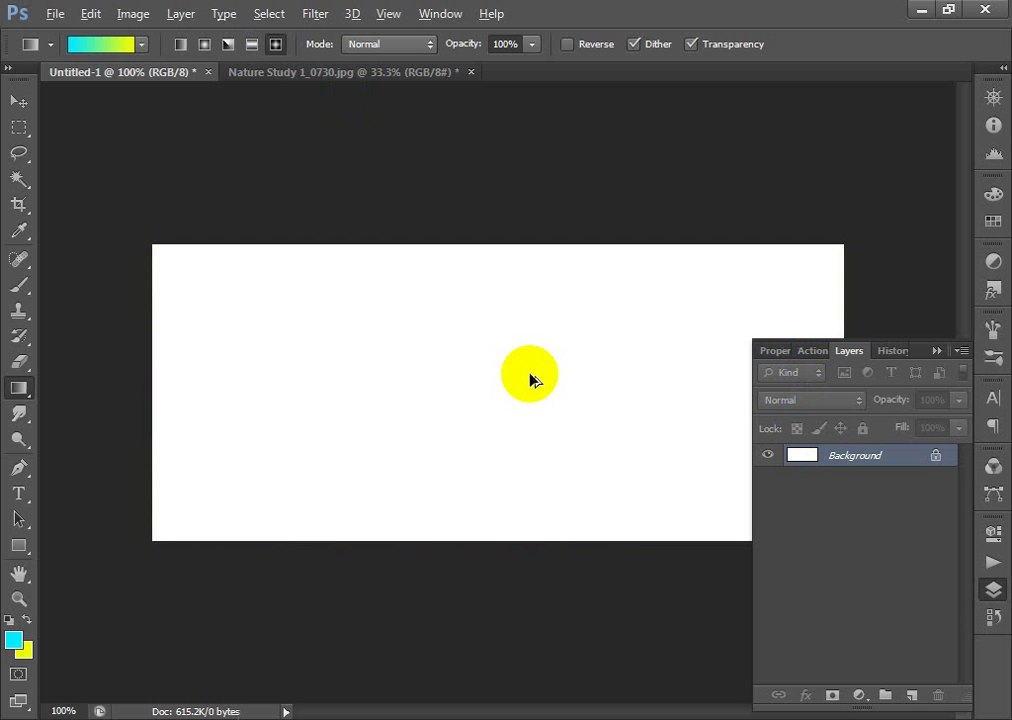
- Set the foreground color to blue 0006ff, test a blue-to-yellow diamond fill outward from near the canvas center, and undo the fill
left_click(13, 640)
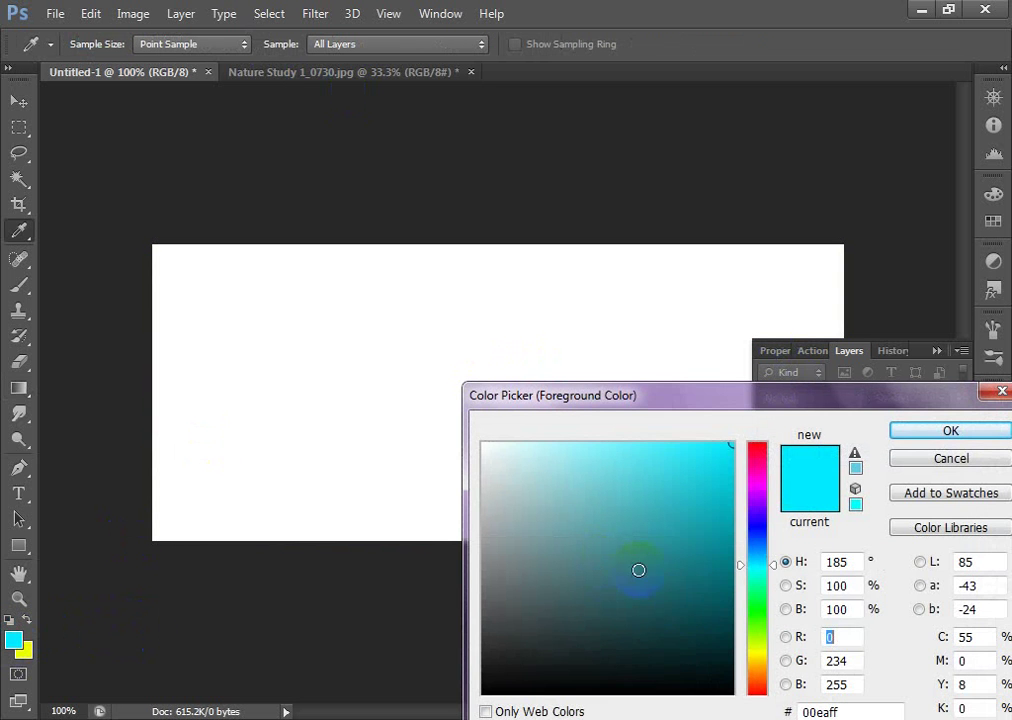
left_click(757, 529)
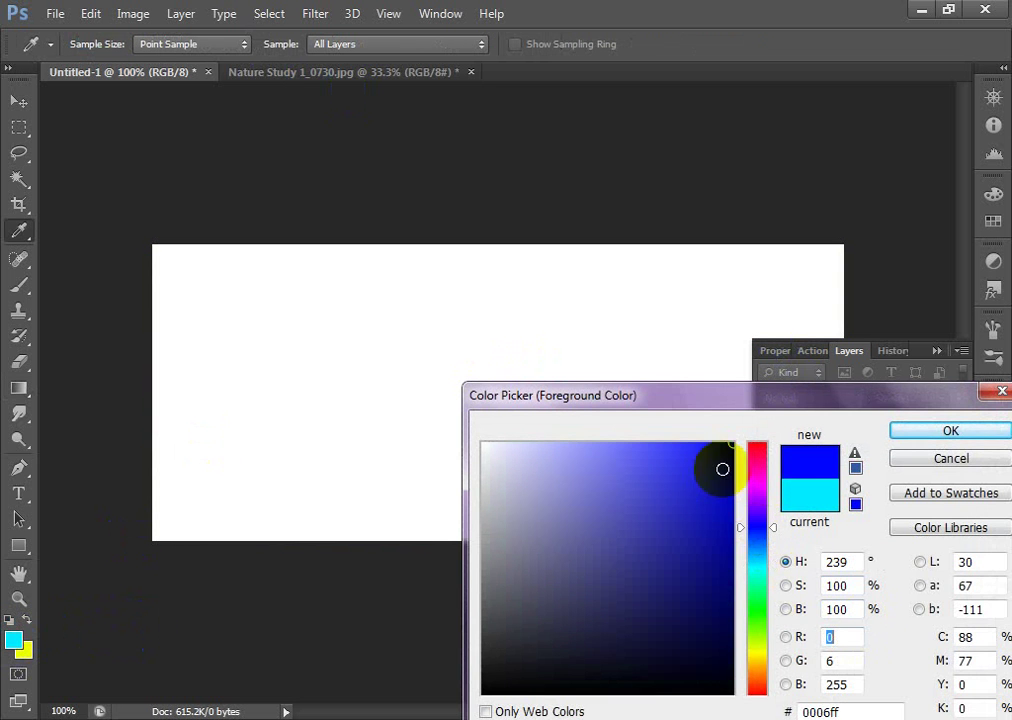
left_click(924, 436)
left_click(481, 384)
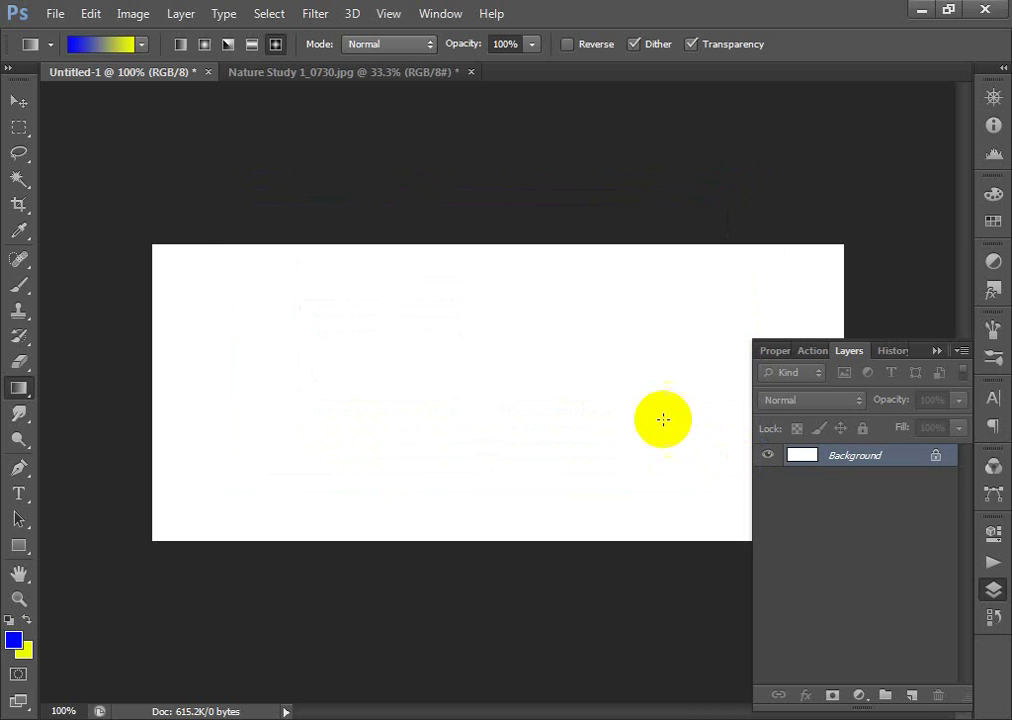
left_click_drag(450, 395, 745, 434)
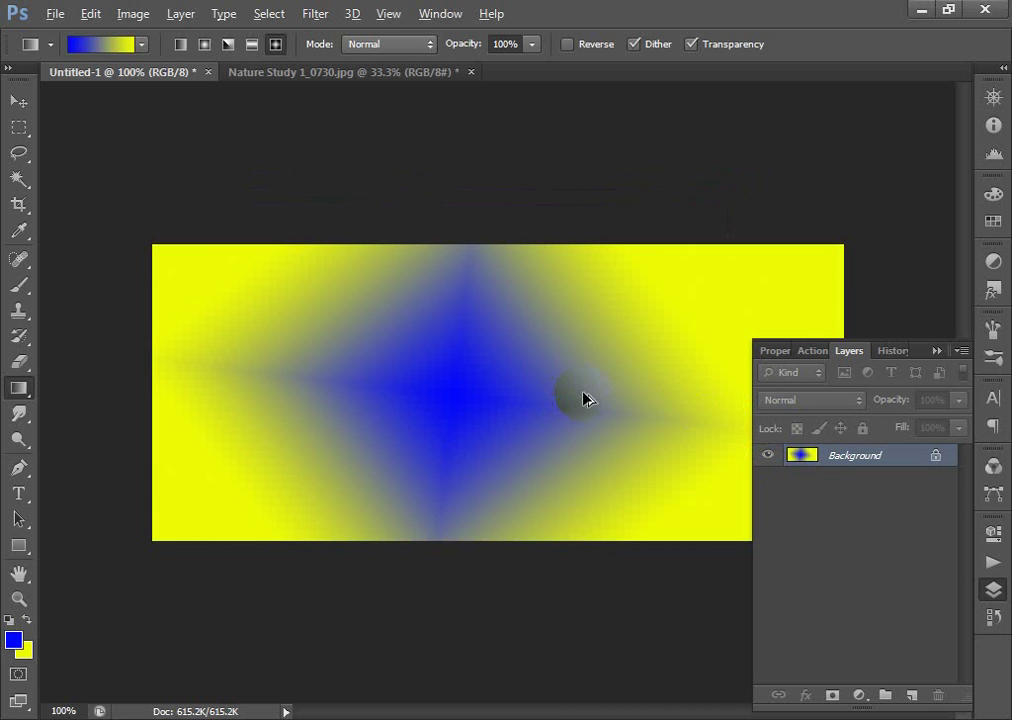
key("ctrl+z")
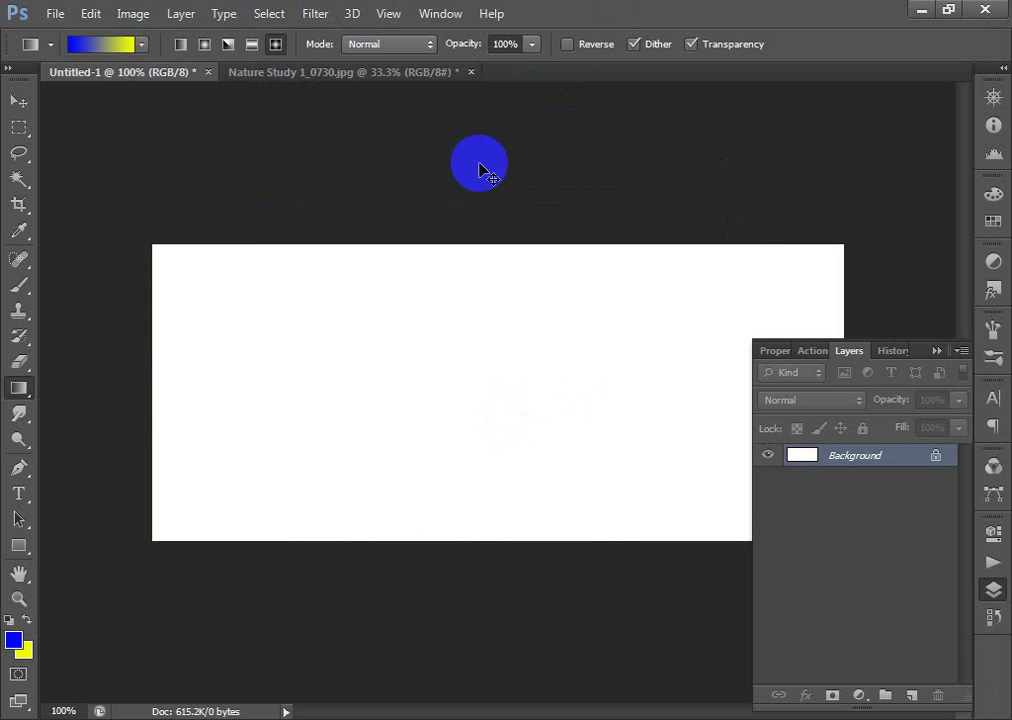
- Start a new document with a white background, switch its size units to inches, and choose the Untitled-1 preset
key("ctrl+n")
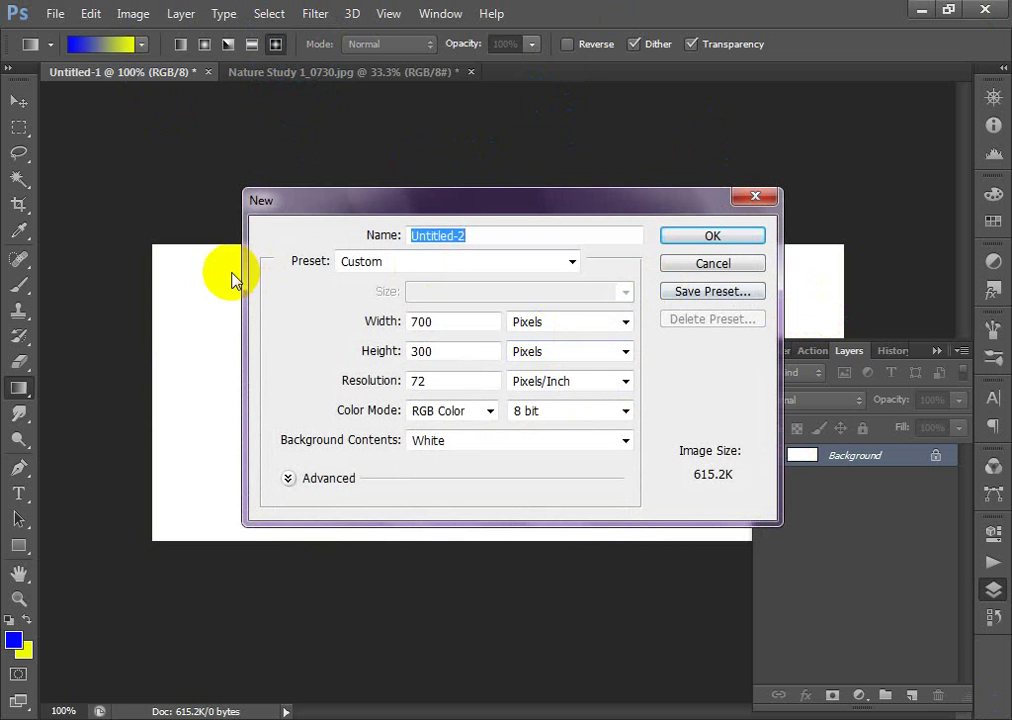
left_click(462, 447)
left_click(461, 445)
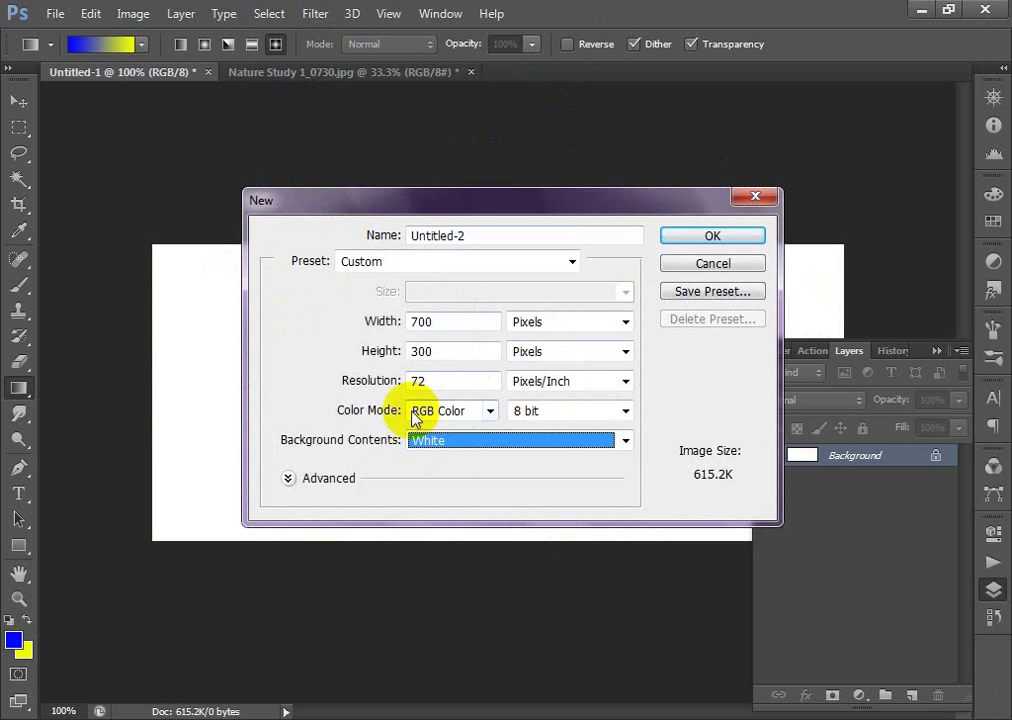
left_click(384, 263)
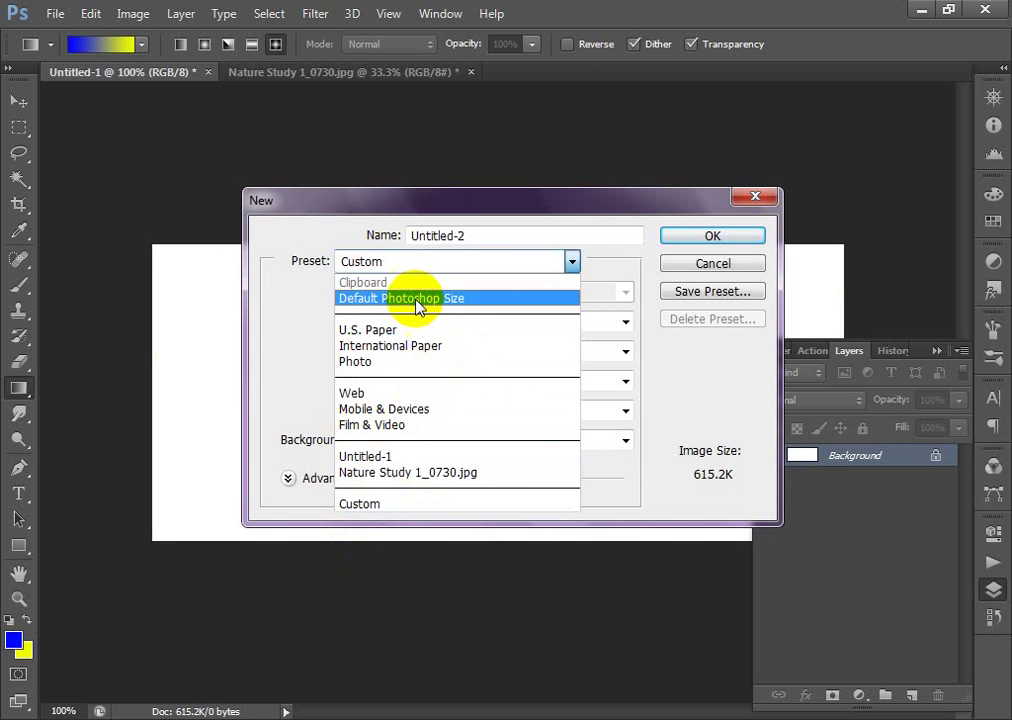
left_click(681, 267)
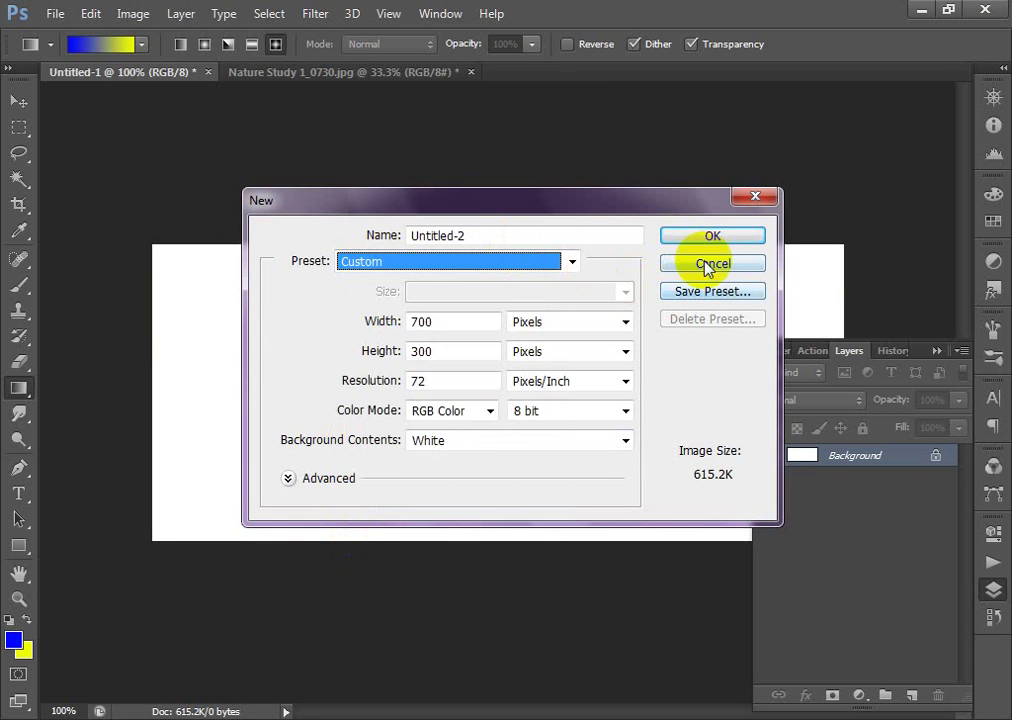
left_click(530, 333)
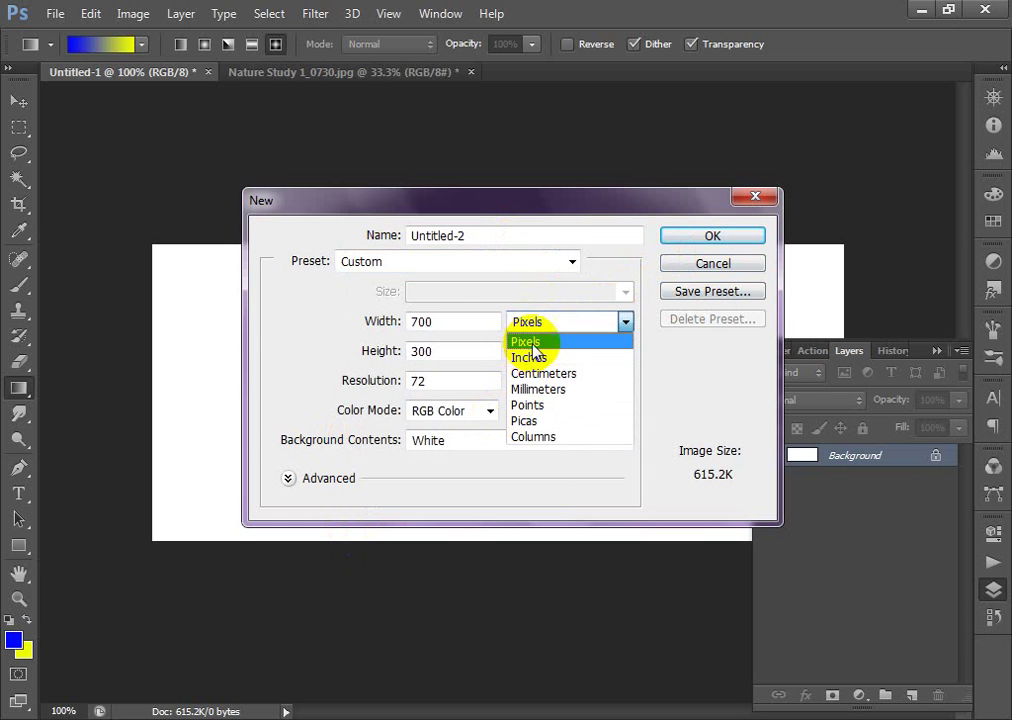
left_click(534, 354)
left_click(428, 263)
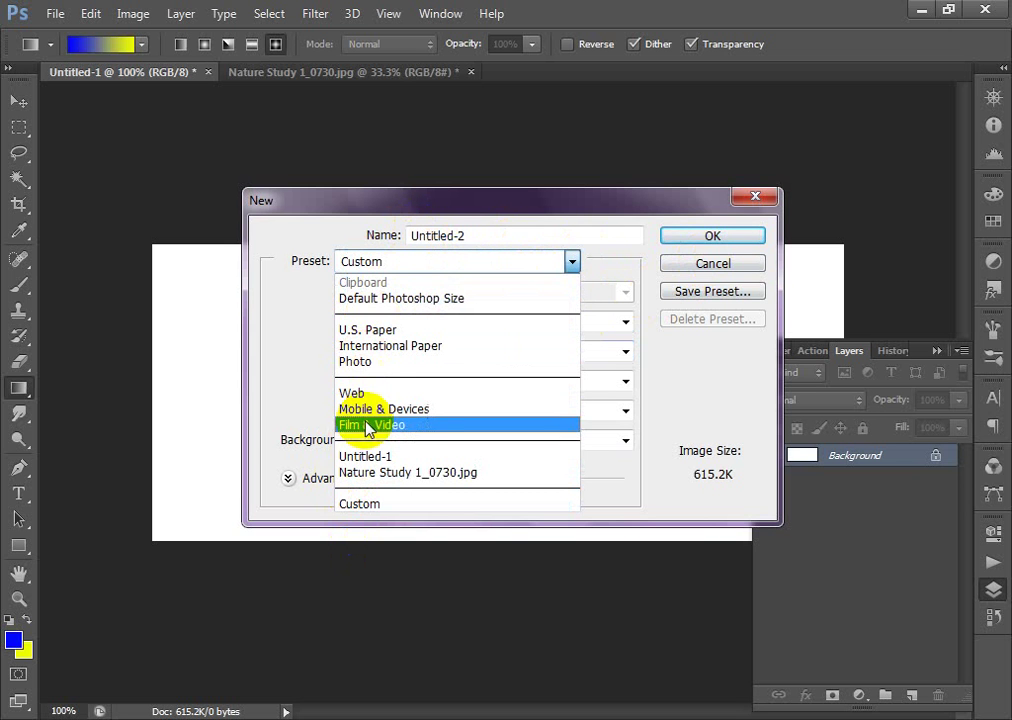
left_click(400, 462)
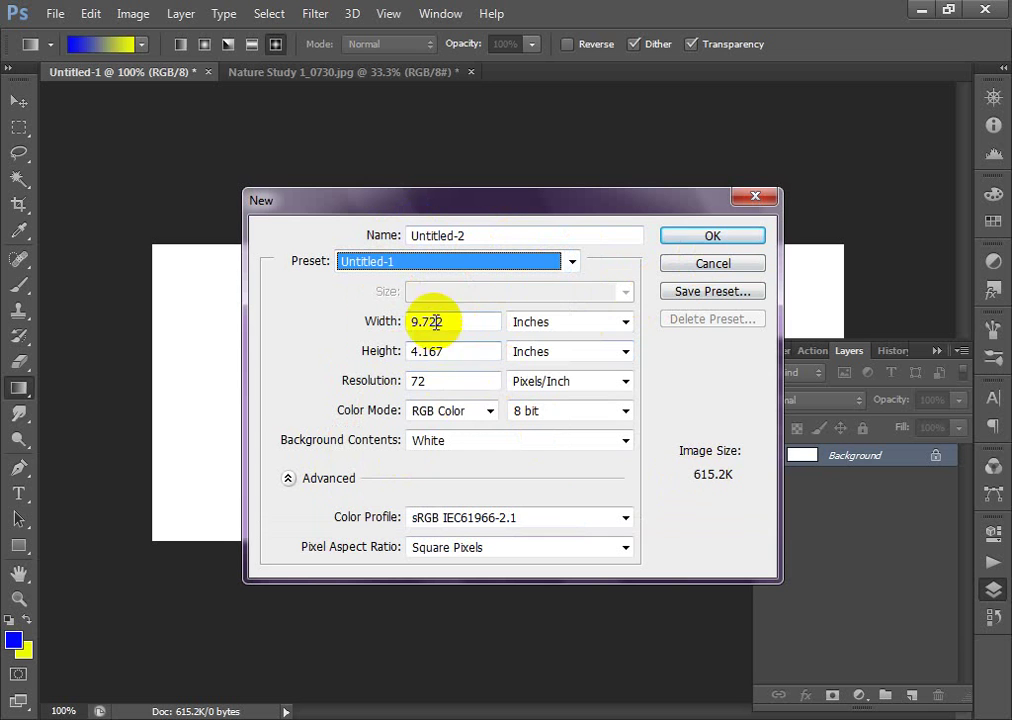
- Keep the units in inches and create the new document 5 inches wide and 7 inches high
left_click(578, 324)
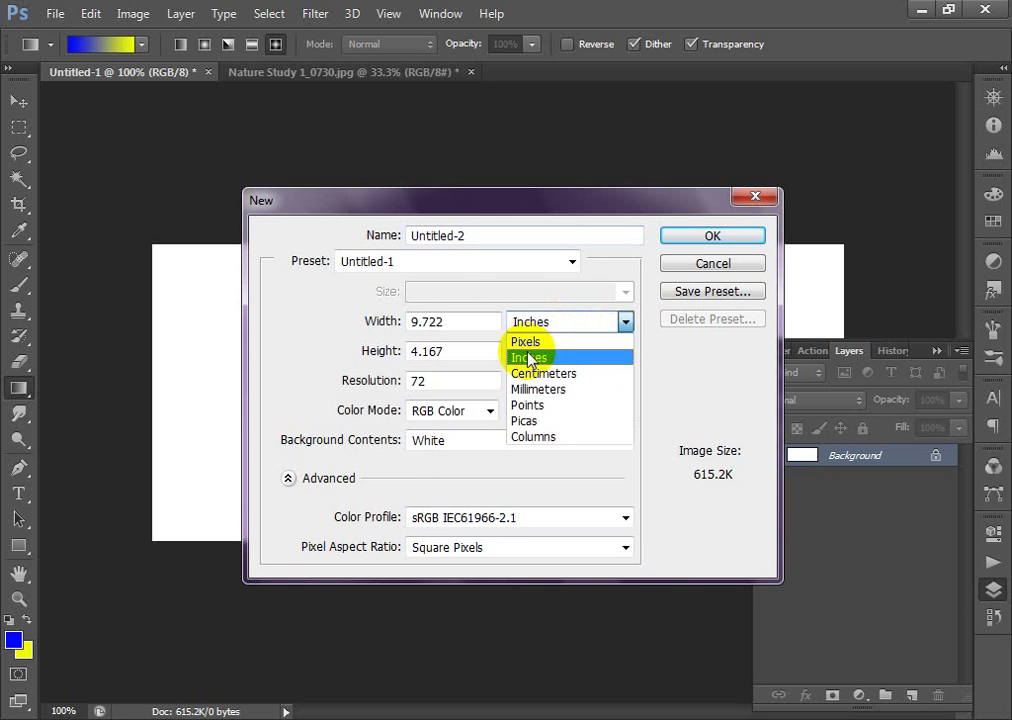
left_click(535, 358)
left_click_drag(448, 321, 296, 311)
type("5")
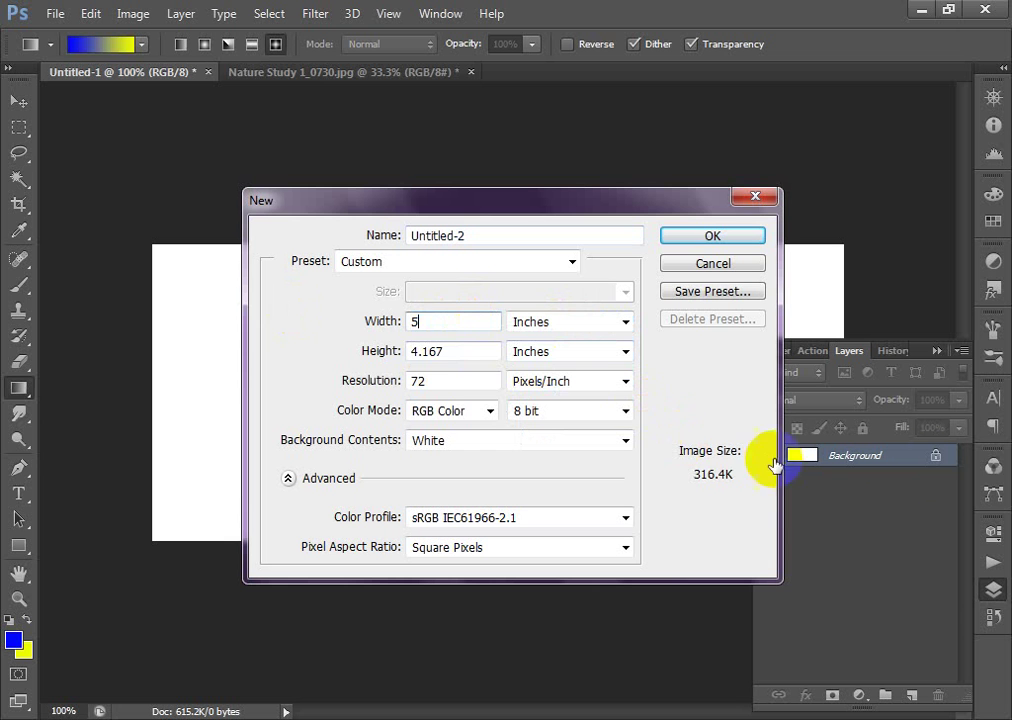
key("Tab")
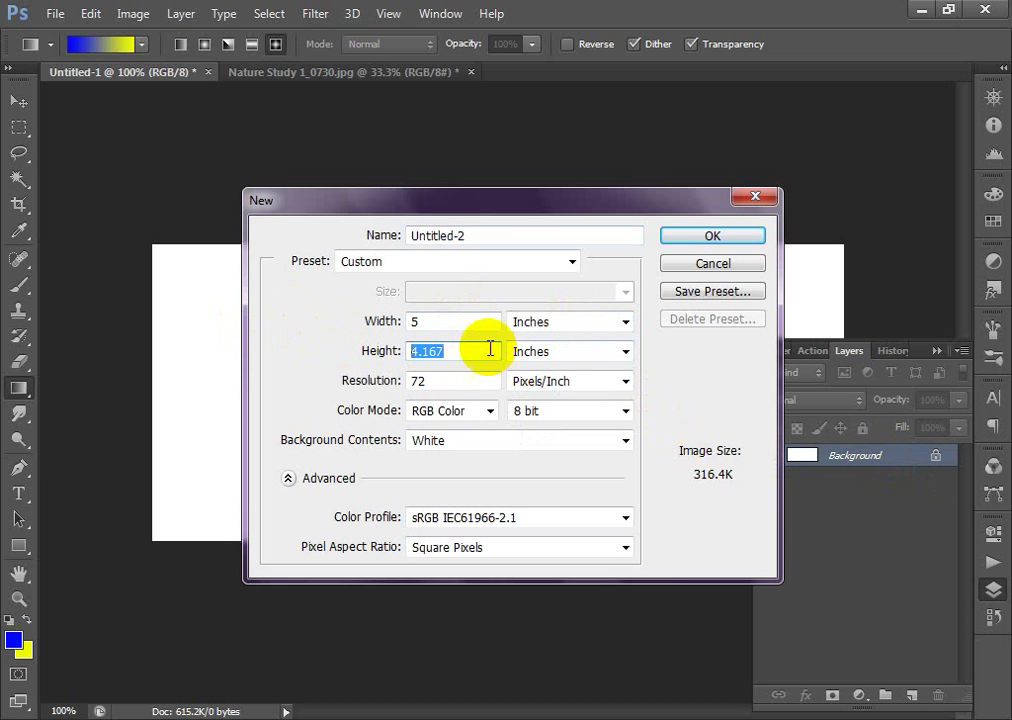
type("7")
left_click(680, 237)
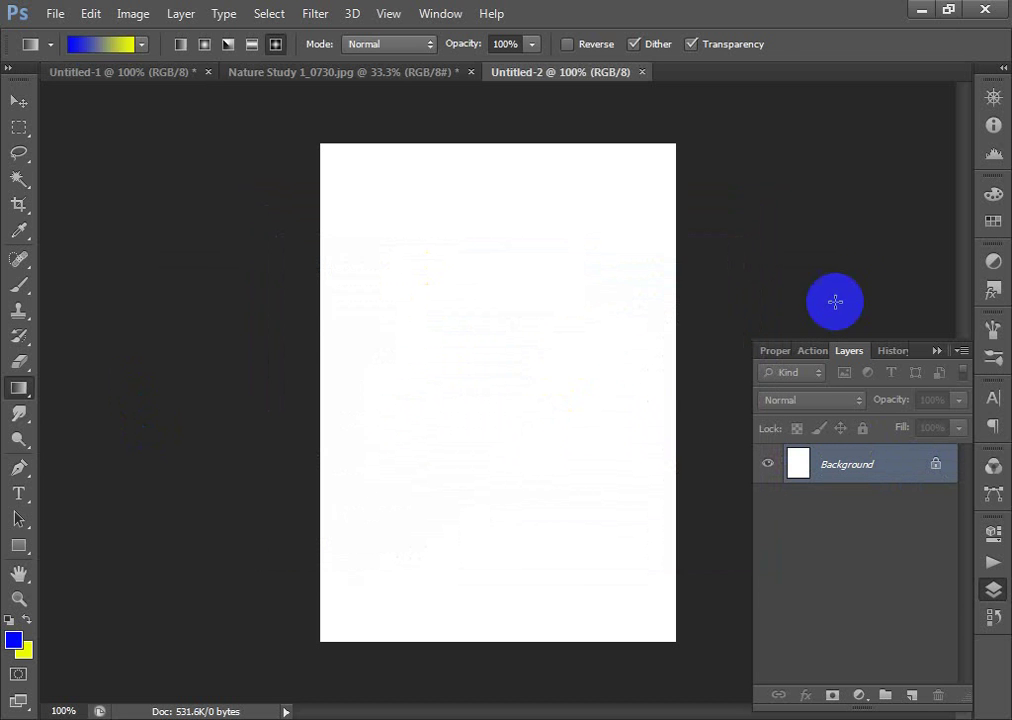
- Copy the photo from Nature Study 1_0730.jpg into the portrait Untitled-2 document with the Move tool
left_click(368, 74)
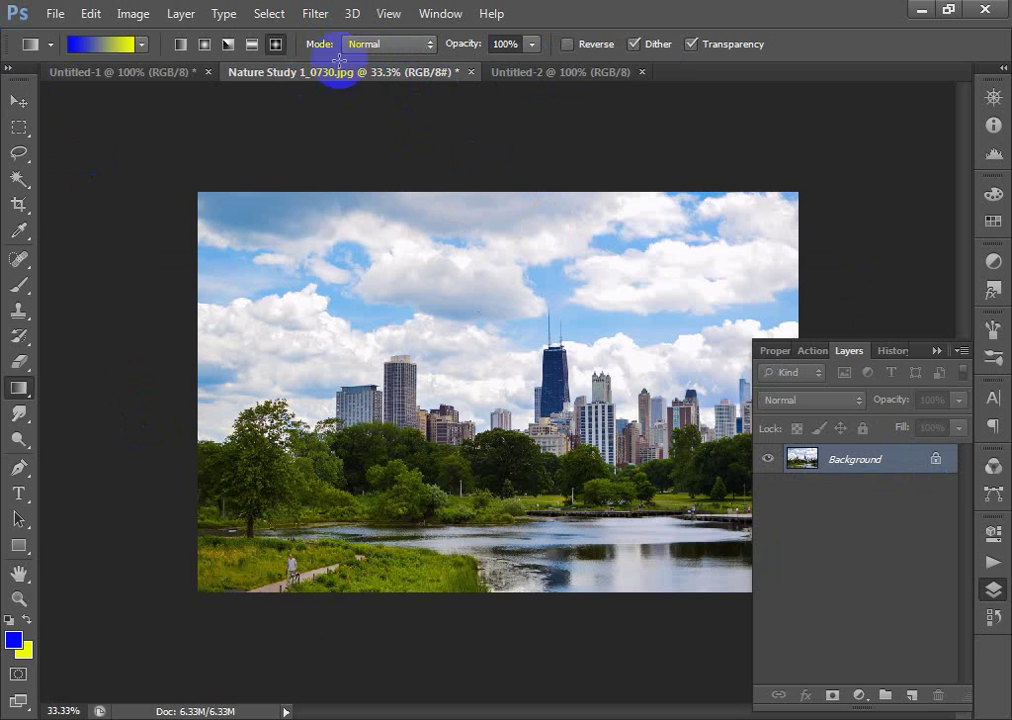
left_click(19, 101)
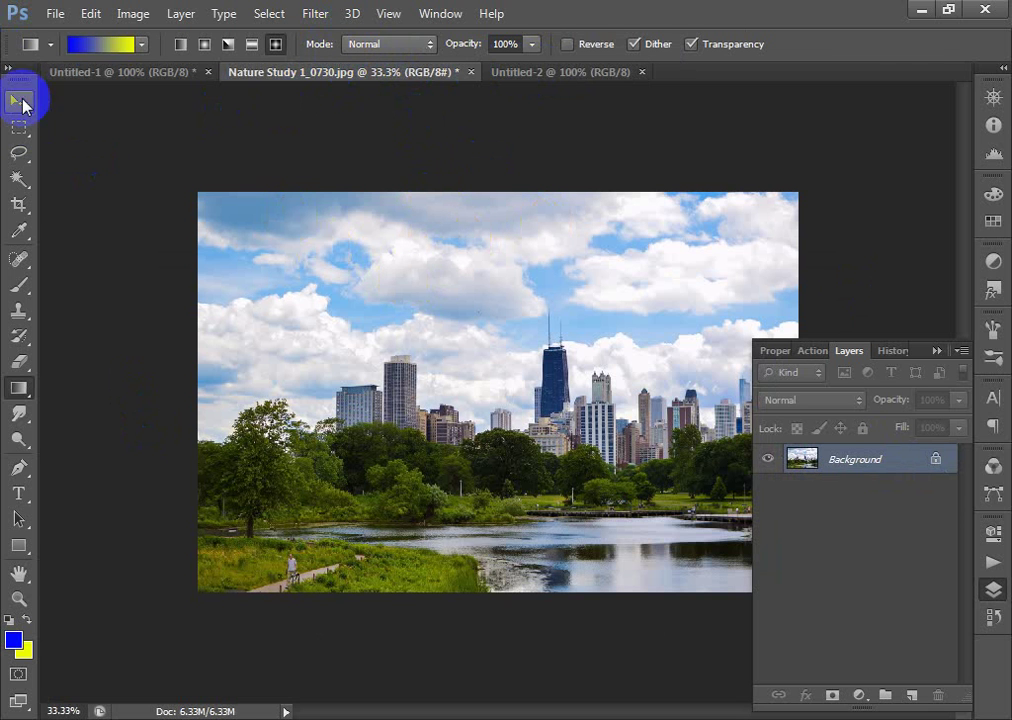
left_click_drag(557, 373, 466, 348)
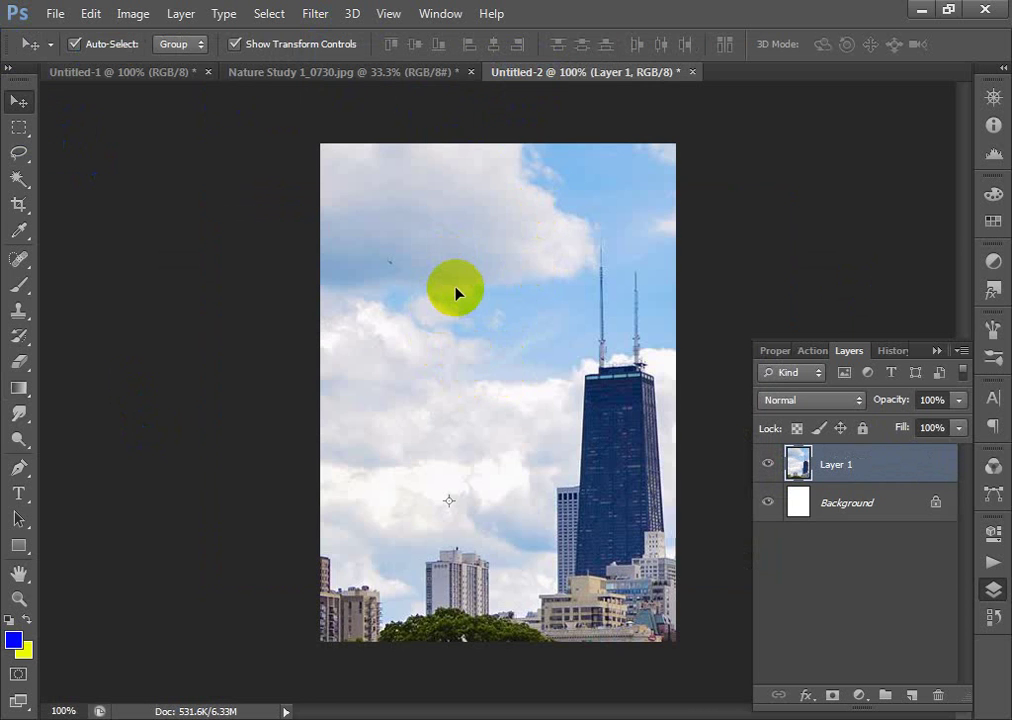
- Try scaling the photo layer to about 44% width and 28% height, placing it over the lower part of the portrait canvas
key("ctrl+minus")
key("ctrl+minus")
key("ctrl+minus")
key("ctrl+minus")
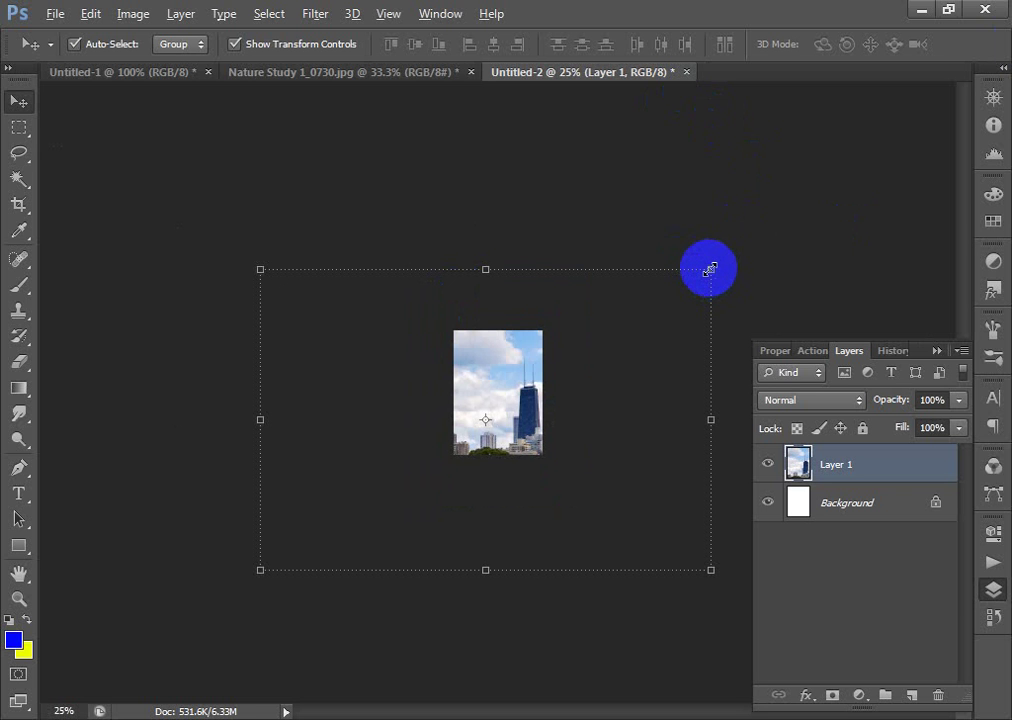
left_click_drag(709, 269, 450, 443)
left_click_drag(420, 490, 501, 389)
left_click_drag(549, 342, 562, 384)
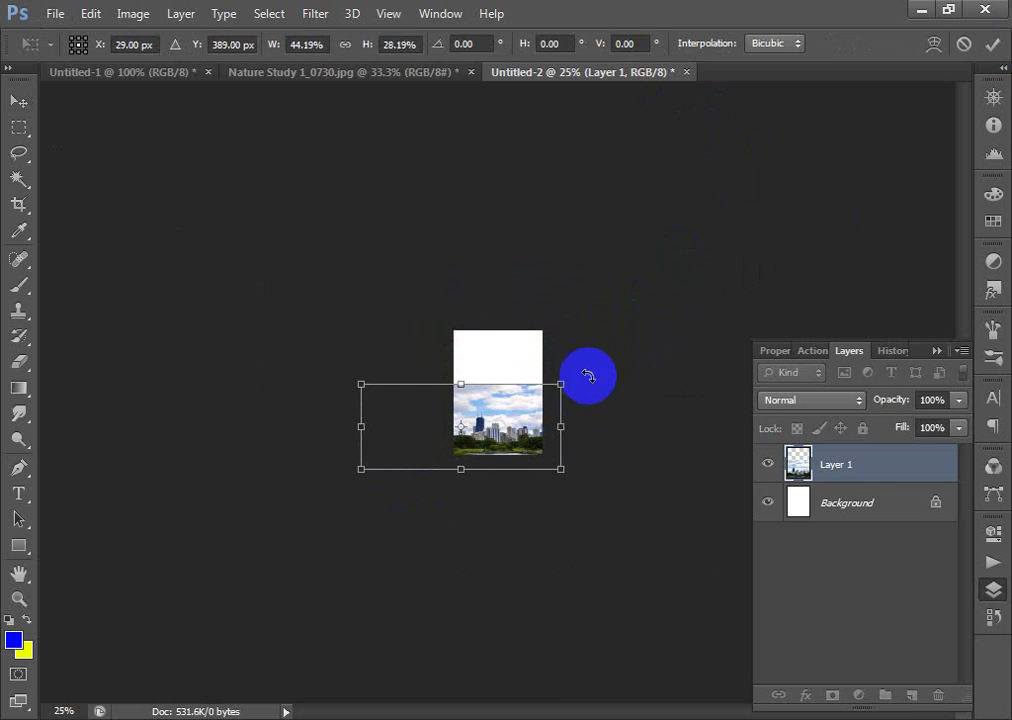
double_click(500, 424)
left_click_drag(339, 320, 752, 513)
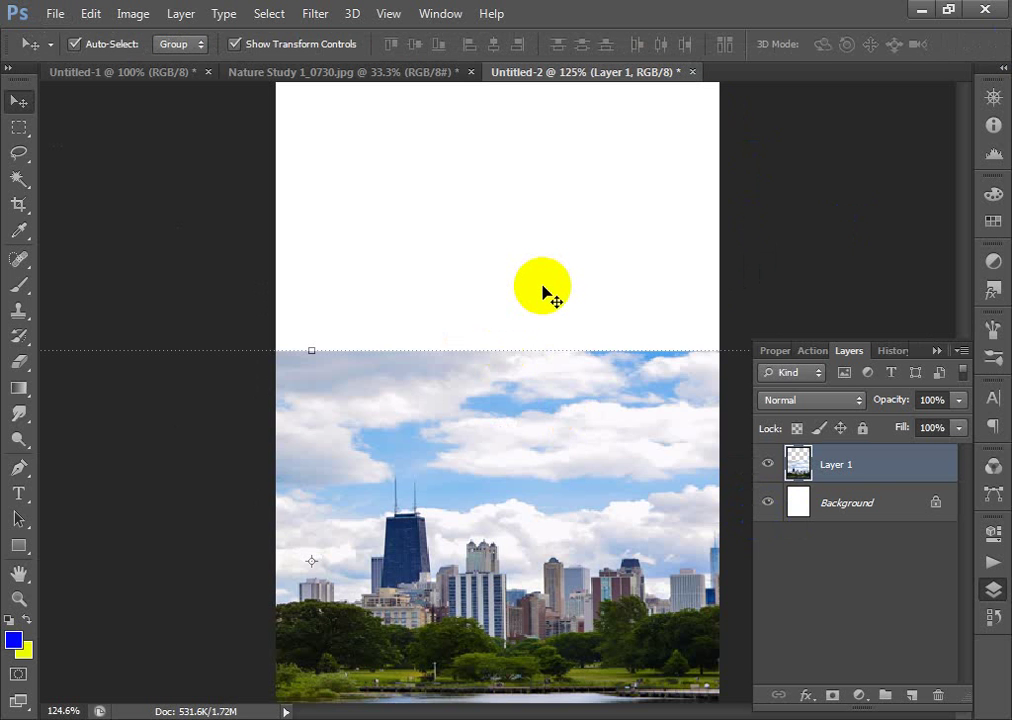
- Undo the photo layer's resize and close the Untitled-2 document without saving it
key("ctrl+minus")
key("ctrl+minus")
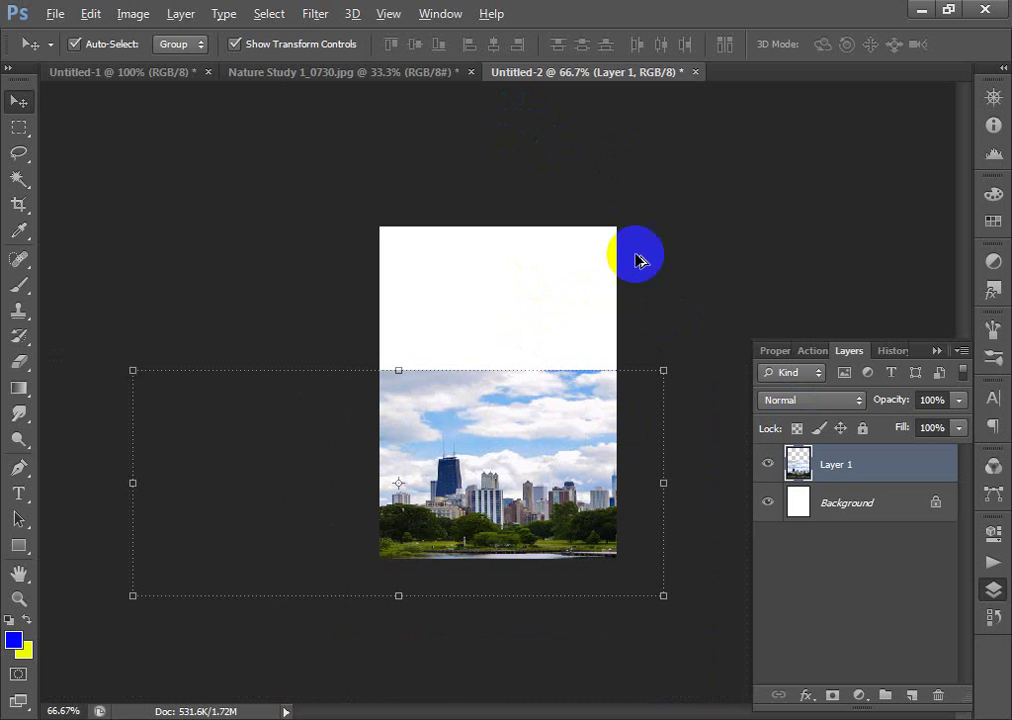
key("ctrl+z")
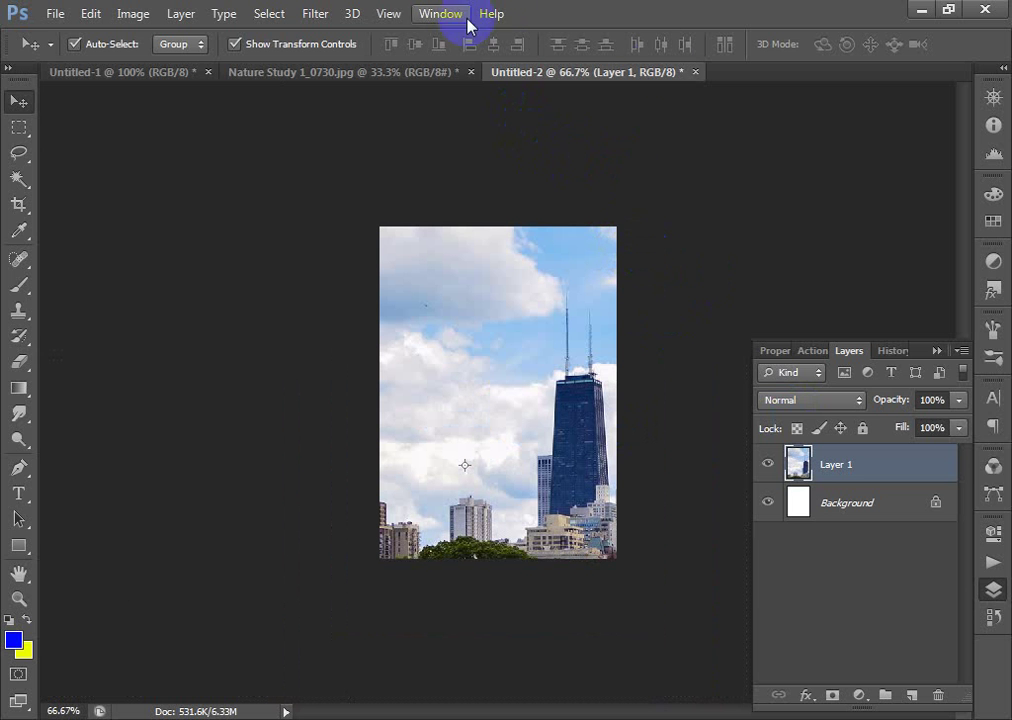
left_click(697, 78)
left_click(508, 293)
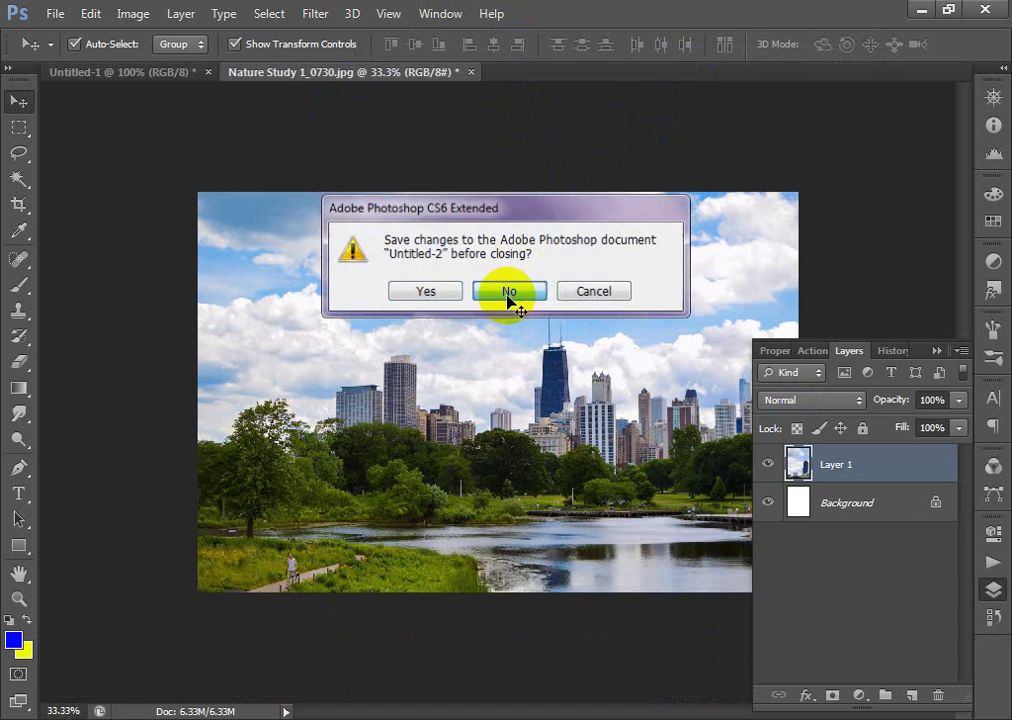
- Create a new landscape document 7 inches wide and 5 inches high with a white background
key("ctrl+n")
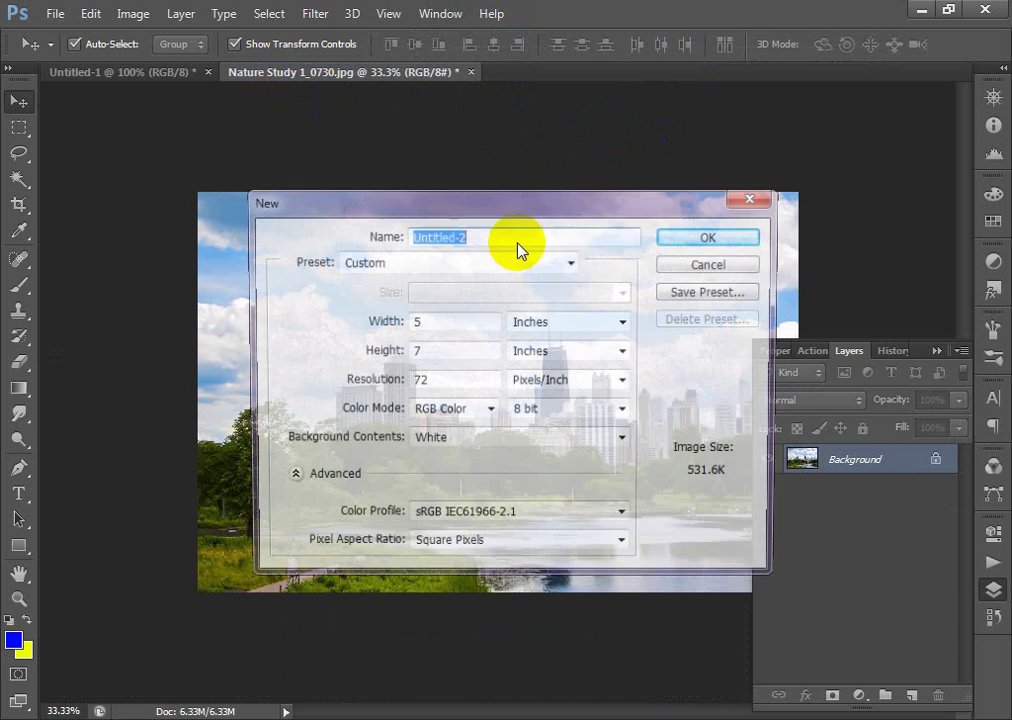
left_click_drag(472, 318, 305, 323)
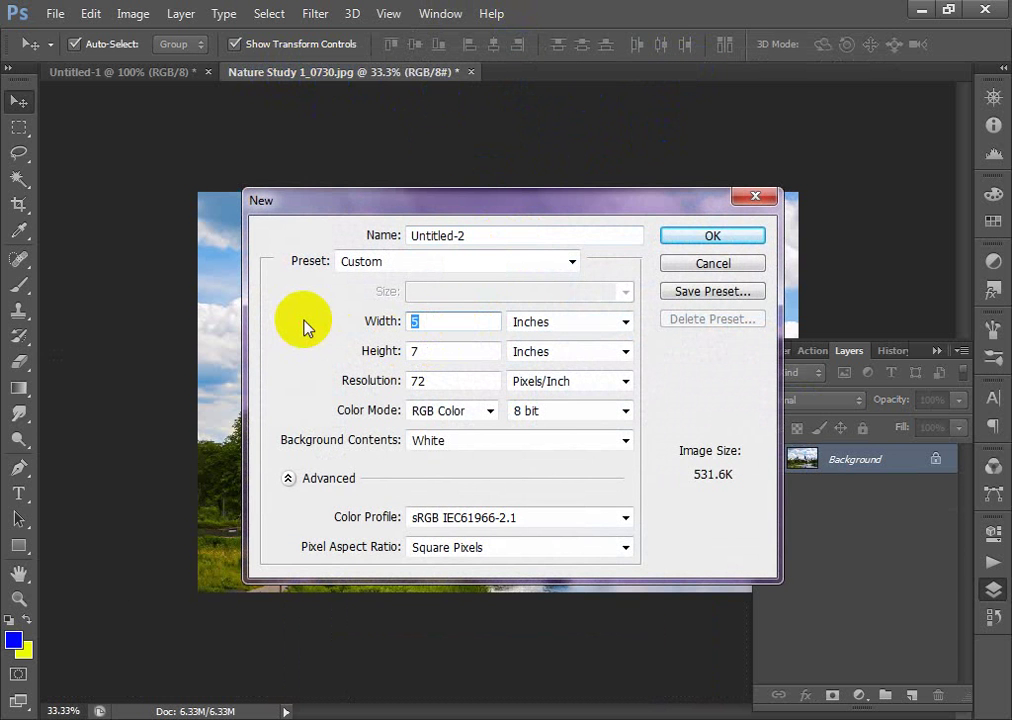
type("7")
left_click_drag(464, 354, 271, 354)
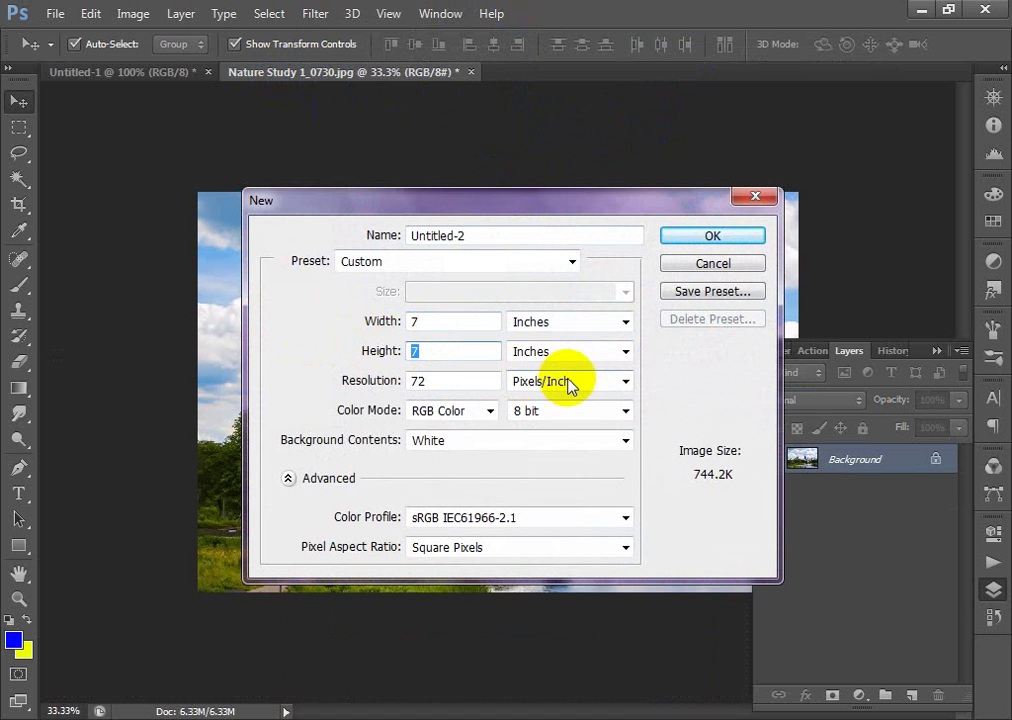
type("5")
left_click(690, 240)
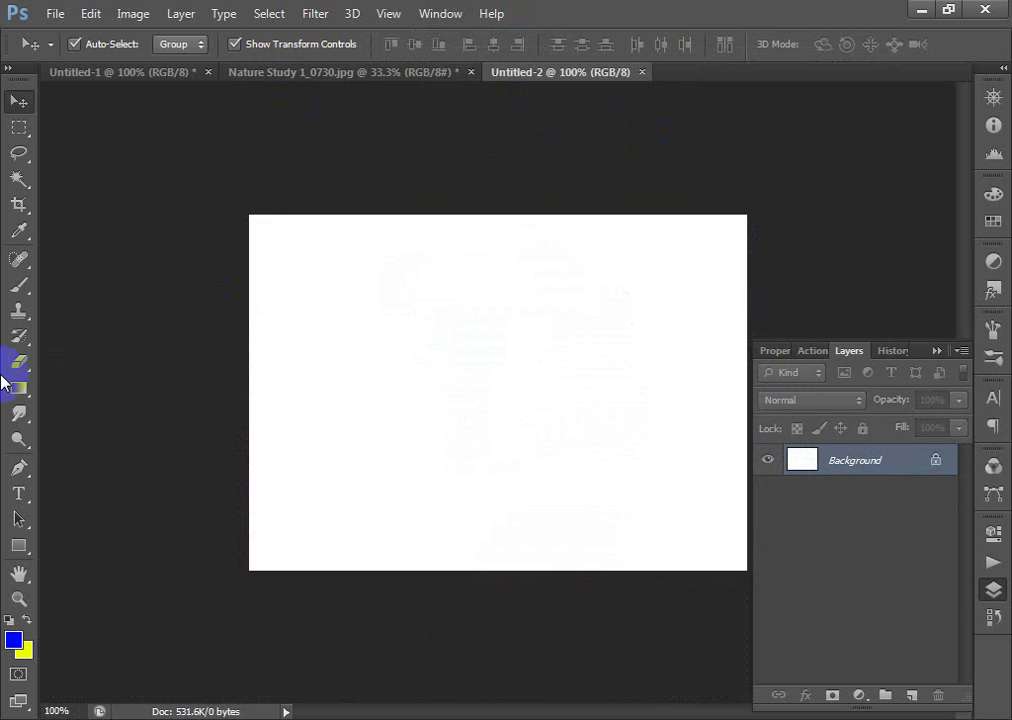
- Copy the Nature Study 1_0730.jpg photo into the landscape document and scale it to about 32.5% so it covers the canvas
left_click(271, 75)
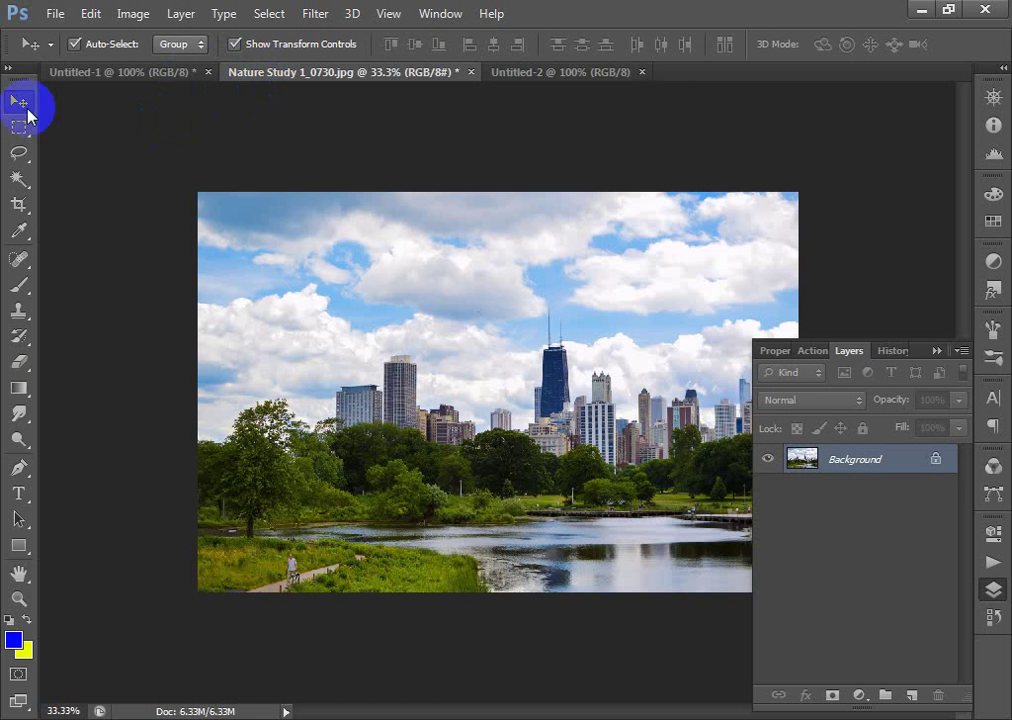
left_click_drag(265, 230, 503, 333)
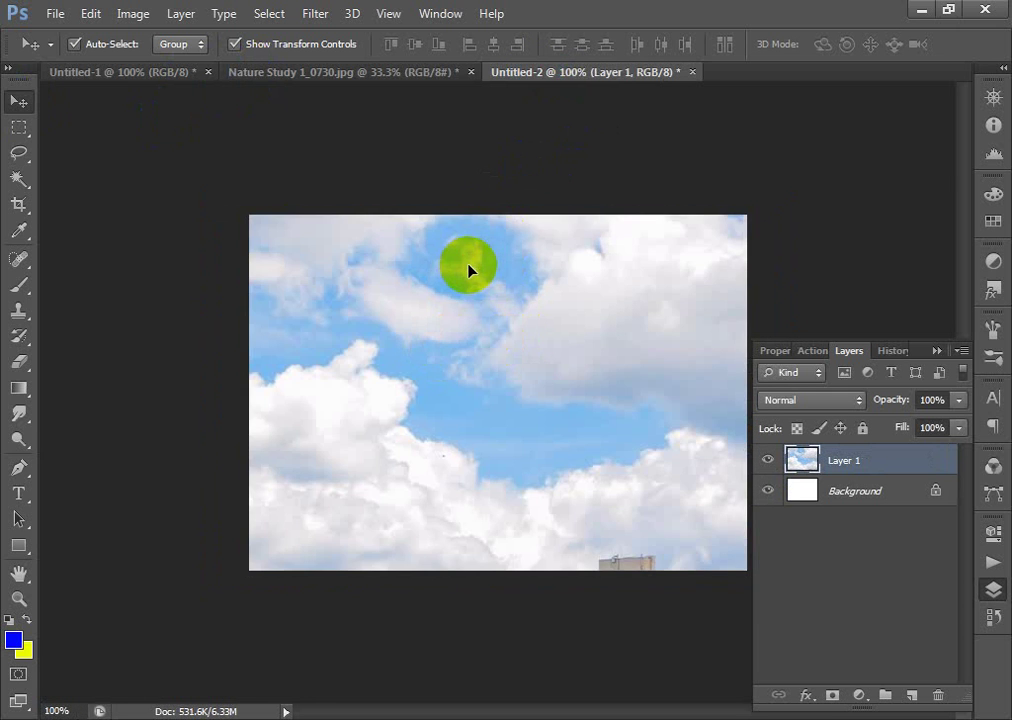
key("ctrl+minus")
key("ctrl+minus")
key("ctrl+minus")
left_click_drag(340, 281, 541, 416)
left_click_drag(608, 456, 521, 369)
left_click_drag(582, 401, 534, 391)
key("Return")
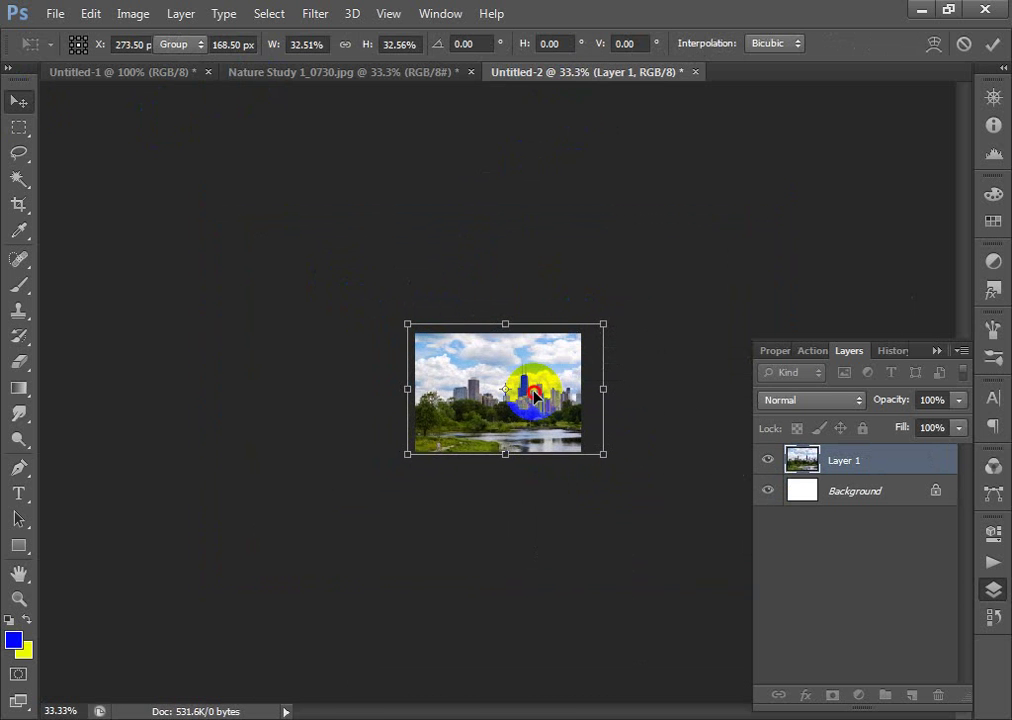
key("ctrl+0")
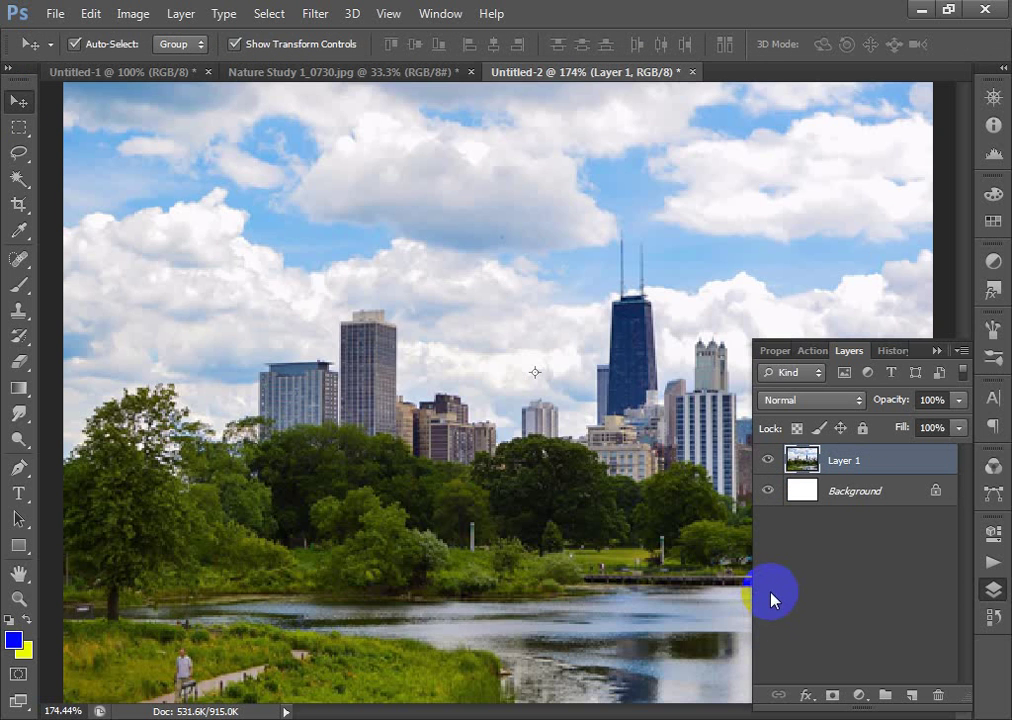
key("ctrl+minus")
key("ctrl+minus")
key("ctrl+minus")
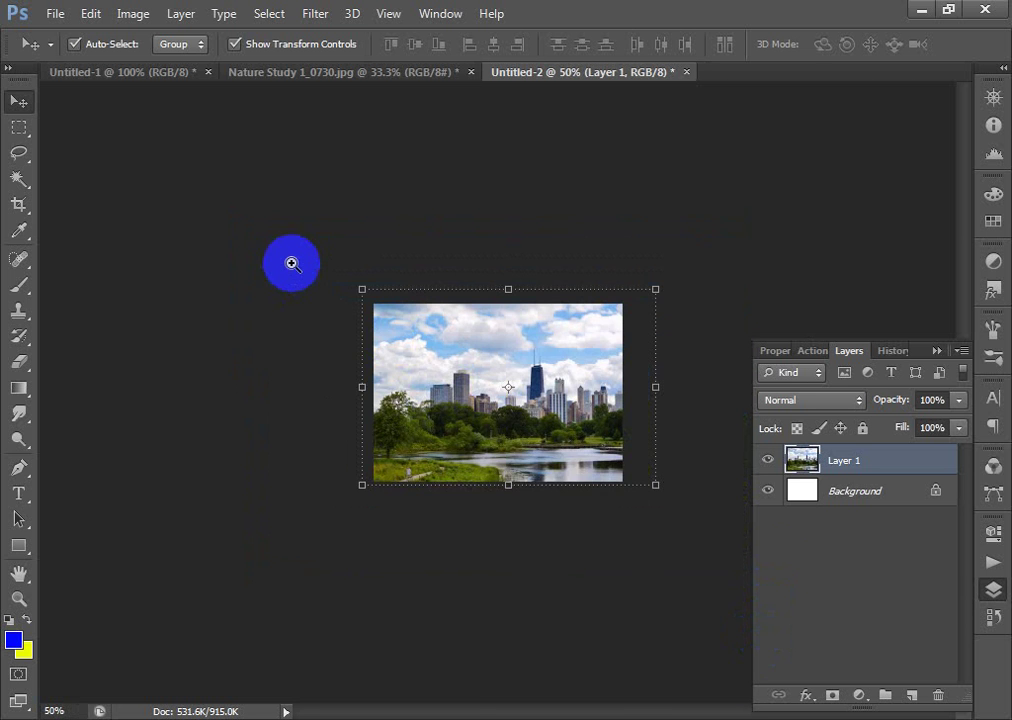
key("ctrl+0")
key("ctrl+1")
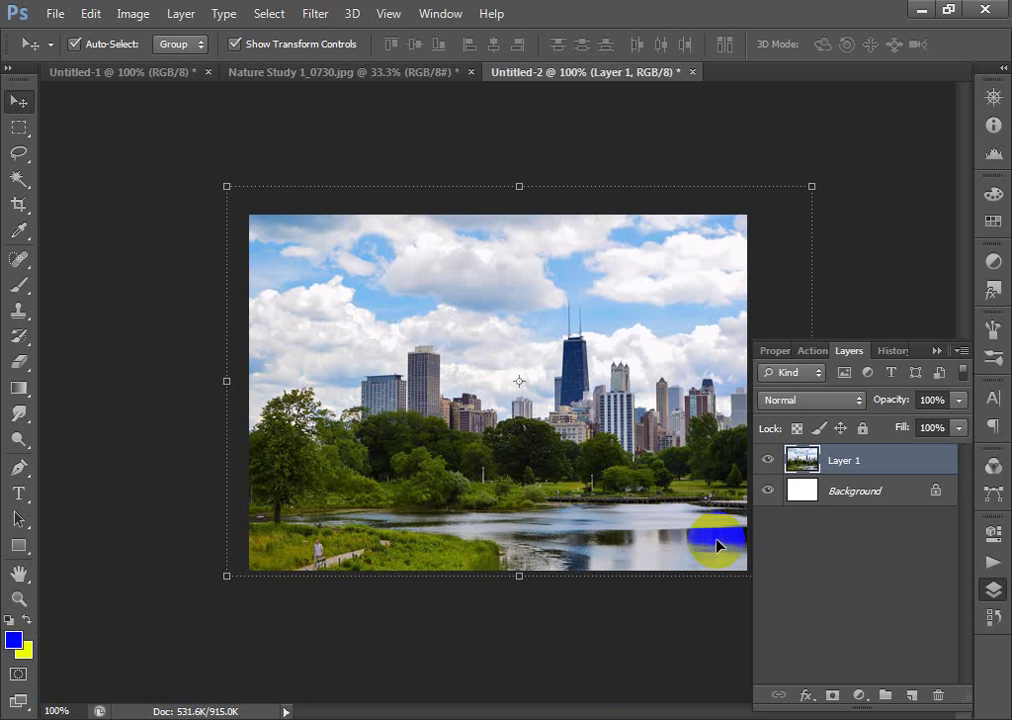
- Open the layer style settings of Layer 1 and enable a Gradient Overlay on the city photo
left_click(19, 545)
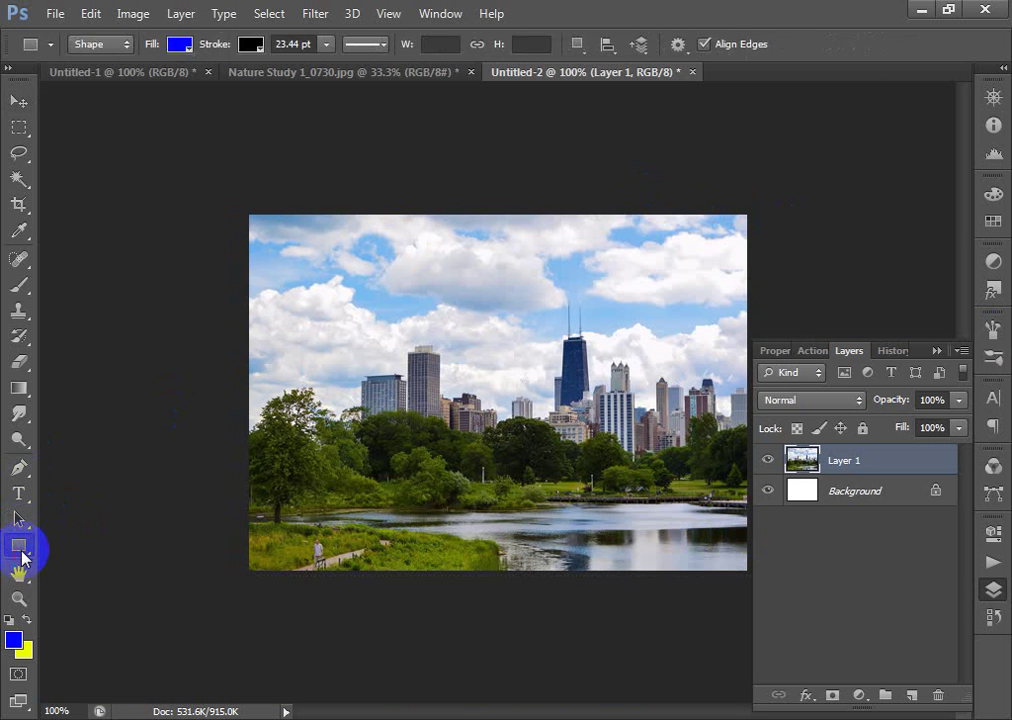
left_click(18, 388)
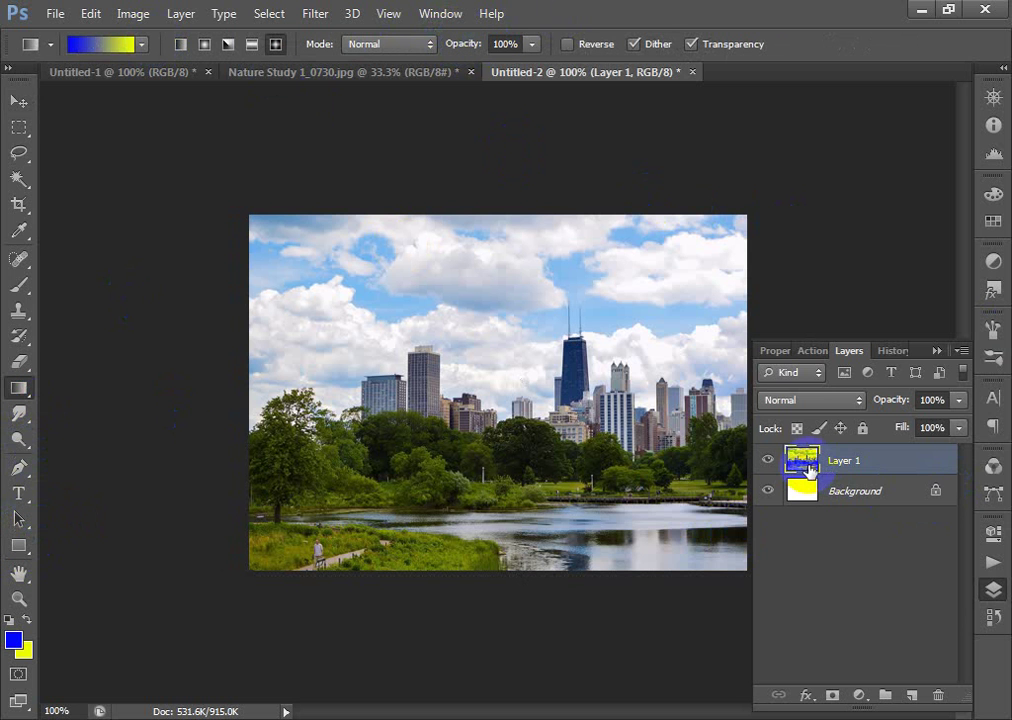
double_click(912, 470)
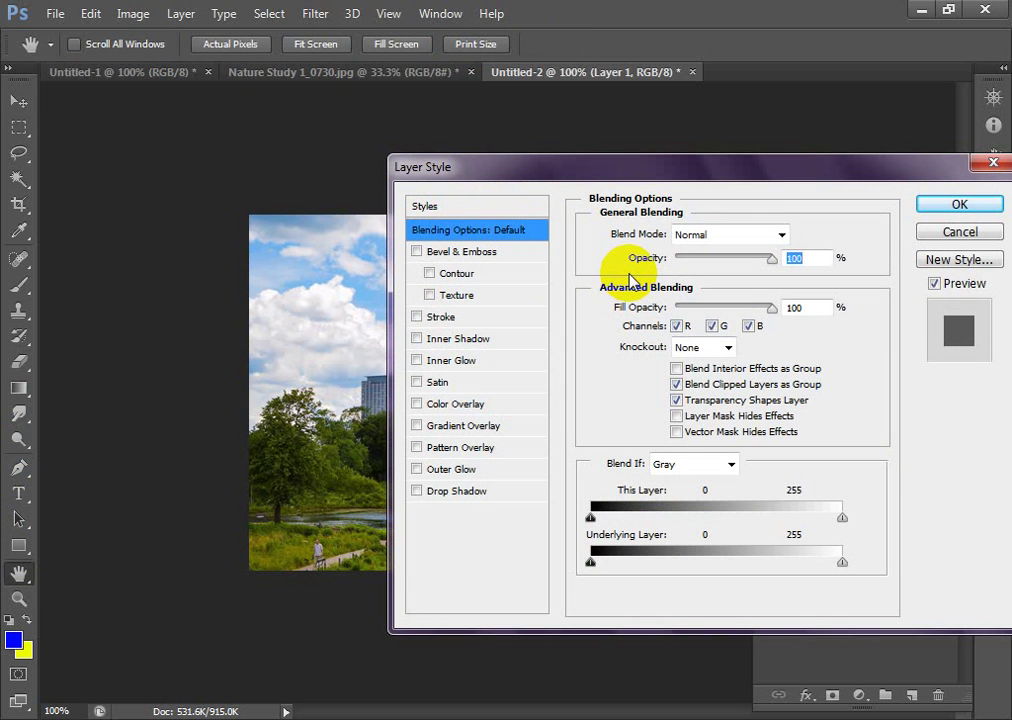
left_click(463, 427)
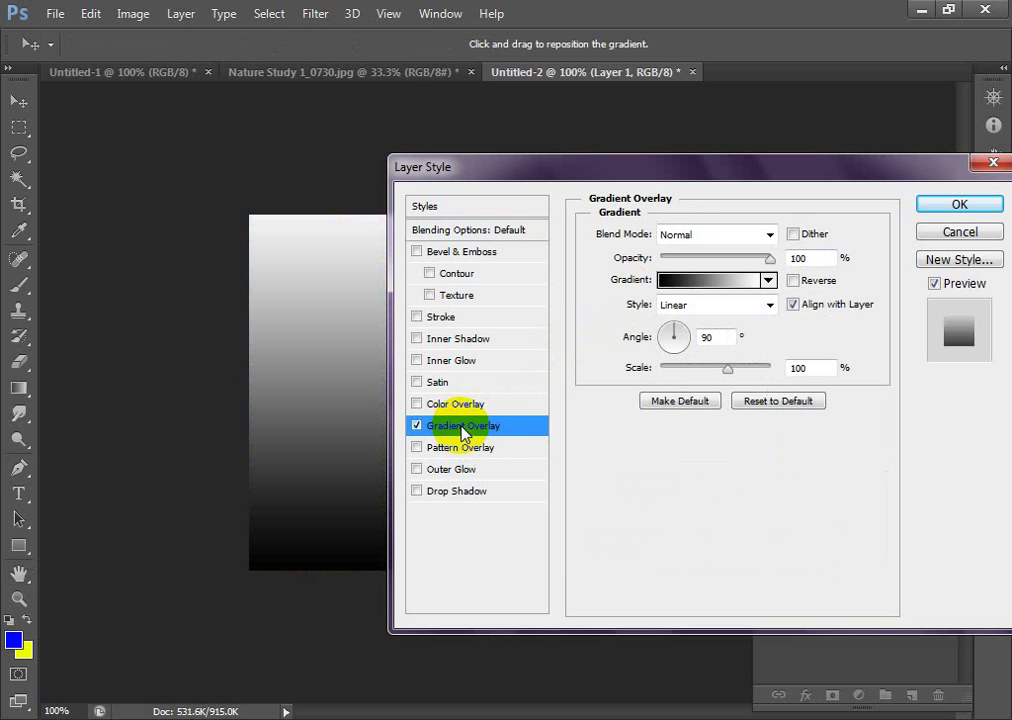
left_click_drag(460, 170, 763, 190)
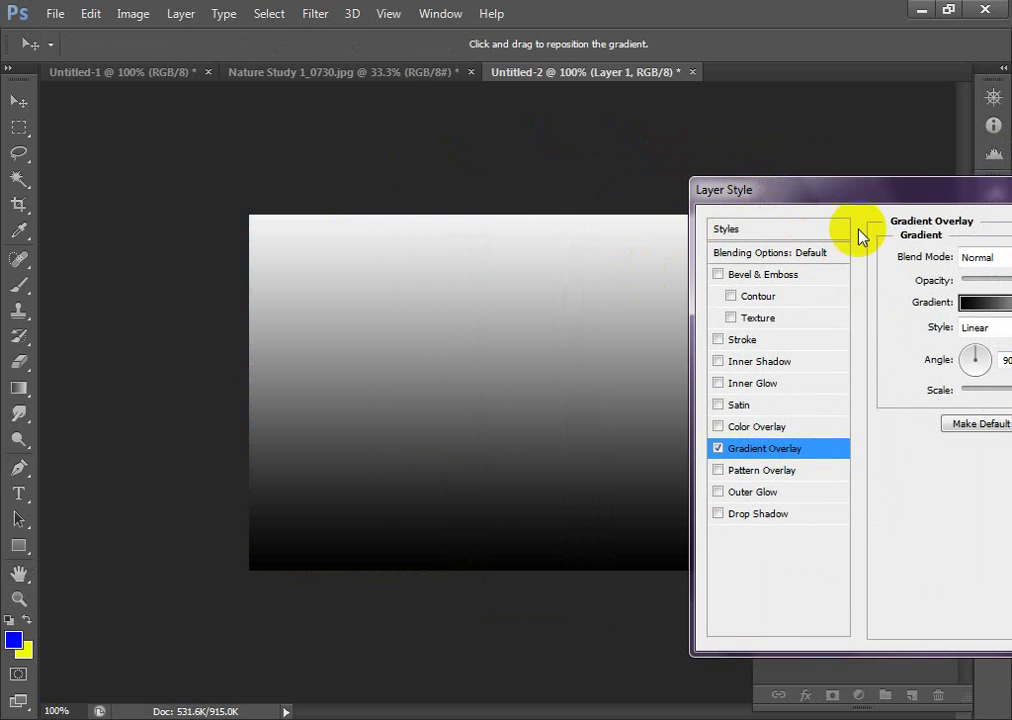
left_click_drag(833, 201, 639, 223)
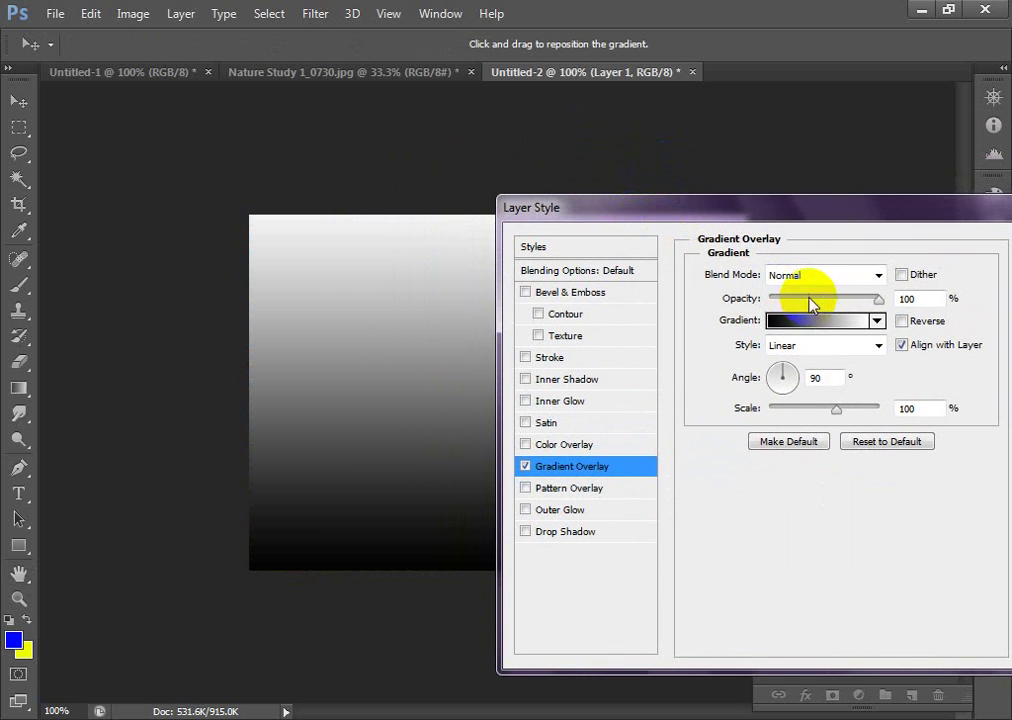
left_click_drag(773, 225, 572, 194)
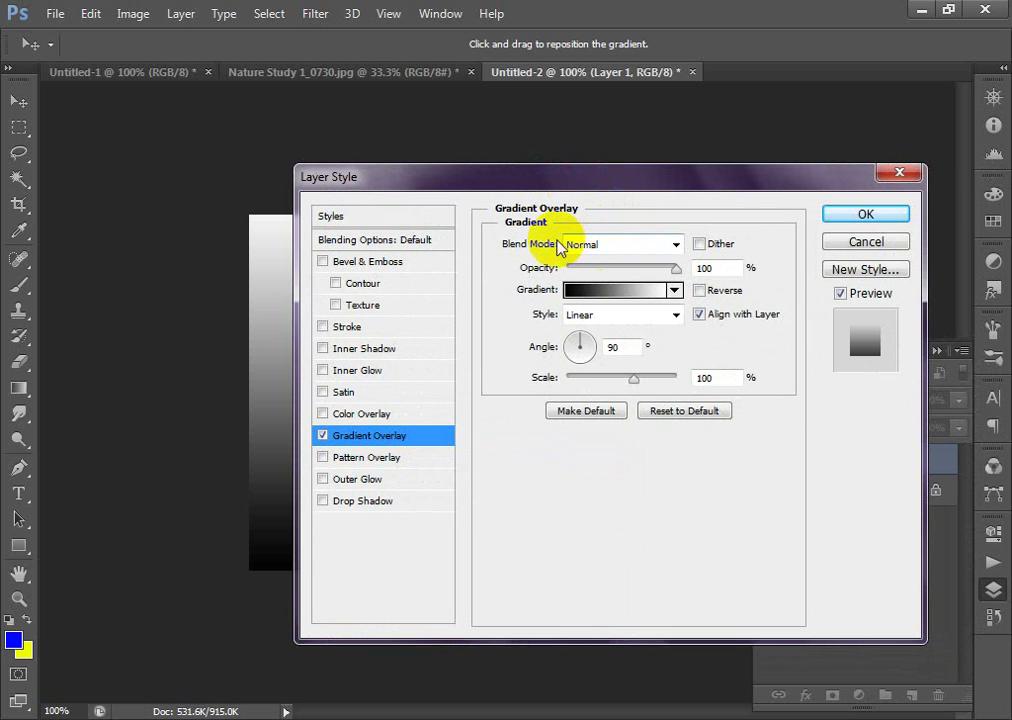
- Set the gradient overlay's blend mode to Lighten, leaving its opacity at 100%
left_click(648, 249)
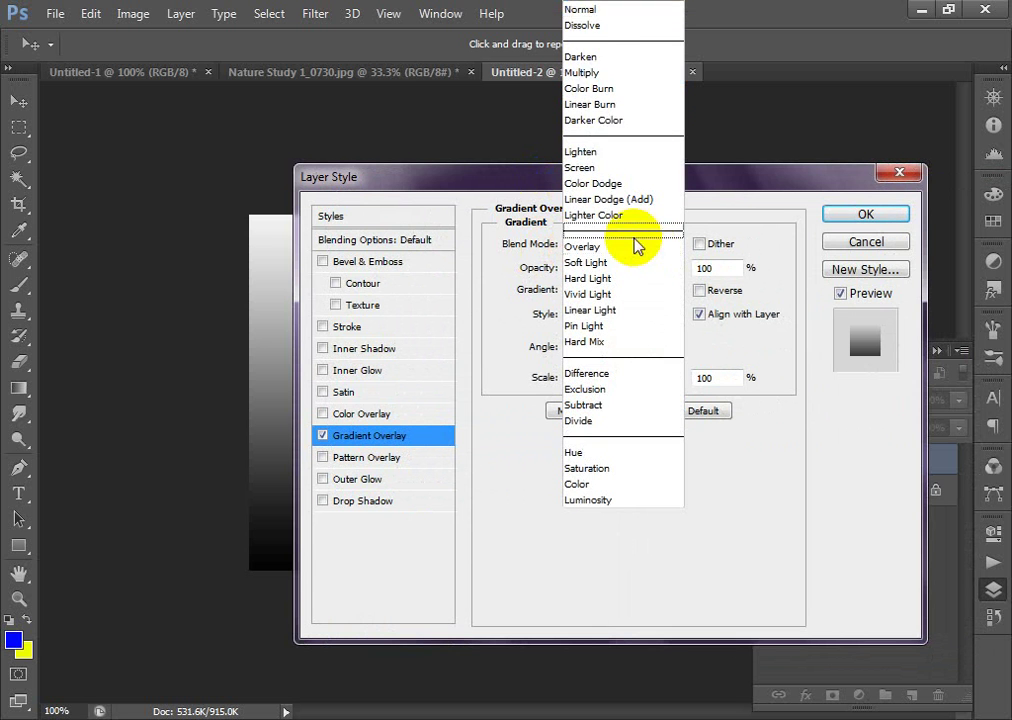
left_click(592, 152)
left_click_drag(606, 180, 658, 284)
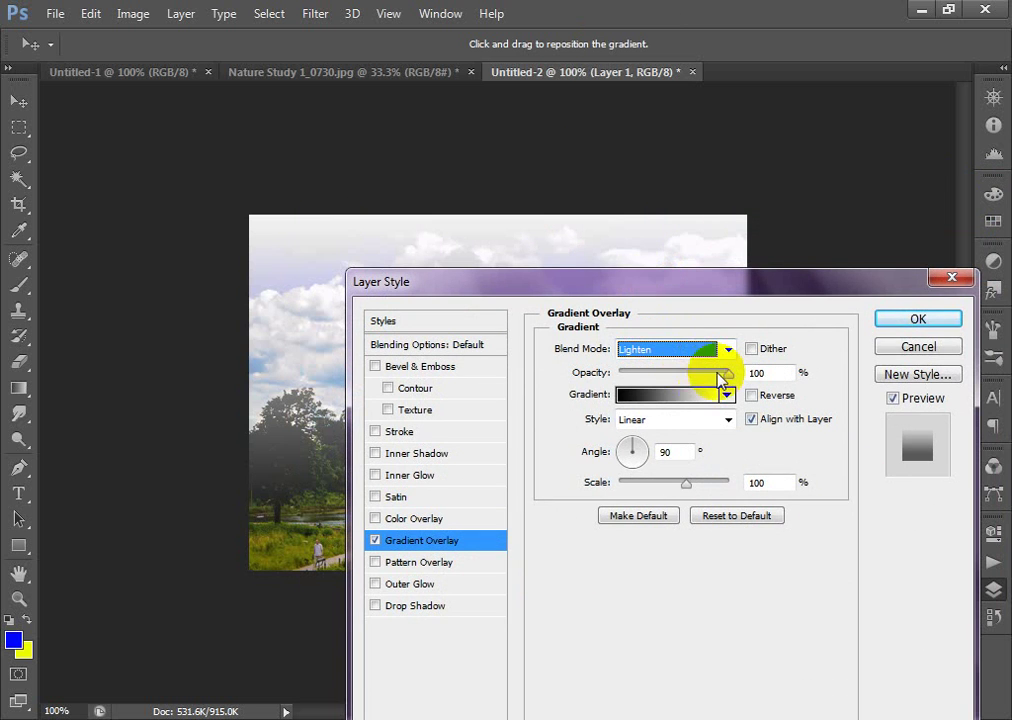
left_click_drag(726, 372, 767, 400)
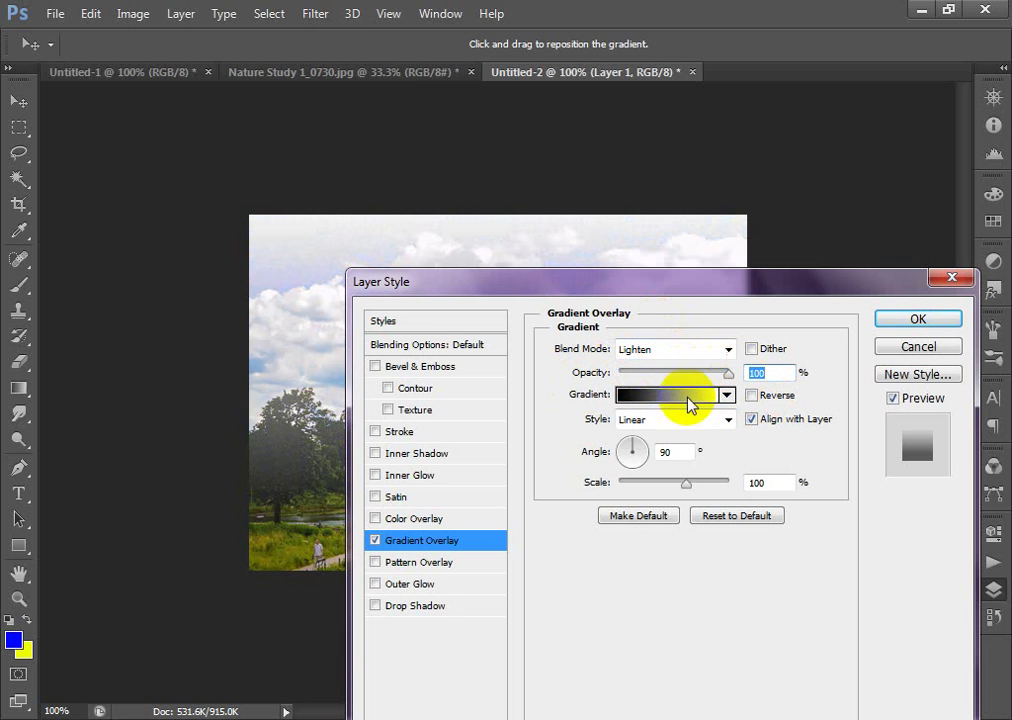
left_click(628, 396)
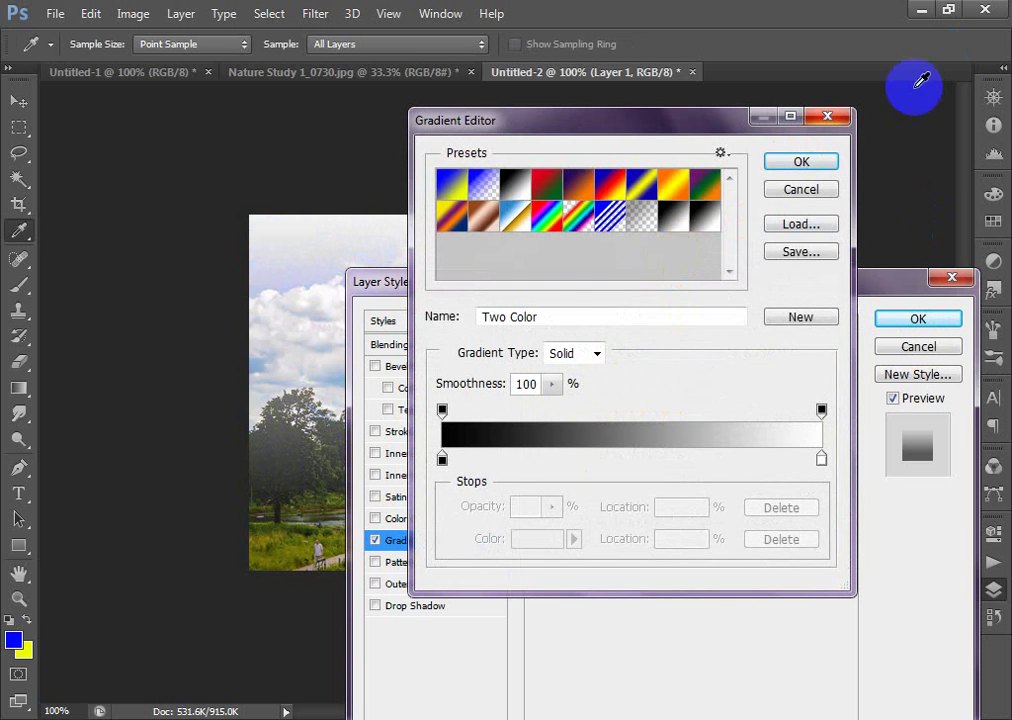
left_click(482, 189)
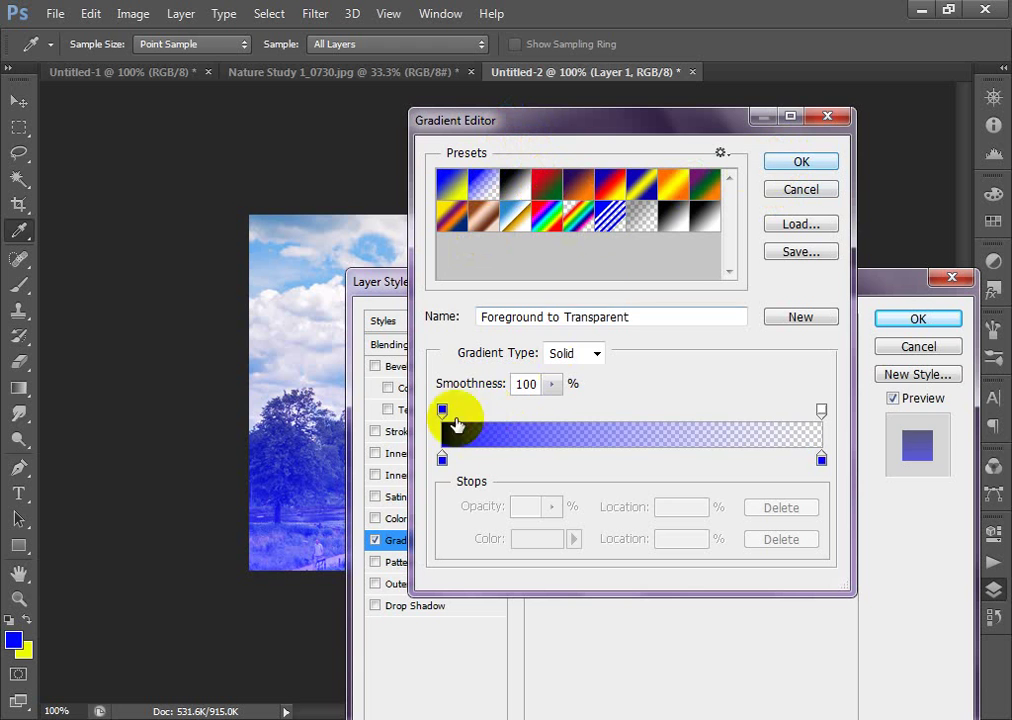
left_click_drag(443, 413, 780, 410)
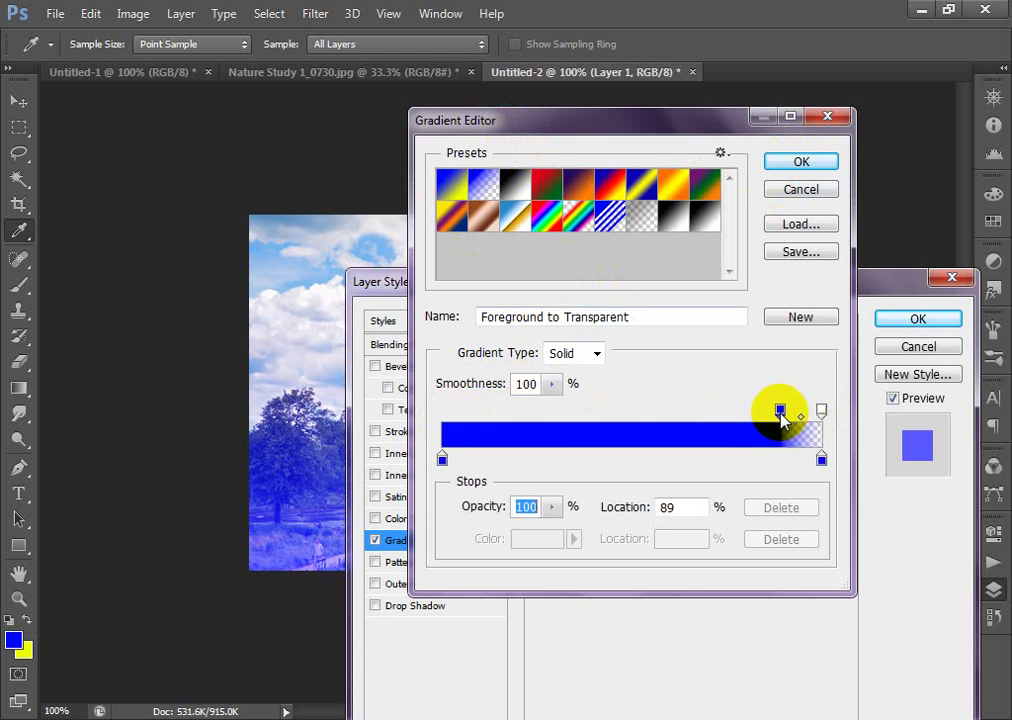
left_click_drag(817, 461, 455, 462)
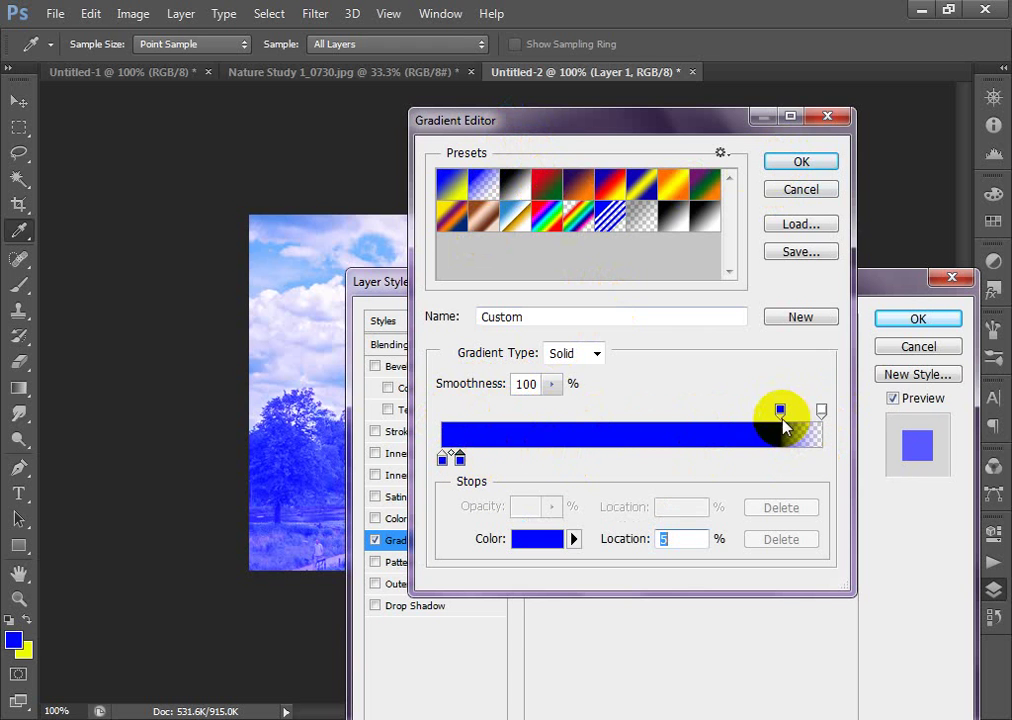
left_click_drag(820, 419, 457, 411)
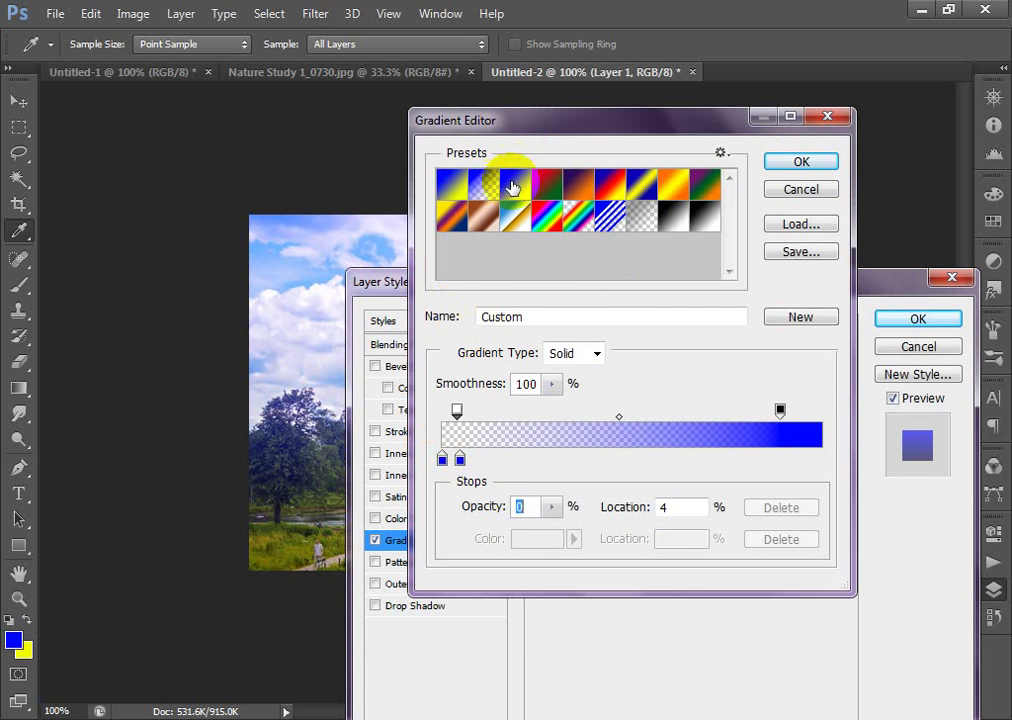
mouse_move(700, 126)
left_mouse_down()
mouse_move(790, 100)
mouse_move(902, 114)
mouse_move(772, 124)
left_mouse_up()
left_click(912, 124)
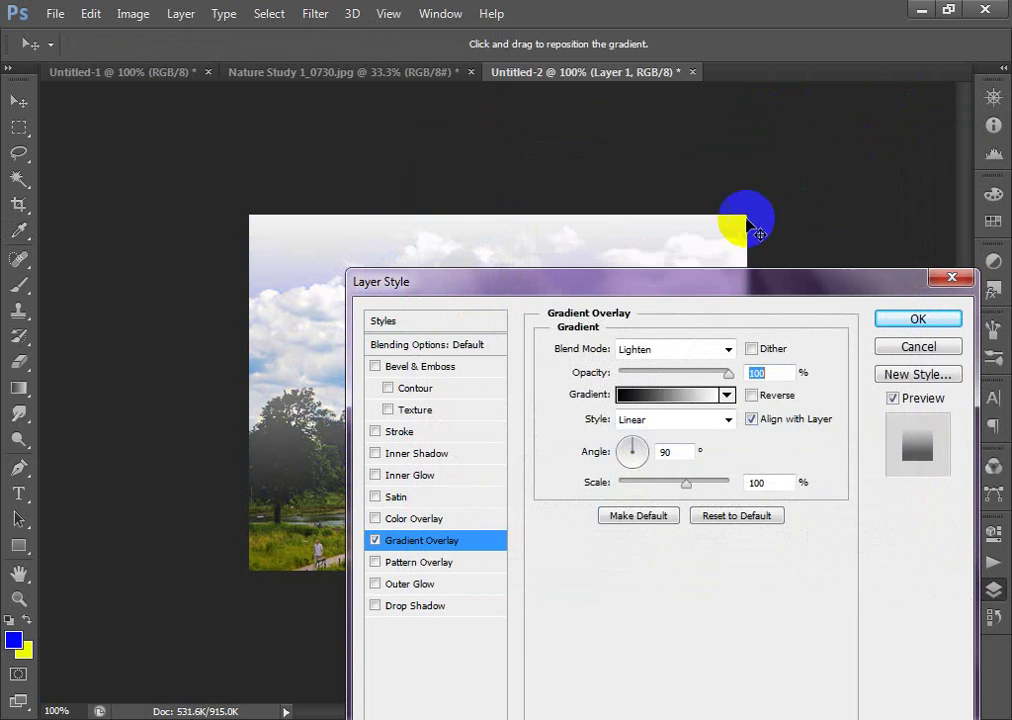
- Choose the Foreground to Transparent preset for the overlay's gradient
left_click_drag(691, 289, 851, 246)
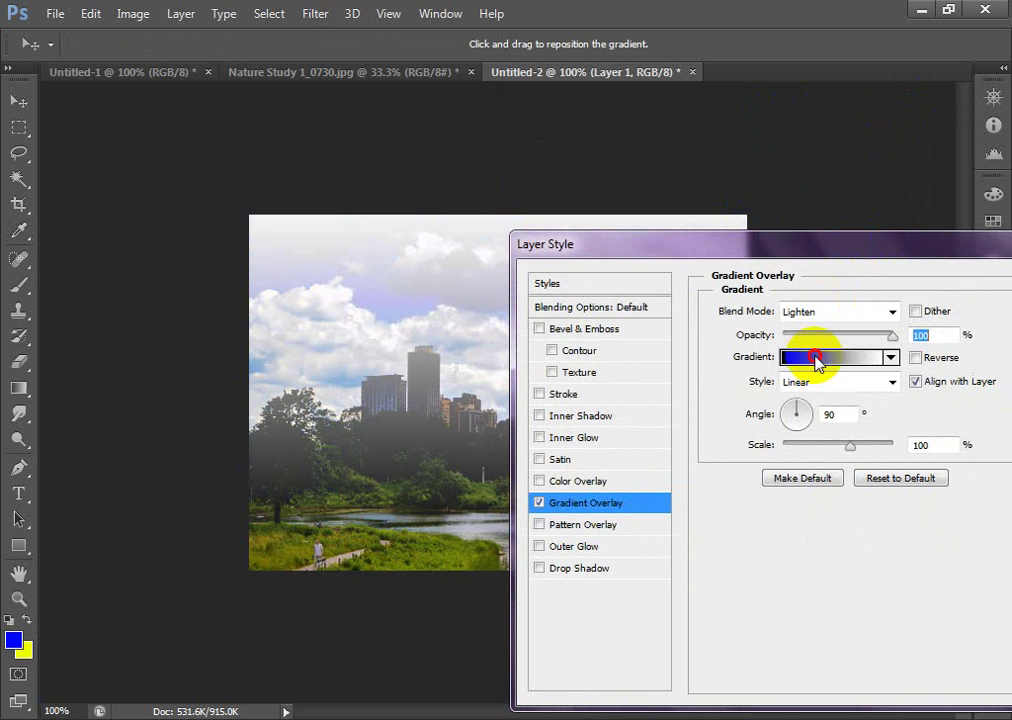
left_click(817, 360)
left_click(528, 188)
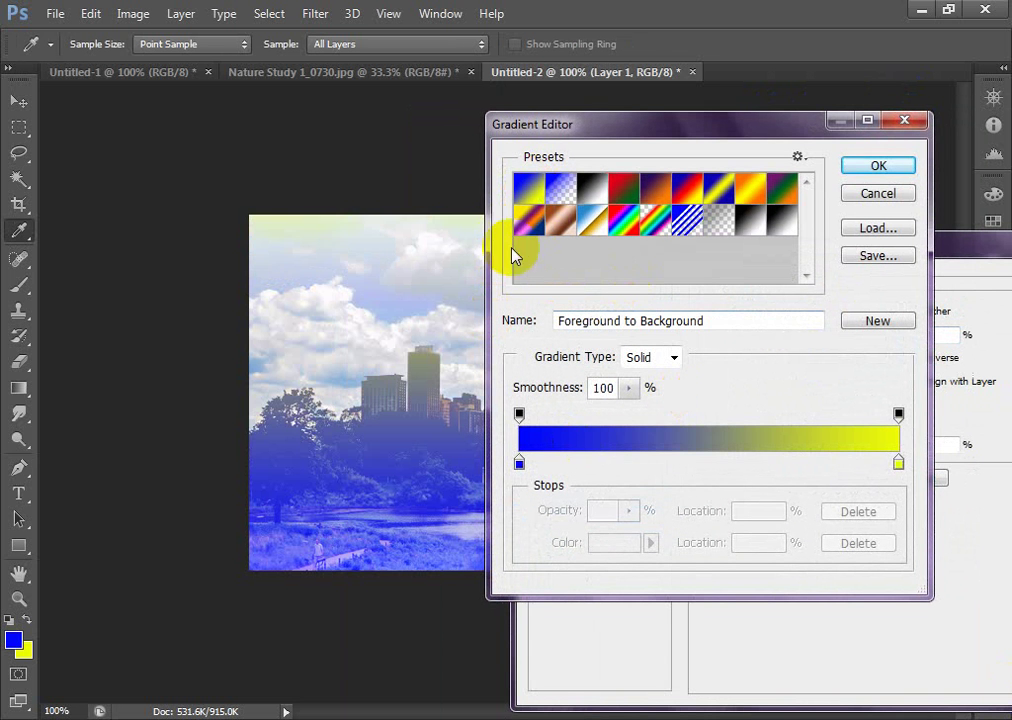
left_click(561, 199)
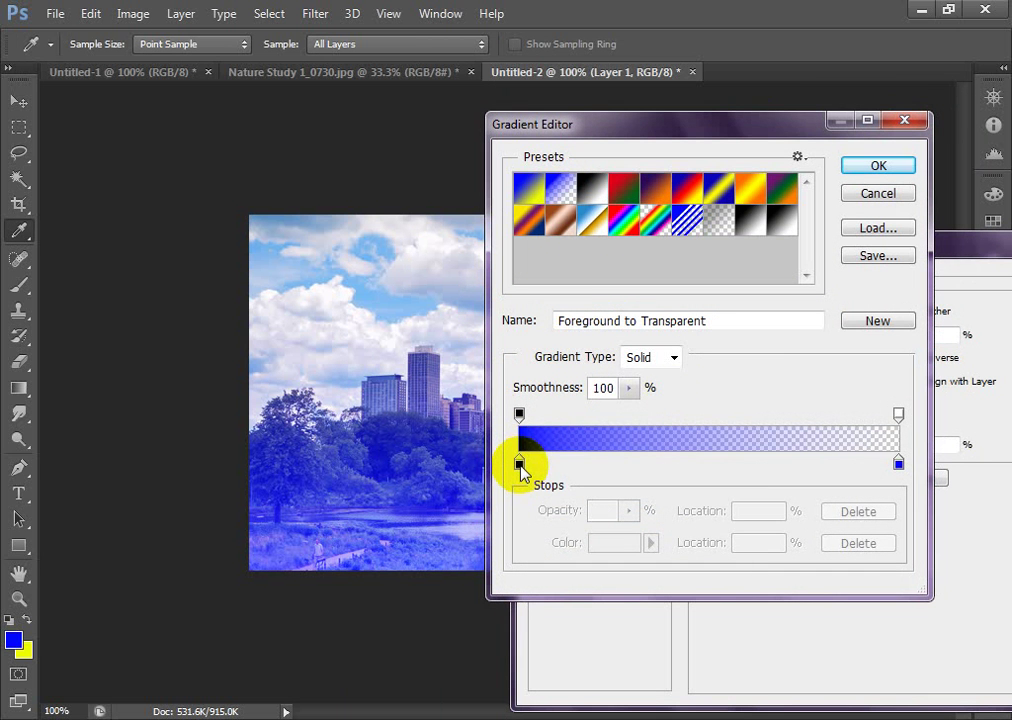
- Reverse the gradient's stops so it fades from transparent to solid blue, with the opaque stop at 93% and color stops at 1% and 93%
left_click_drag(519, 465, 807, 462)
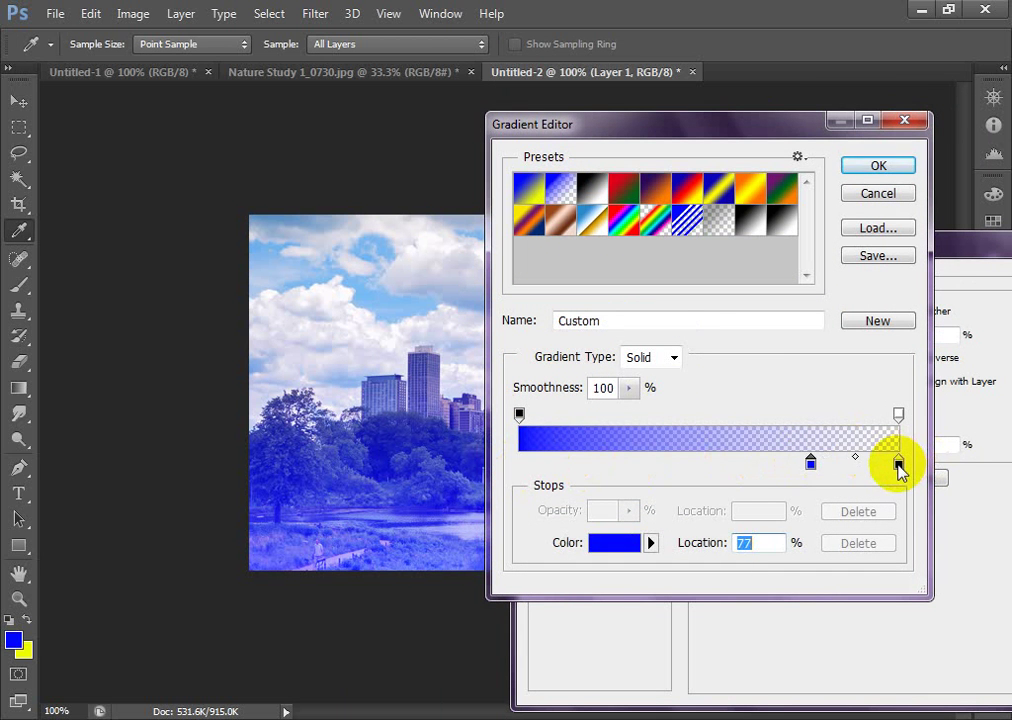
left_click_drag(899, 466, 511, 470)
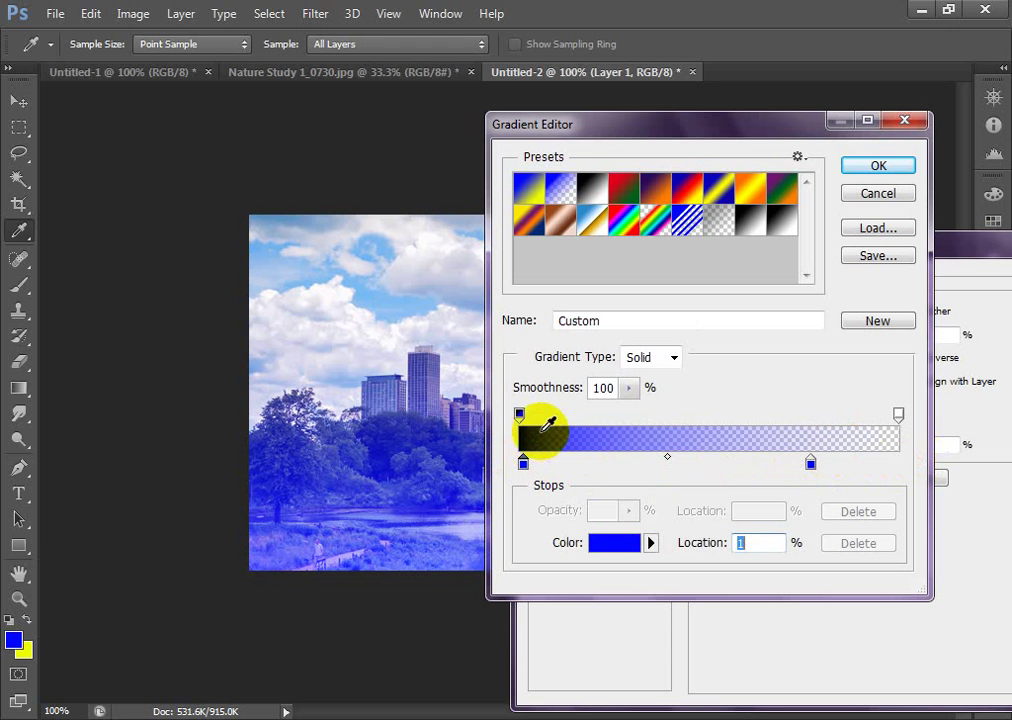
left_click_drag(519, 415, 876, 460)
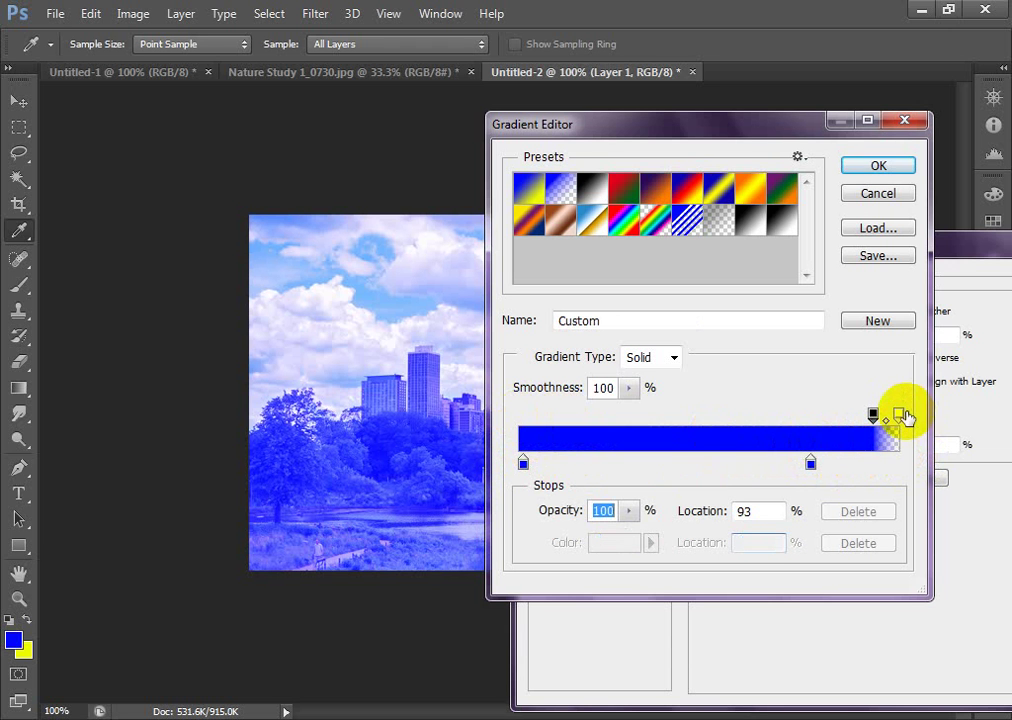
left_click_drag(903, 420, 520, 435)
left_click_drag(810, 463, 879, 468)
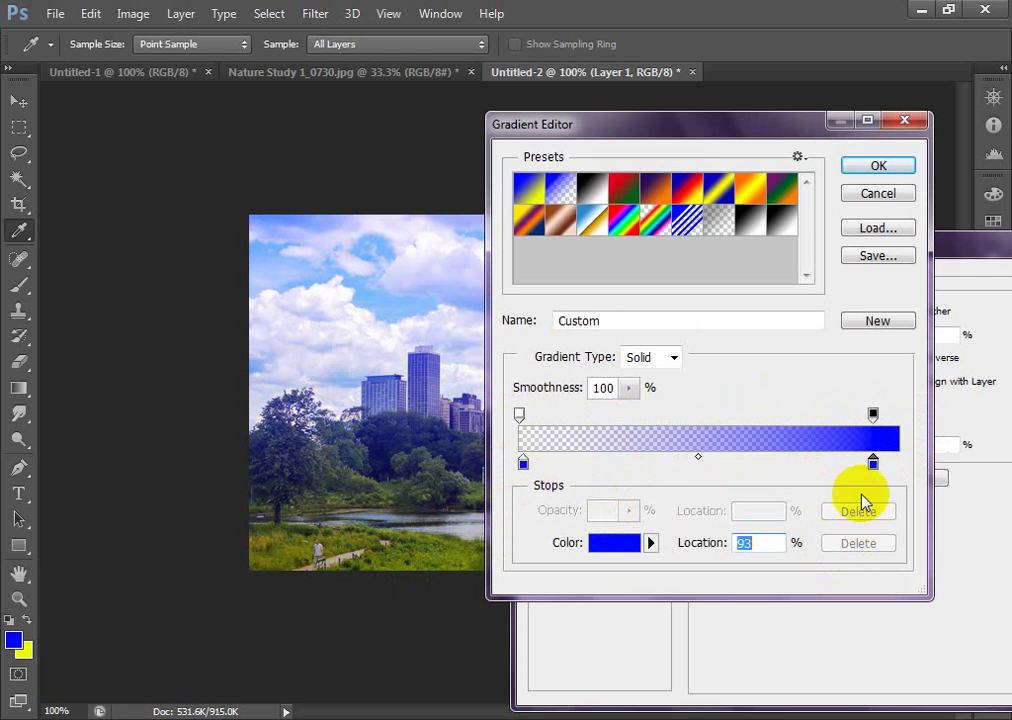
- Move the opaque stop and the second blue color stop to 64%, and apply the gradient overlay to Layer 1
left_click_drag(873, 468, 763, 468)
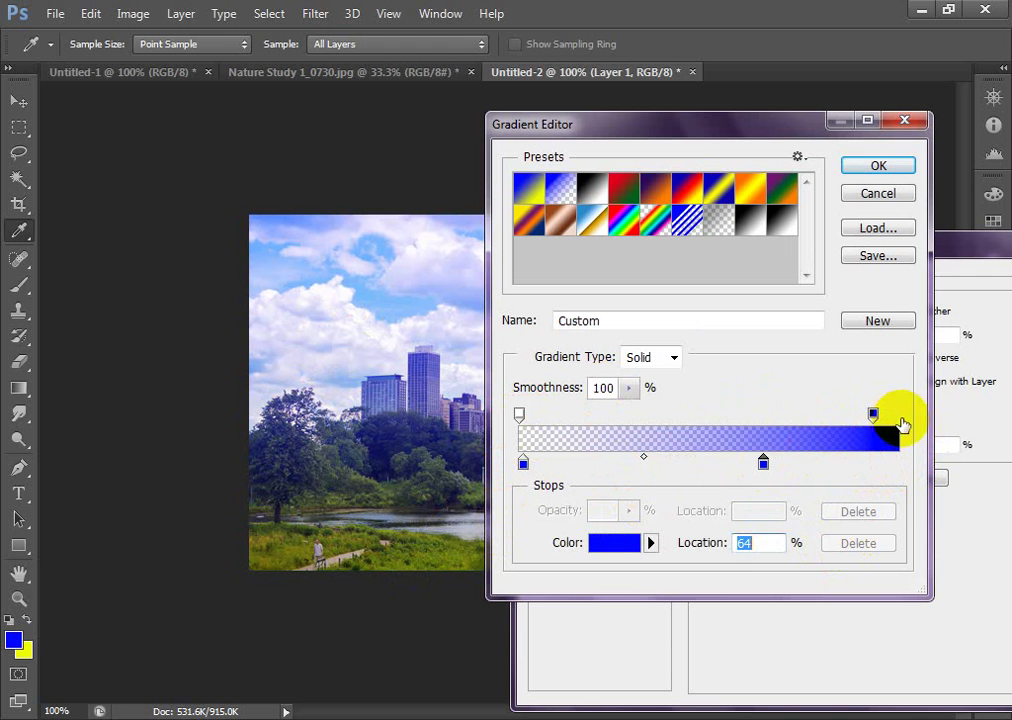
left_click_drag(874, 414, 757, 418)
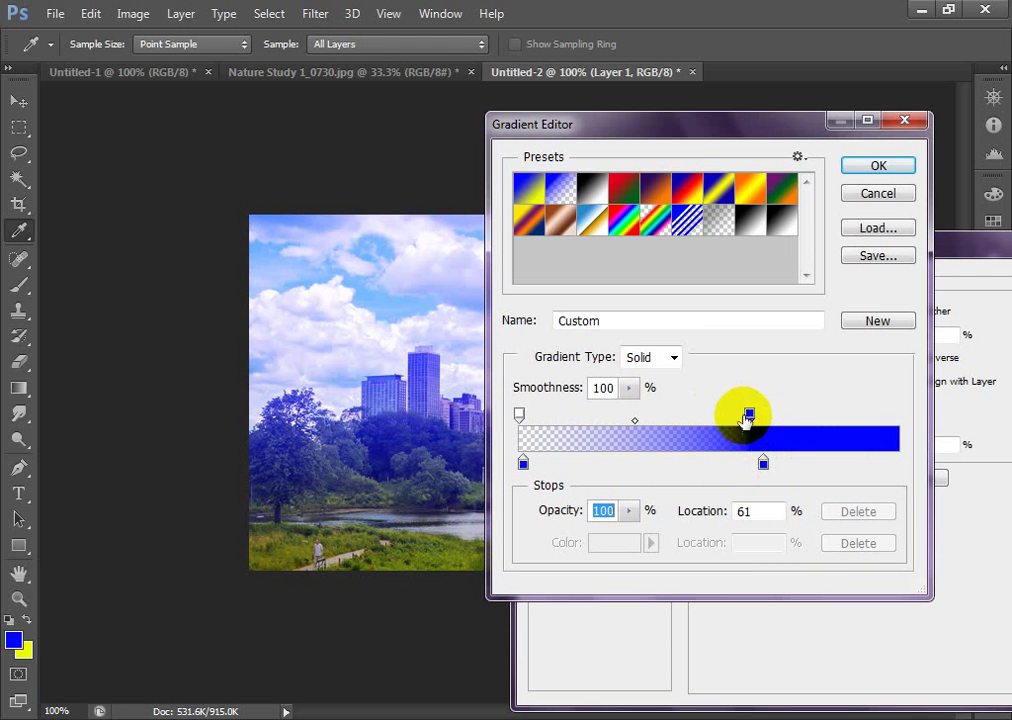
left_click_drag(746, 418, 760, 421)
left_click(762, 460)
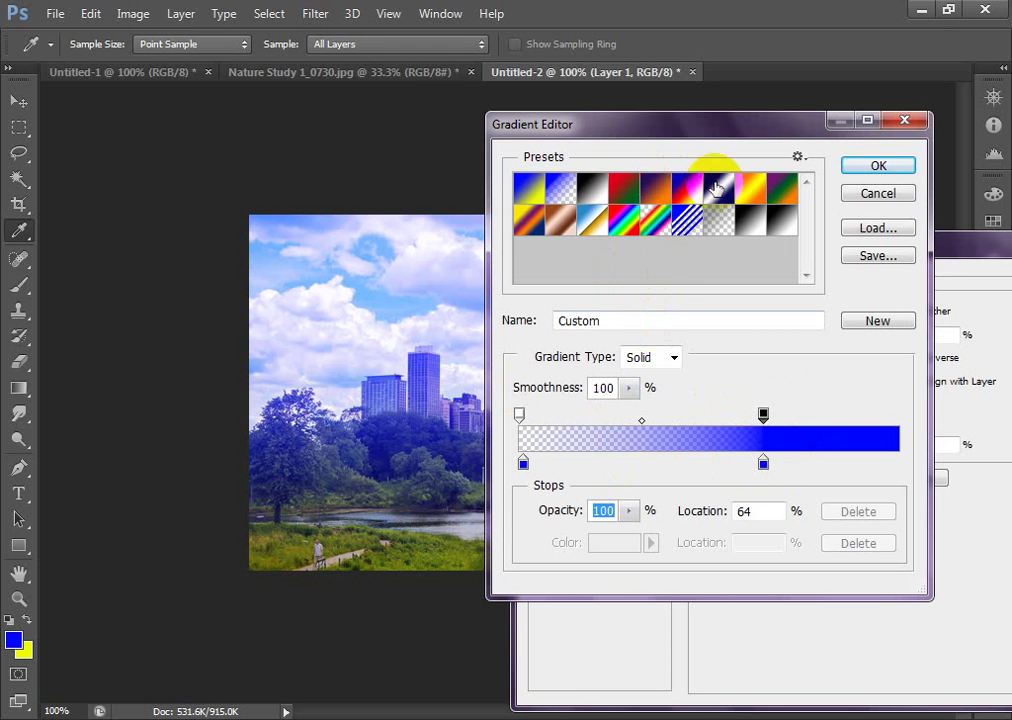
left_click(895, 169)
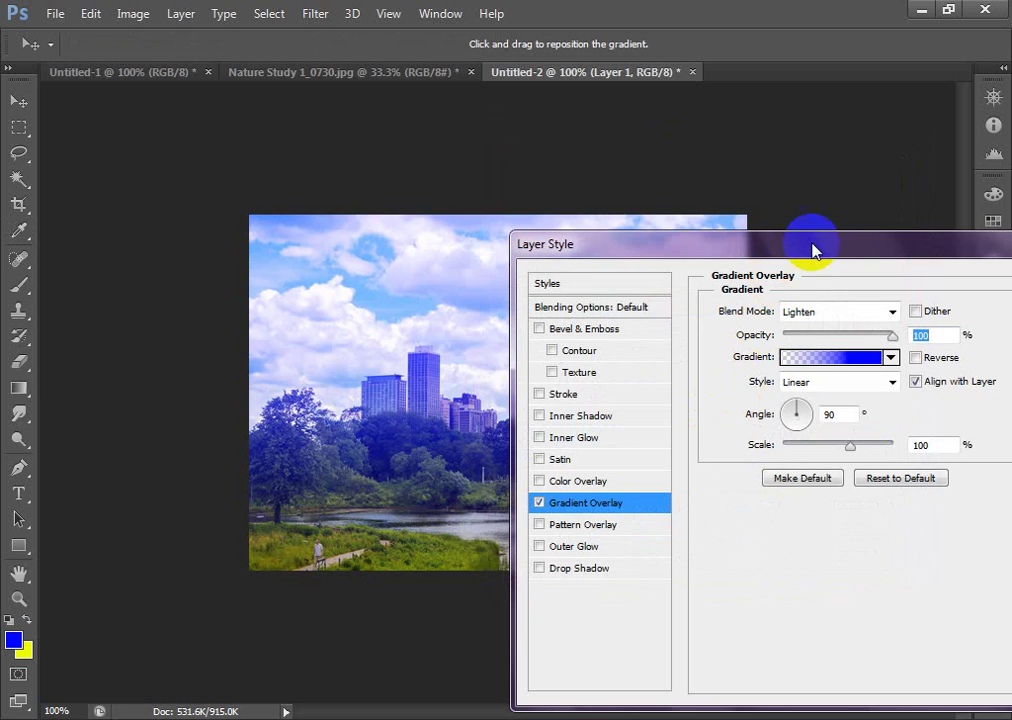
left_click_drag(809, 244, 524, 237)
left_click(758, 272)
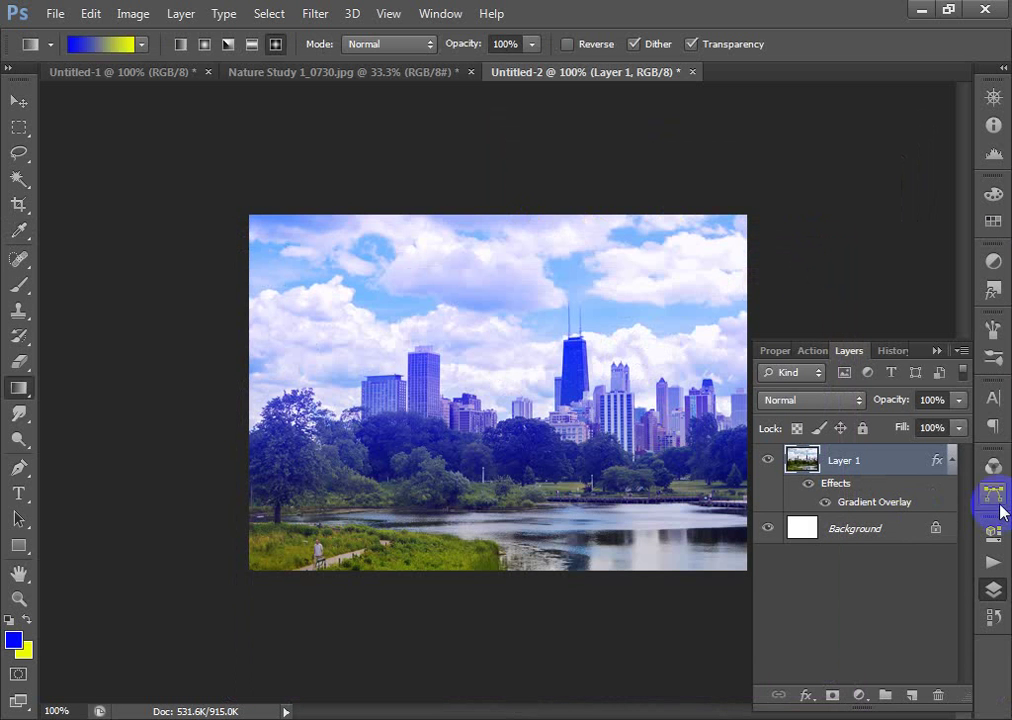
- Examine the blue gradient overlay on the skyline, trees and water of the photo
left_click_drag(280, 268, 666, 535)
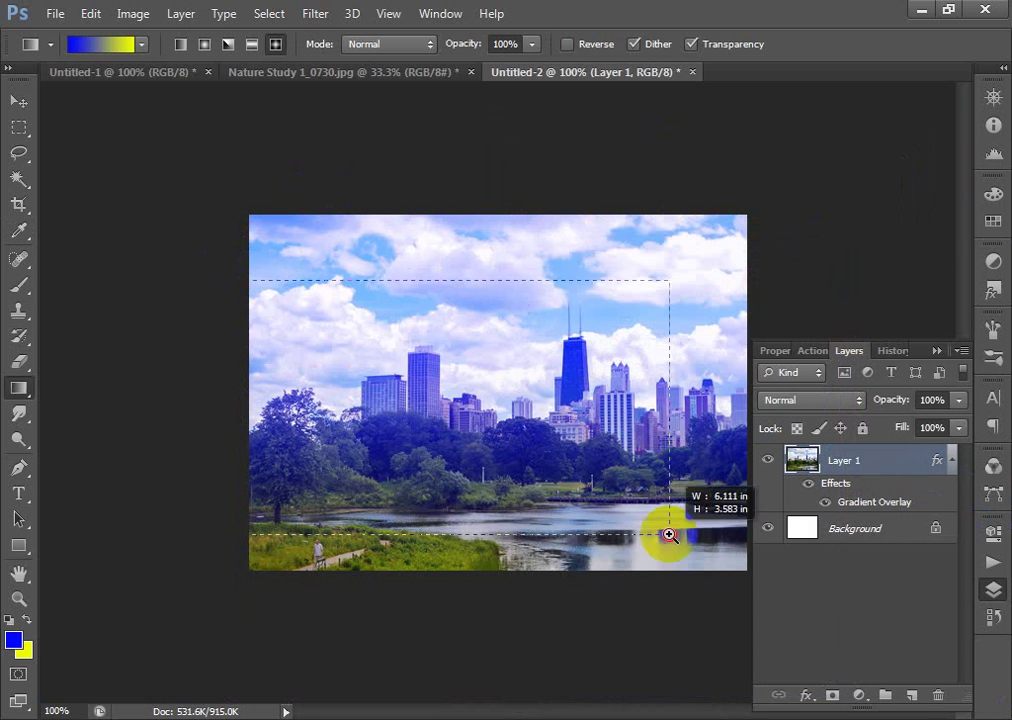
left_click_drag(533, 488, 444, 250)
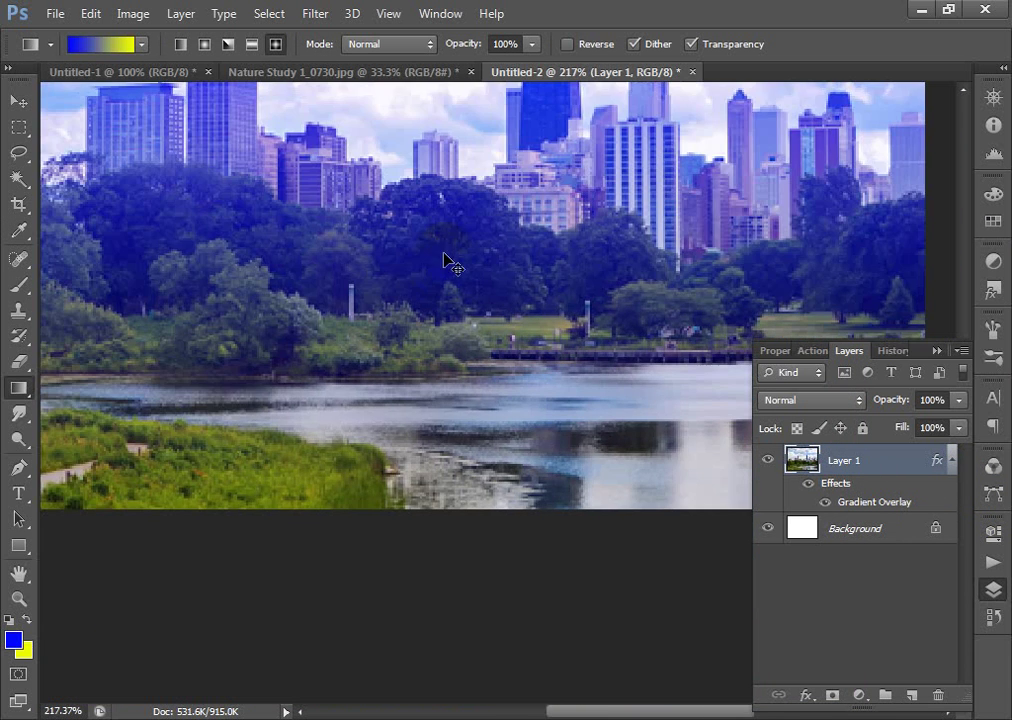
key("ctrl+1")
key("ctrl+minus")
key("ctrl+1")
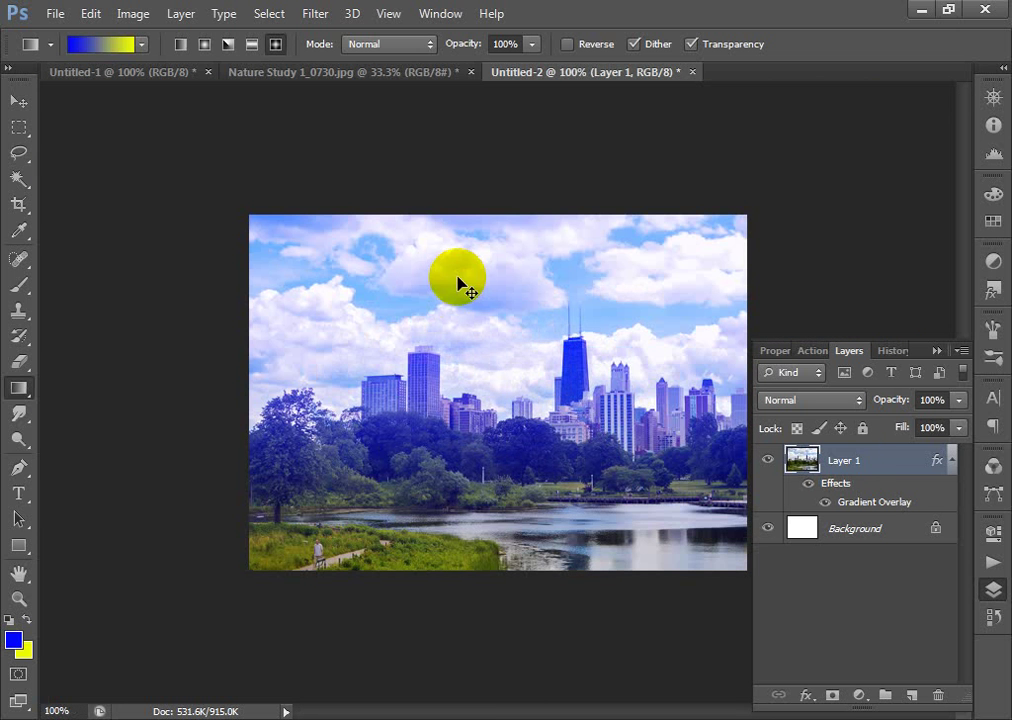
left_click(830, 470)
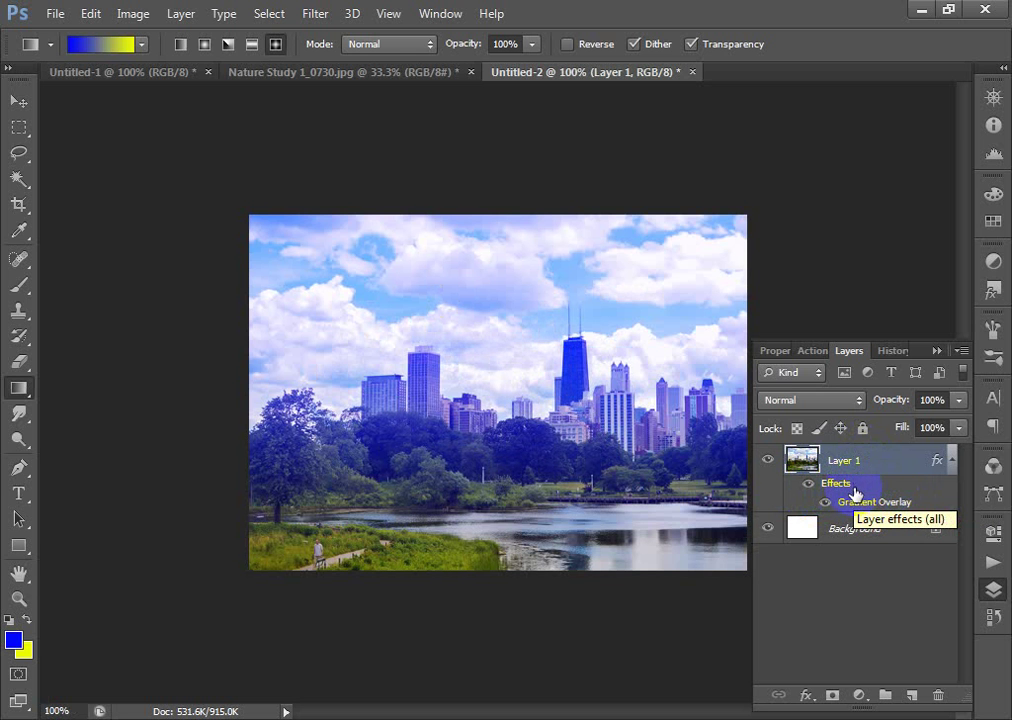
- Convert Layer 1's gradient overlay into a separate layer and move the gradient down over the lower part of the photo
right_click(853, 490)
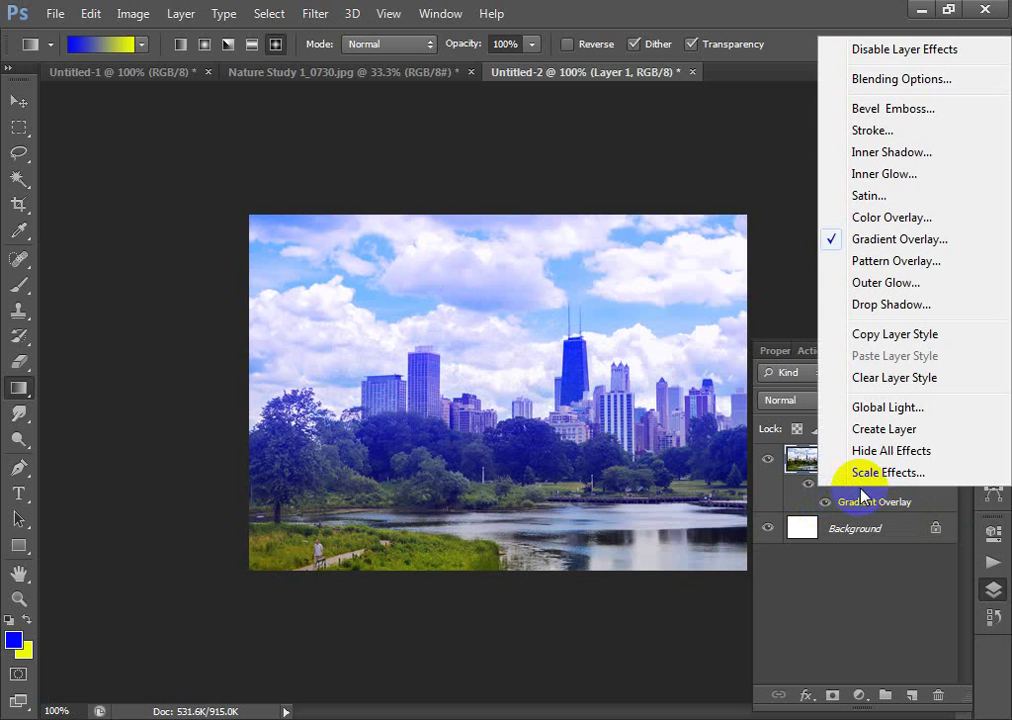
left_click(882, 431)
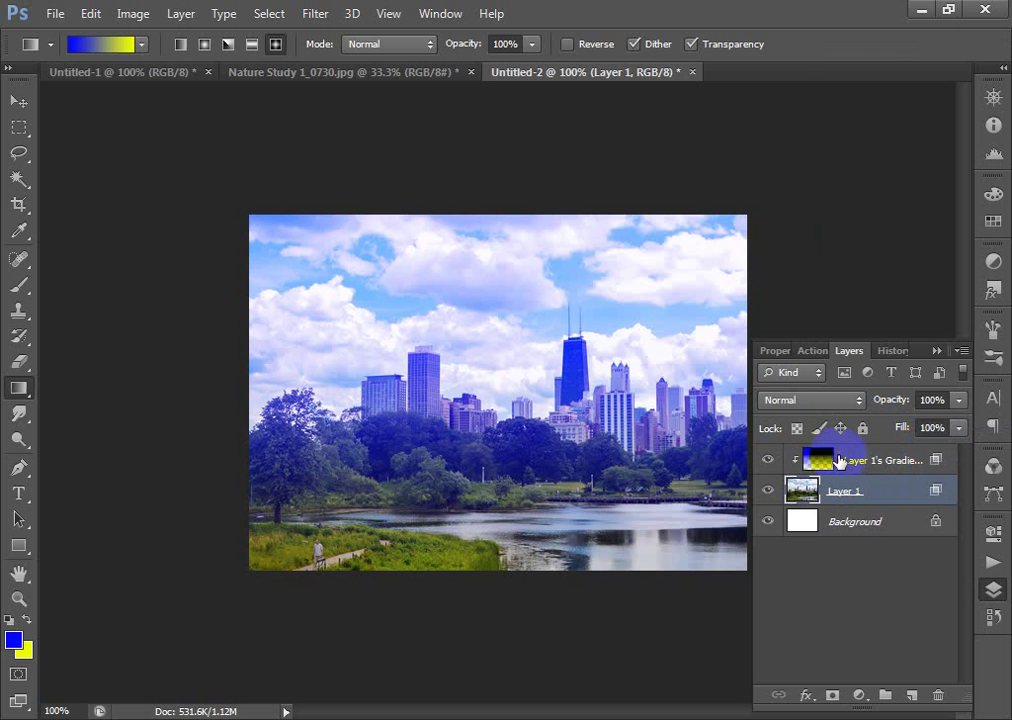
left_click(18, 101)
left_click_drag(490, 357, 610, 445)
left_click_drag(526, 454, 516, 238)
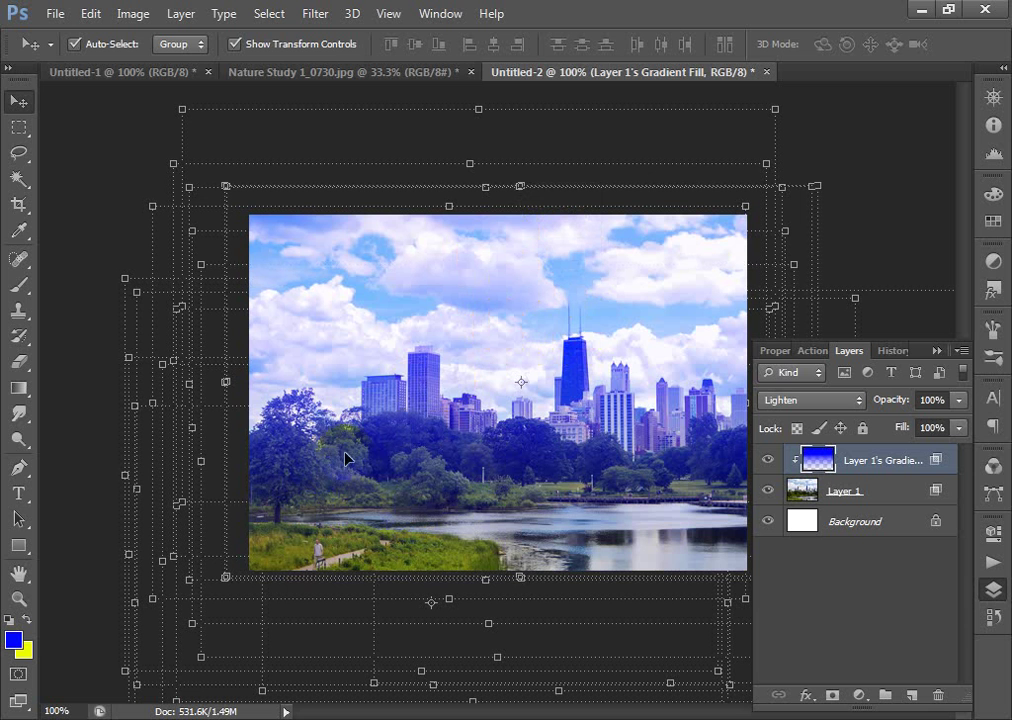
left_click_drag(498, 271, 431, 468)
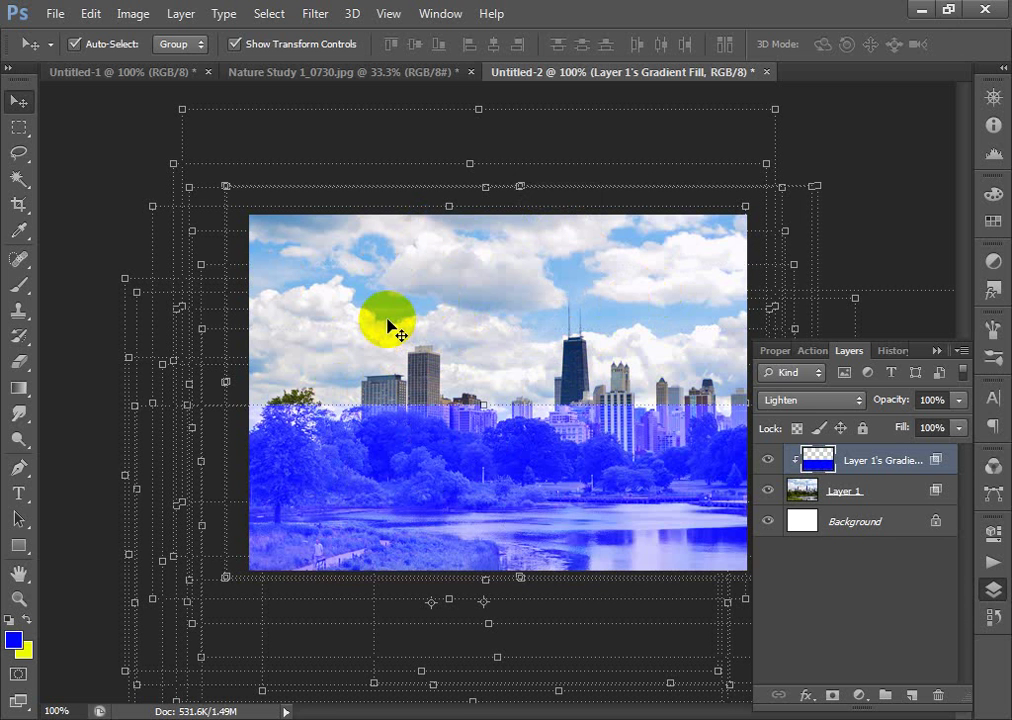
left_click_drag(429, 429, 455, 449)
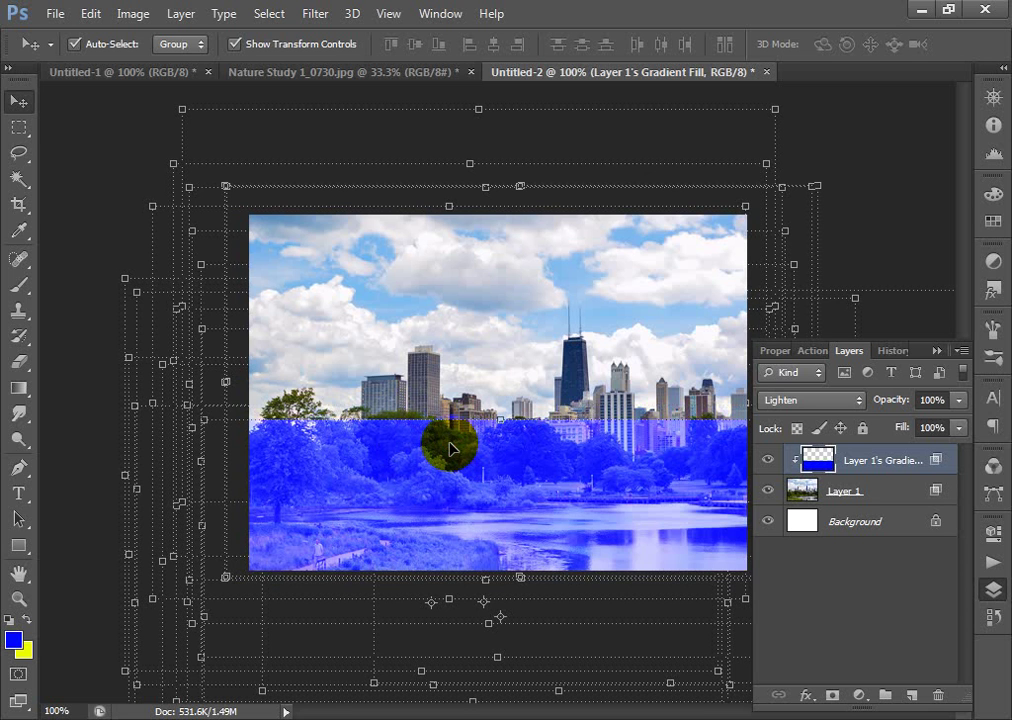
- Reposition the separated gradient layer so its solid blue edge starts in the clouds and fades out toward the grass
key("ctrl+minus")
left_click_drag(492, 384, 520, 383)
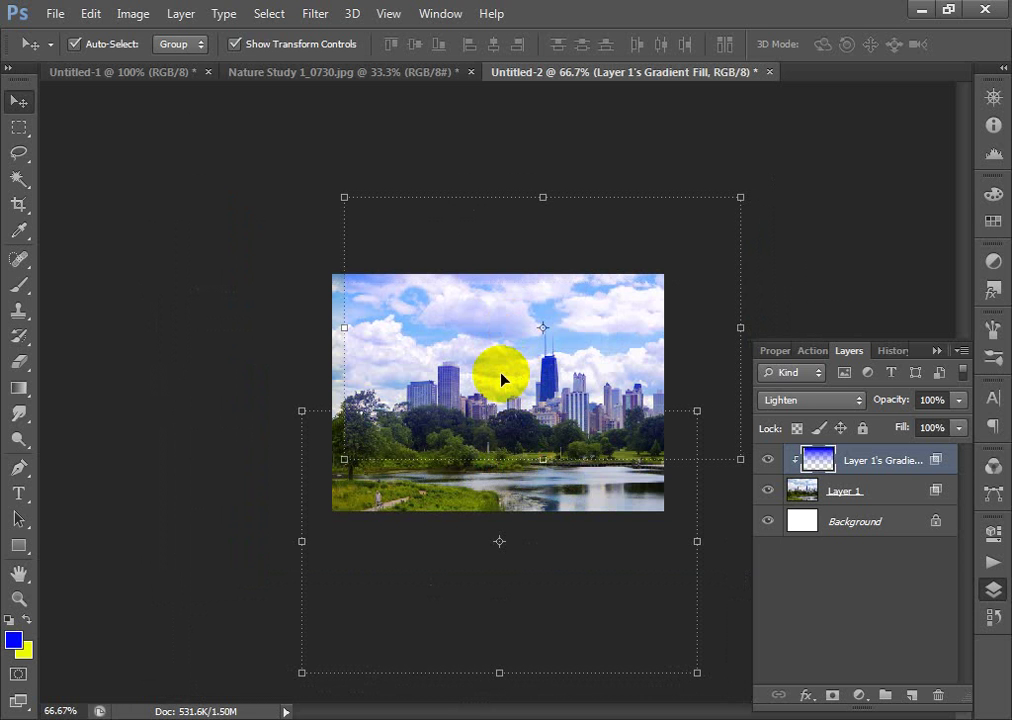
mouse_move(461, 328)
left_mouse_down()
mouse_move(413, 368)
mouse_move(405, 395)
left_mouse_up()
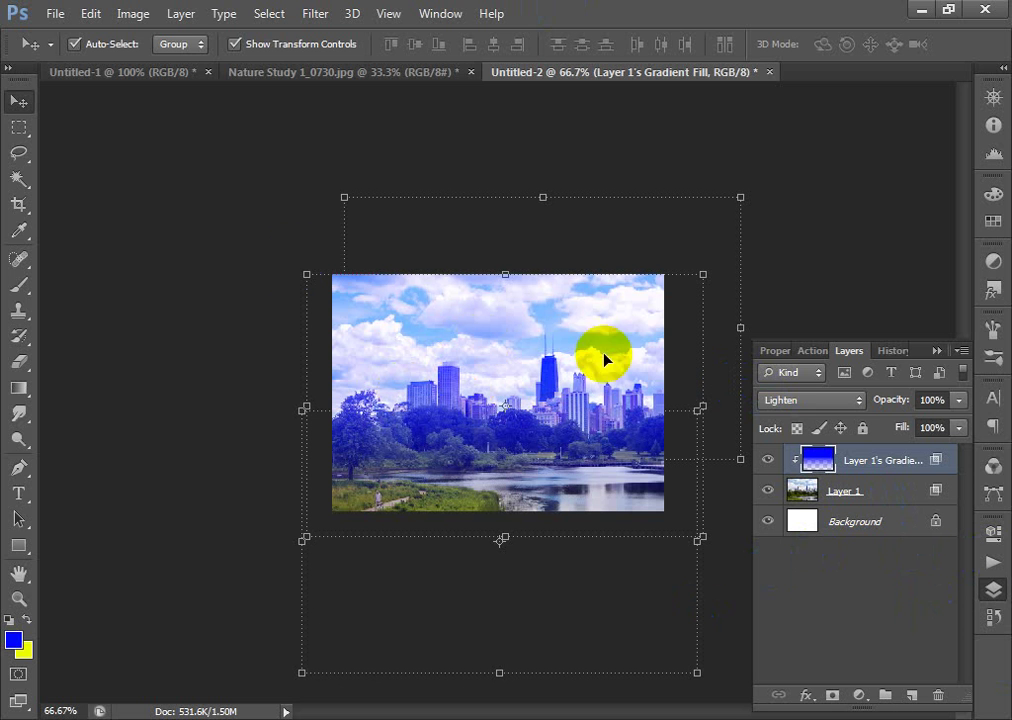
left_click_drag(509, 371, 509, 402)
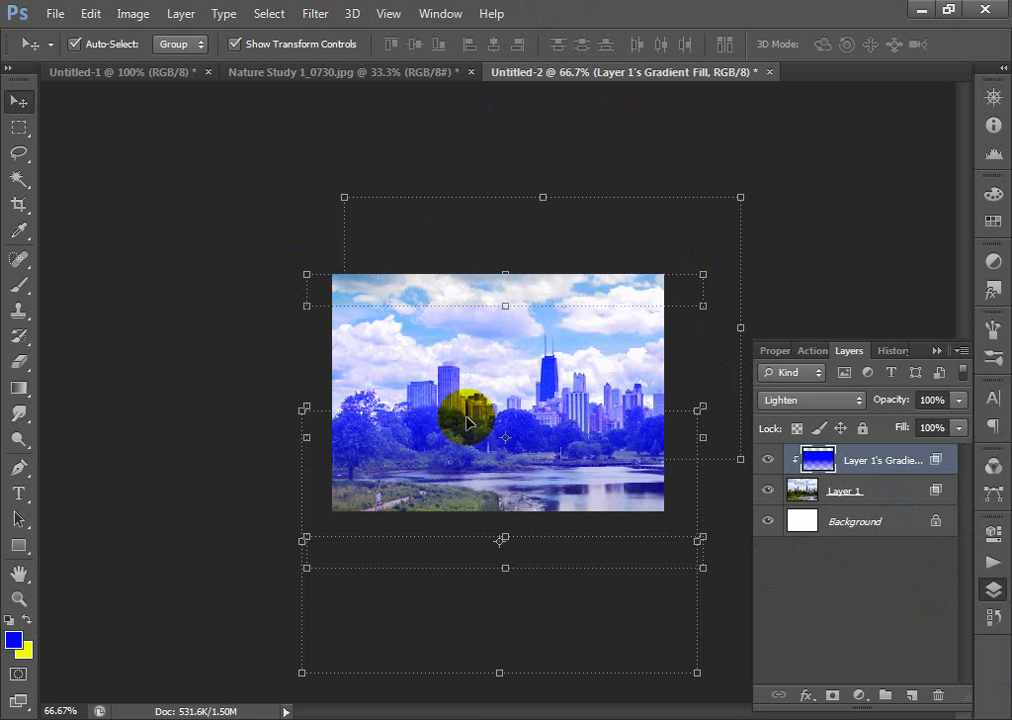
- Examine up close how the blue gradient blends over the buildings, trees and water
left_click_drag(374, 267, 680, 500)
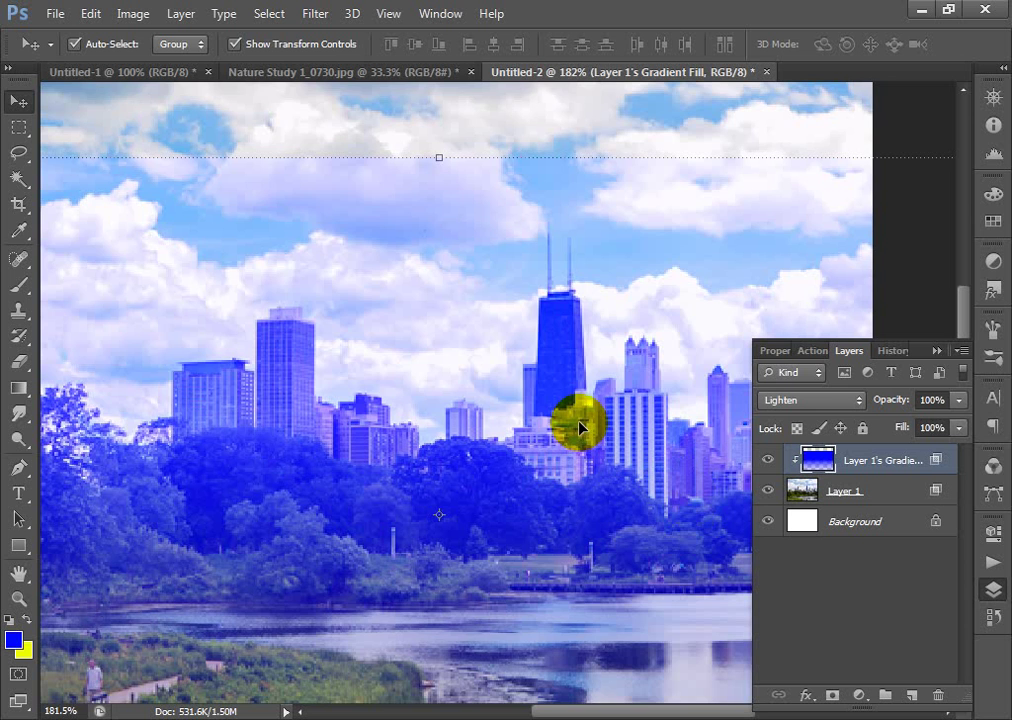
key("ctrl+1")
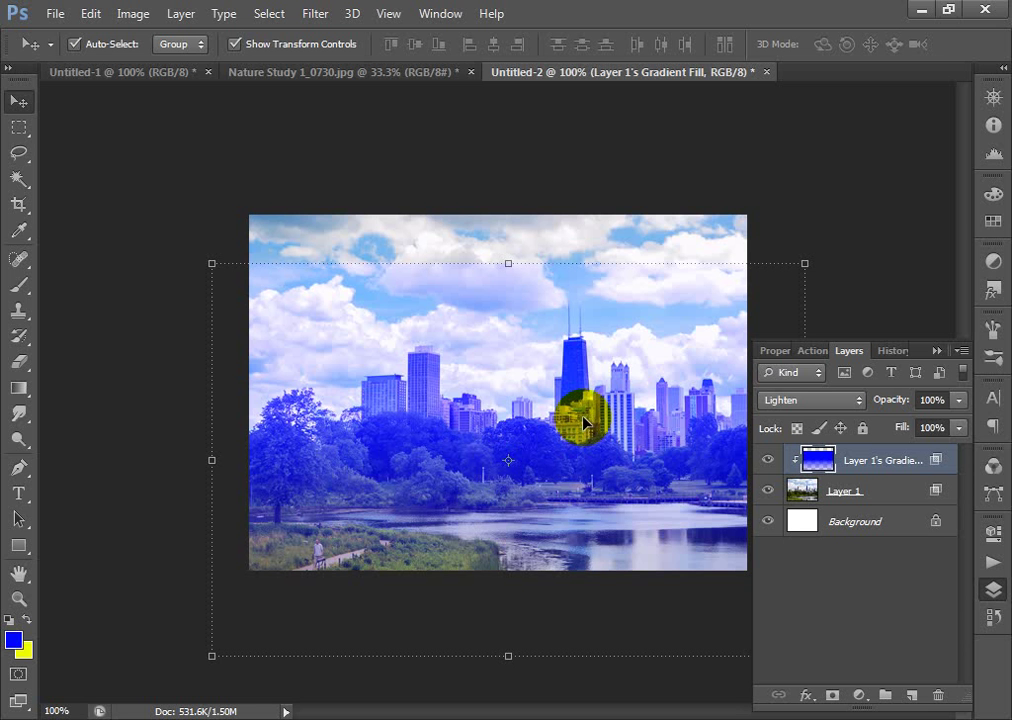
left_click_drag(340, 320, 696, 552)
left_click_drag(640, 412, 456, 436)
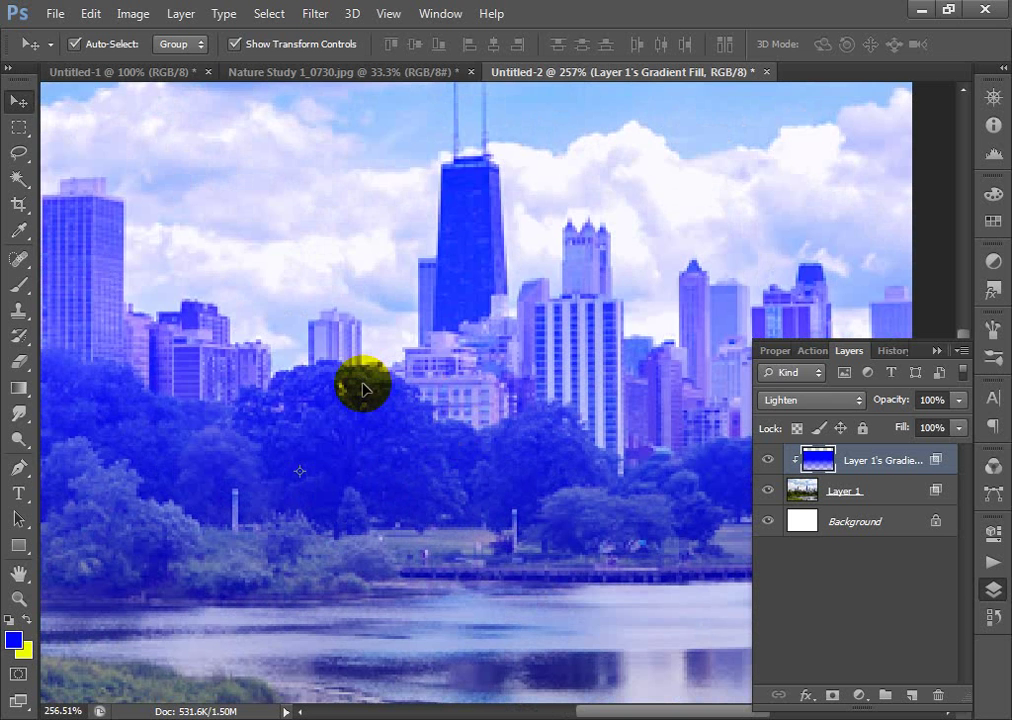
key("ctrl+1")
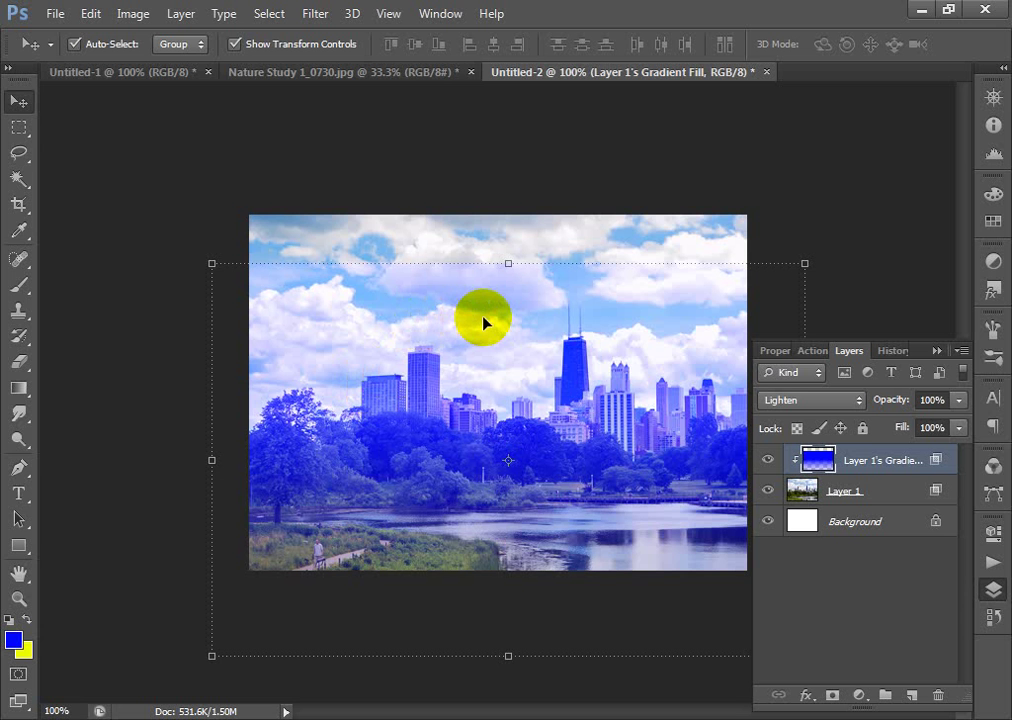
left_click_drag(377, 298, 730, 512)
key("ctrl+1")
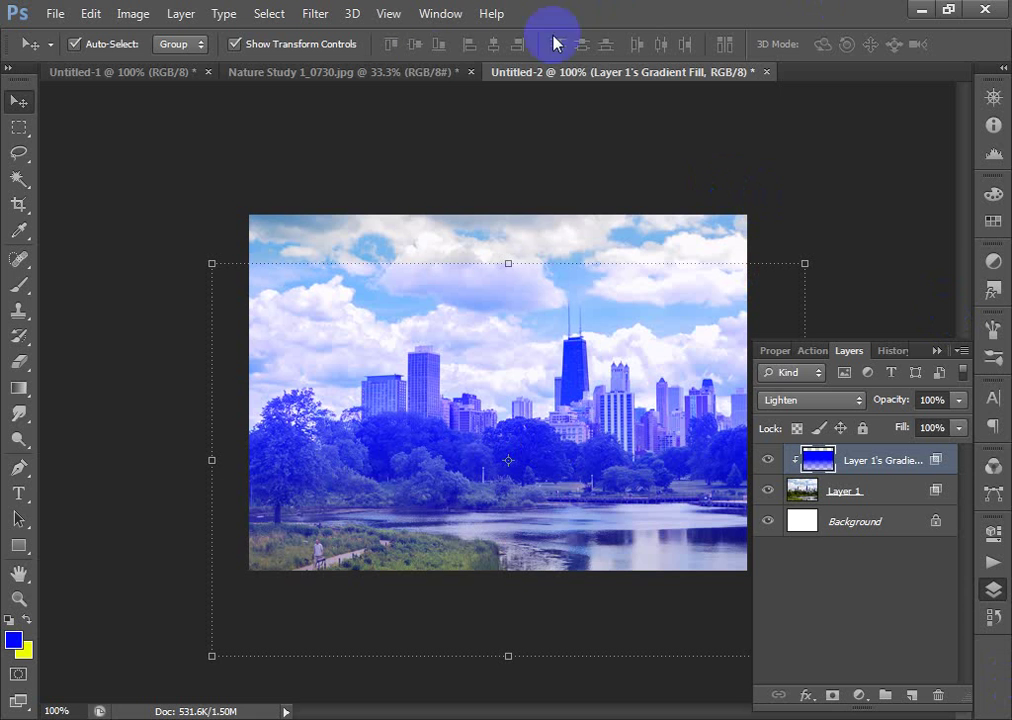
- Close Untitled-2, Nature Study 1_0730.jpg and Untitled-1 without saving their changes
left_click(766, 72)
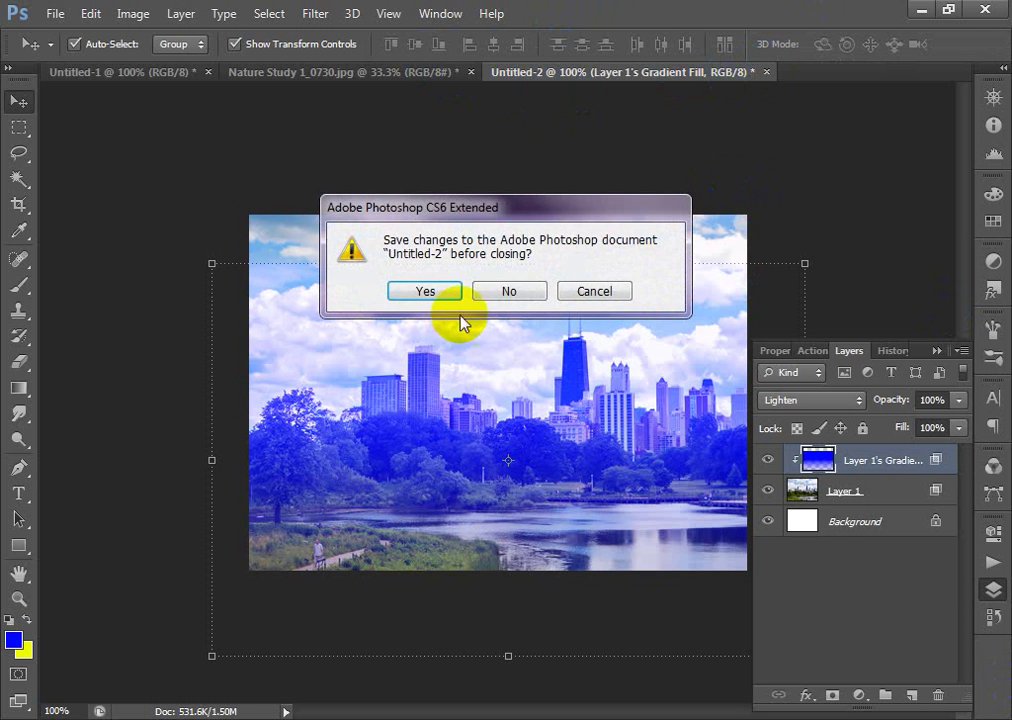
left_click(503, 290)
left_click(470, 72)
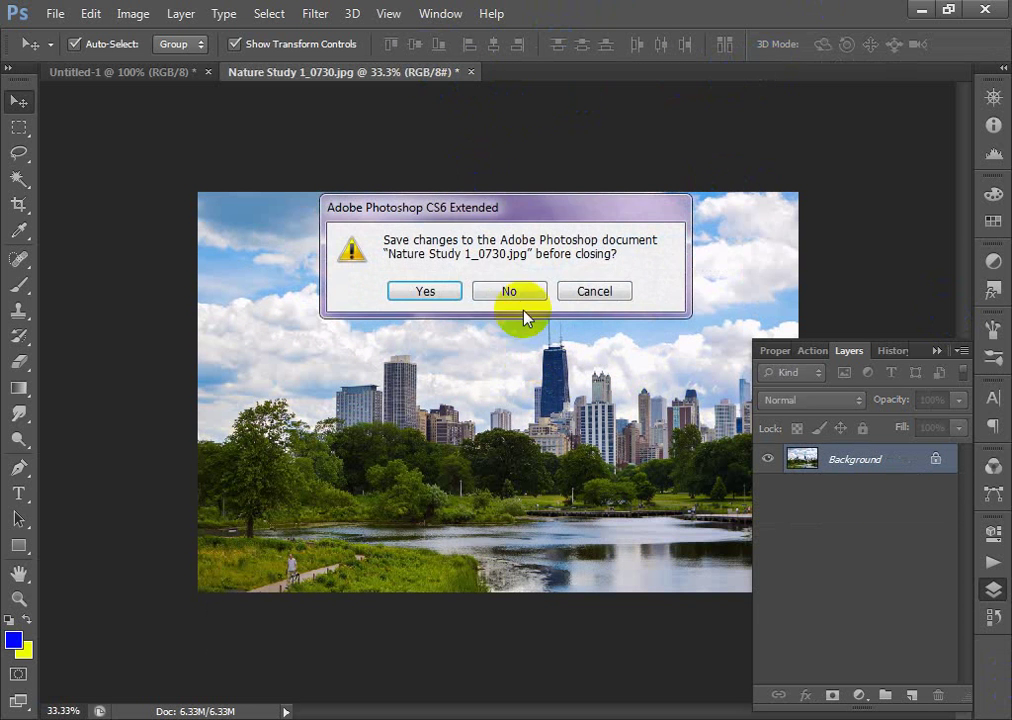
left_click(505, 290)
left_click(208, 72)
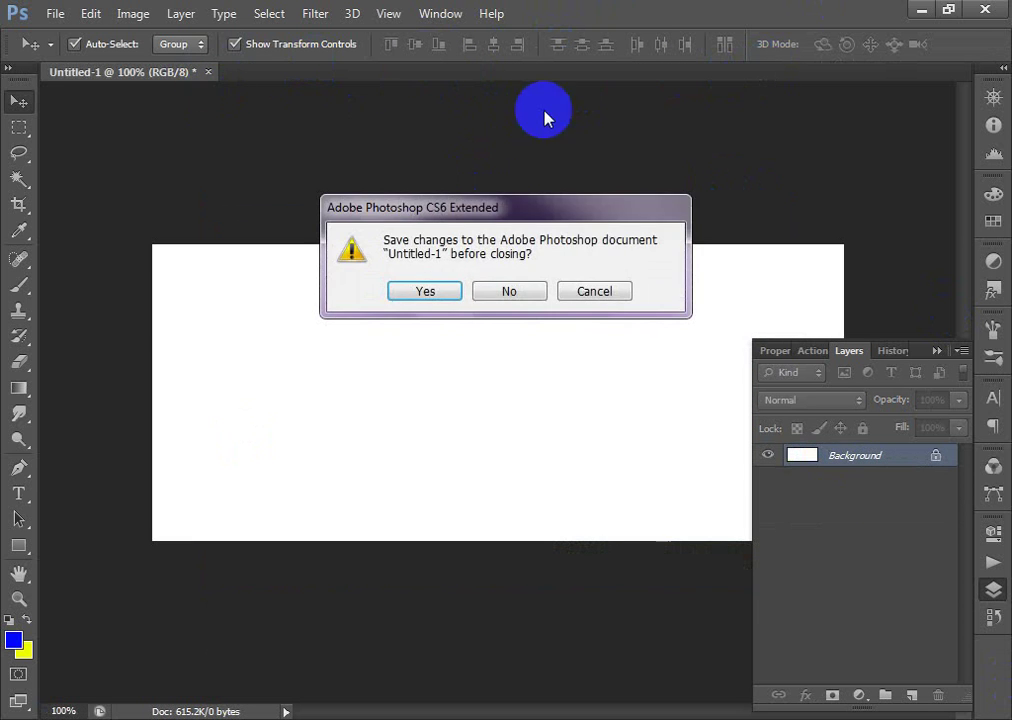
left_click(537, 292)
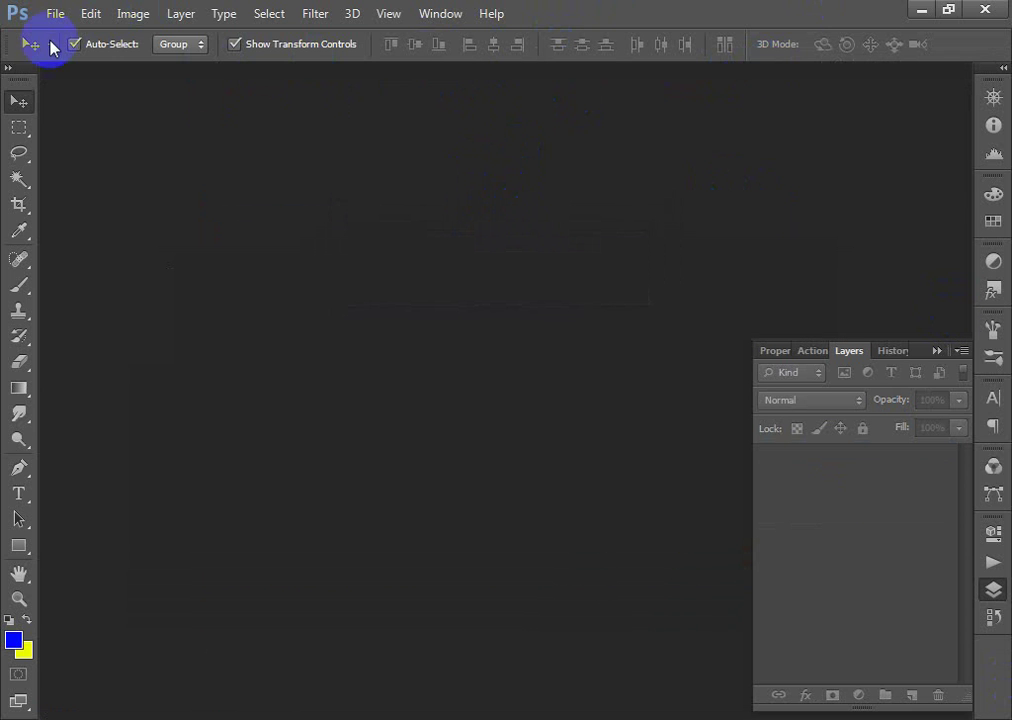
- Create a new blank white document, keeping the settings already offered
left_click(53, 13)
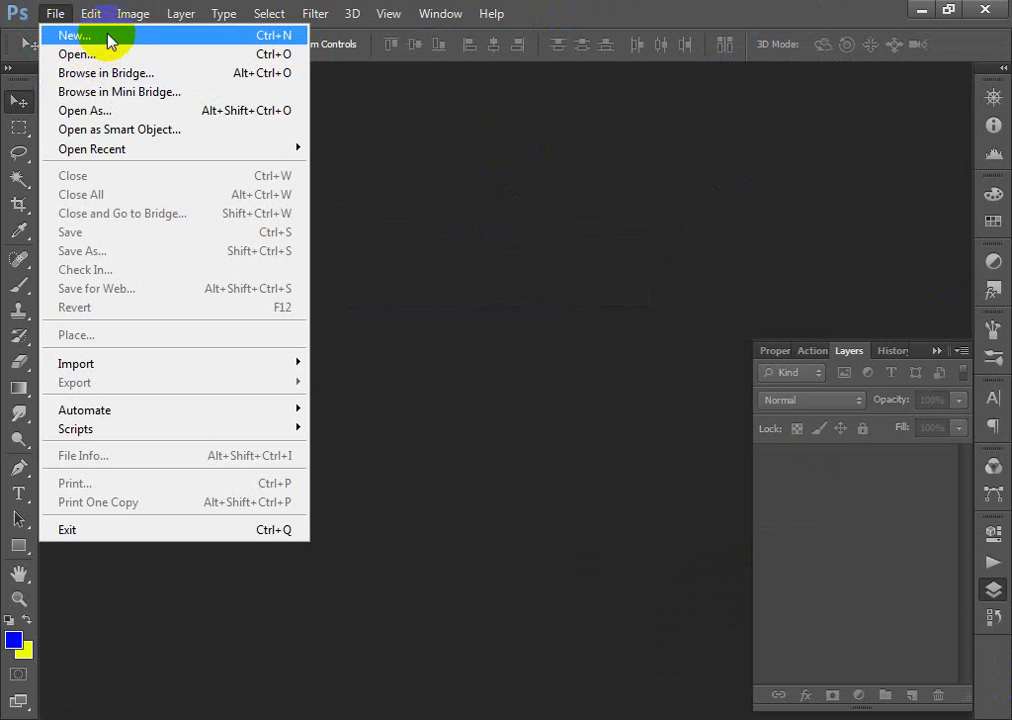
left_click(107, 37)
left_click(702, 234)
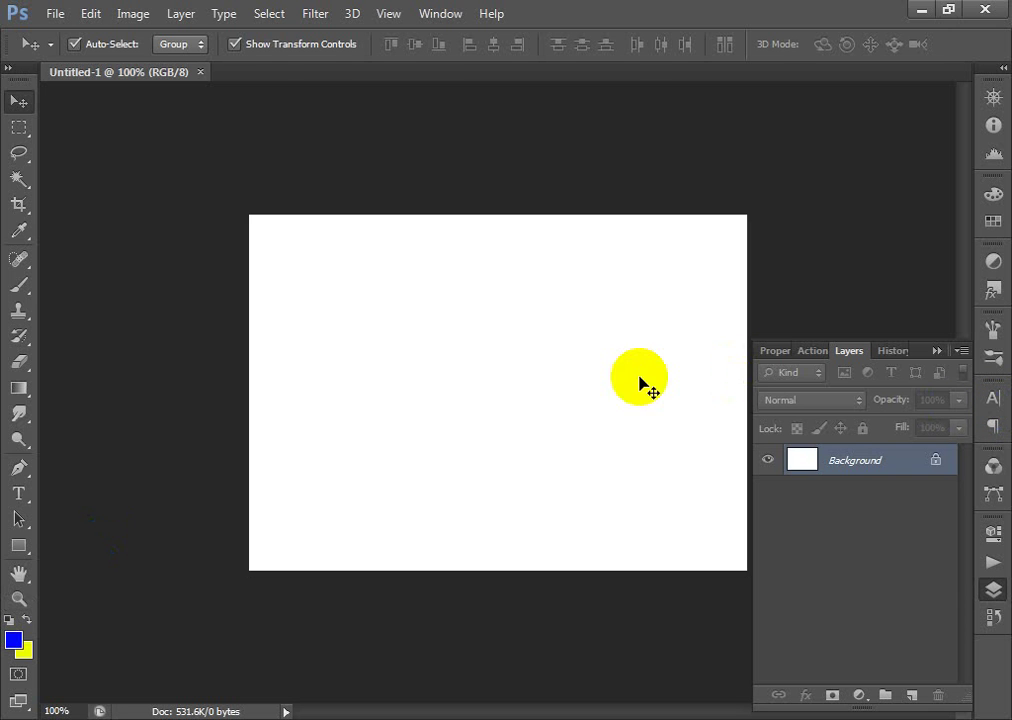
- Set up the Brush tool with the first soft round tip at 0% hardness and a size of 32 px
left_click(24, 287)
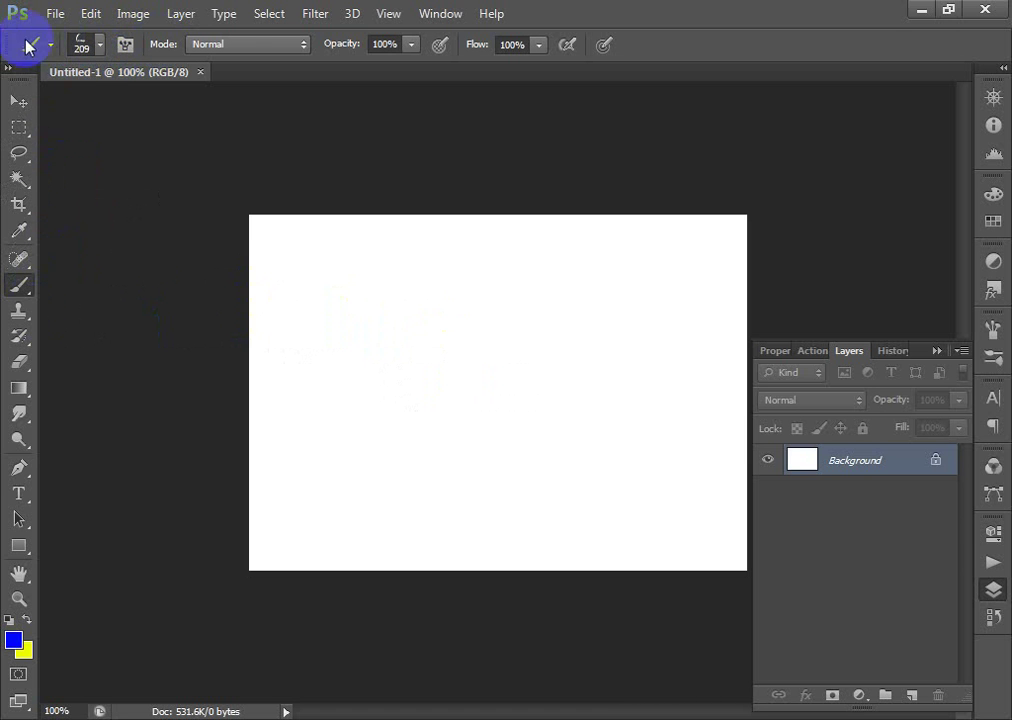
left_click(99, 45)
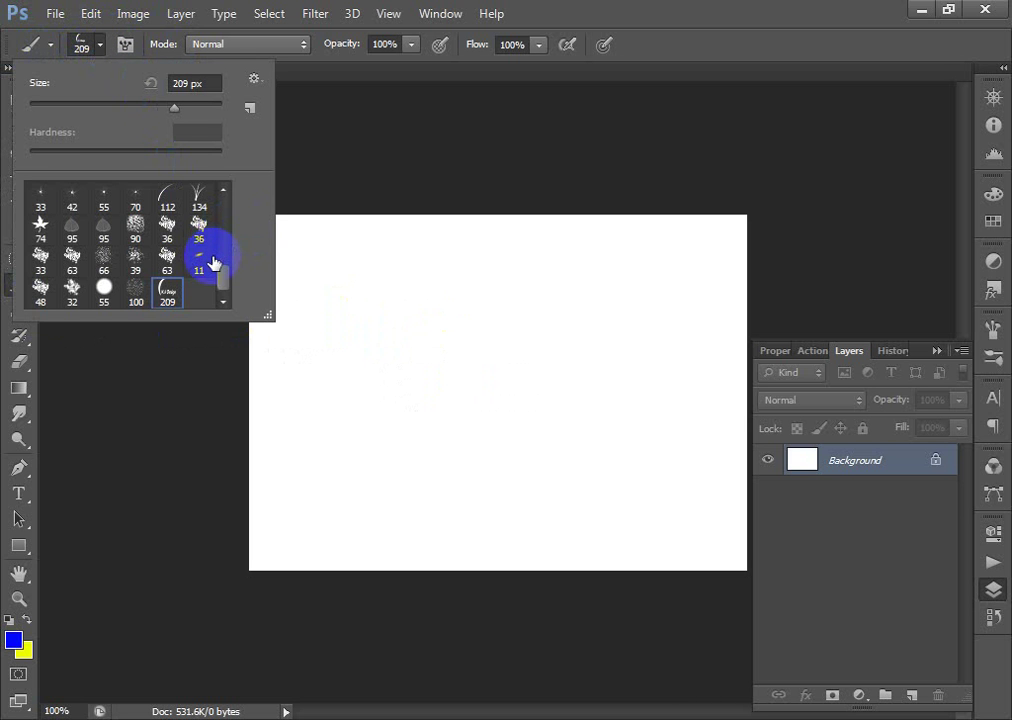
left_click_drag(221, 278, 222, 192)
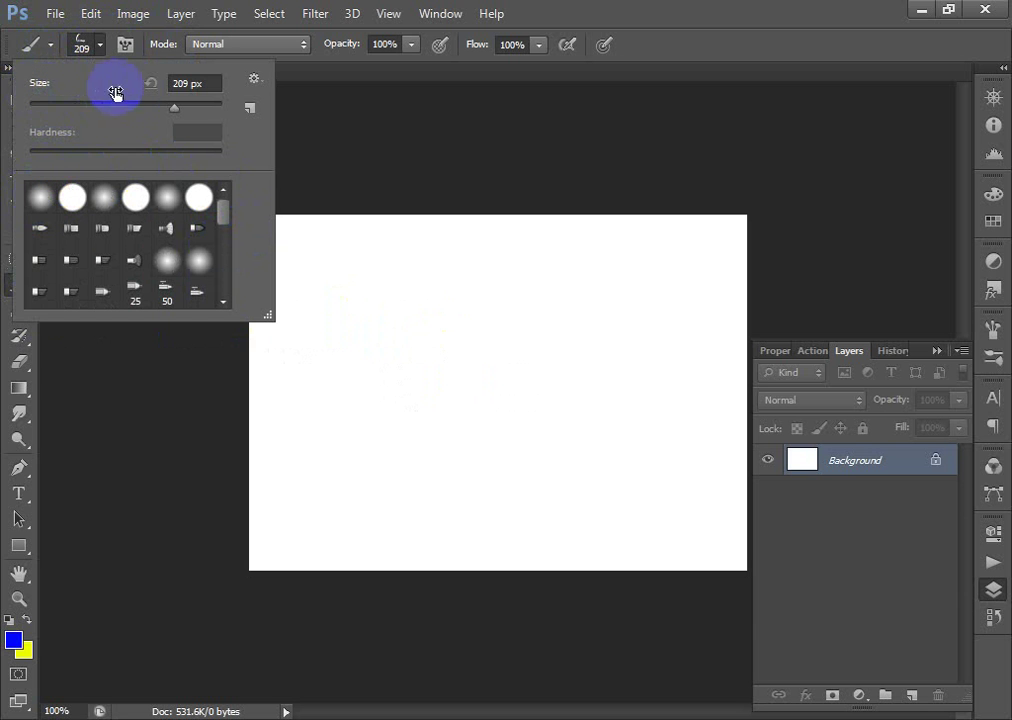
left_click(187, 86)
left_click_drag(180, 105, 106, 122)
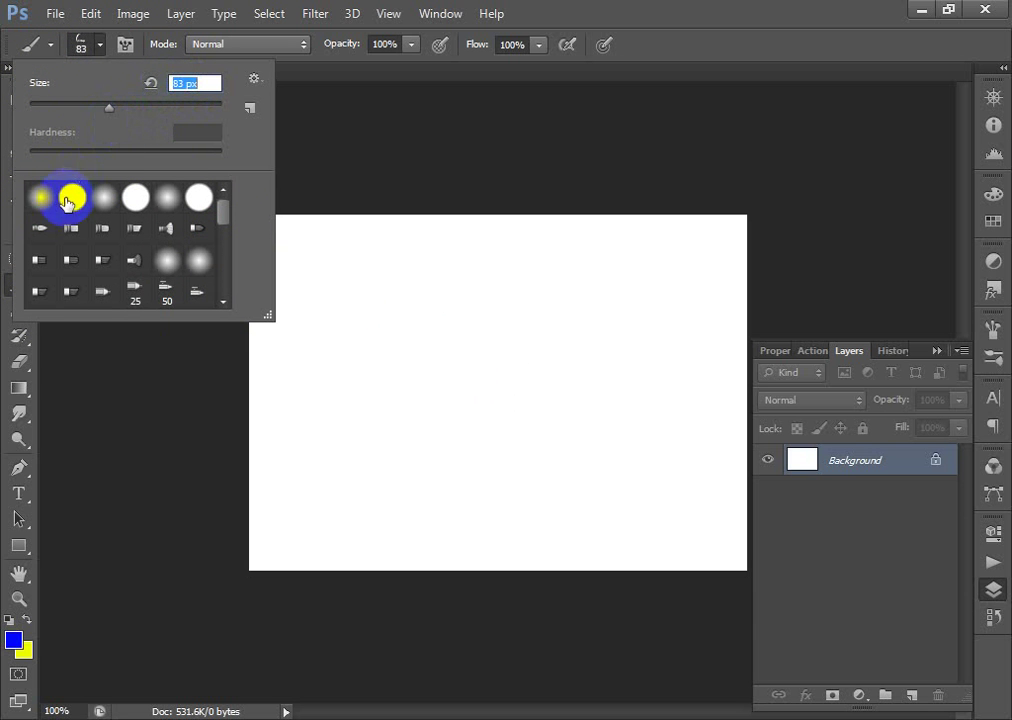
left_click(41, 206)
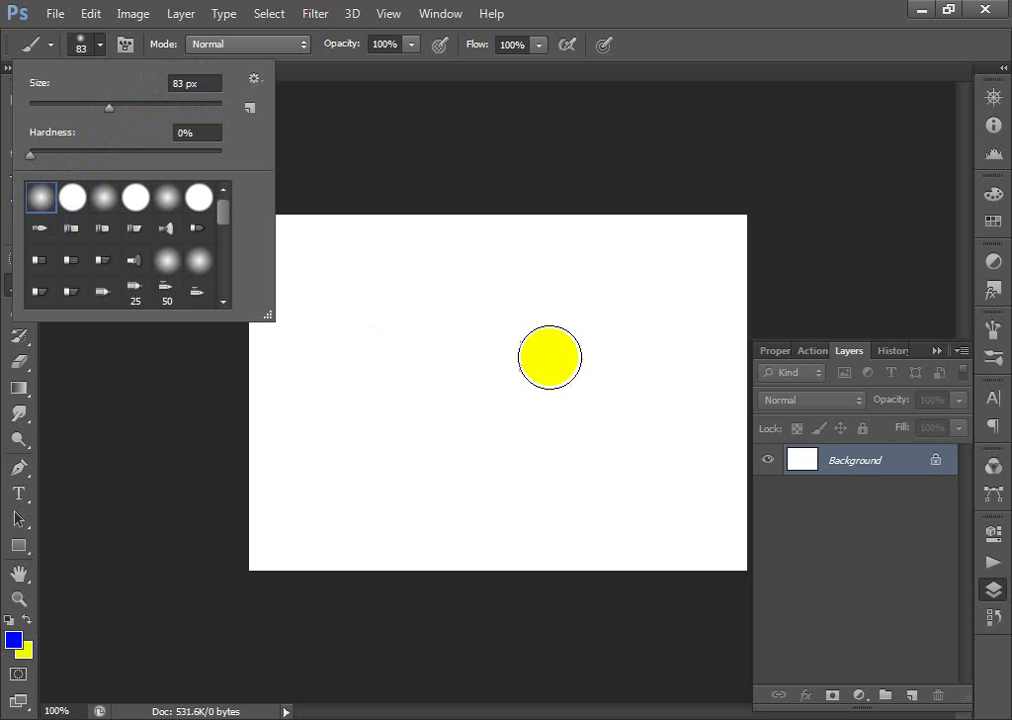
left_click_drag(70, 111, 59, 108)
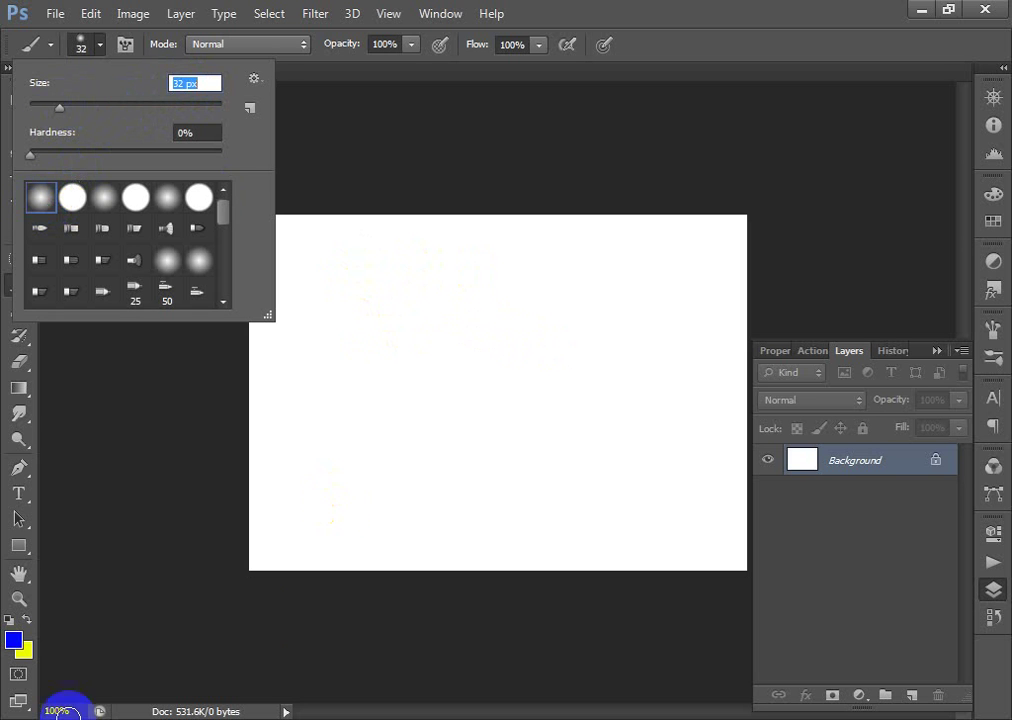
- Paint a single soft blue dab, enlarge the brush to 39 px, and paint a second dab above the first
left_click(469, 420)
left_click(511, 422)
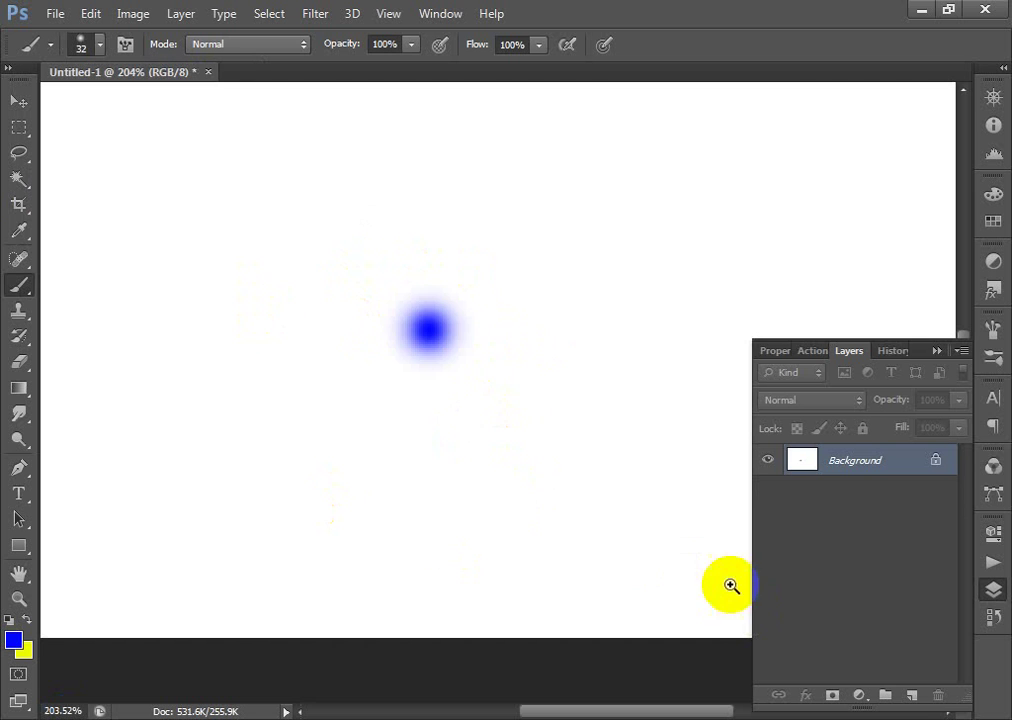
right_click(526, 377)
mouse_move(571, 368)
left_mouse_down()
mouse_move(603, 380)
mouse_move(588, 376)
left_mouse_up()
left_click(429, 216)
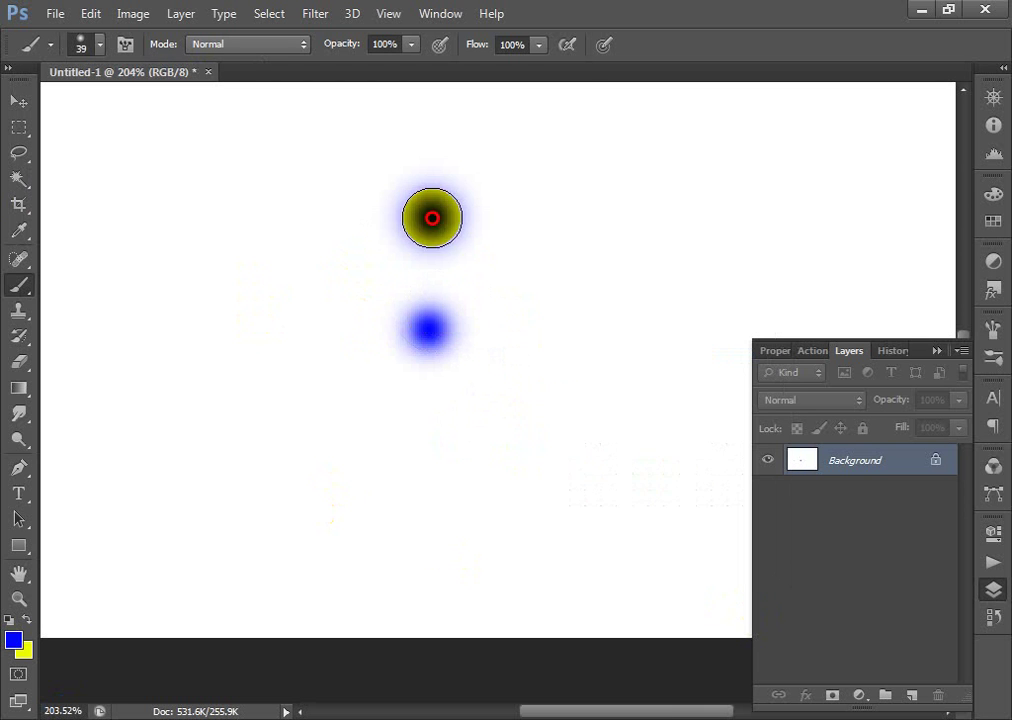
- Paint several freehand blue strokes around the dabs, and undo all brush marks back to a blank canvas
mouse_move(475, 224)
left_mouse_down()
mouse_move(601, 289)
mouse_move(389, 217)
mouse_move(649, 189)
mouse_move(400, 147)
mouse_move(479, 433)
mouse_move(703, 185)
mouse_move(503, 142)
mouse_move(705, 275)
mouse_move(565, 357)
mouse_move(579, 345)
mouse_move(581, 309)
mouse_move(587, 323)
mouse_move(352, 299)
left_mouse_up()
mouse_move(368, 255)
left_mouse_down()
mouse_move(440, 253)
mouse_move(526, 230)
mouse_move(510, 263)
left_mouse_up()
mouse_move(93, 296)
left_mouse_down()
mouse_move(284, 385)
mouse_move(93, 376)
mouse_move(117, 214)
left_mouse_up()
key("ctrl+alt+z")
key("ctrl+alt+z")
key("ctrl+alt+z")
key("ctrl+alt+z")
key("ctrl+alt+z")
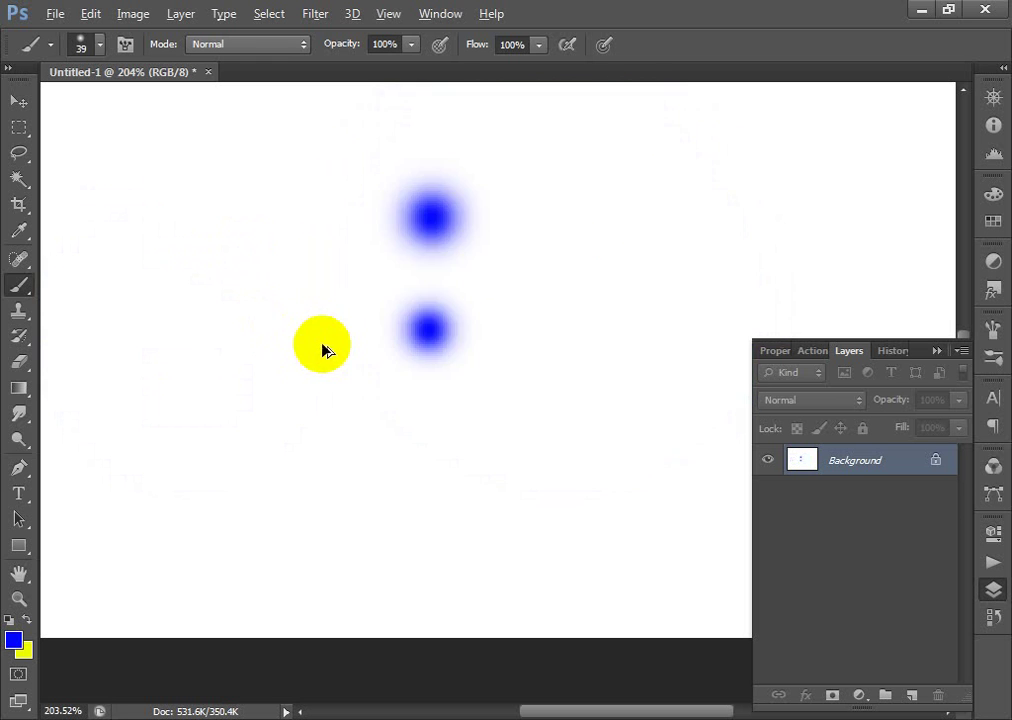
key("ctrl+alt+z")
key("ctrl+alt+z")
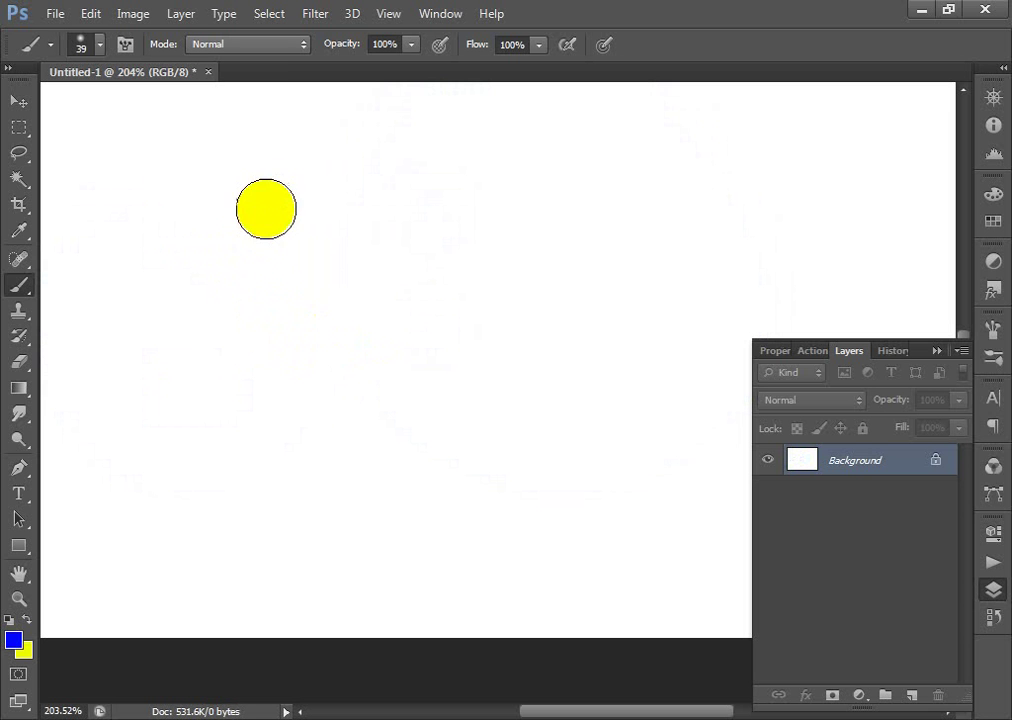
- Paint a rough blue box with a roof-like stroke above it, and undo both strokes
mouse_move(265, 208)
left_mouse_down()
mouse_move(290, 486)
mouse_move(677, 479)
mouse_move(688, 396)
mouse_move(638, 221)
mouse_move(392, 184)
mouse_move(298, 196)
left_mouse_up()
left_click_drag(433, 261, 510, 542)
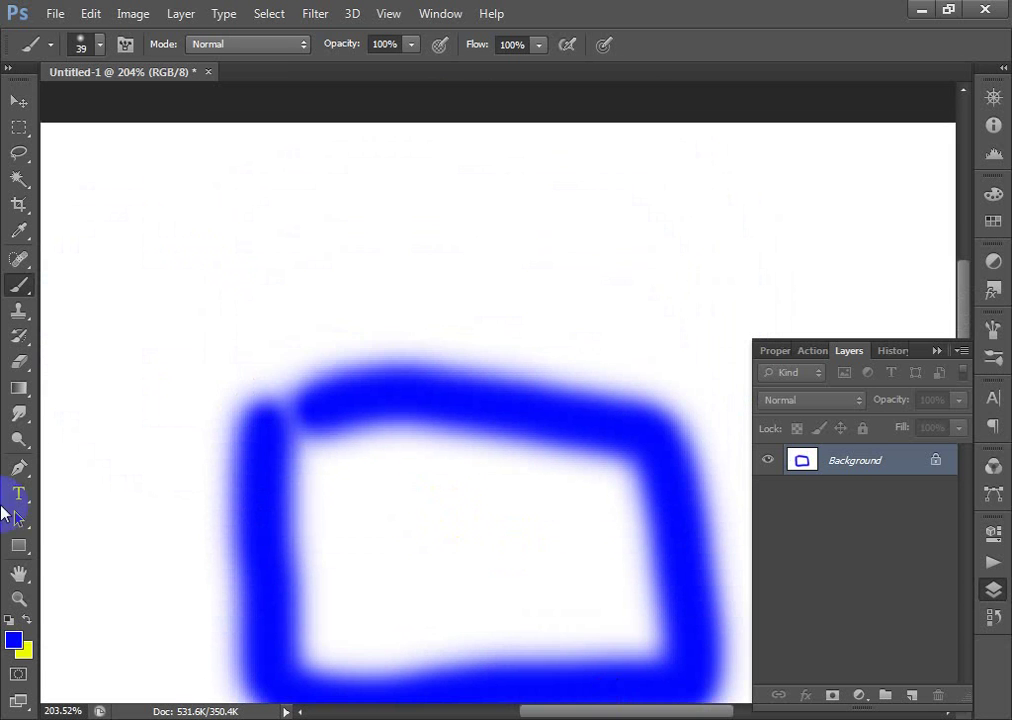
mouse_move(140, 492)
left_mouse_down()
mouse_move(264, 342)
mouse_move(510, 163)
mouse_move(714, 573)
mouse_move(736, 589)
mouse_move(352, 327)
mouse_move(385, 355)
left_mouse_up()
key("ctrl+minus")
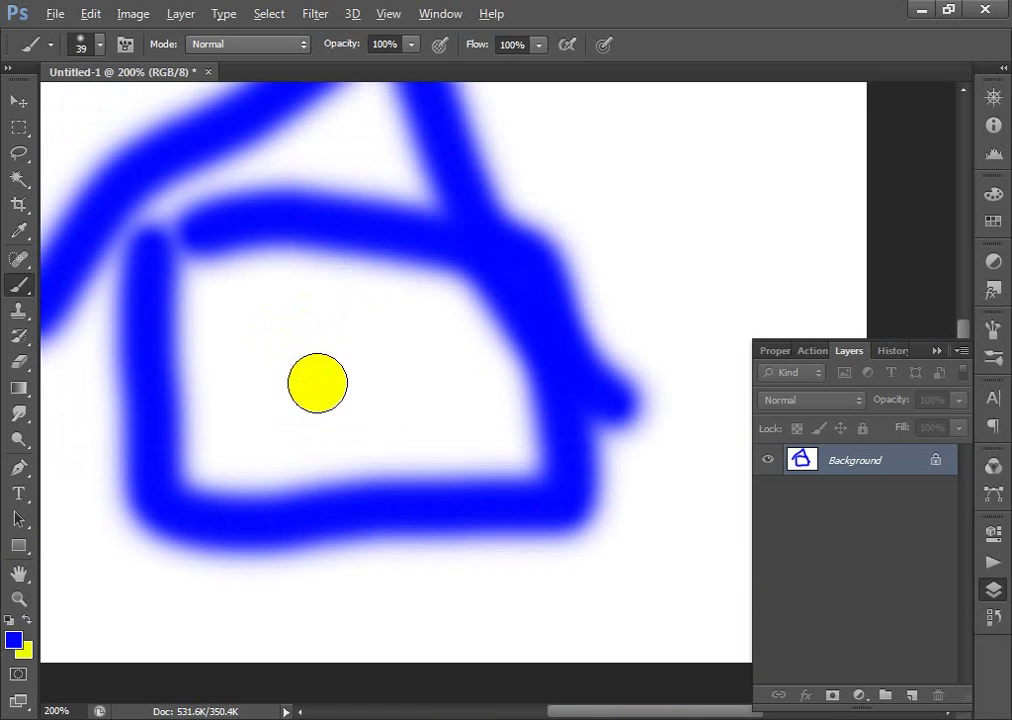
key("ctrl+alt+z")
key("ctrl+alt+z")
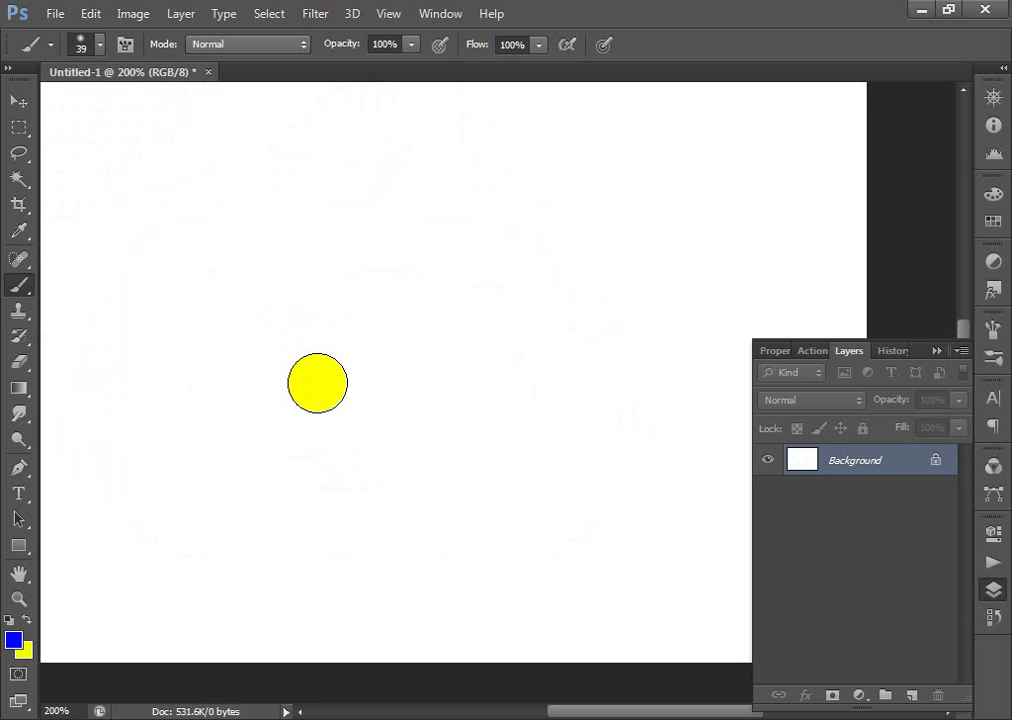
- Switch the brush to the first hard round tip at 100% hardness, set its size to 28 px, and paint a single blue dab
left_click(102, 46)
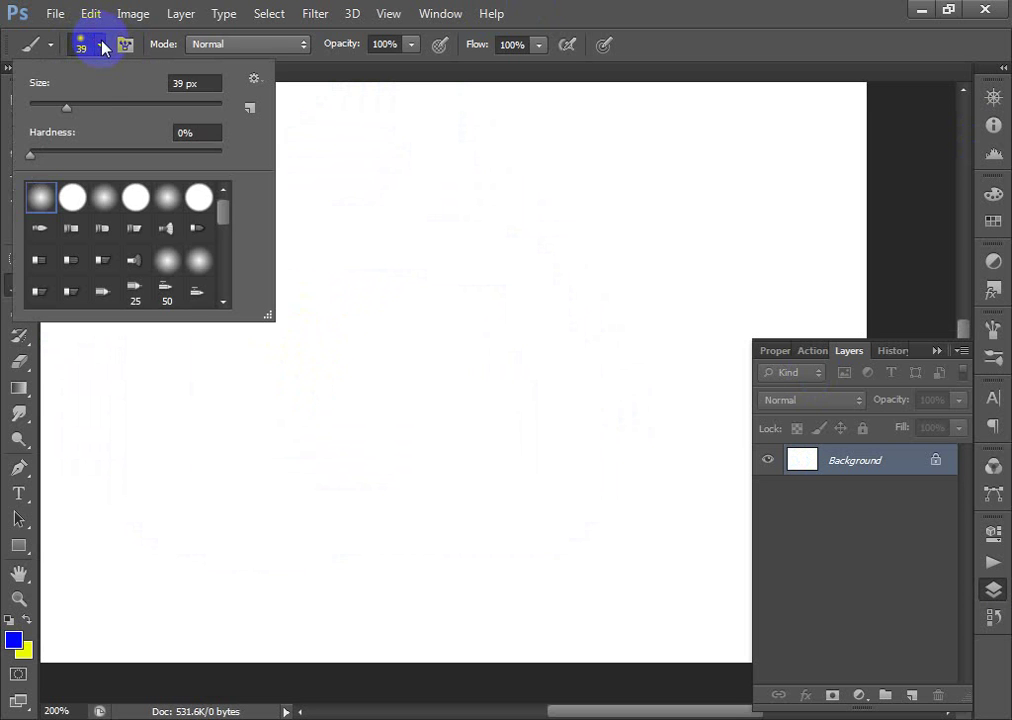
left_click(43, 204)
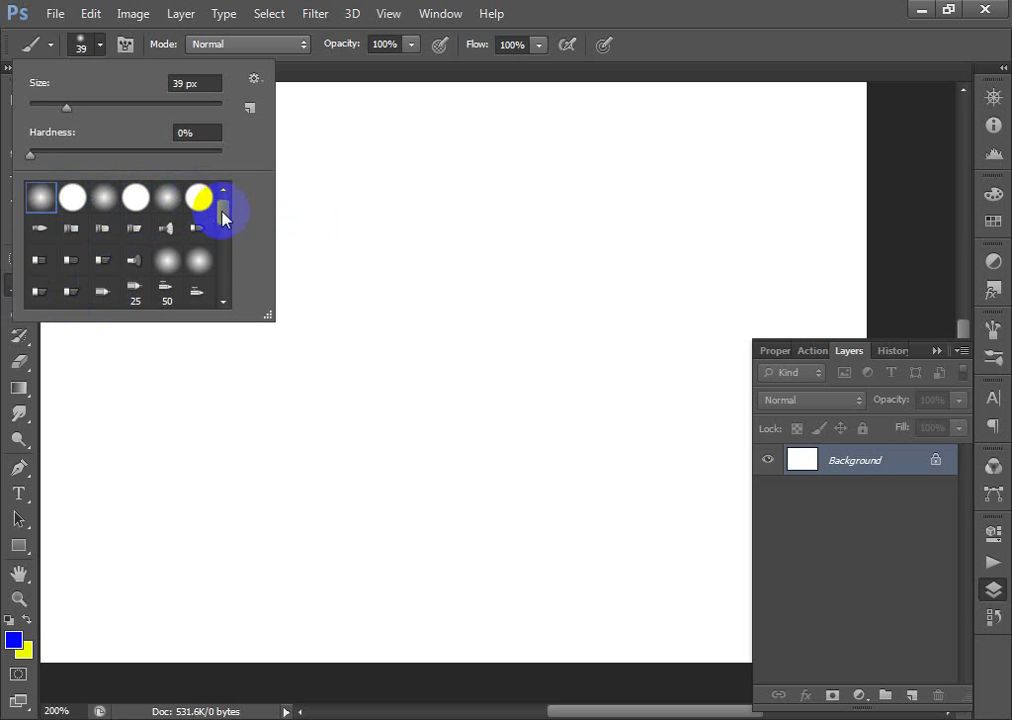
mouse_move(224, 219)
left_mouse_down()
mouse_move(239, 293)
mouse_move(220, 193)
left_mouse_up()
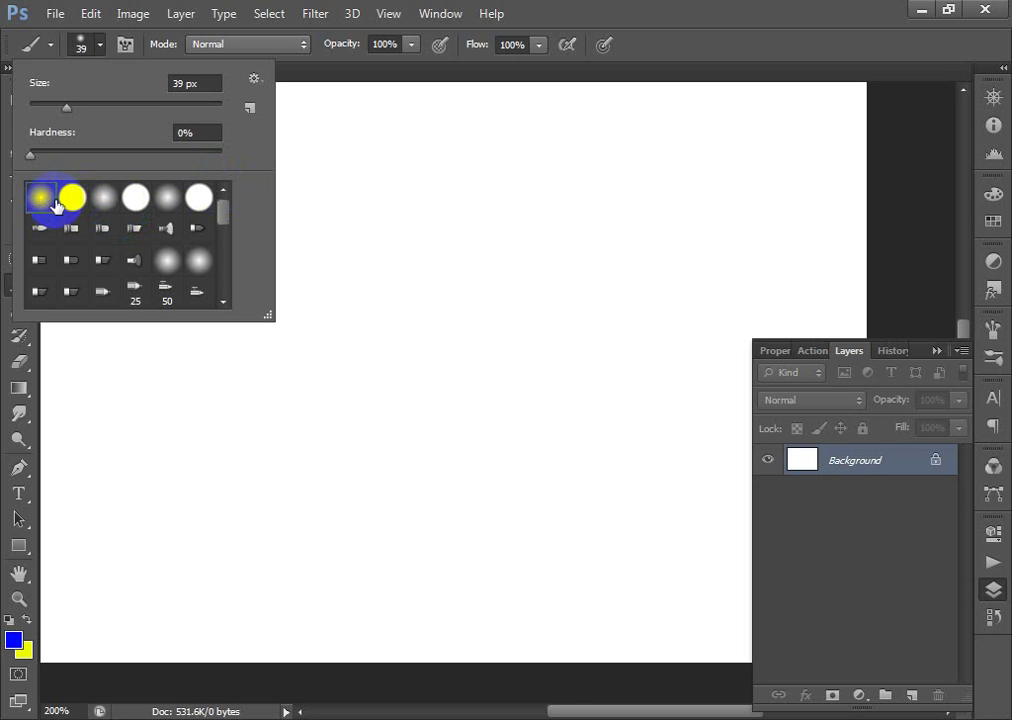
left_click(72, 197)
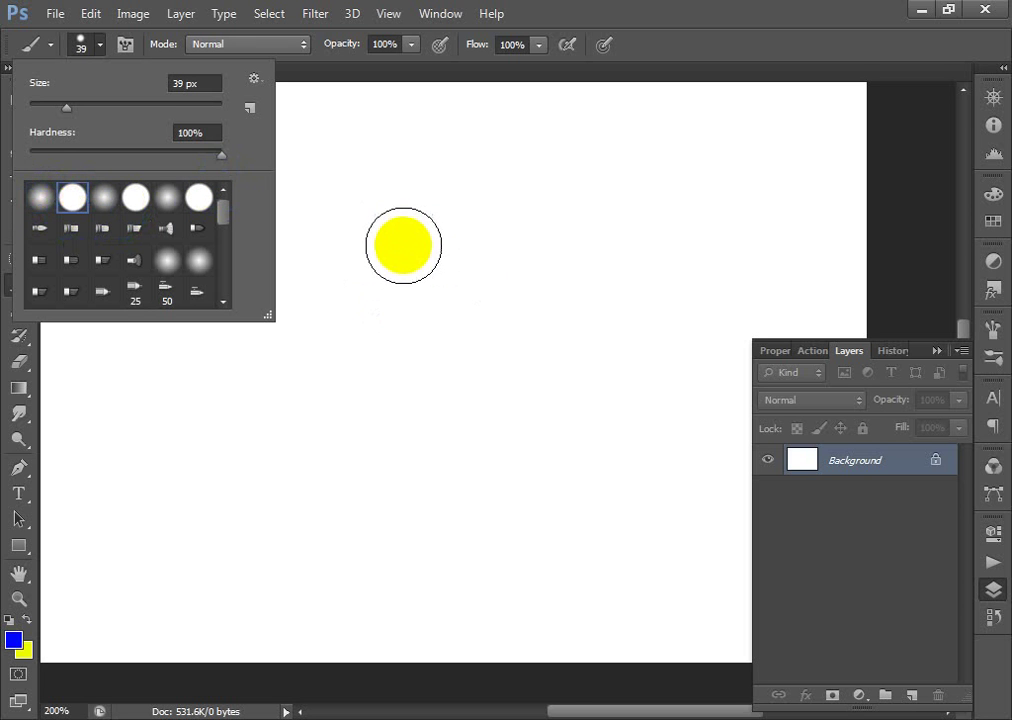
right_click(405, 233)
left_click_drag(460, 273, 449, 273)
left_click(320, 251)
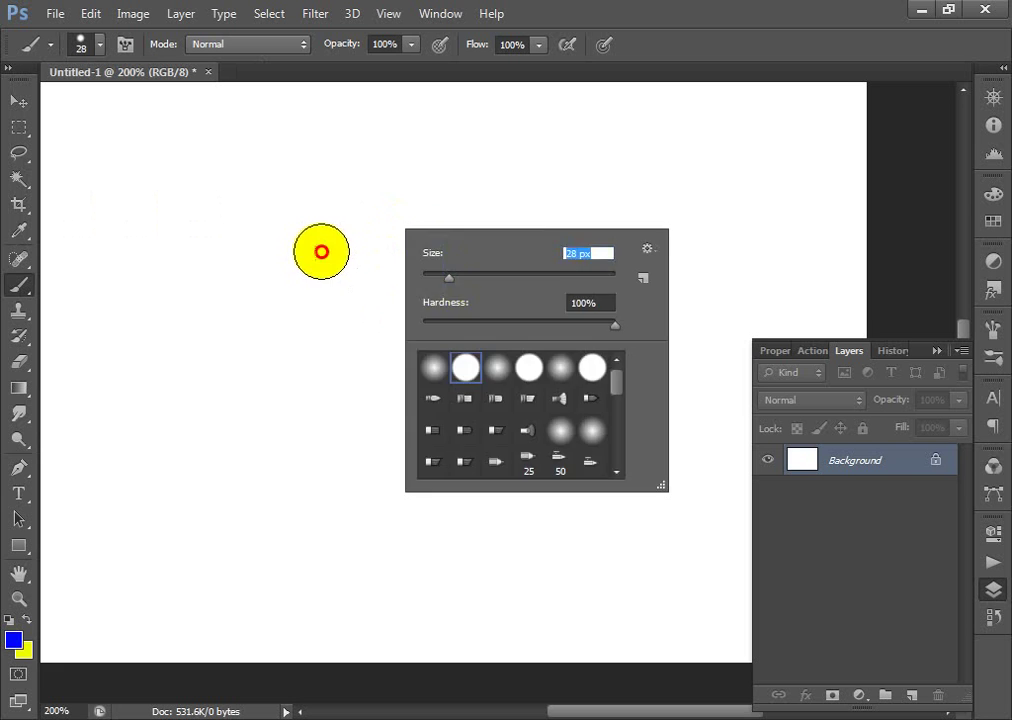
key("ctrl+space")
left_click_drag(137, 143, 522, 486)
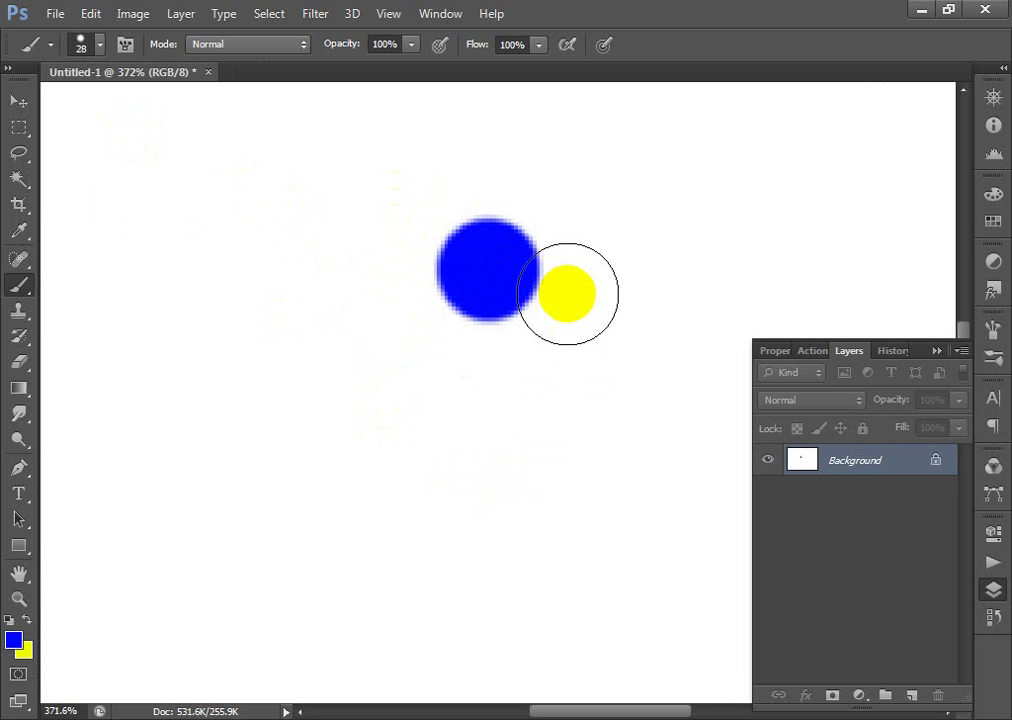
- Reduce the brush size to 11 px, and raise it to 16 px while keeping the hard round tip
key("ctrl+minus")
key("ctrl+minus")
key("ctrl+minus")
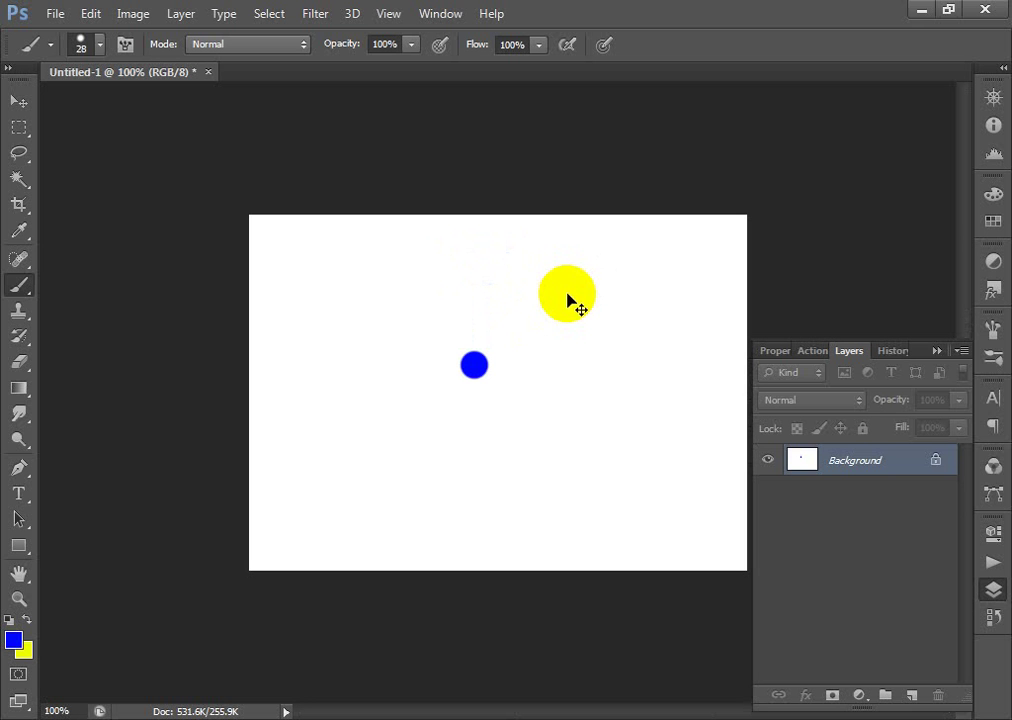
key("ctrl+space")
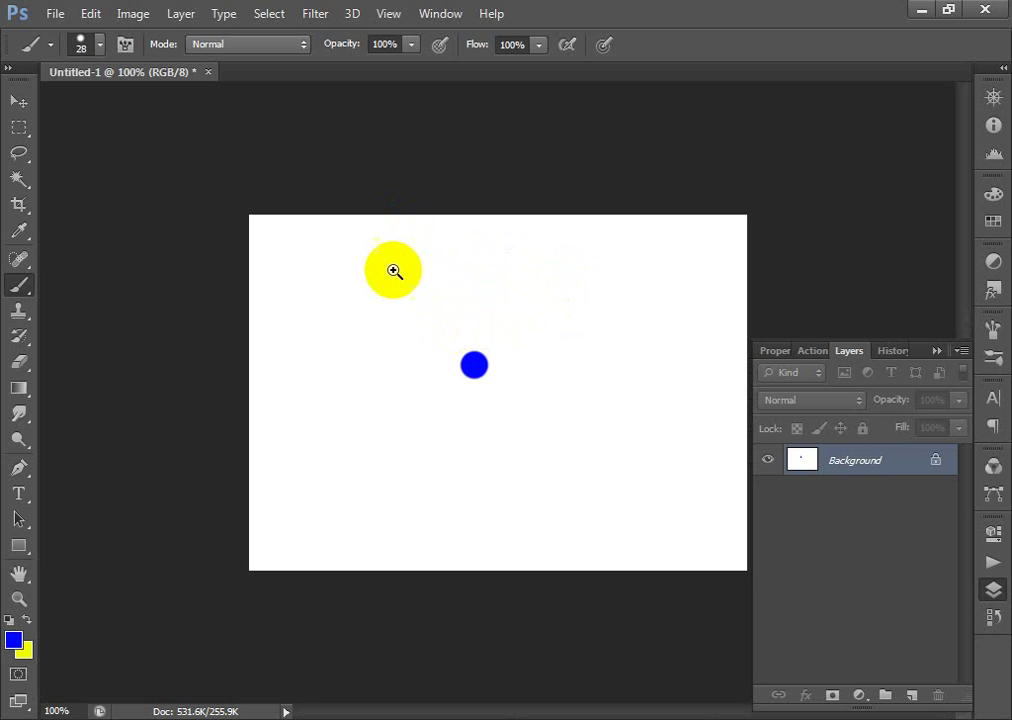
left_click_drag(352, 283, 632, 451)
right_click(540, 310)
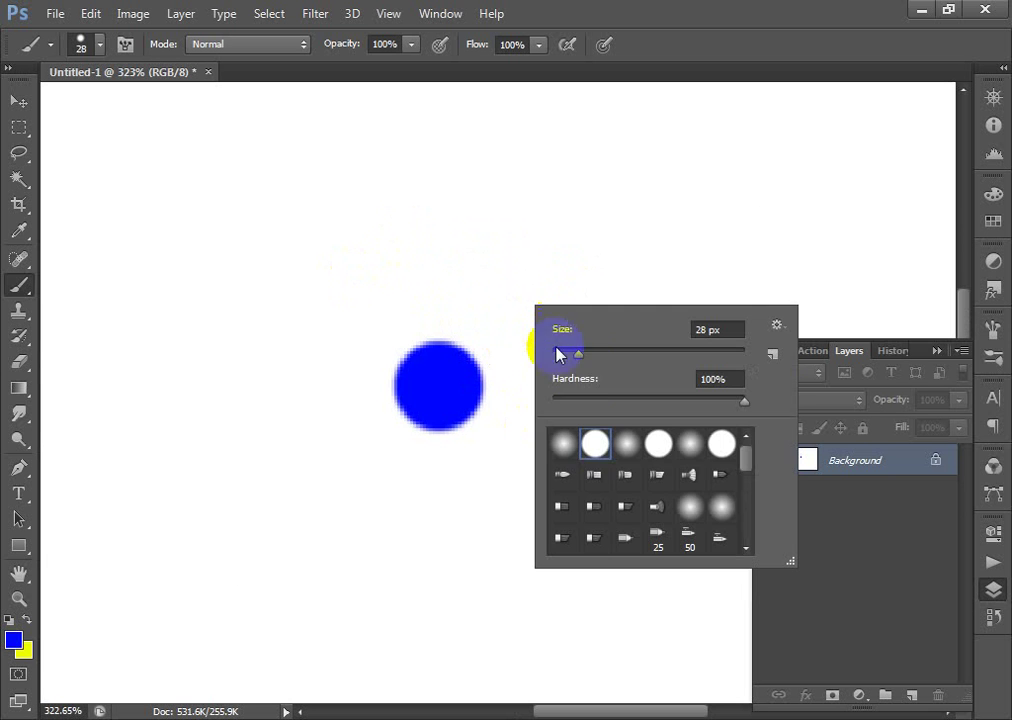
mouse_move(558, 355)
left_mouse_down()
mouse_move(575, 356)
mouse_move(562, 354)
left_mouse_up()
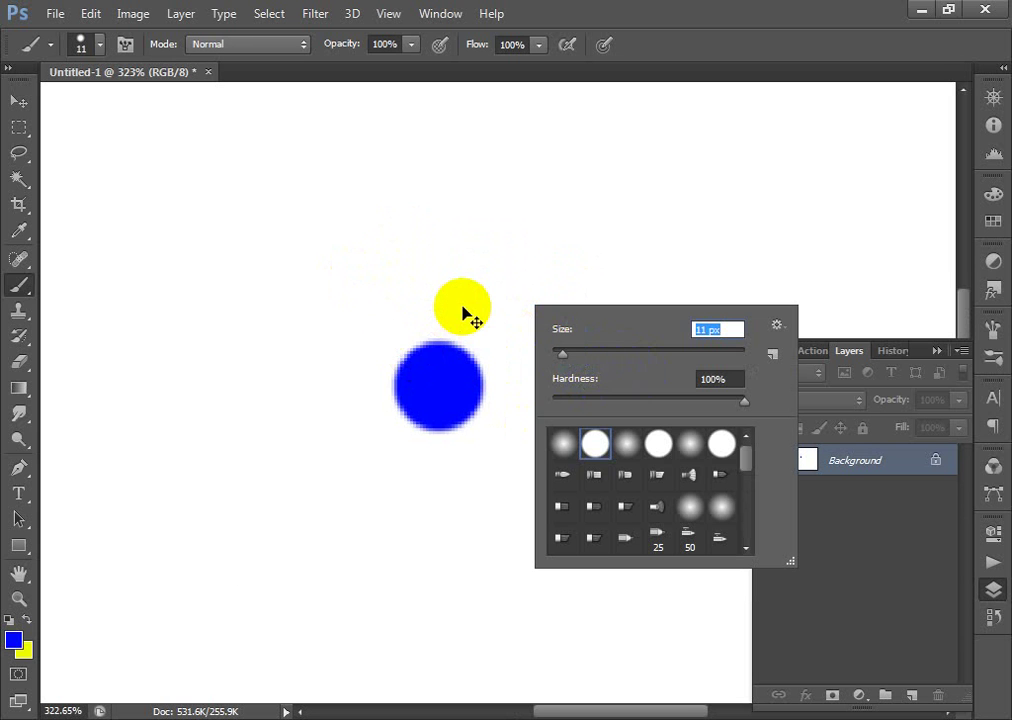
key("ctrl+minus")
key("ctrl+minus")
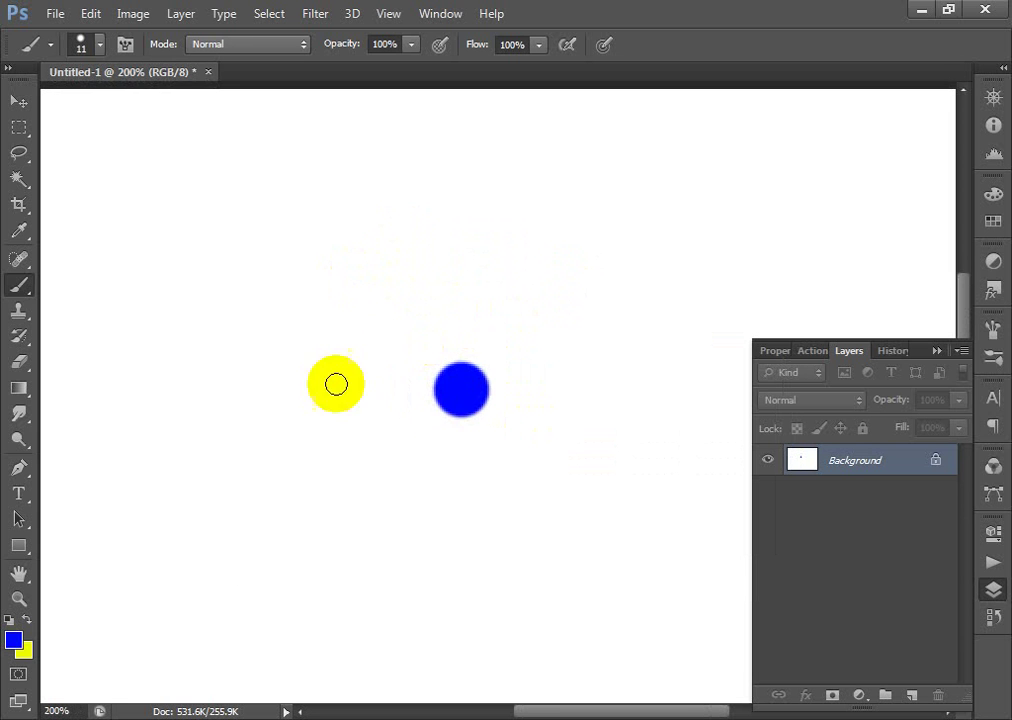
right_click(270, 346)
left_click_drag(289, 389, 302, 397)
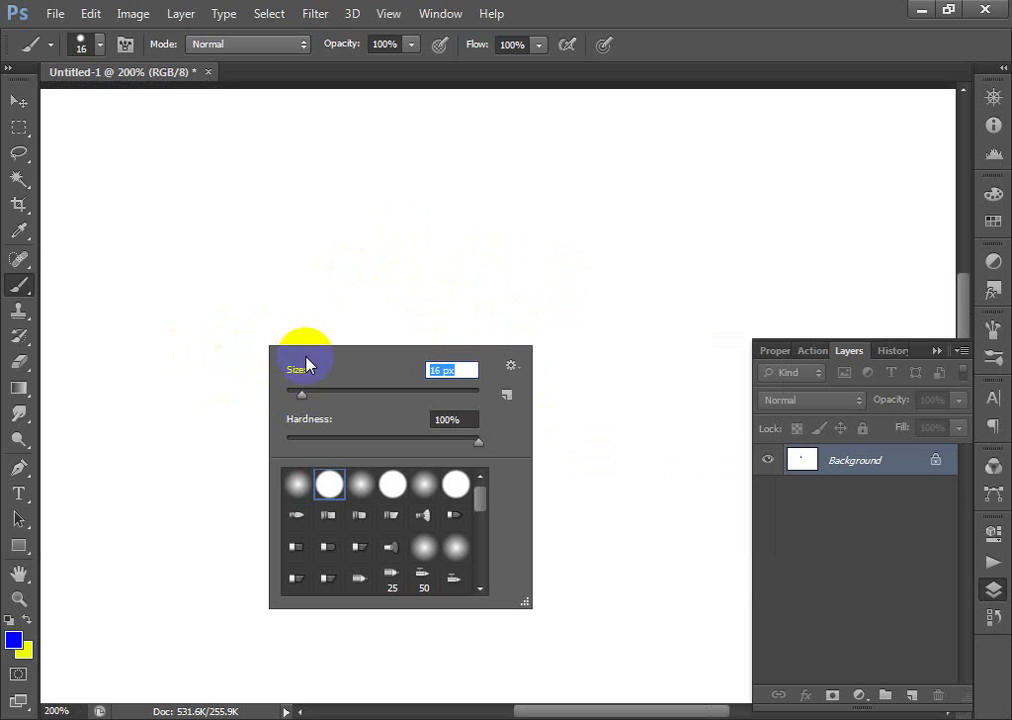
left_click(82, 40)
left_click(94, 44)
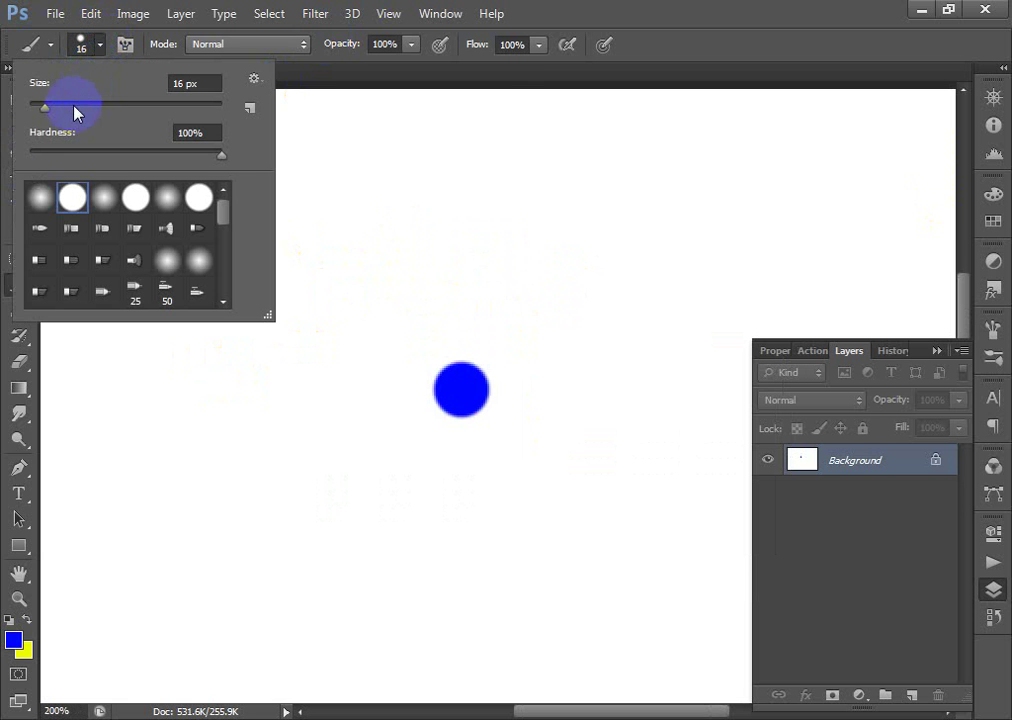
left_click(38, 199)
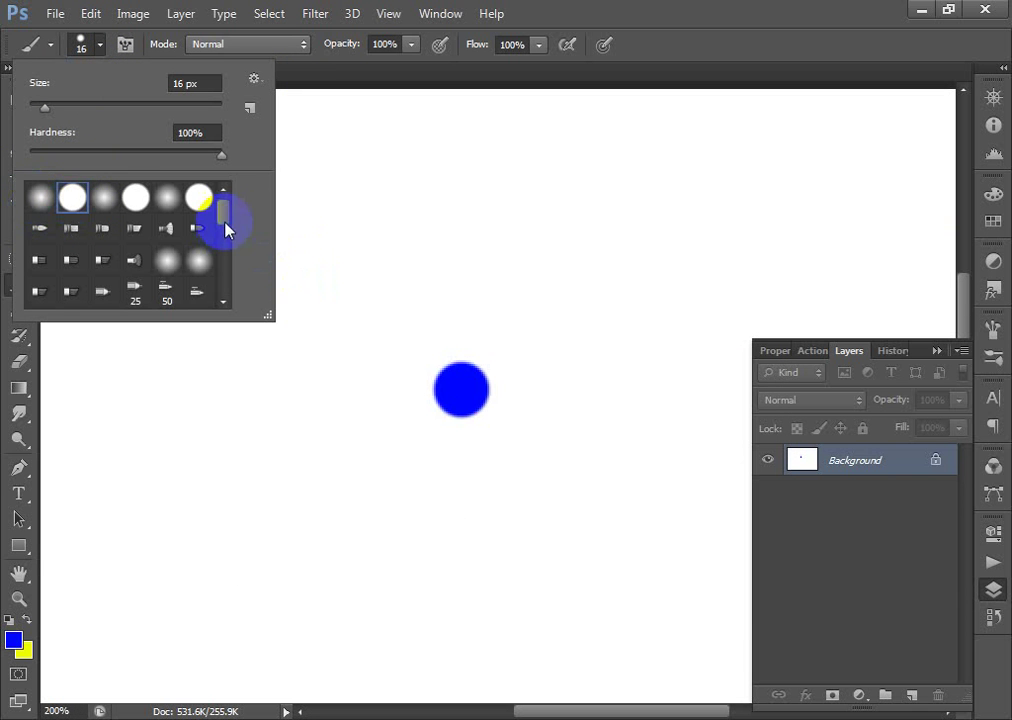
mouse_move(223, 218)
left_mouse_down()
mouse_move(226, 245)
mouse_move(226, 219)
left_mouse_up()
left_click(580, 22)
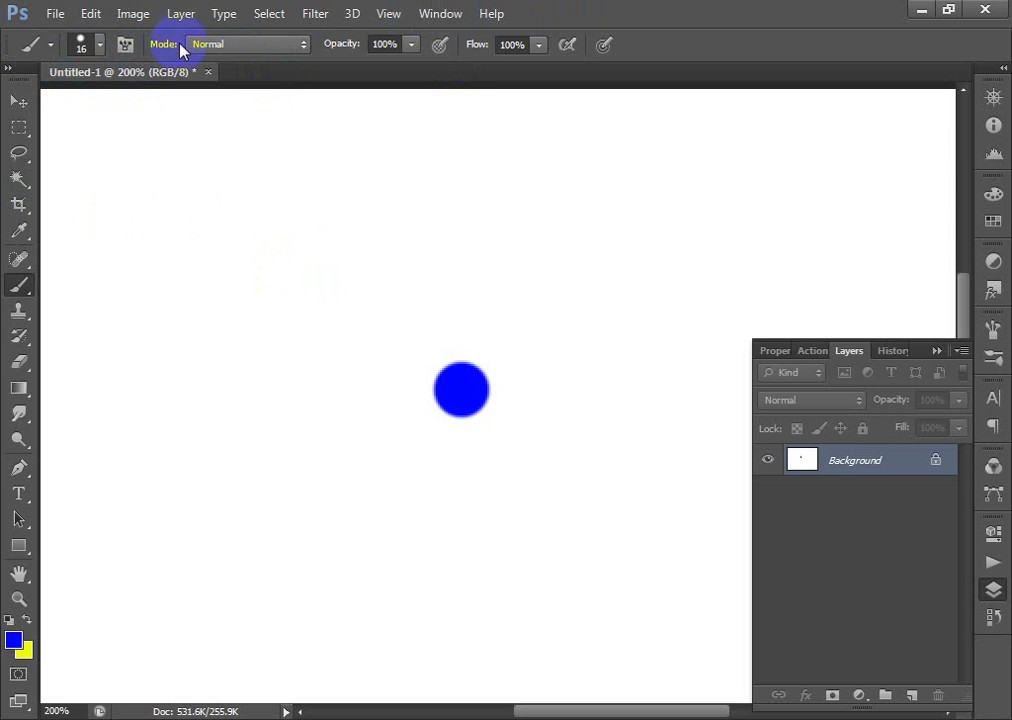
- Paint a freehand blue loop above the dab with the brush mode set to Linear Burn, and undo the stroke
left_click(240, 45)
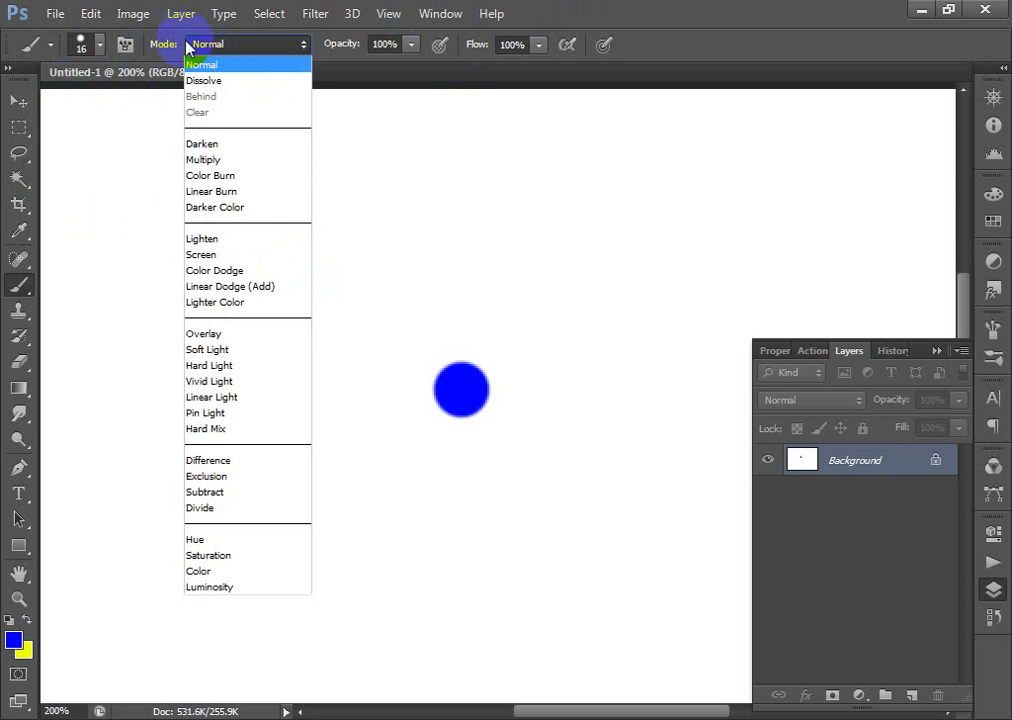
left_click(226, 192)
mouse_move(533, 205)
left_mouse_down()
mouse_move(492, 275)
mouse_move(522, 219)
mouse_move(558, 274)
left_mouse_up()
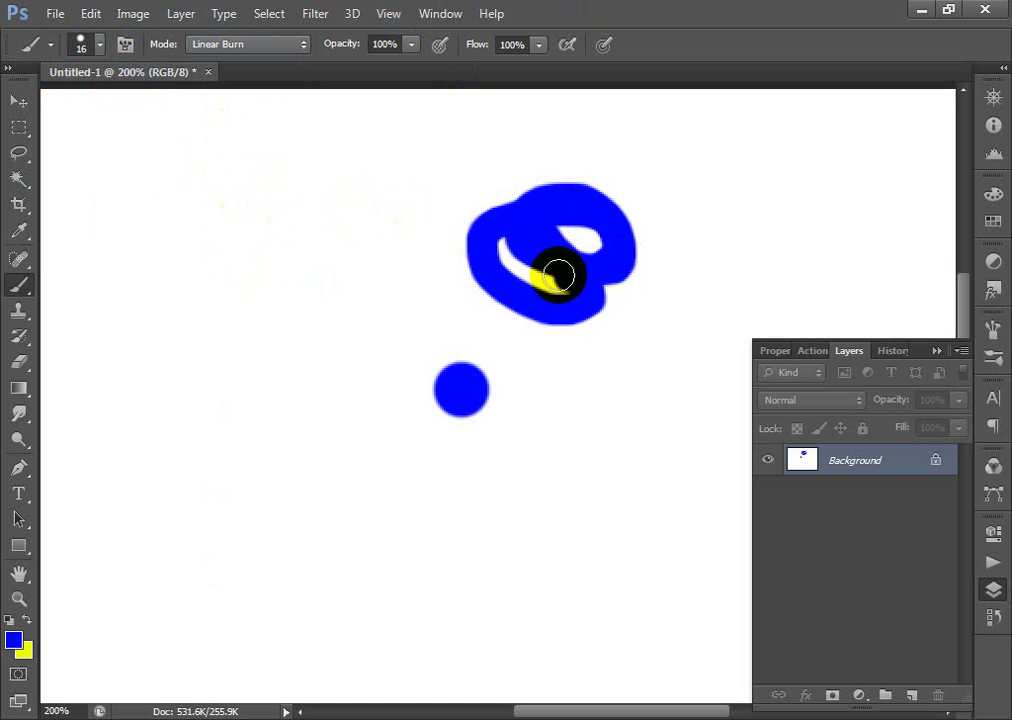
key("ctrl+z")
- Paint freehand blue strokes with the brush mode set to Dissolve, and undo all marks, including the dab, back to a blank canvas
left_click(245, 46)
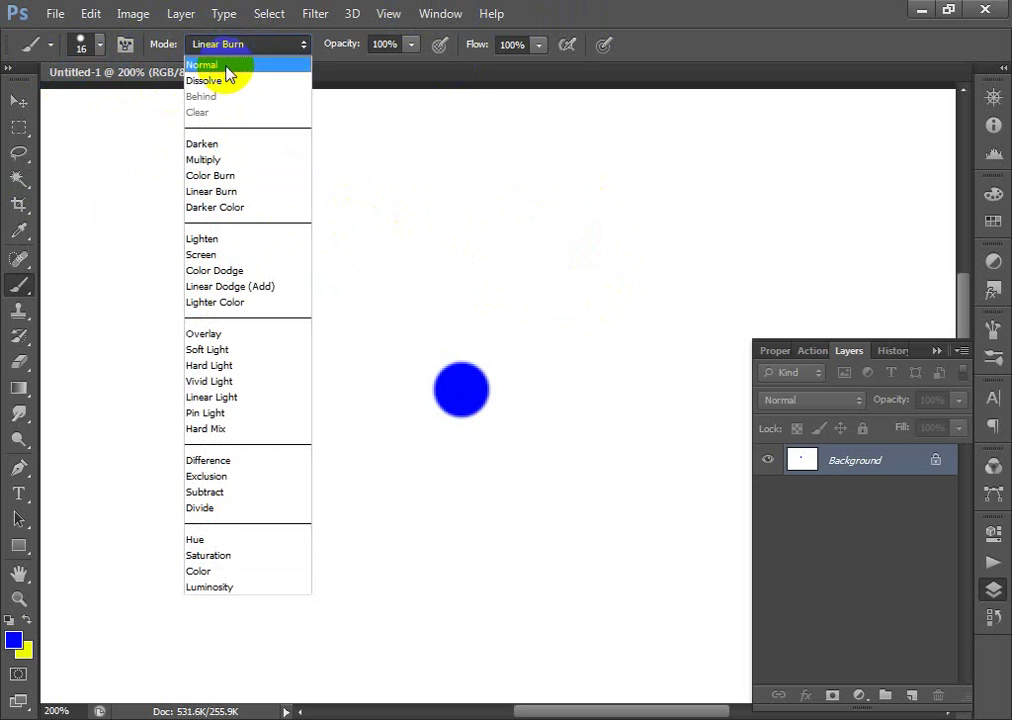
left_click(210, 84)
mouse_move(389, 242)
left_mouse_down()
mouse_move(452, 280)
mouse_move(436, 201)
mouse_move(453, 150)
mouse_move(452, 251)
mouse_move(542, 174)
mouse_move(574, 210)
mouse_move(562, 222)
left_mouse_up()
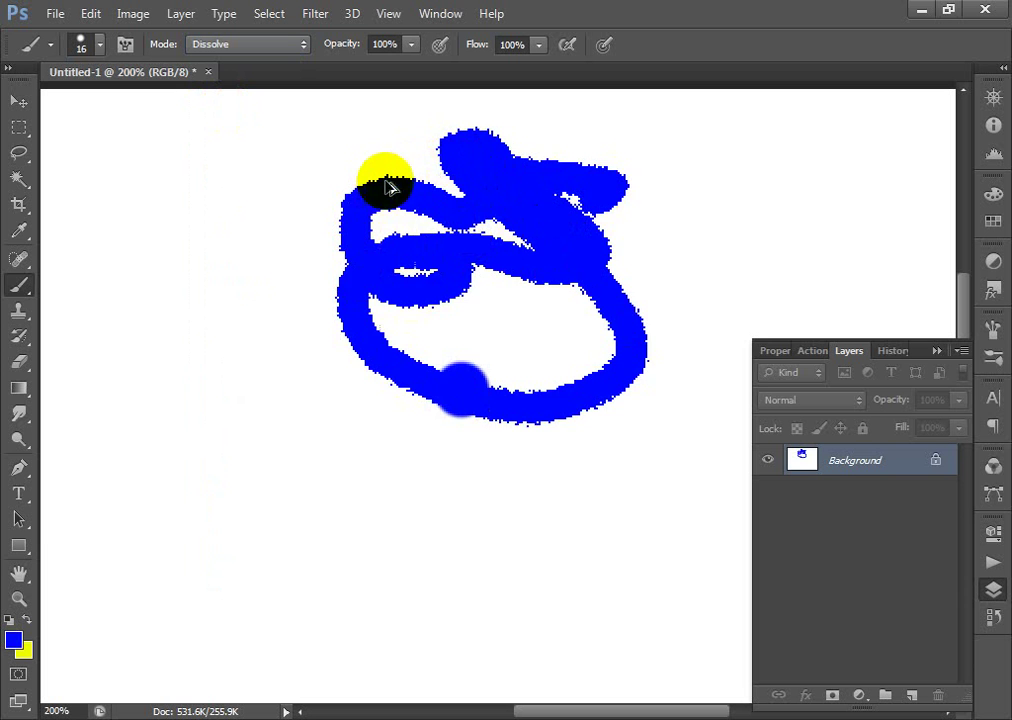
key("ctrl+alt+z")
key("ctrl+alt+z")
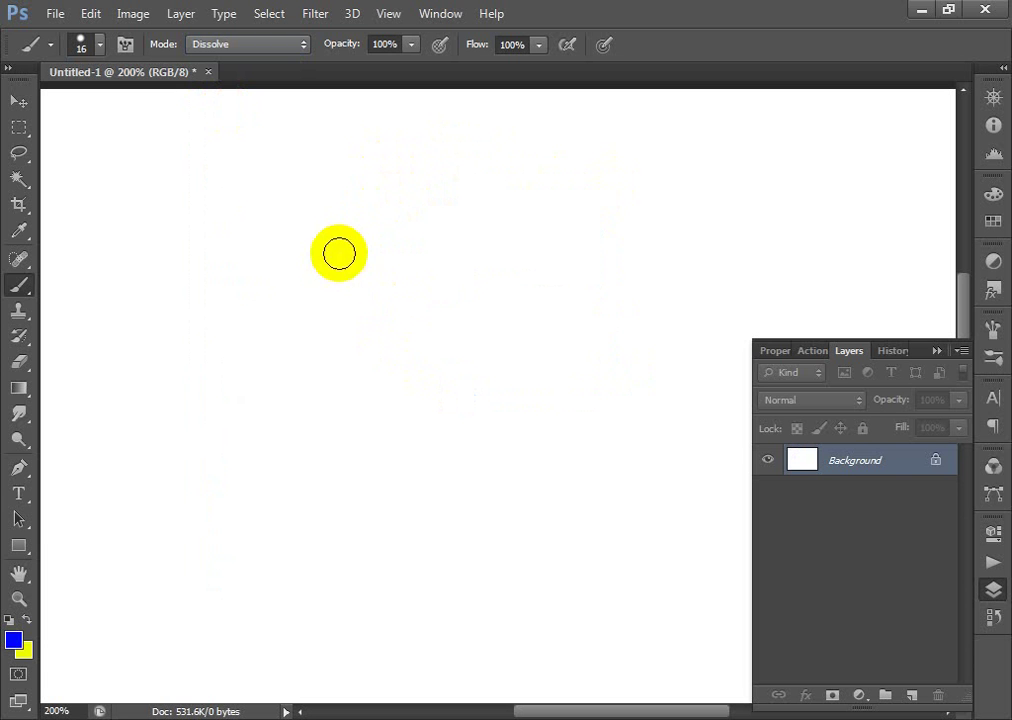
mouse_move(338, 253)
left_mouse_down()
mouse_move(316, 228)
mouse_move(370, 112)
left_mouse_up()
key("ctrl+z")
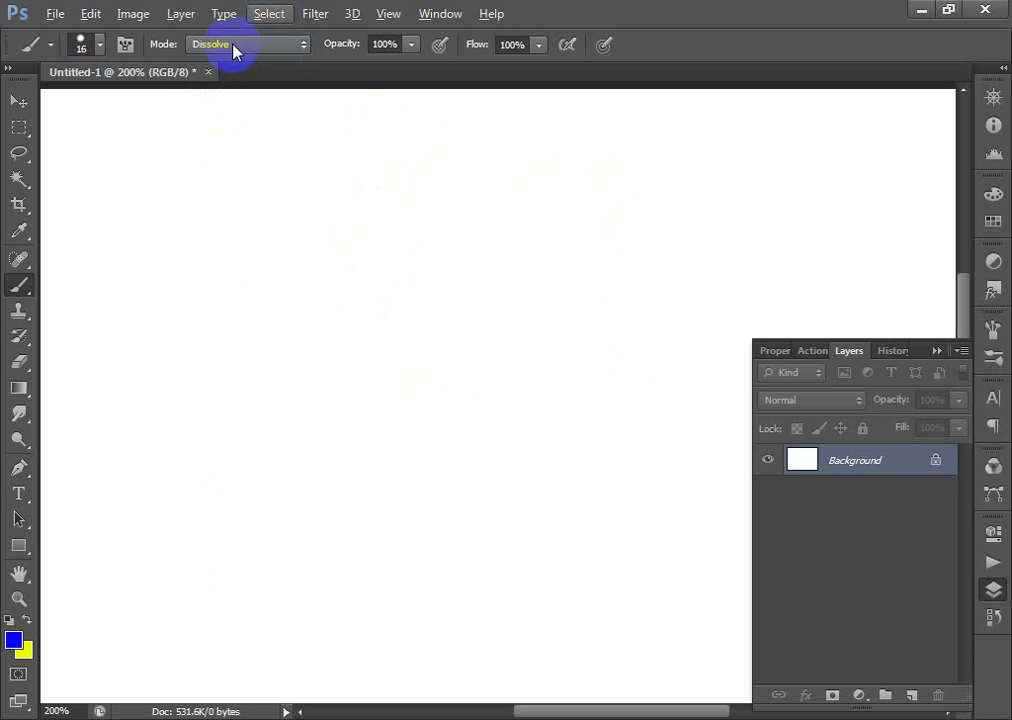
- Set the brush's blend mode to Darken
left_click(235, 44)
left_click(201, 144)
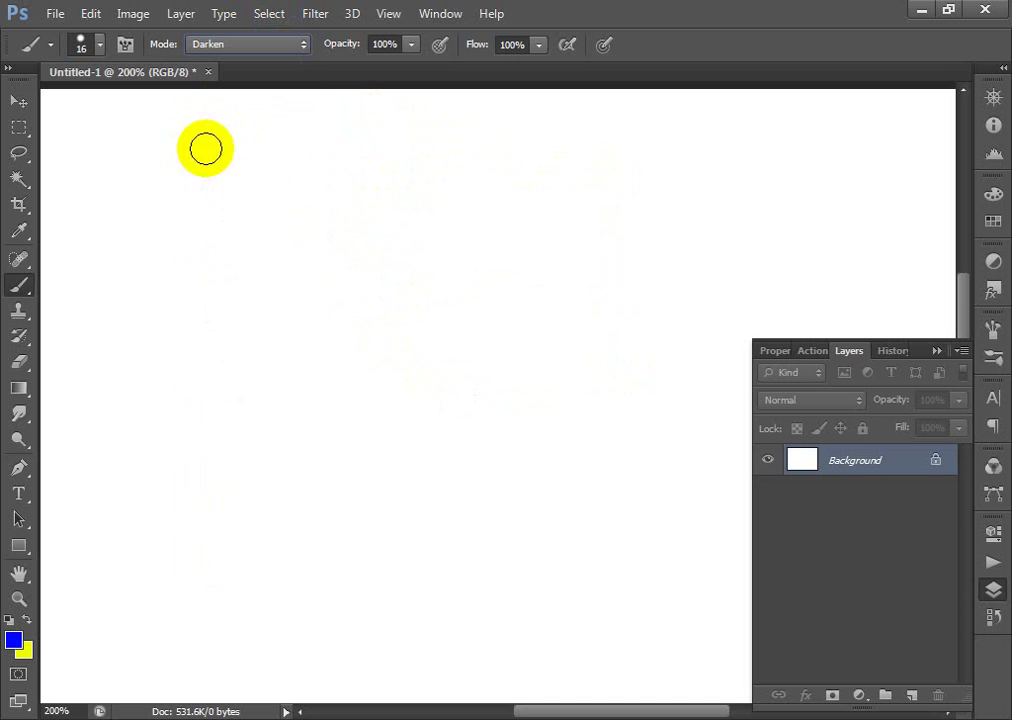
- Try blue brush strokes on the blank canvas in Darken and Multiply modes, undoing each stroke
mouse_move(451, 309)
left_mouse_down()
mouse_move(518, 401)
mouse_move(456, 282)
mouse_move(576, 288)
left_mouse_up()
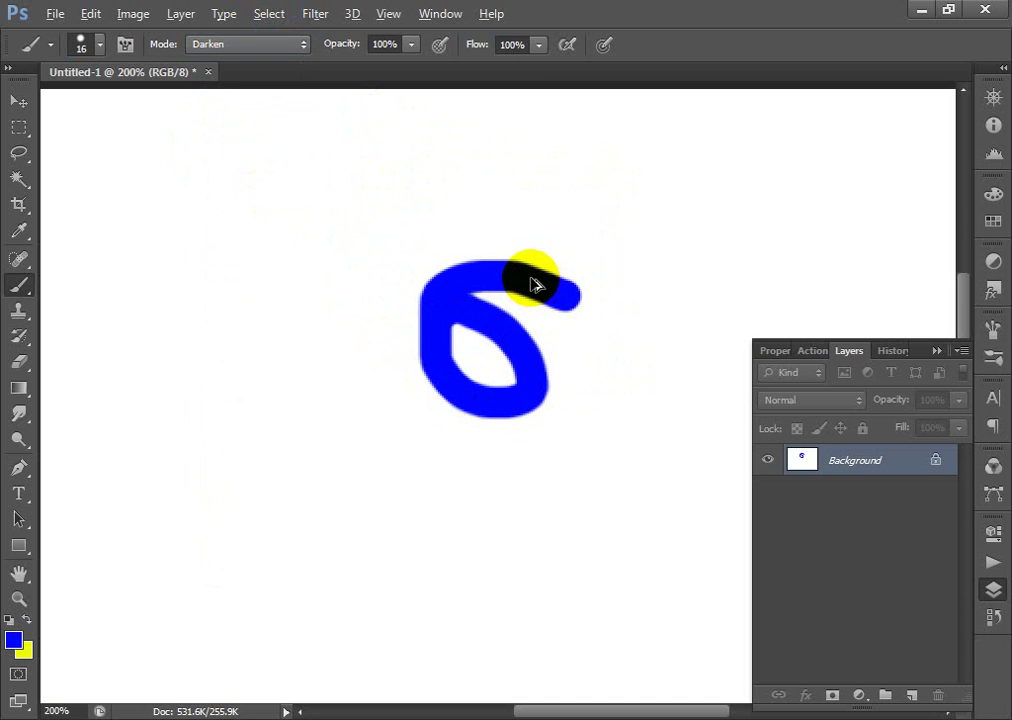
key("ctrl+z")
left_click(252, 47)
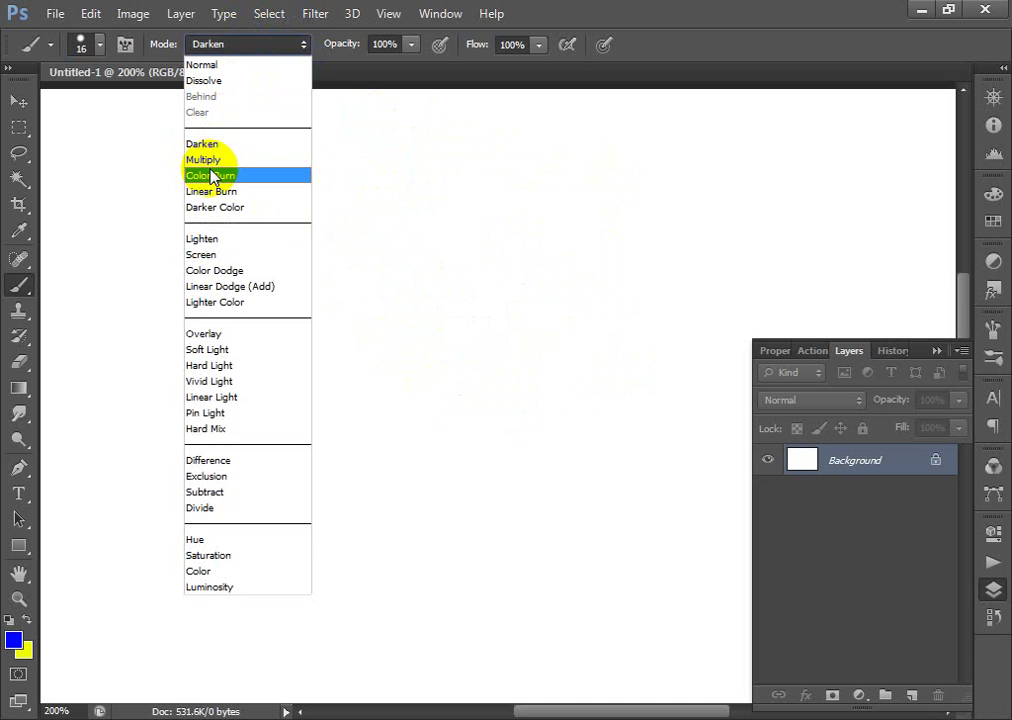
left_click(201, 158)
mouse_move(486, 293)
left_mouse_down()
mouse_move(583, 343)
mouse_move(544, 348)
mouse_move(445, 311)
left_mouse_up()
key("ctrl+z")
left_click(55, 13)
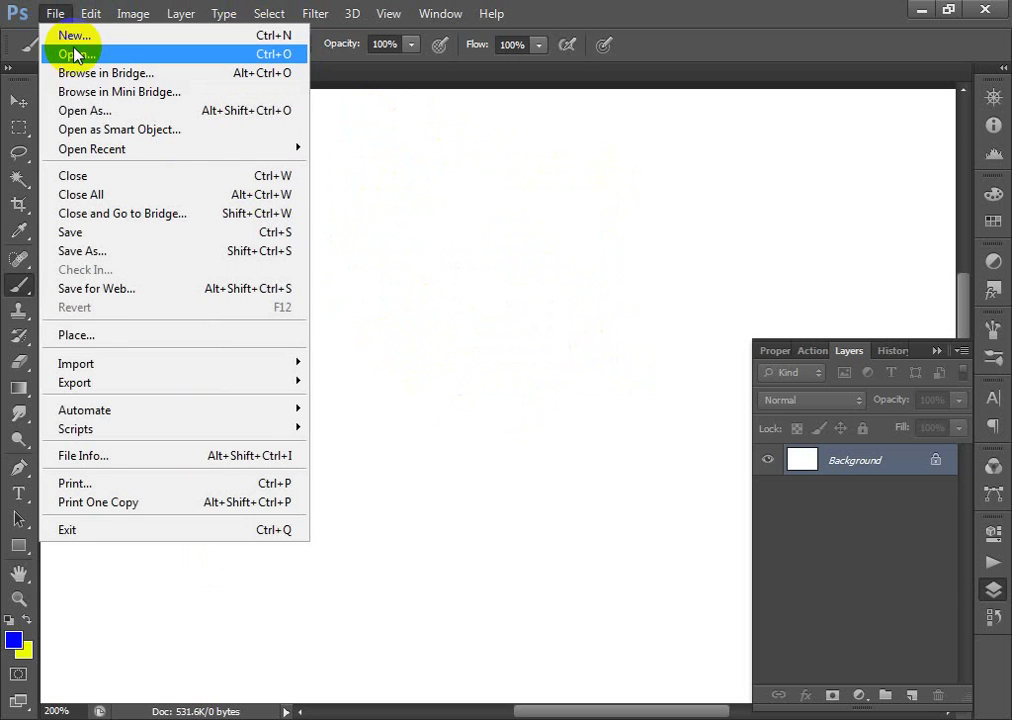
left_click(76, 36)
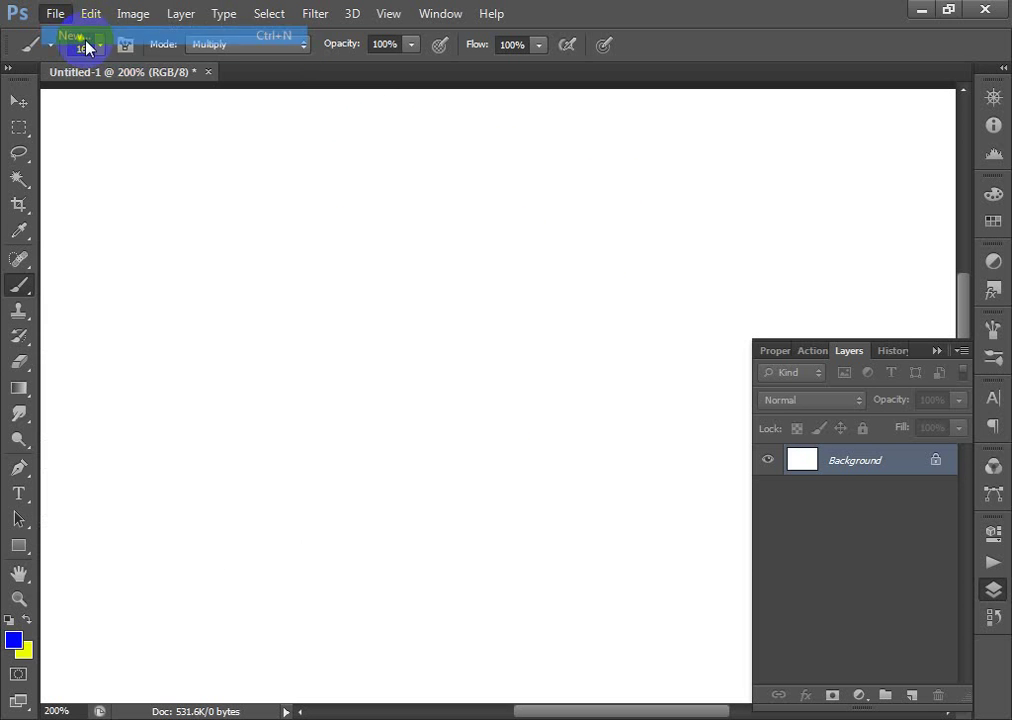
key("Escape")
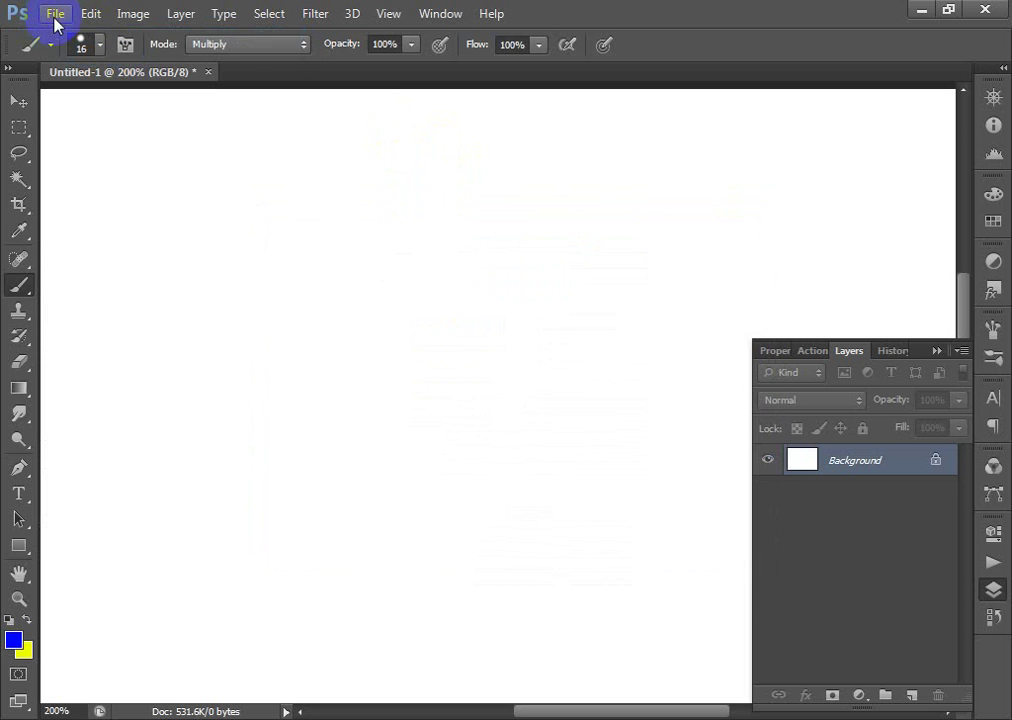
- Open the hgjhg image from the My Pictures folder
left_click(55, 13)
left_click(80, 52)
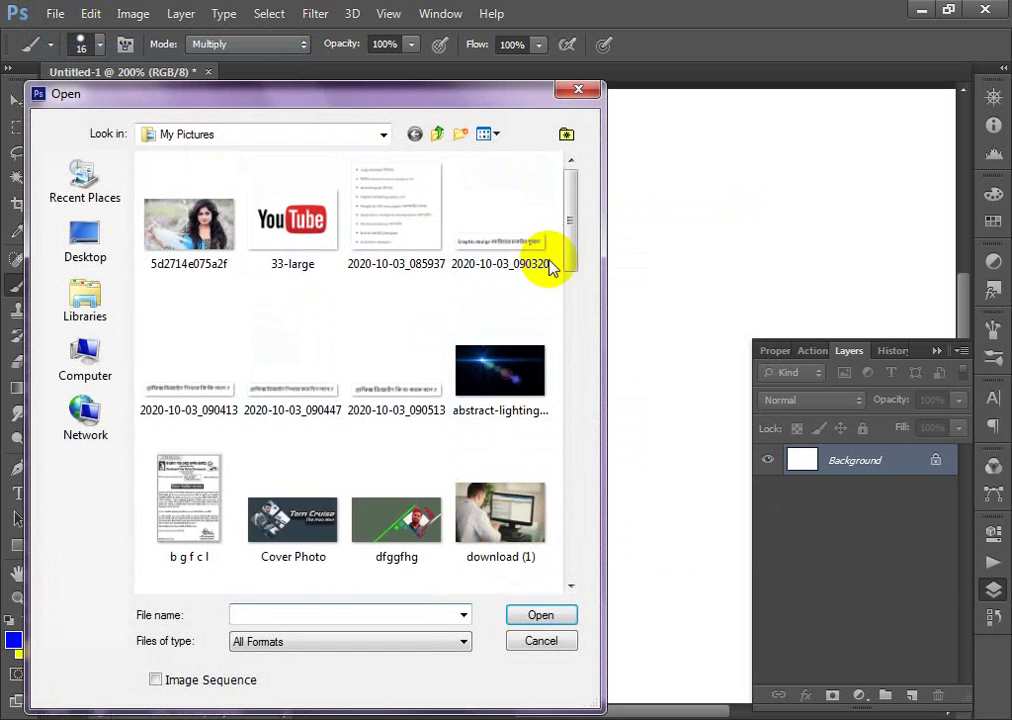
left_click(574, 291)
left_click_drag(569, 277, 568, 344)
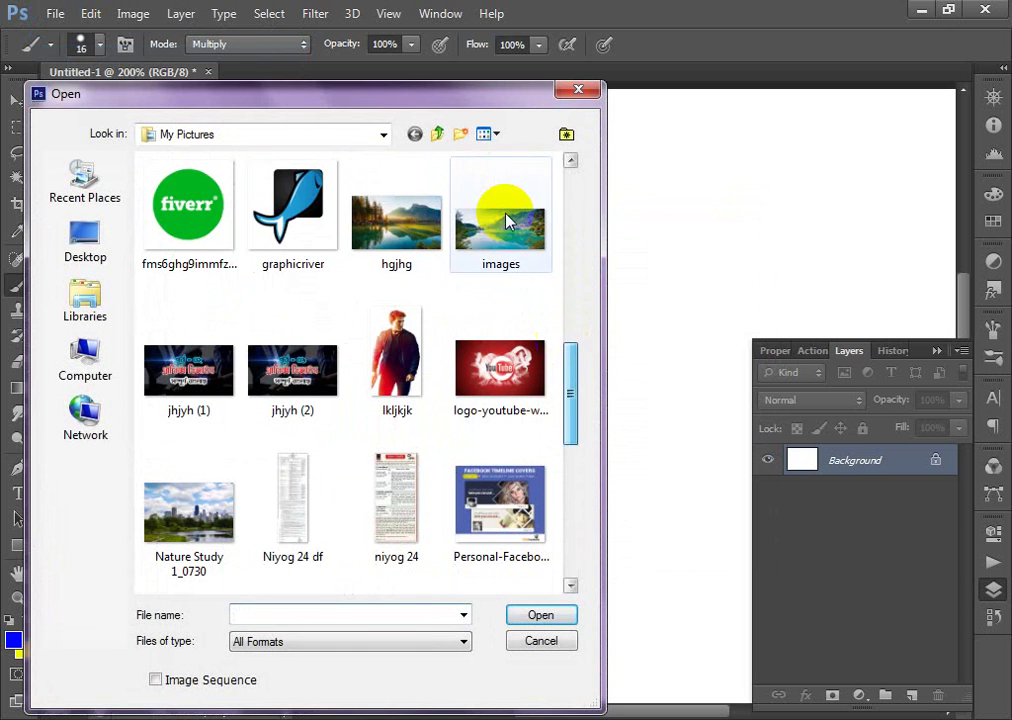
double_click(391, 220)
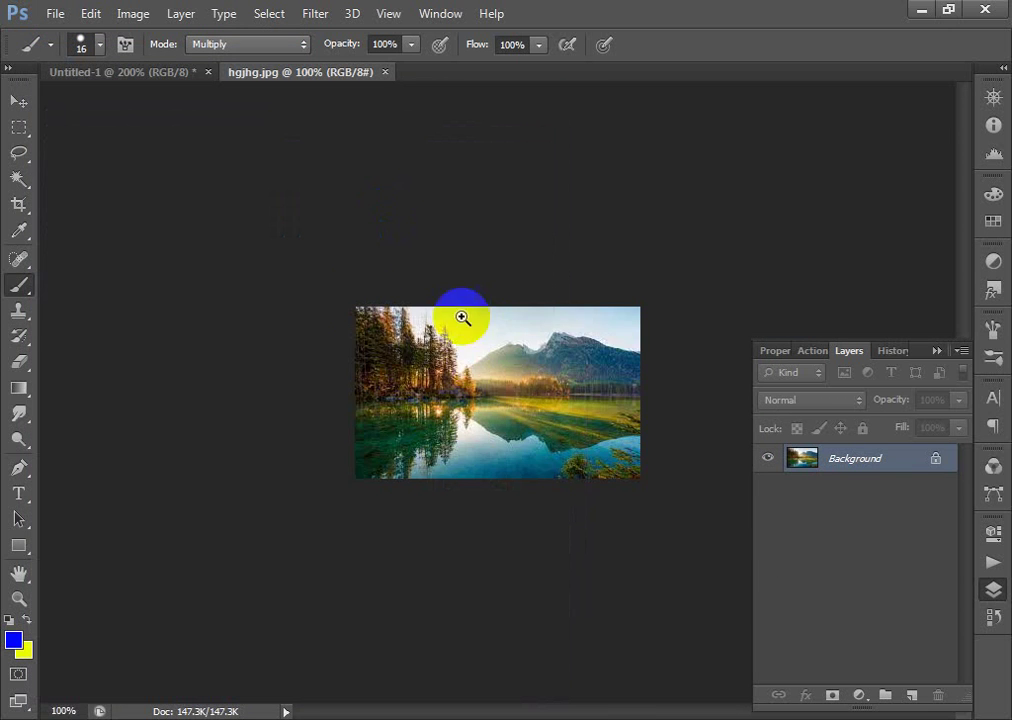
scroll(538, 421, "up", 5)
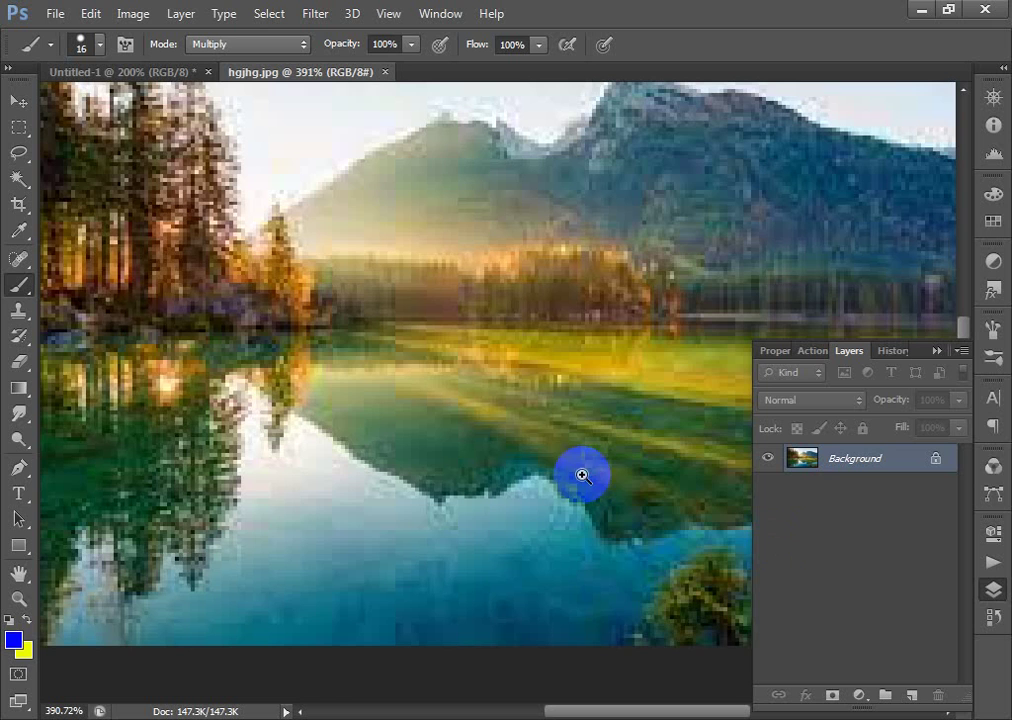
- Open the Nature Study 1_0730 image from the My Pictures folder
left_click(52, 13)
left_click(66, 54)
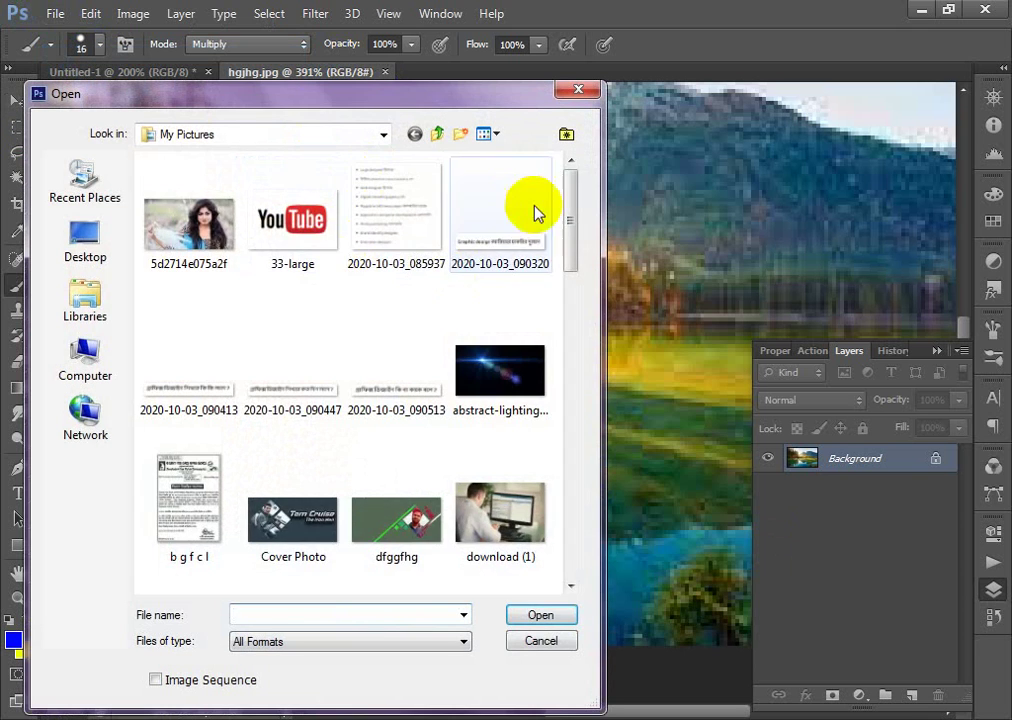
left_click_drag(570, 222, 508, 407)
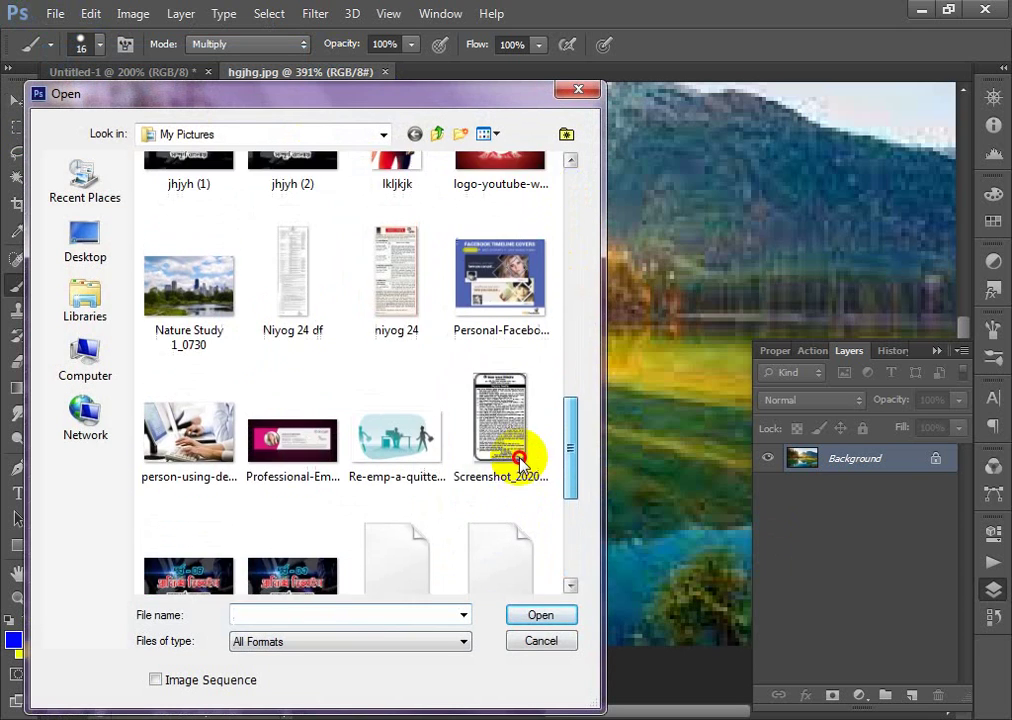
double_click(172, 280)
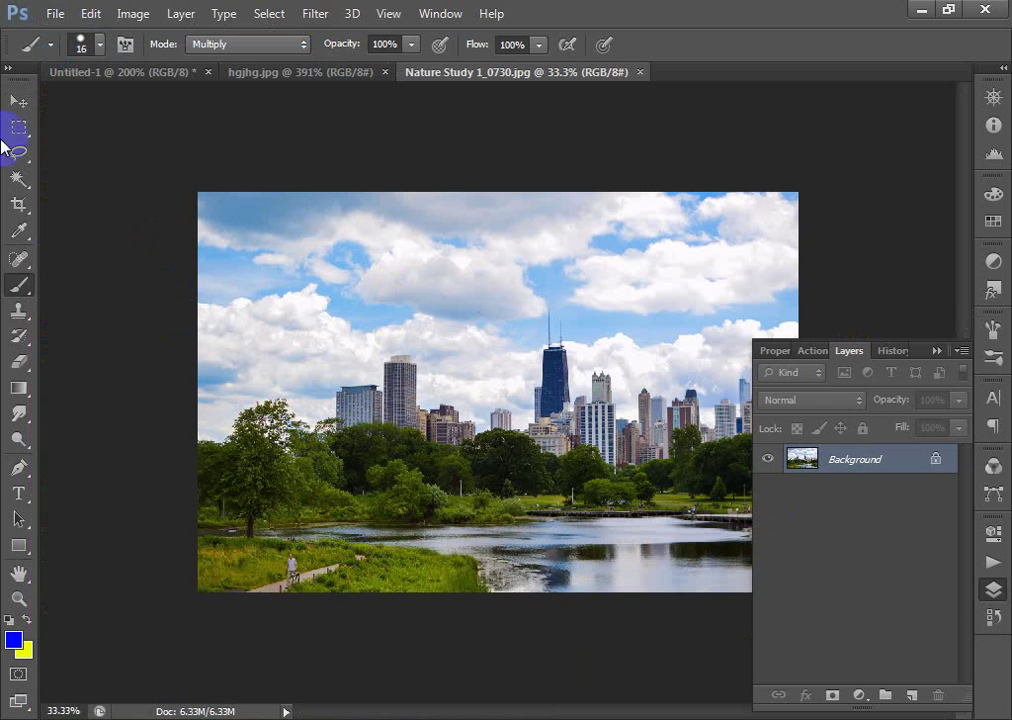
- Try a blue Multiply brush stroke over the clouds in the skyline photo and undo it
key("ctrl+space")
left_click_drag(305, 253, 452, 345)
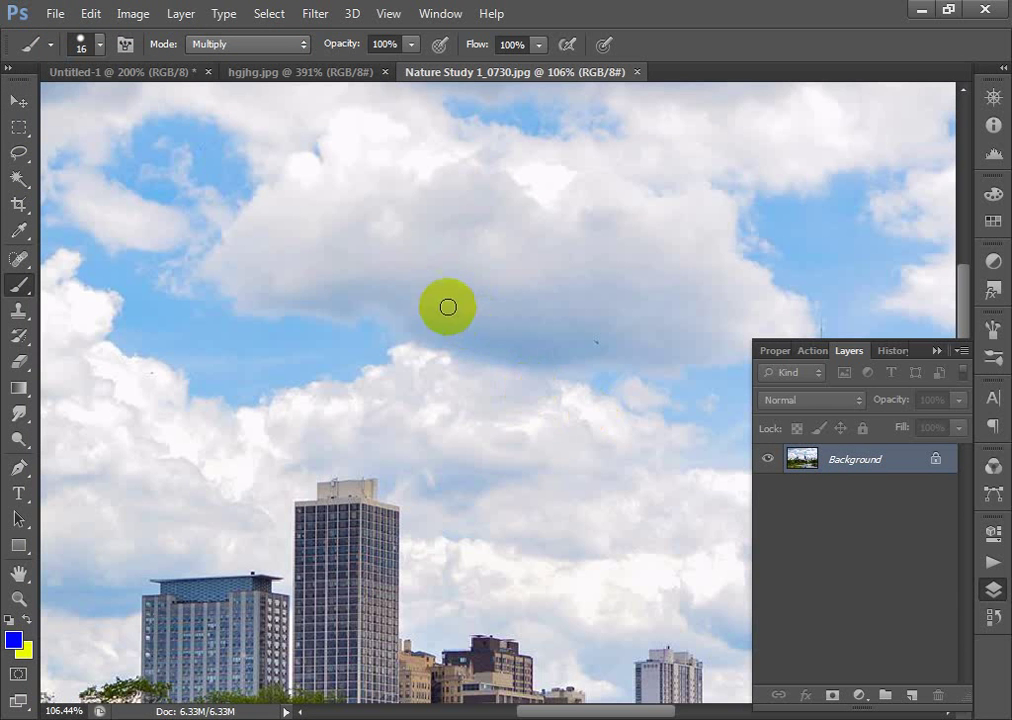
mouse_move(440, 282)
left_mouse_down()
mouse_move(451, 253)
mouse_move(359, 262)
left_mouse_up()
key("ctrl+space")
mouse_move(318, 149)
left_mouse_down()
mouse_move(347, 166)
mouse_move(600, 440)
left_mouse_up()
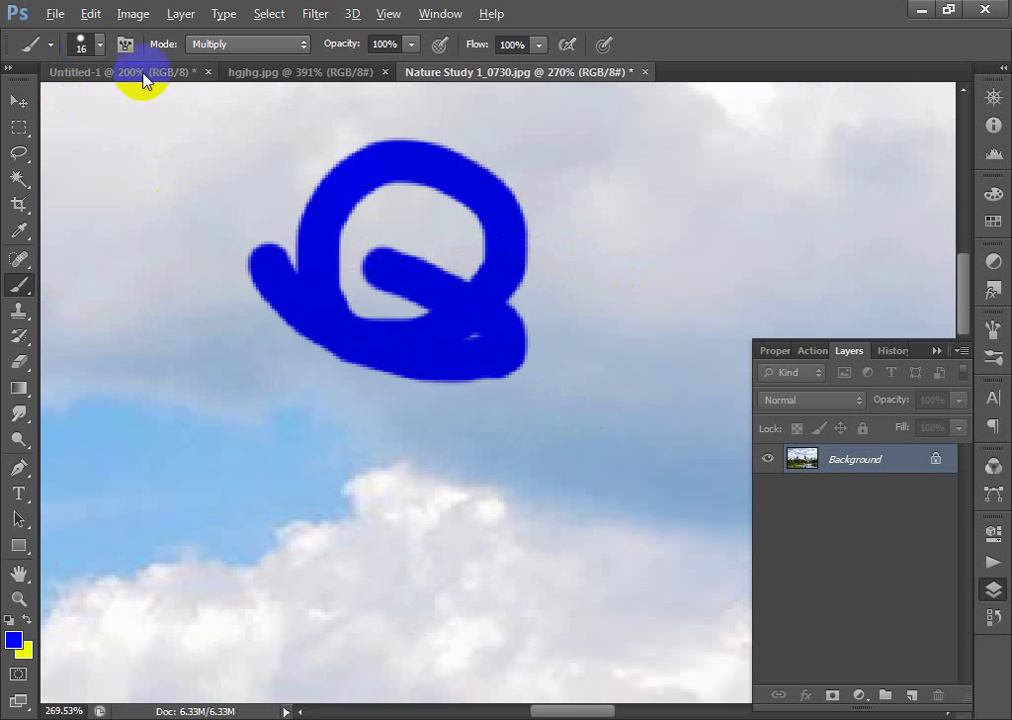
key("ctrl+z")
- Set the brush mode to Color Burn, try a stroke over the clouds and undo it
left_click(238, 45)
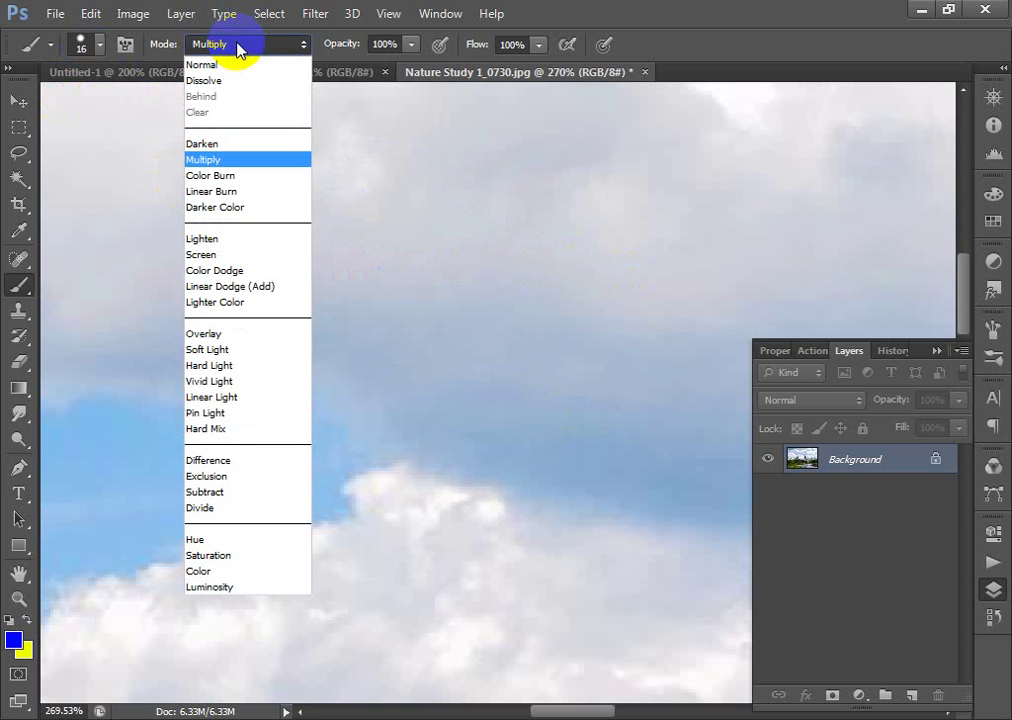
left_click(240, 175)
mouse_move(429, 298)
left_mouse_down()
mouse_move(370, 356)
mouse_move(574, 258)
mouse_move(621, 285)
mouse_move(506, 395)
left_mouse_up()
key("ctrl+z")
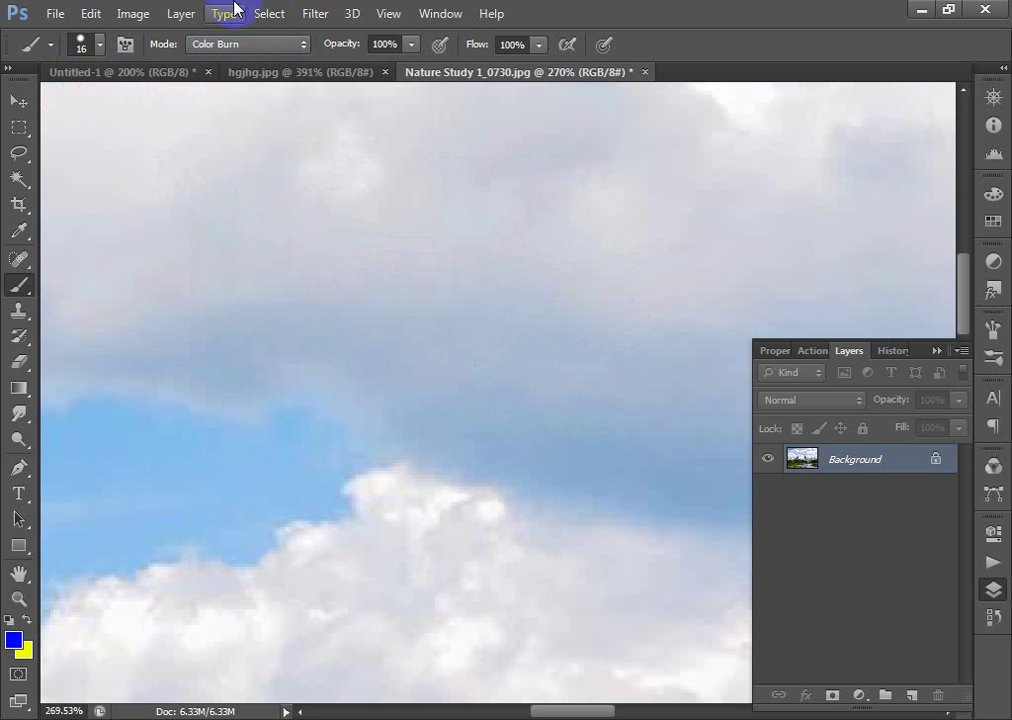
- Set the brush mode to Linear Burn, try a stroke over the clouds and undo it
left_click(238, 45)
left_click(235, 190)
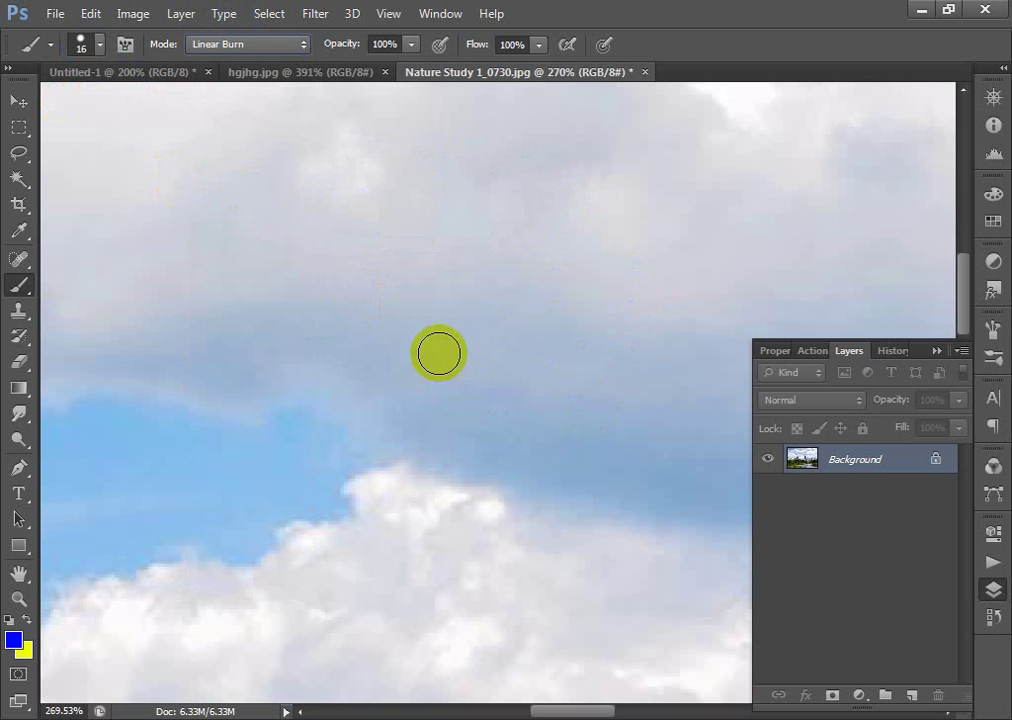
mouse_move(438, 352)
left_mouse_down()
mouse_move(423, 239)
mouse_move(486, 272)
left_mouse_up()
key("ctrl+z")
- Set the brush mode to Darker Color, try a stroke over the clouds and undo it
left_click(289, 44)
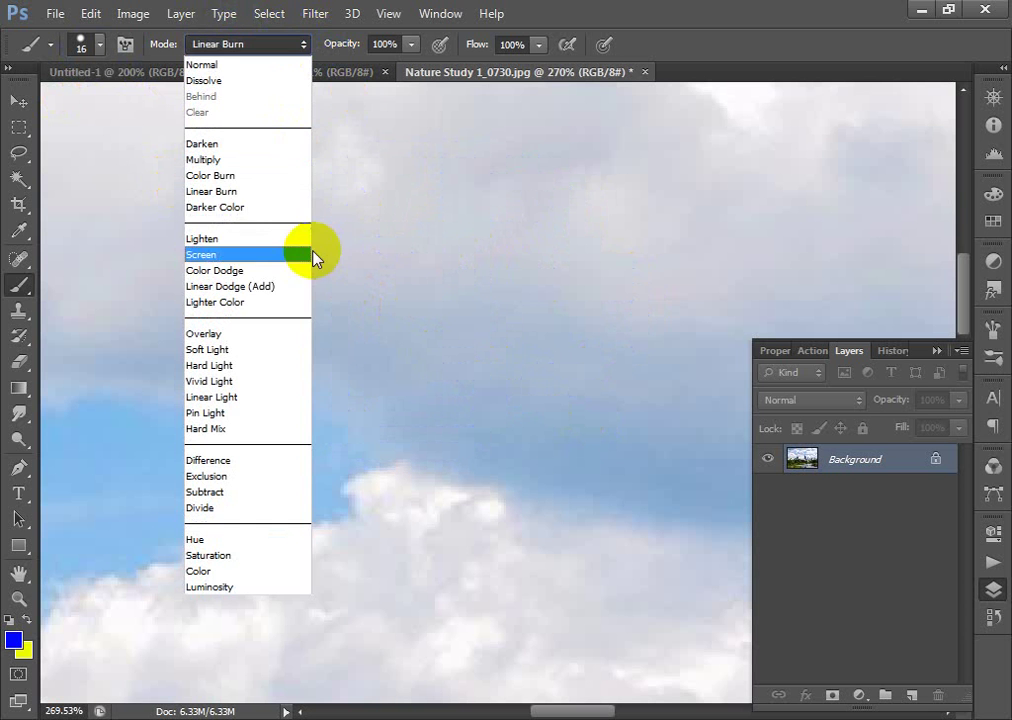
left_click(231, 214)
mouse_move(361, 289)
left_mouse_down()
mouse_move(342, 383)
mouse_move(463, 203)
left_mouse_up()
key("ctrl+z")
- Set the brush mode to Lighten and try a blue looped stroke over the cloud and sky
left_click(229, 45)
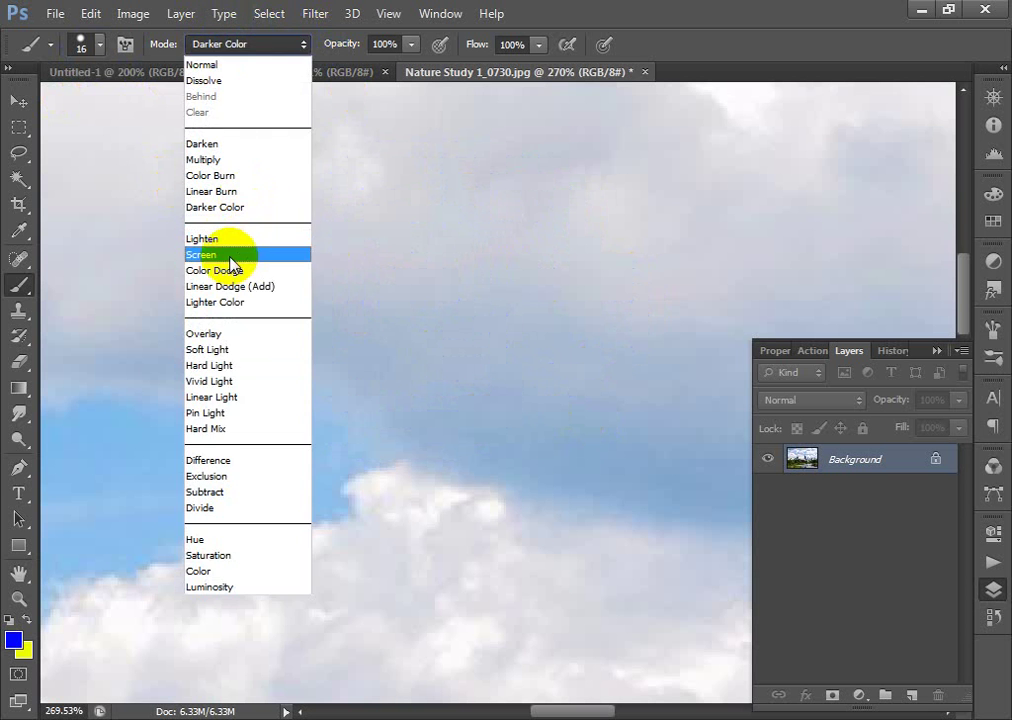
left_click(228, 235)
mouse_move(350, 289)
left_mouse_down()
mouse_move(306, 277)
mouse_move(345, 268)
left_mouse_up()
key("ctrl+space")
left_click_drag(111, 184, 528, 543)
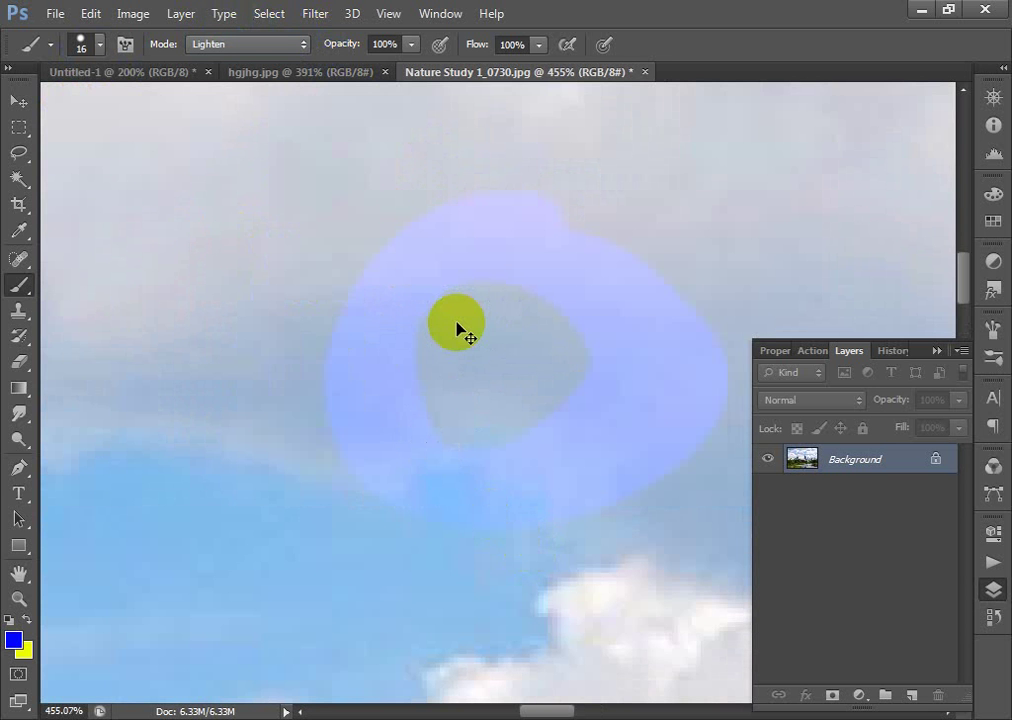
- Try a blue Lighten loop over the dark trees below the tall tower and undo it
key("ctrl+1")
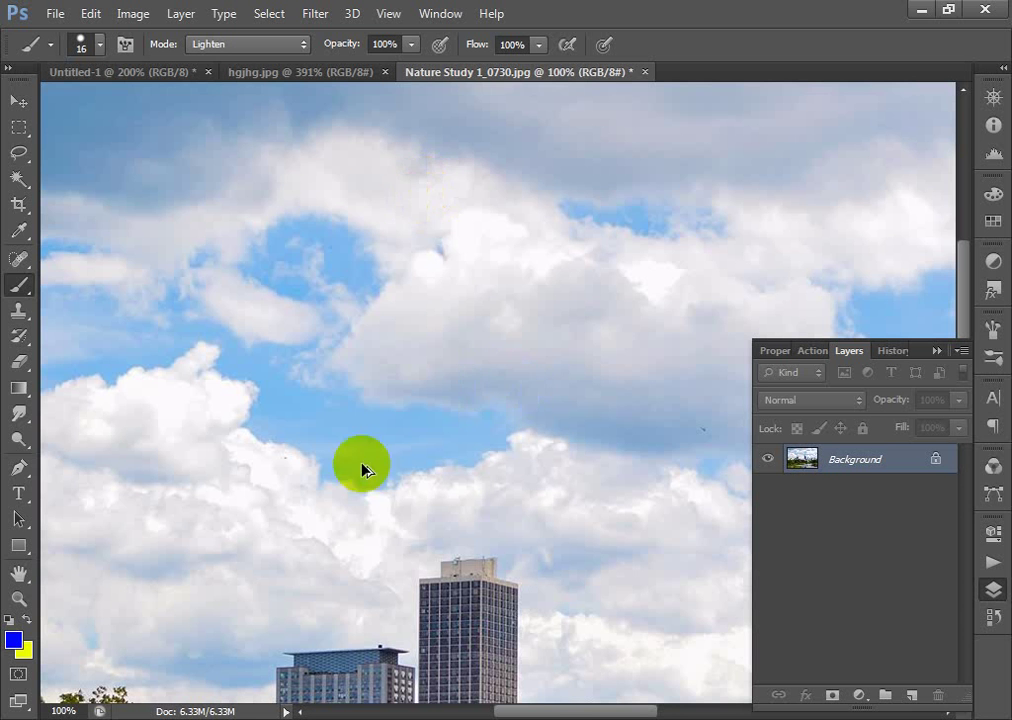
left_click_drag(648, 477, 535, 127)
mouse_move(409, 501)
left_mouse_down()
mouse_move(516, 551)
mouse_move(467, 462)
mouse_move(468, 543)
left_mouse_up()
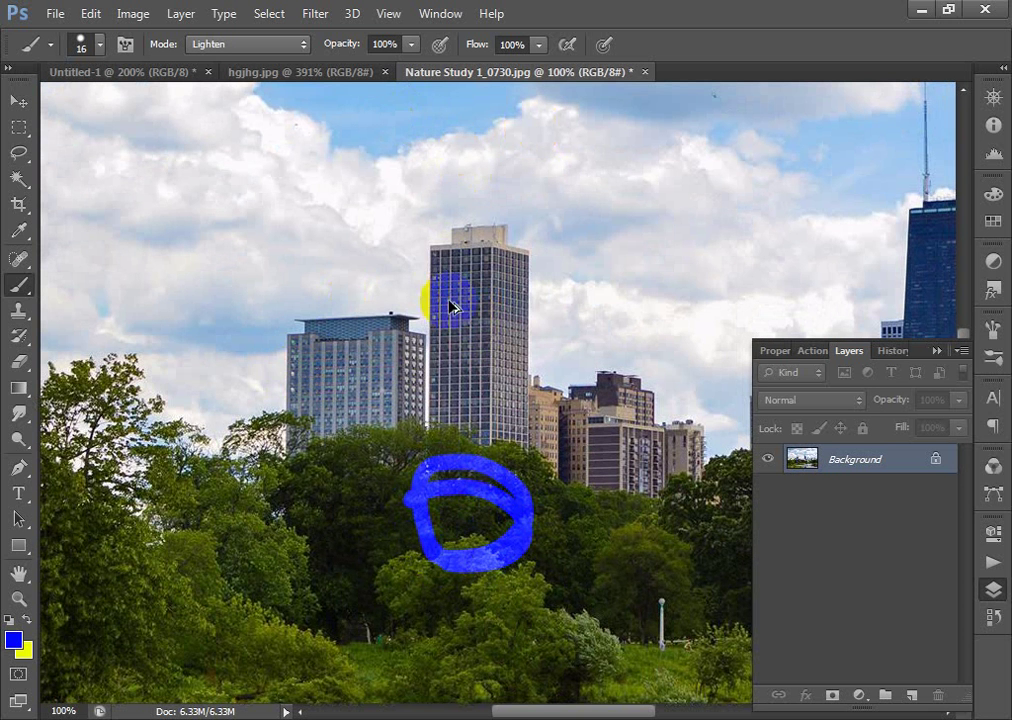
key("ctrl+z")
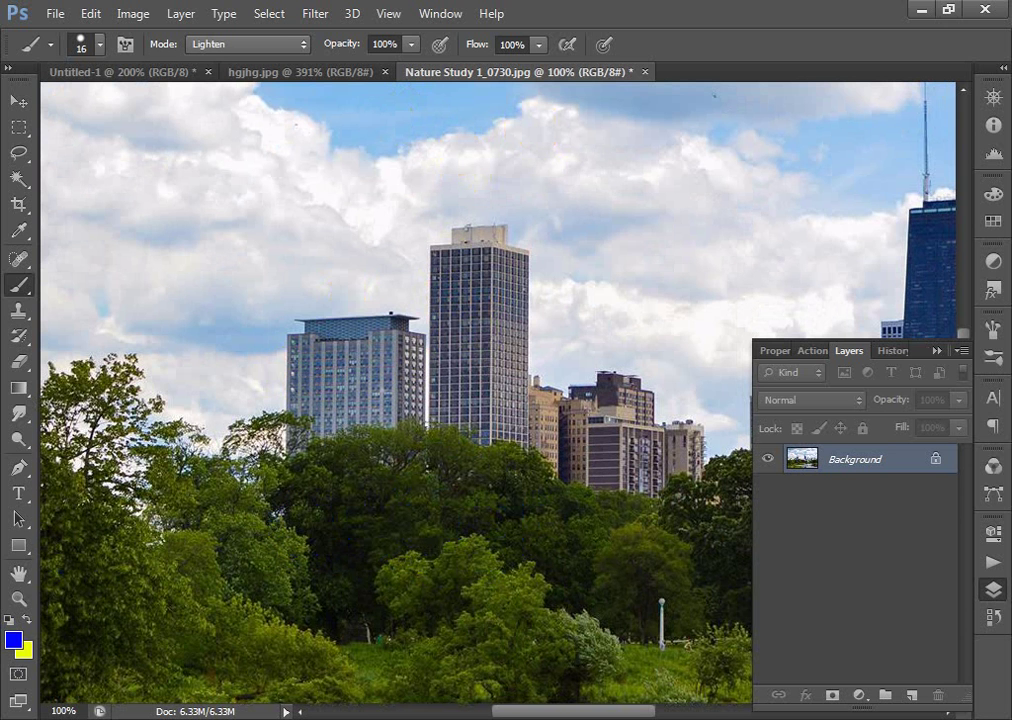
- Try several small blue Lighten strokes over the trees and sky, and undo them
mouse_move(205, 590)
left_mouse_down()
mouse_move(211, 627)
mouse_move(181, 564)
mouse_move(203, 592)
left_mouse_up()
mouse_move(300, 555)
left_mouse_down()
mouse_move(296, 547)
mouse_move(343, 565)
mouse_move(322, 578)
left_mouse_up()
left_click_drag(465, 530, 472, 536)
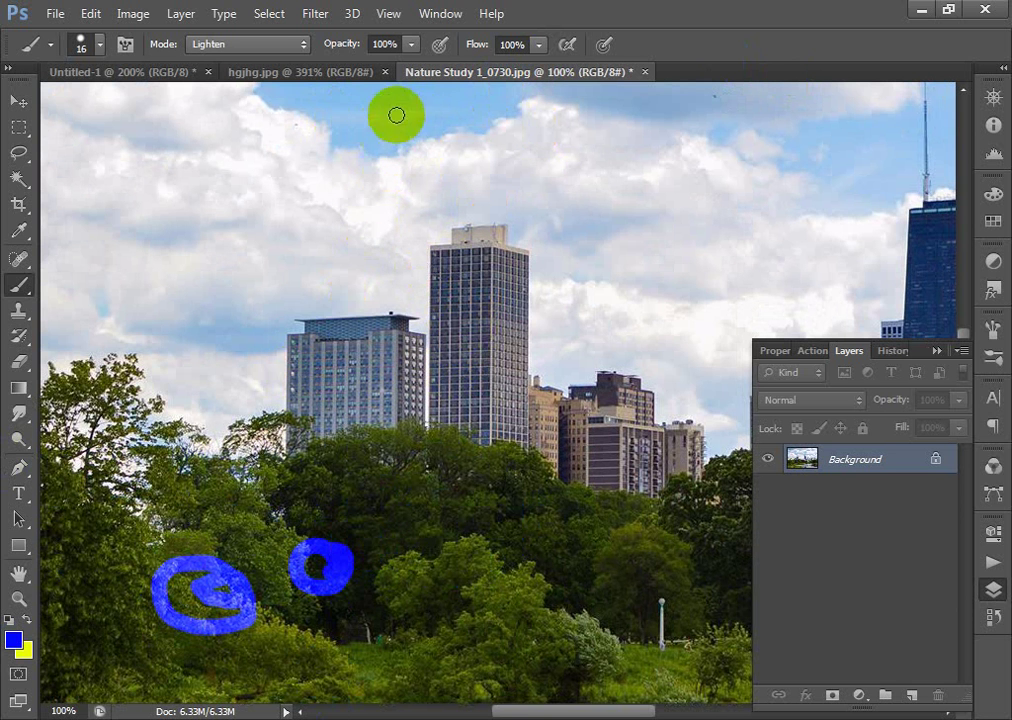
left_click(361, 122)
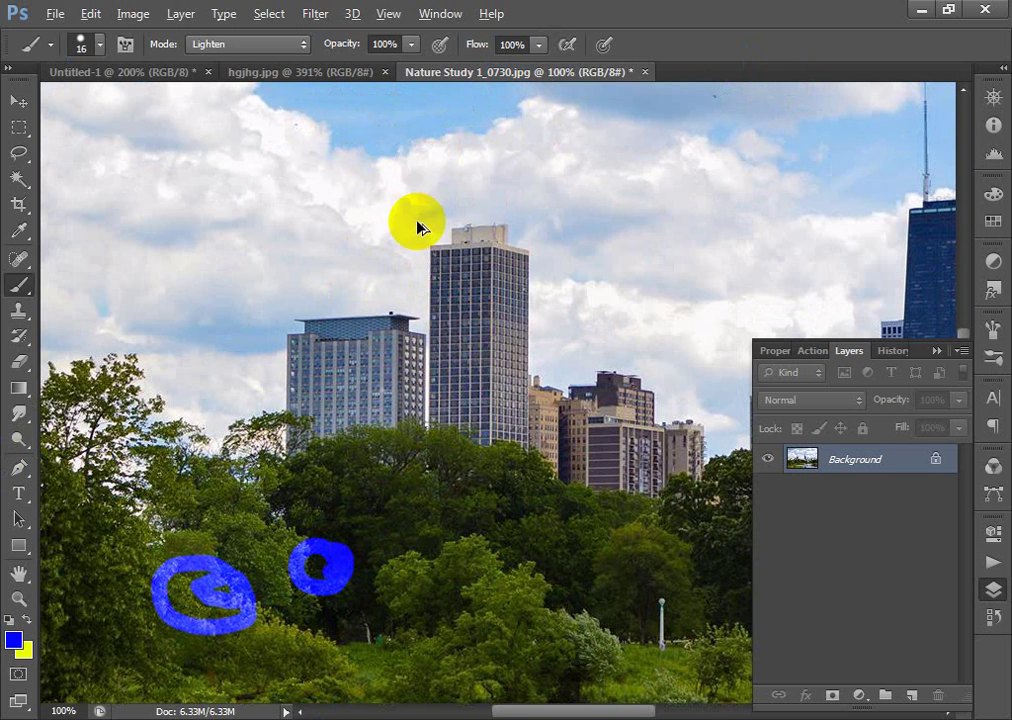
key("ctrl+alt+z")
key("ctrl+alt+z")
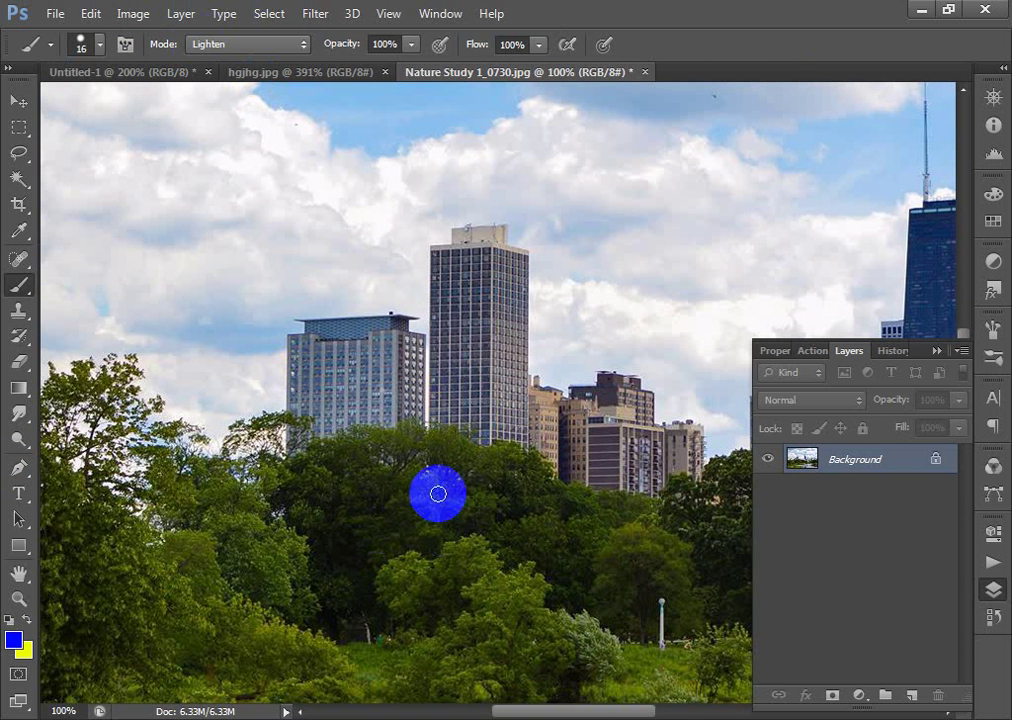
- Set the brush size to 37, try Lighten strokes over the trees and tall tower, and undo them
right_click(452, 465)
mouse_move(365, 520)
left_mouse_down()
mouse_move(389, 531)
mouse_move(409, 524)
mouse_move(316, 497)
left_mouse_up()
mouse_move(466, 240)
left_mouse_down()
mouse_move(431, 99)
mouse_move(409, 251)
mouse_move(515, 350)
left_mouse_up()
key("ctrl+z")
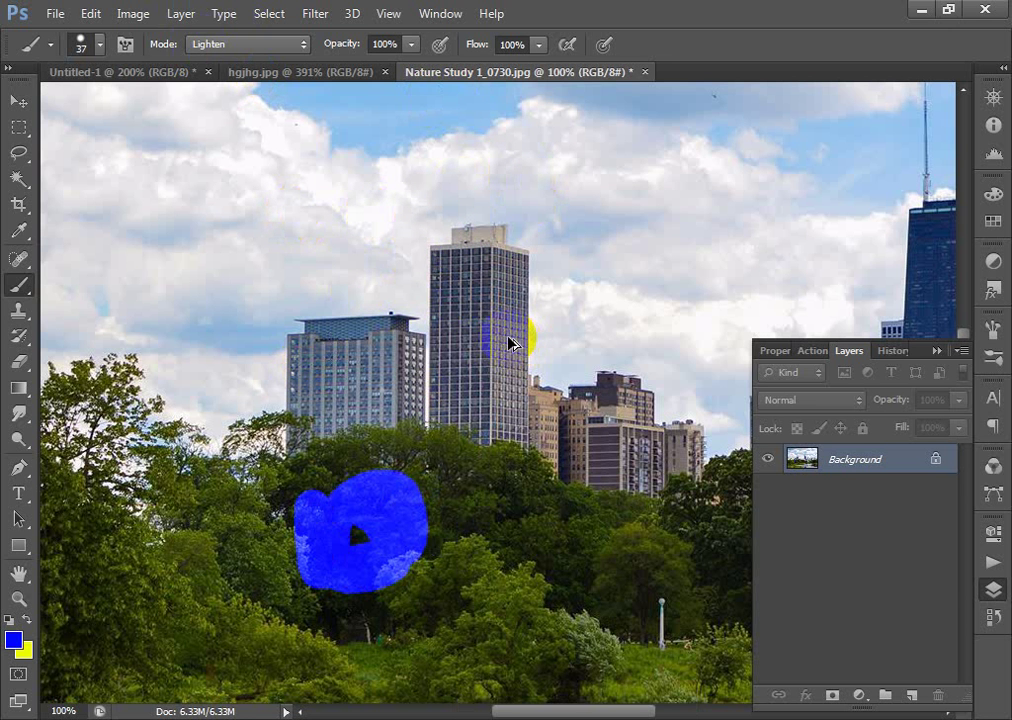
key("ctrl+alt+z")
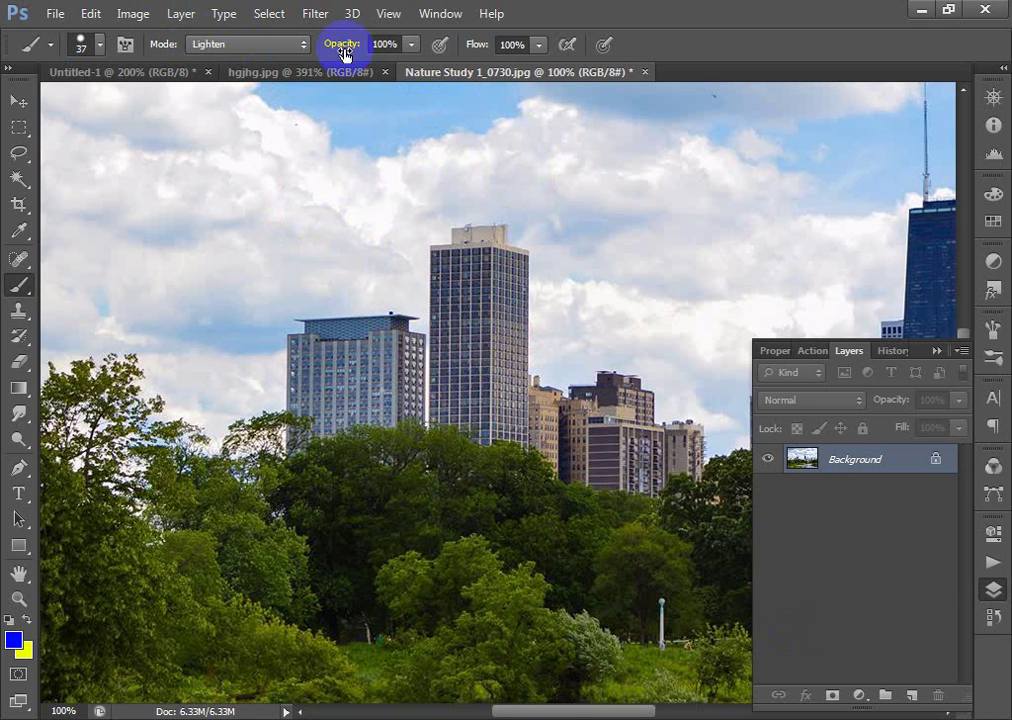
- Set the brush mode to Screen, try a winding stroke across the trees, buildings and sky, and undo it
left_click(224, 46)
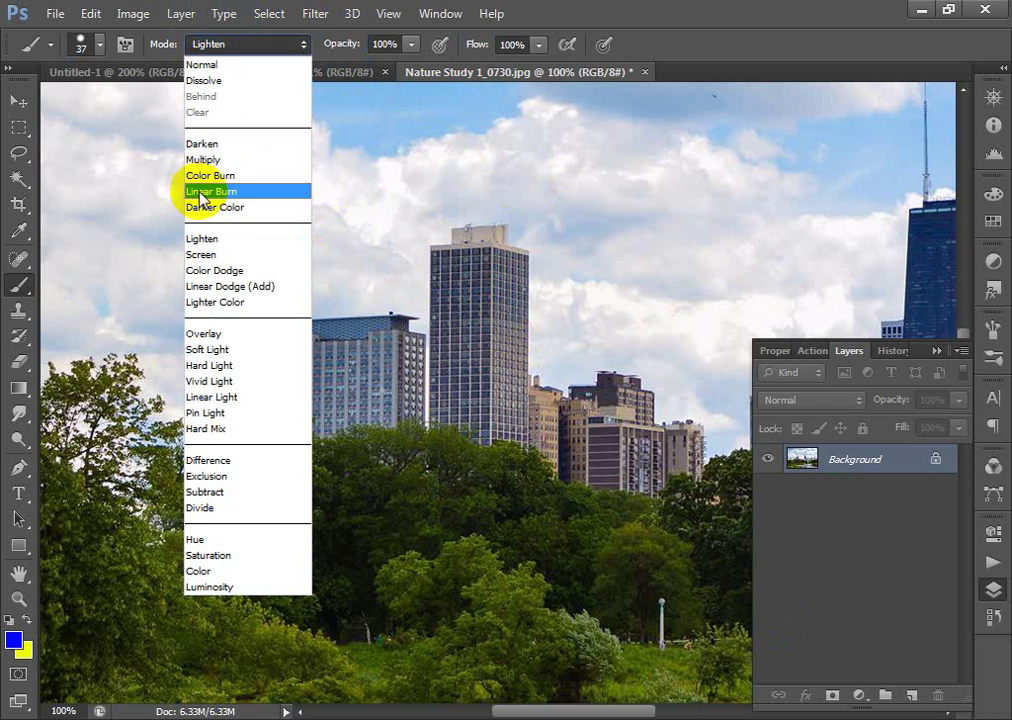
left_click(200, 254)
mouse_move(468, 461)
left_mouse_down()
mouse_move(414, 438)
mouse_move(444, 514)
mouse_move(426, 405)
mouse_move(516, 290)
mouse_move(522, 195)
mouse_move(469, 117)
mouse_move(592, 116)
mouse_move(602, 193)
mouse_move(356, 332)
mouse_move(494, 578)
left_mouse_up()
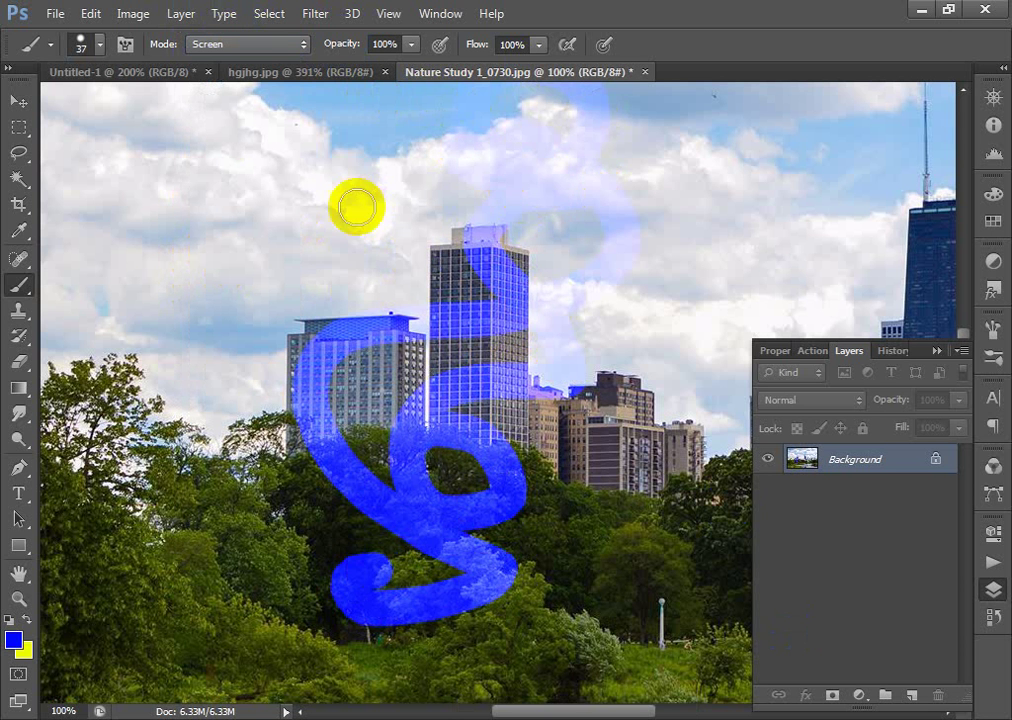
key("ctrl+z")
- Set the brush mode to Pin Light, try a stroke over the buildings and undo it
left_click(262, 44)
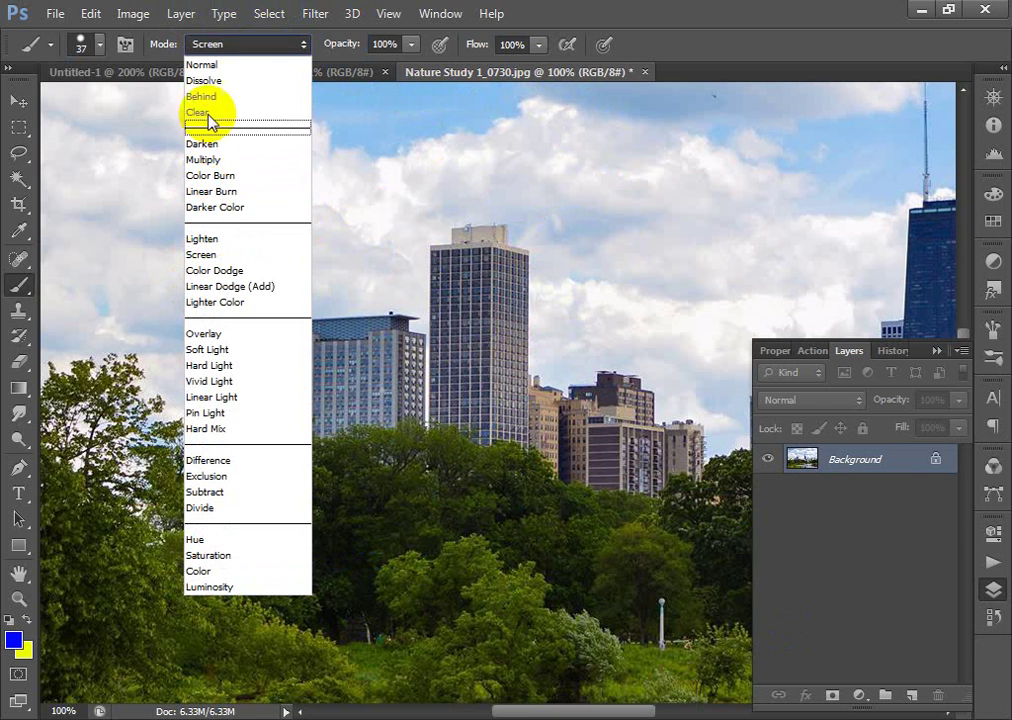
left_click(213, 413)
mouse_move(433, 337)
left_mouse_down()
mouse_move(371, 418)
mouse_move(312, 390)
left_mouse_up()
key("ctrl+z")
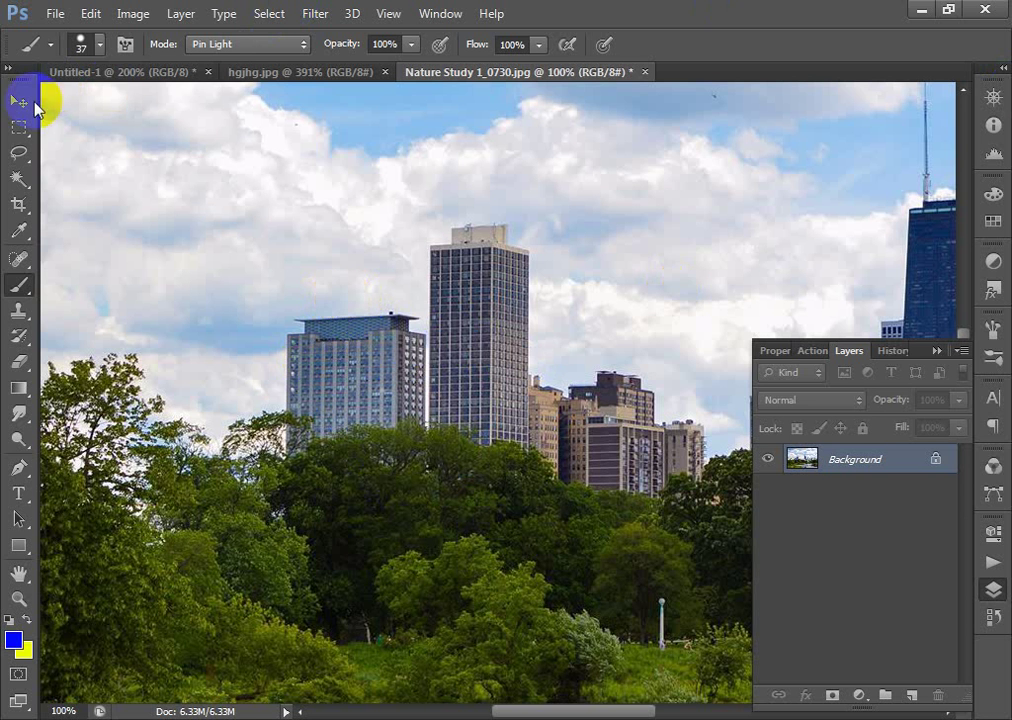
- Set the brush mode to Difference and paint a looping blue stroke across the buildings and trees
left_click(216, 47)
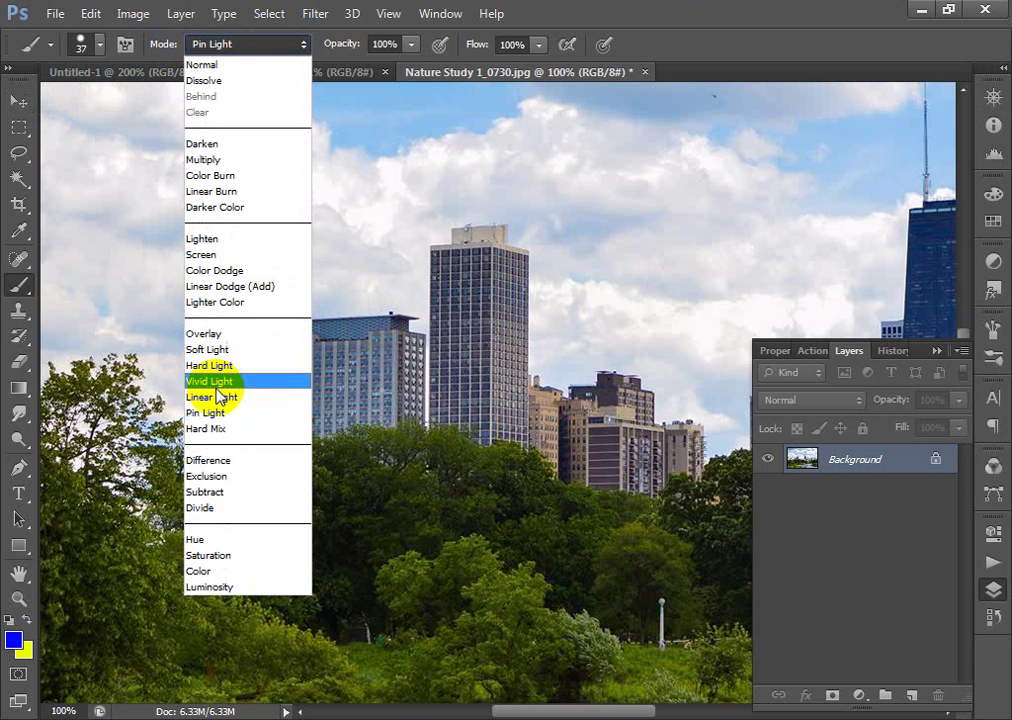
left_click(220, 460)
left_click(461, 409)
mouse_move(461, 409)
left_mouse_down()
mouse_move(402, 517)
mouse_move(422, 358)
left_mouse_up()
left_click_drag(210, 235, 720, 621)
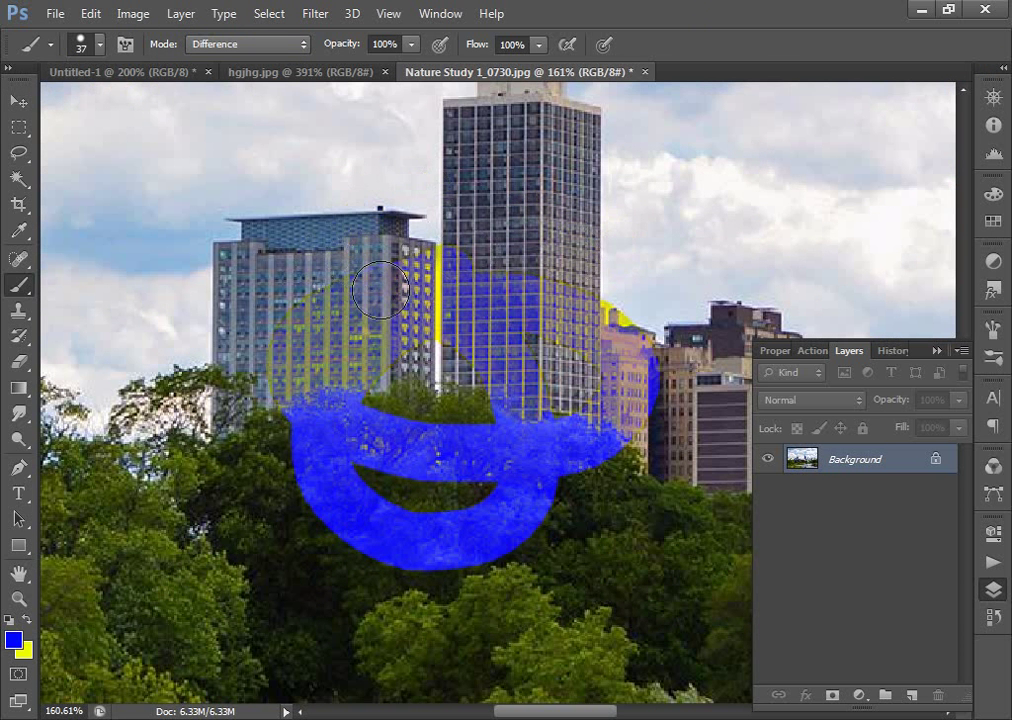
left_click(234, 279)
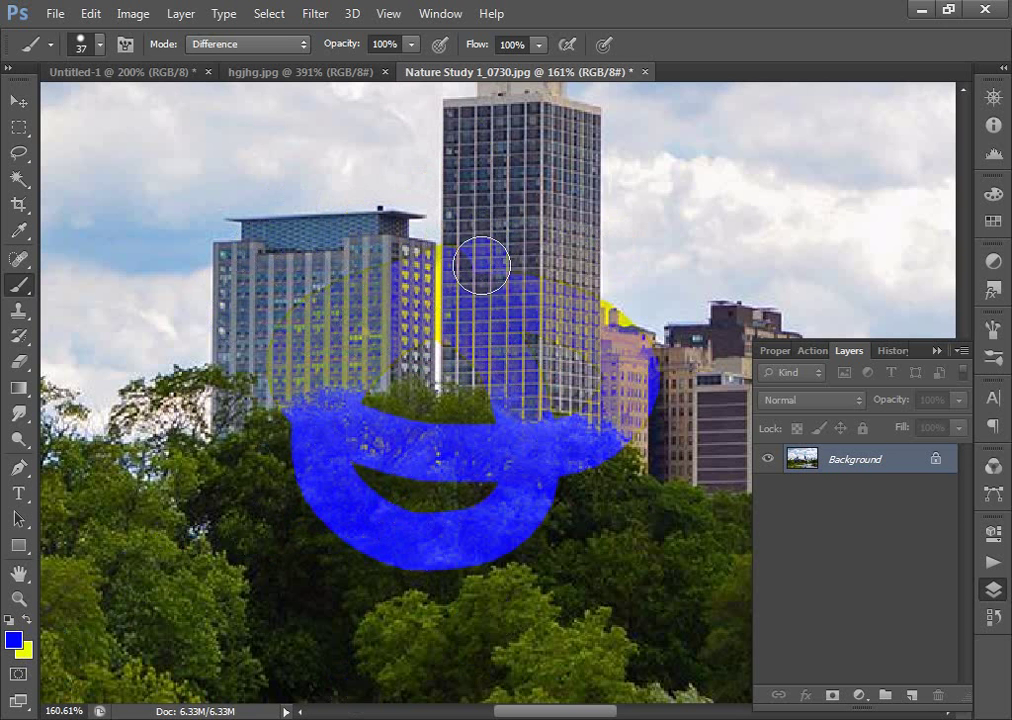
- Paint more blue Difference strokes over the tall tower, the sky beside it, the shorter building and the trees in front
mouse_move(745, 208)
left_mouse_down()
mouse_move(734, 267)
mouse_move(542, 192)
mouse_move(515, 140)
mouse_move(675, 103)
mouse_move(610, 237)
mouse_move(678, 131)
mouse_move(605, 296)
mouse_move(498, 264)
left_mouse_up()
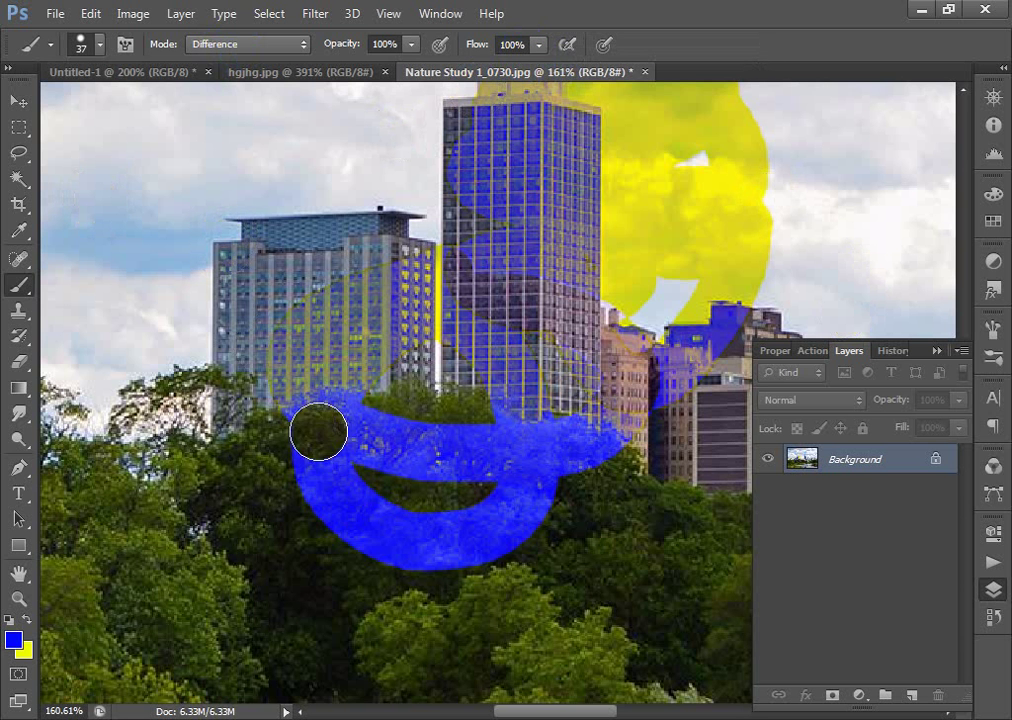
key("ctrl+minus")
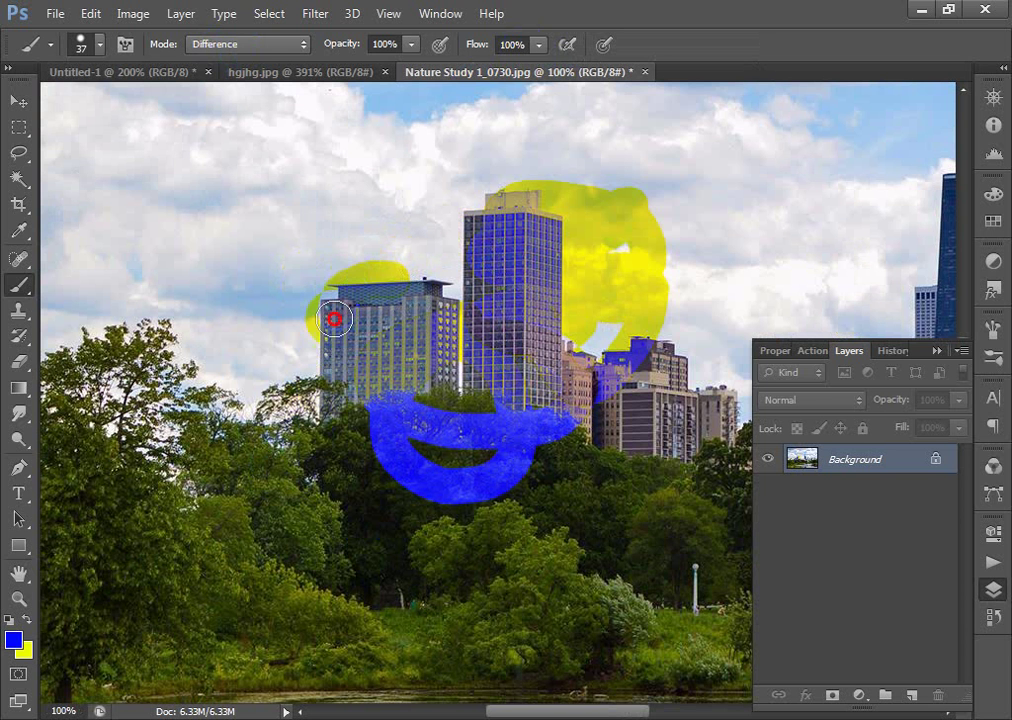
mouse_move(397, 320)
left_mouse_down()
mouse_move(328, 253)
mouse_move(388, 296)
left_mouse_up()
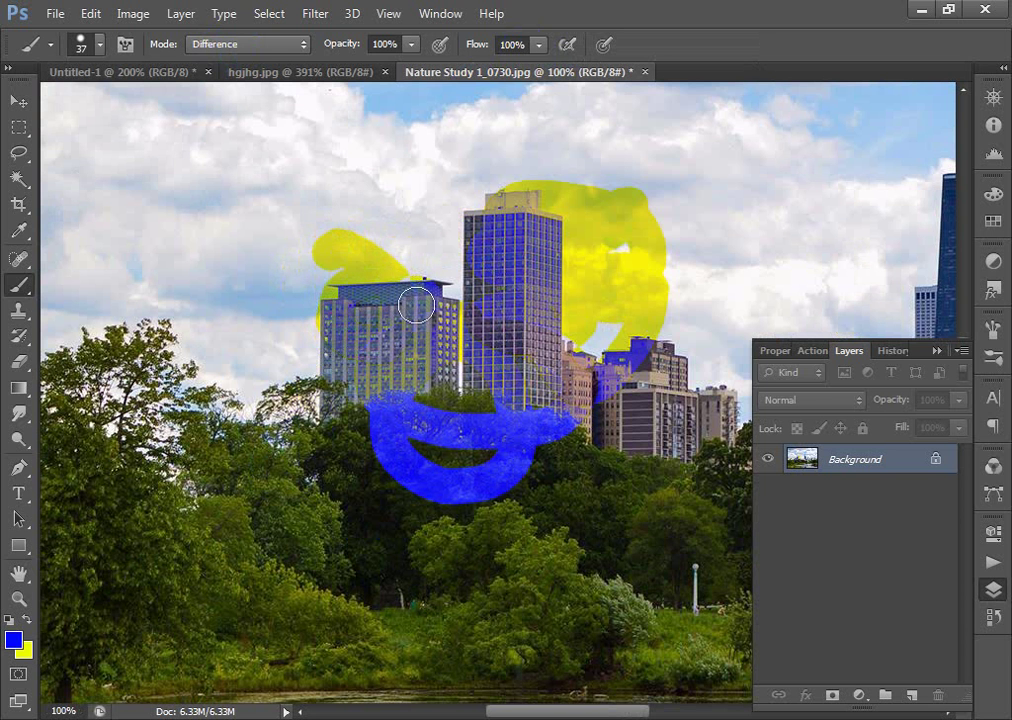
left_click_drag(338, 386, 344, 428)
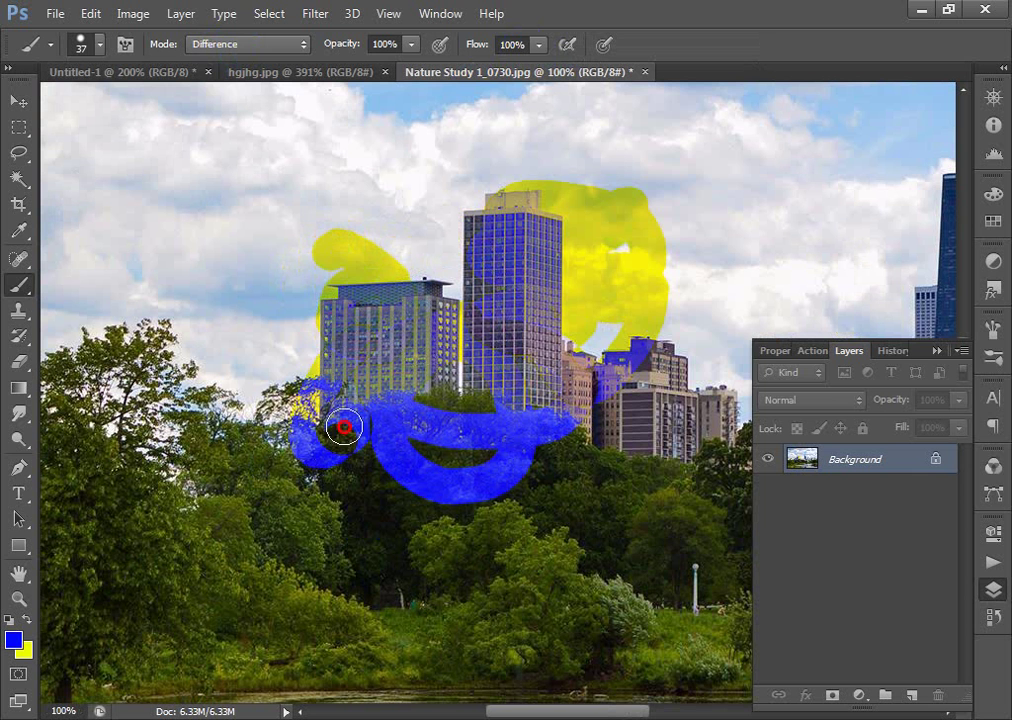
mouse_move(307, 342)
left_mouse_down()
mouse_move(255, 414)
mouse_move(302, 512)
mouse_move(328, 489)
left_mouse_up()
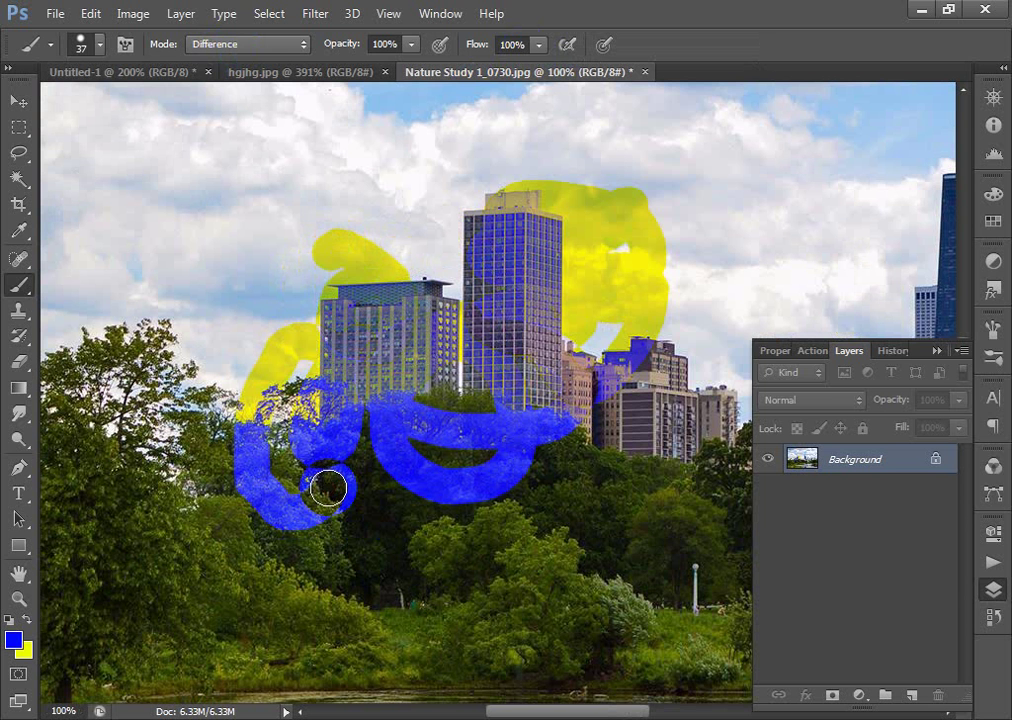
- Undo all the Difference strokes on the skyline photo
key("ctrl+alt+z")
key("ctrl+alt+z")
key("ctrl+alt+z")
key("ctrl+alt+z")
key("ctrl+alt+z")
key("ctrl+alt+z")
key("ctrl+alt+z")
key("ctrl+alt+z")
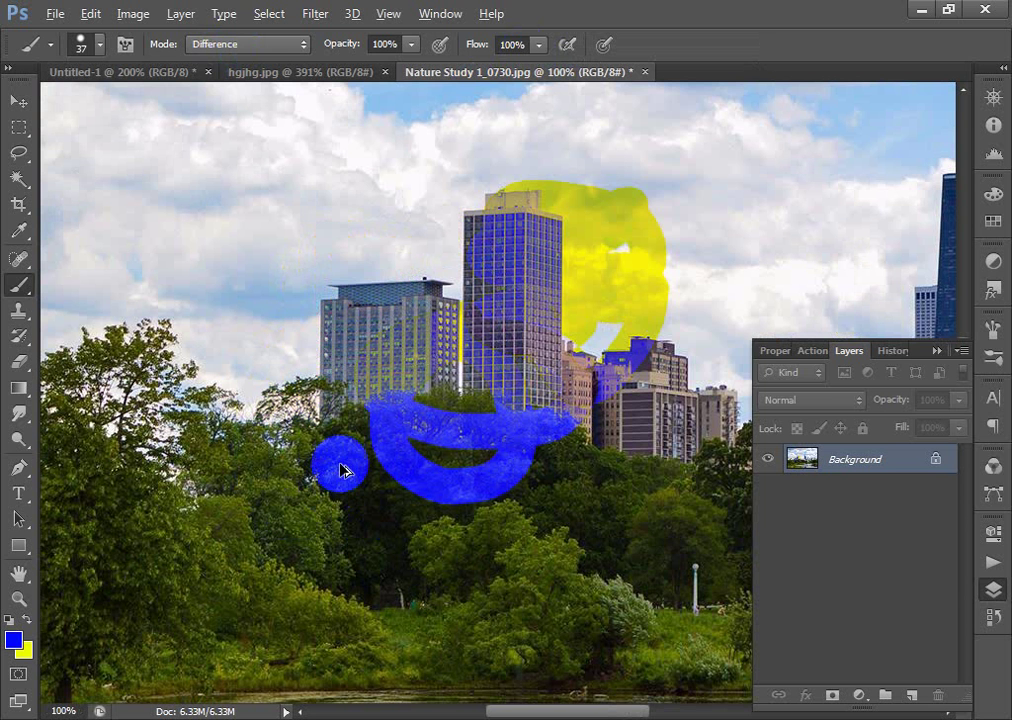
- Set the brush opacity to 39% and size to 19 px, and try a looped stroke across the shorter building and treetops
key("ctrl+space")
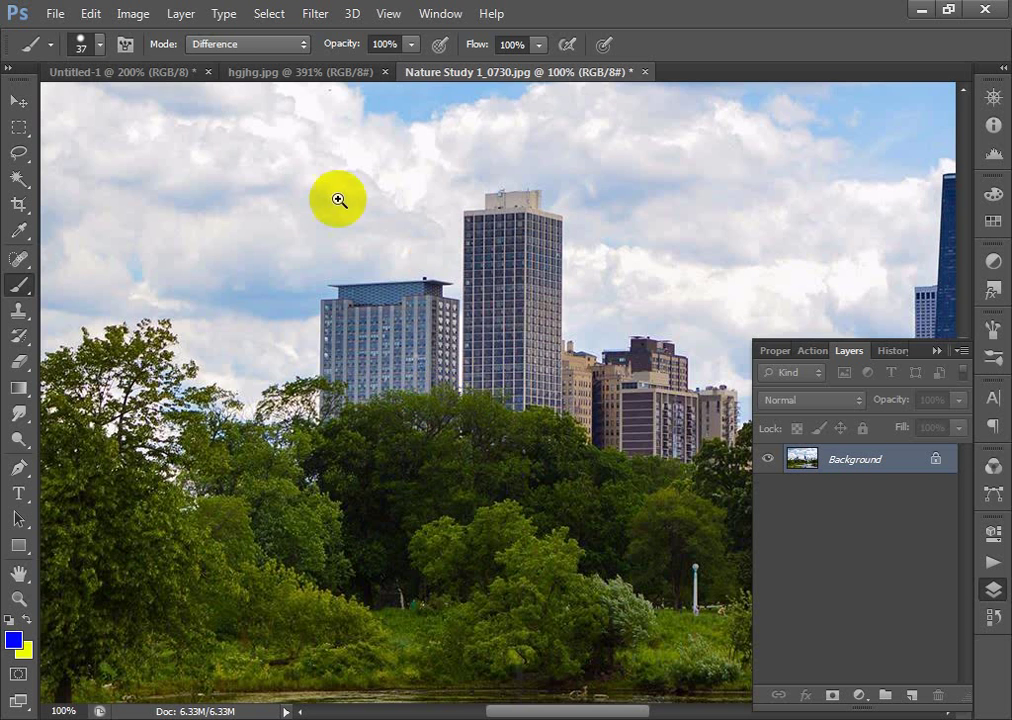
left_click_drag(319, 222, 589, 491)
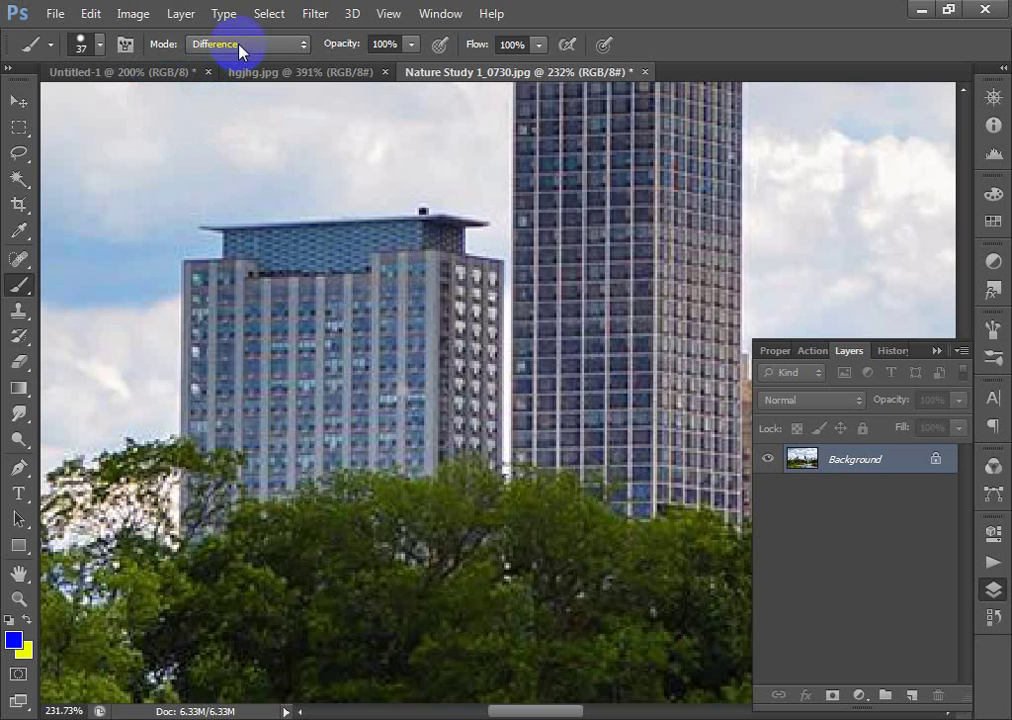
left_click(412, 45)
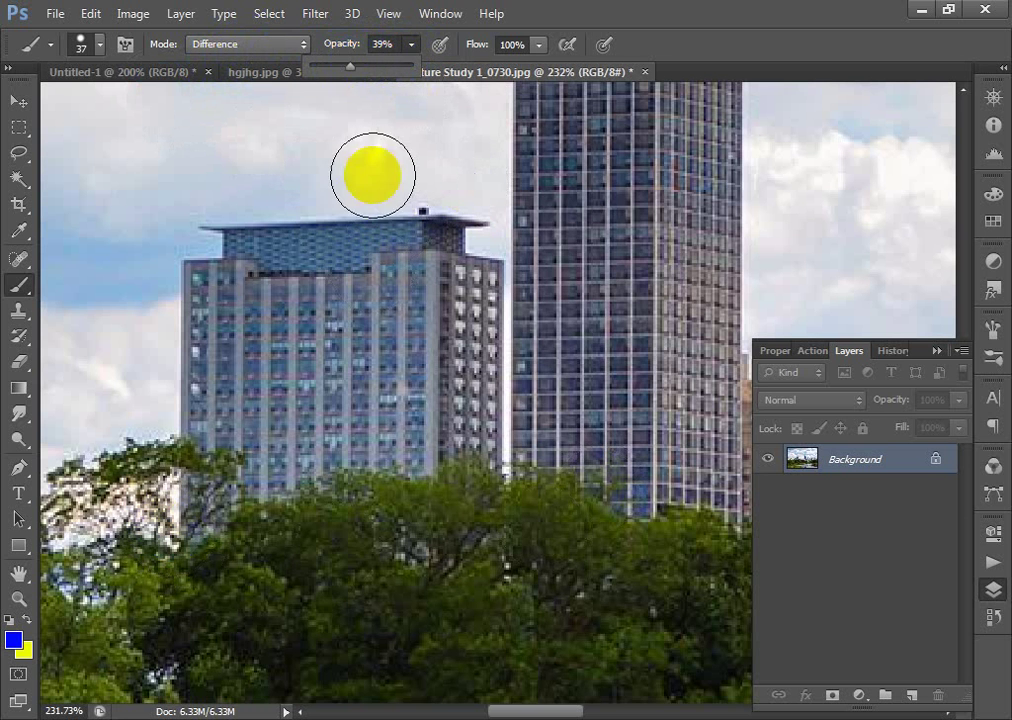
left_click(72, 596)
right_click(500, 405)
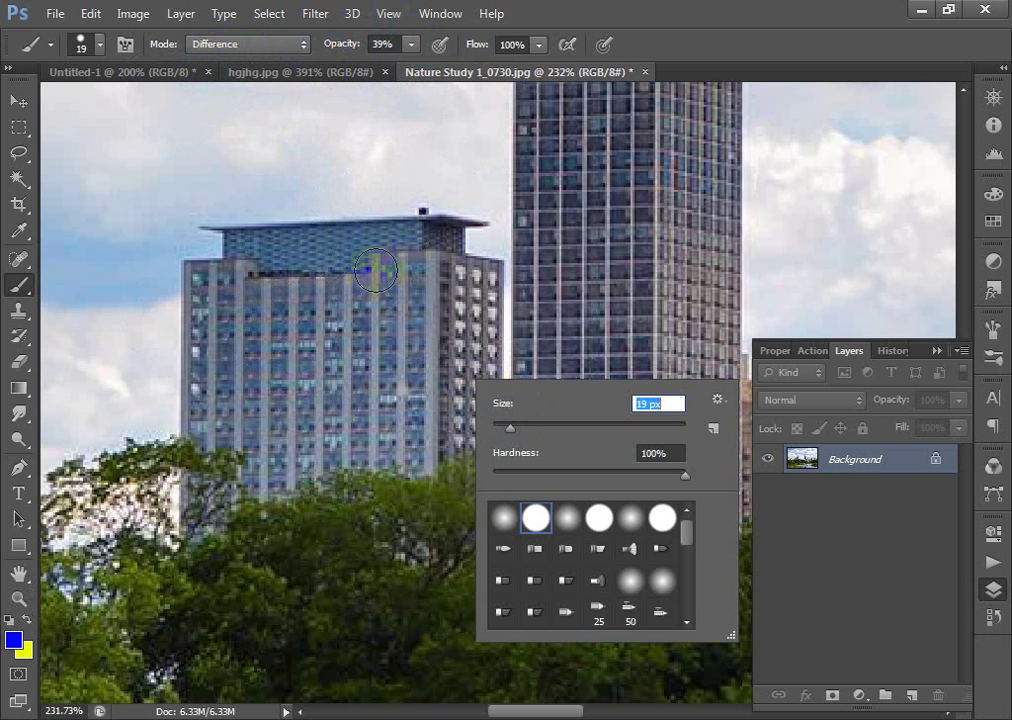
mouse_move(328, 404)
left_mouse_down()
mouse_move(346, 422)
mouse_move(282, 484)
left_mouse_up()
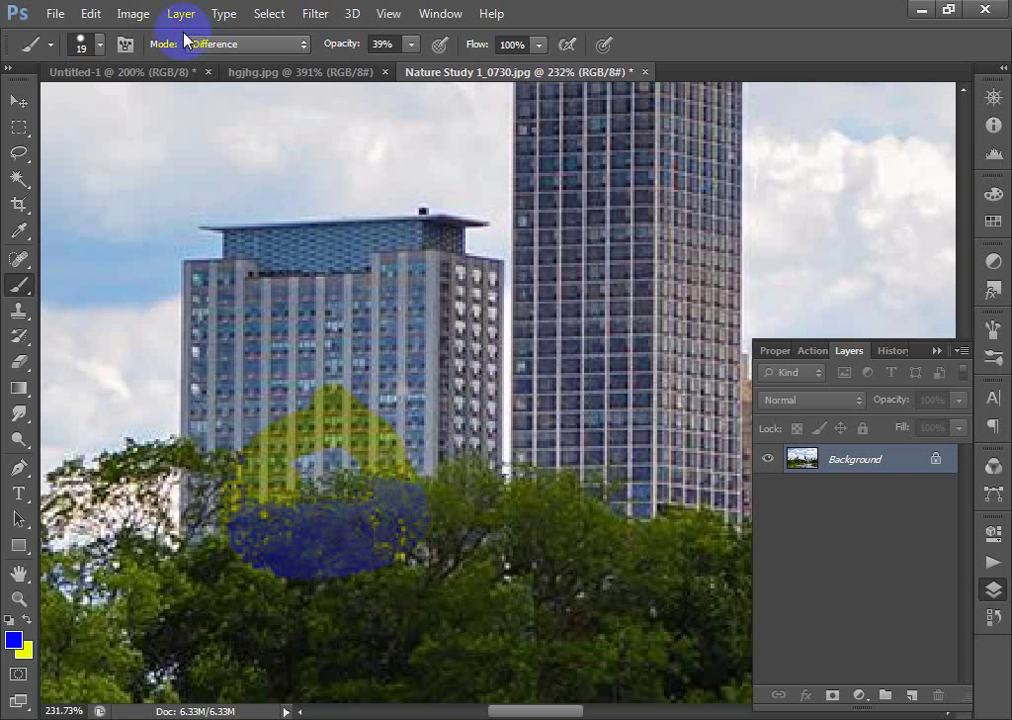
key("ctrl+minus")
key("ctrl+minus")
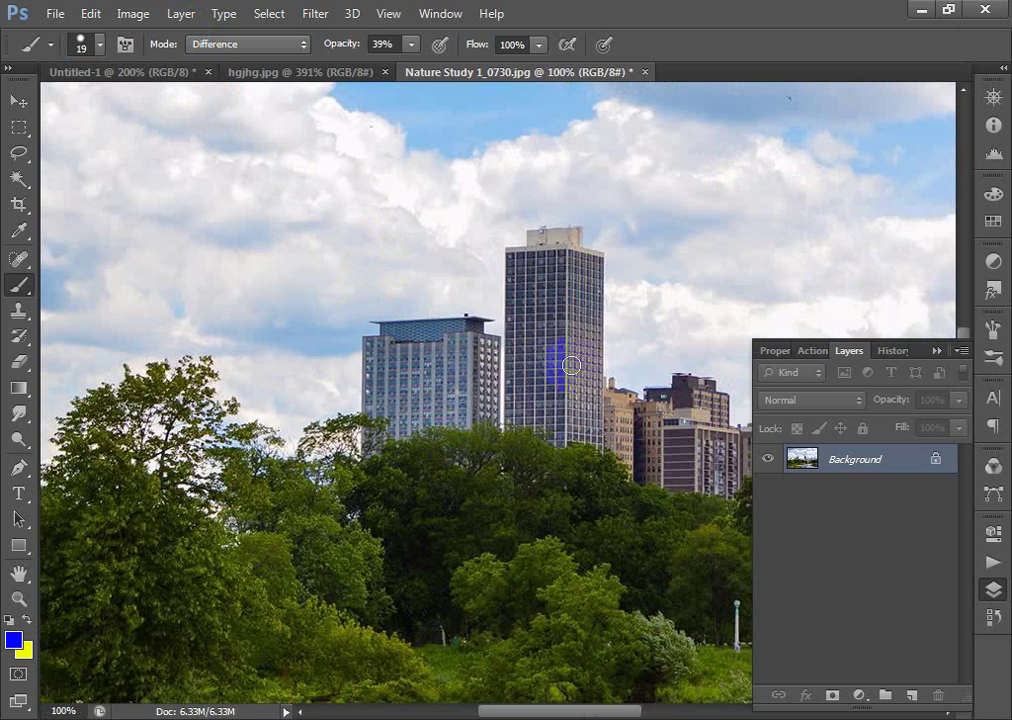
- Choose the rough-textured 60 px brush tip from the brush presets
left_click_drag(249, 301, 582, 612)
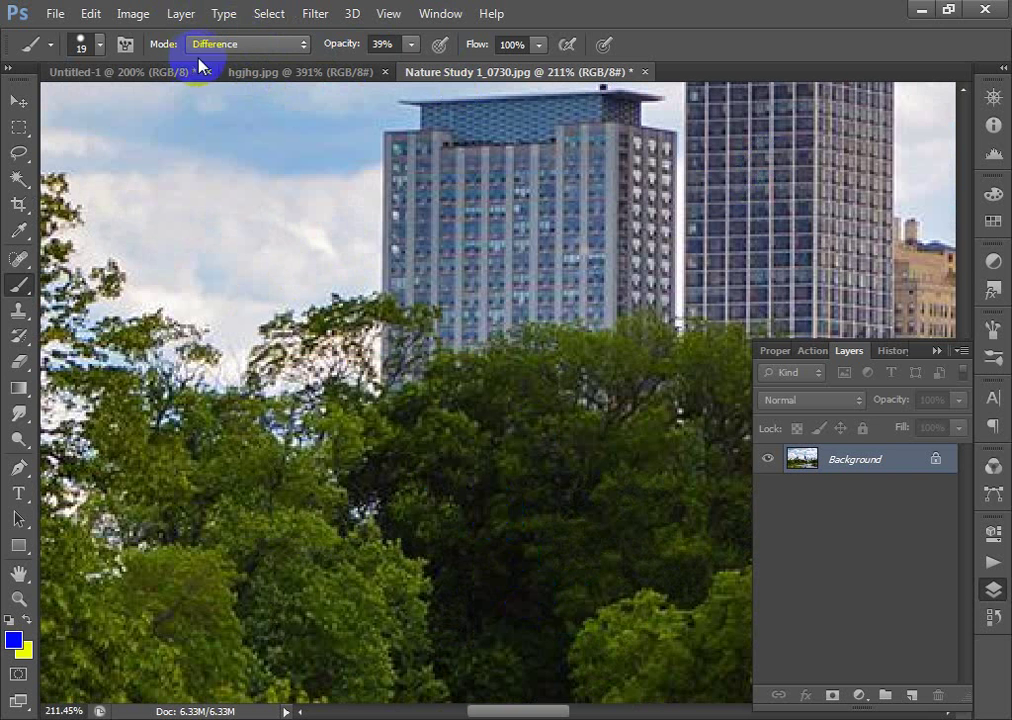
left_click(102, 45)
left_click_drag(224, 209, 225, 259)
left_click(136, 240)
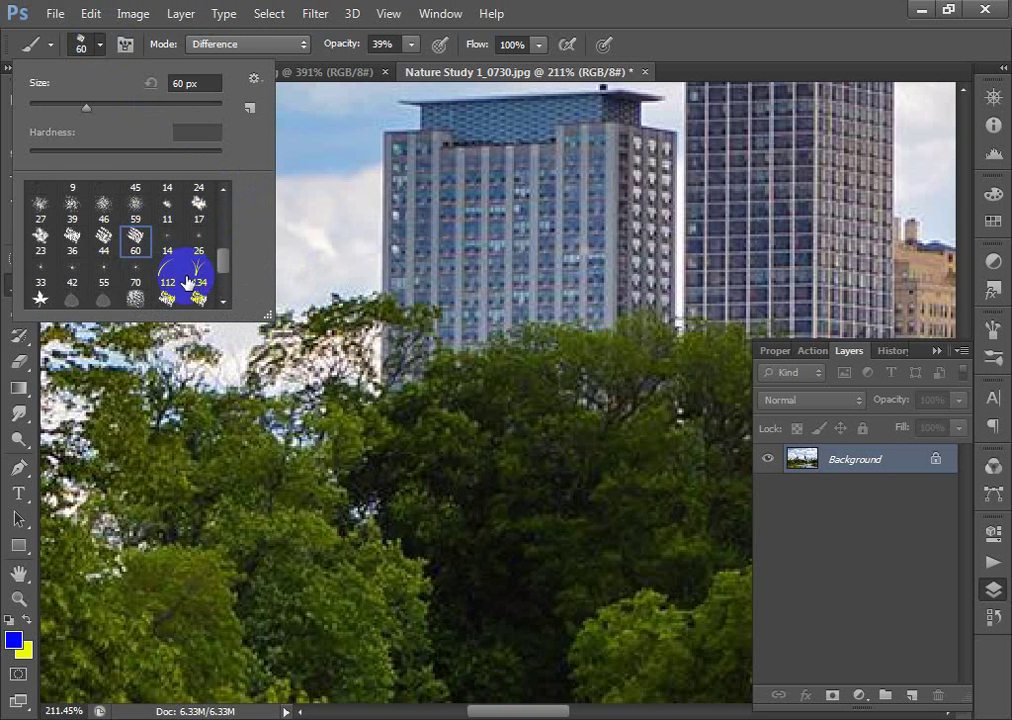
- Switch to the blank Untitled-1 document, try one dab with the textured brush and undo it
left_click(327, 74)
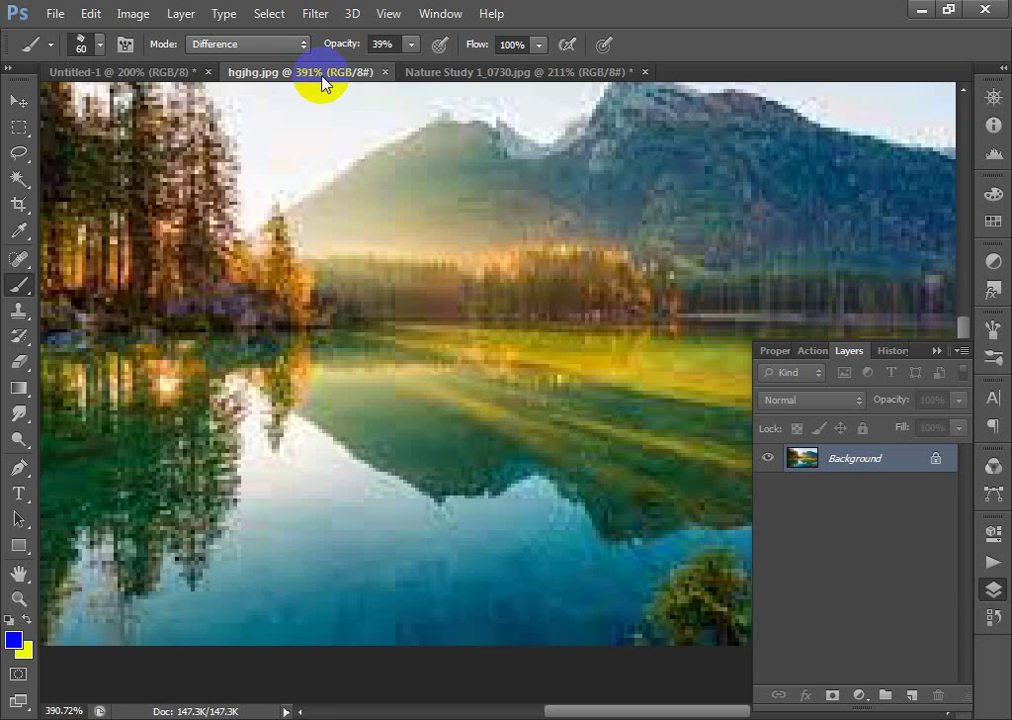
left_click(195, 72)
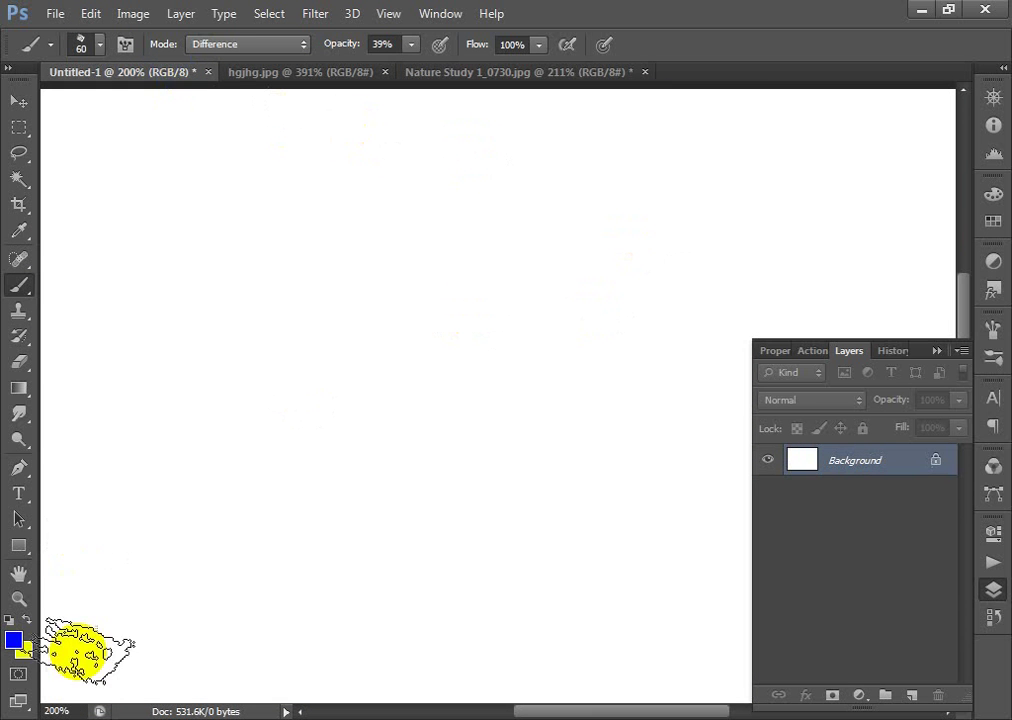
left_click(380, 267)
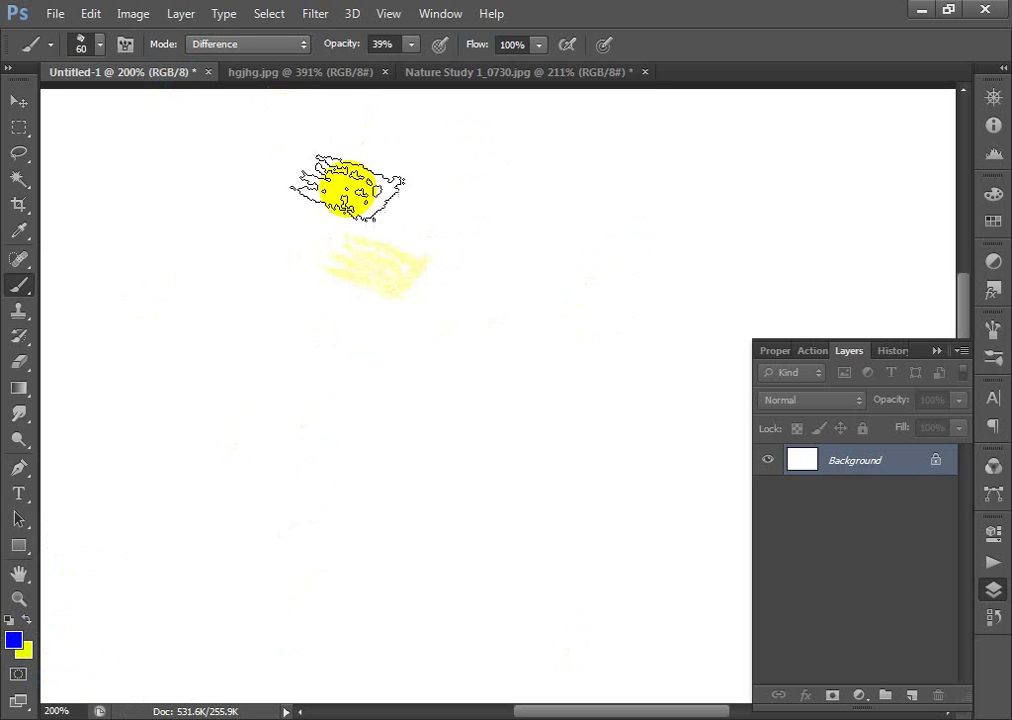
key("ctrl+z")
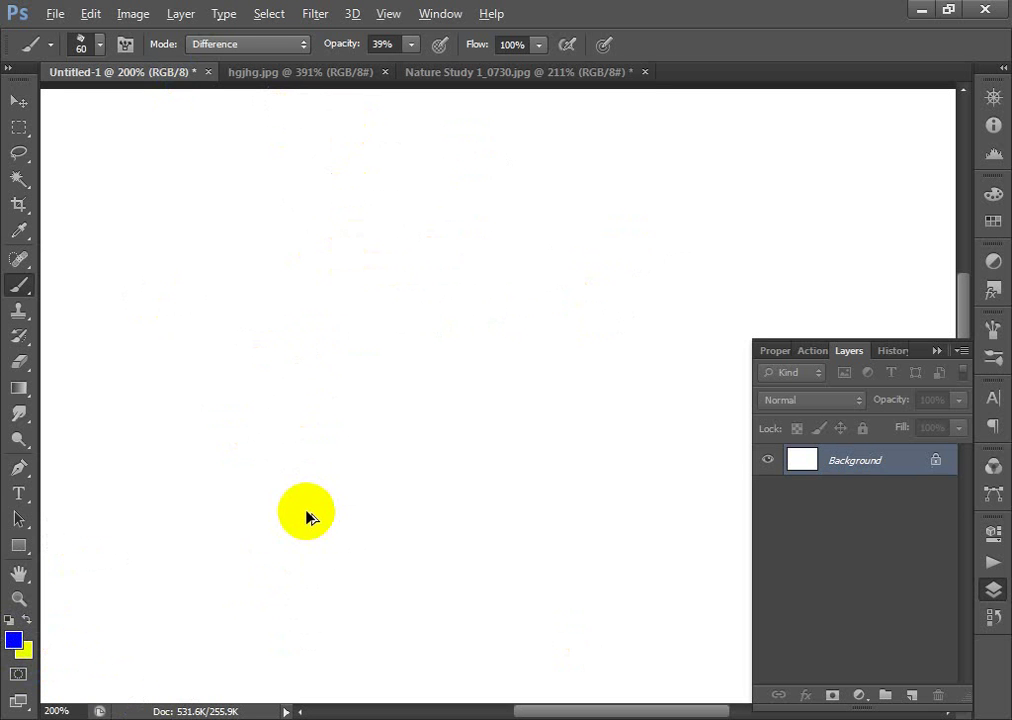
- Set the background colour to black (000000) and raise the brush opacity to 100%
left_click(27, 654)
left_click(504, 688)
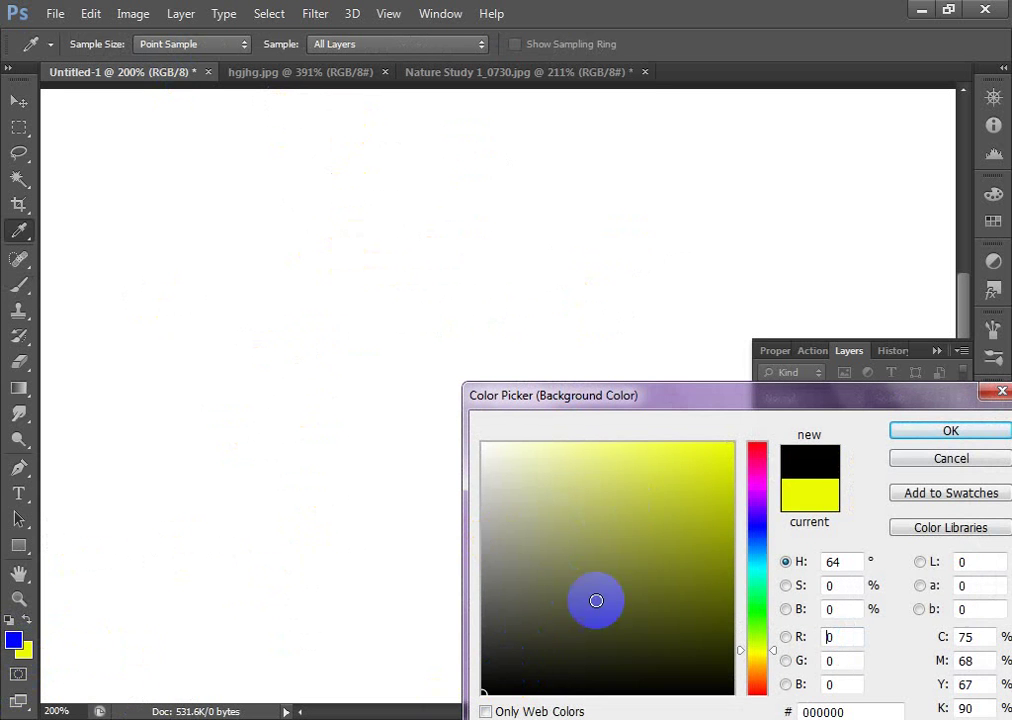
left_click(942, 436)
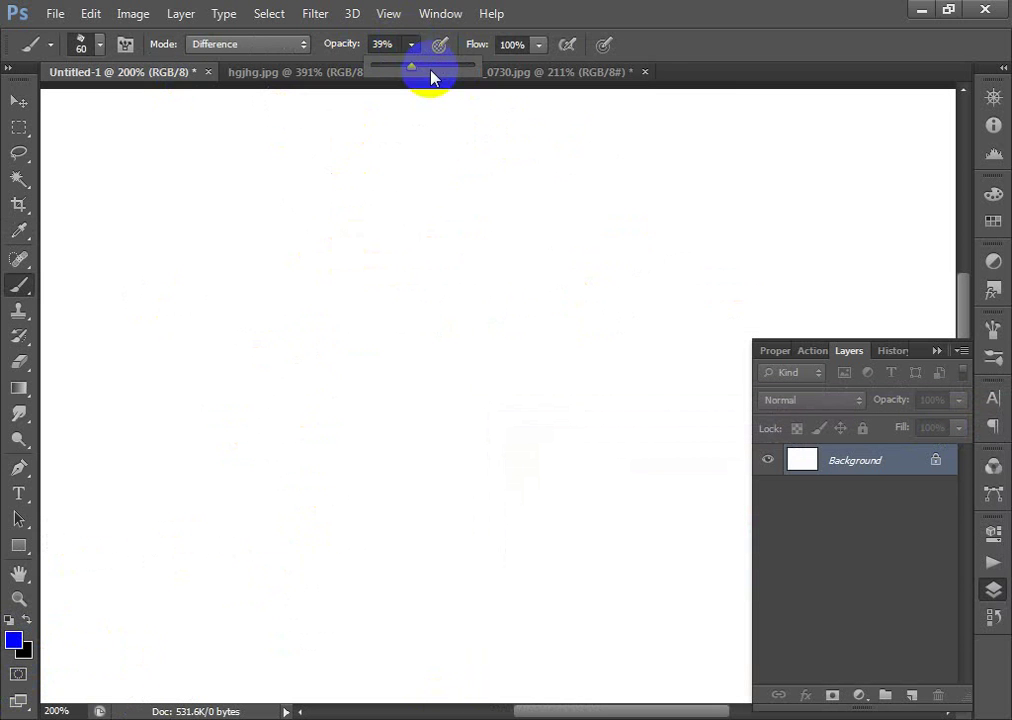
left_click_drag(443, 68, 550, 79)
- Try two textured dabs with the blue foreground colour on the blank canvas and undo them
left_click(332, 368)
key("ctrl+space")
mouse_move(128, 210)
left_mouse_down()
mouse_move(361, 439)
mouse_move(648, 656)
left_mouse_up()
left_click(507, 234)
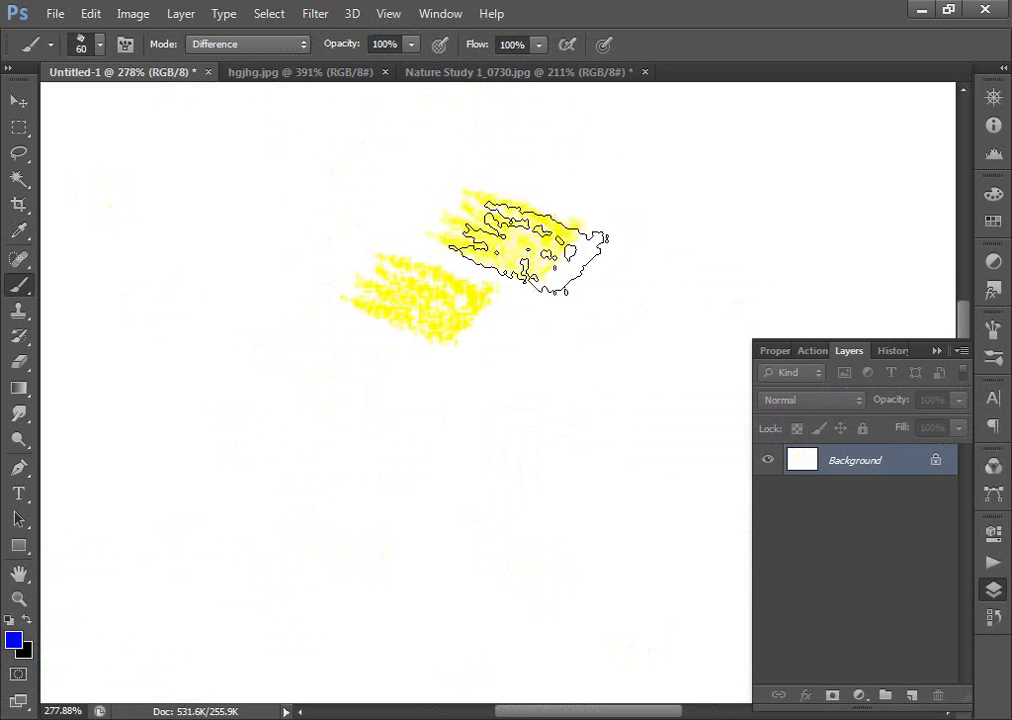
key("ctrl+alt+z")
key("ctrl+alt+z")
- Set the foreground colour to white and the background to black, try one Difference dab and undo it
key("x")
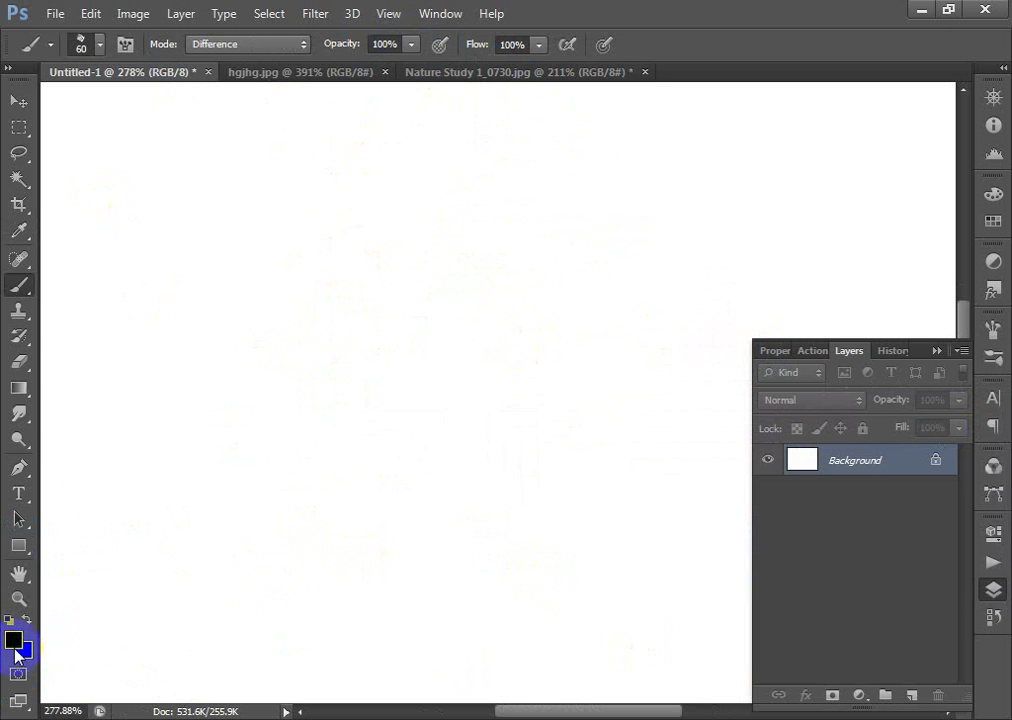
key("d")
key("x")
left_click(410, 270)
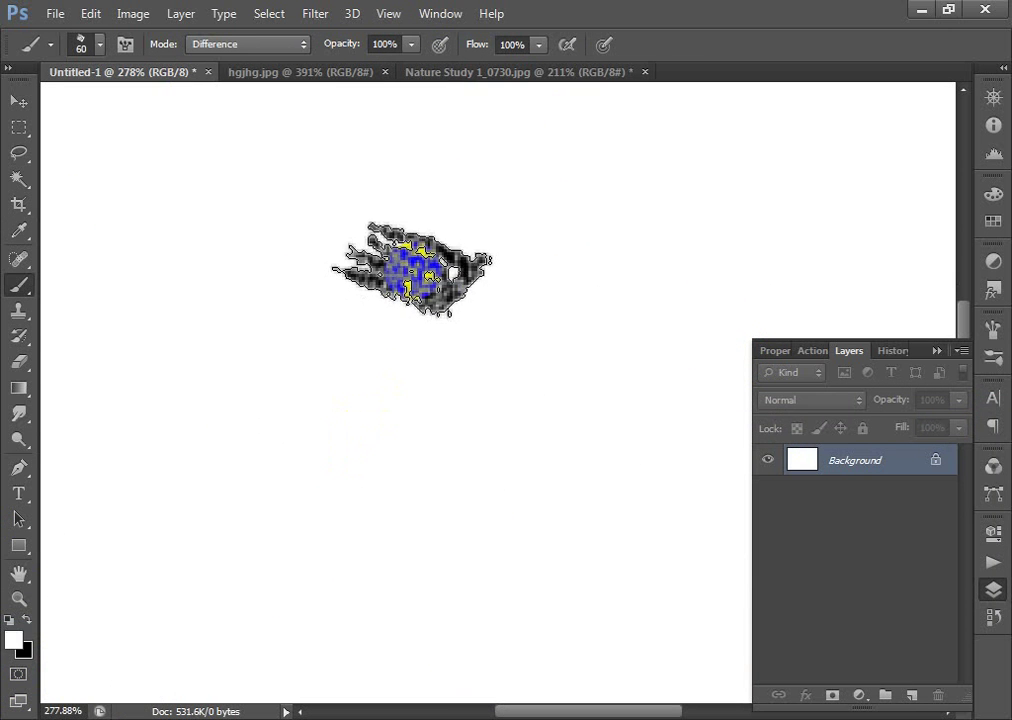
key("ctrl+alt+z")
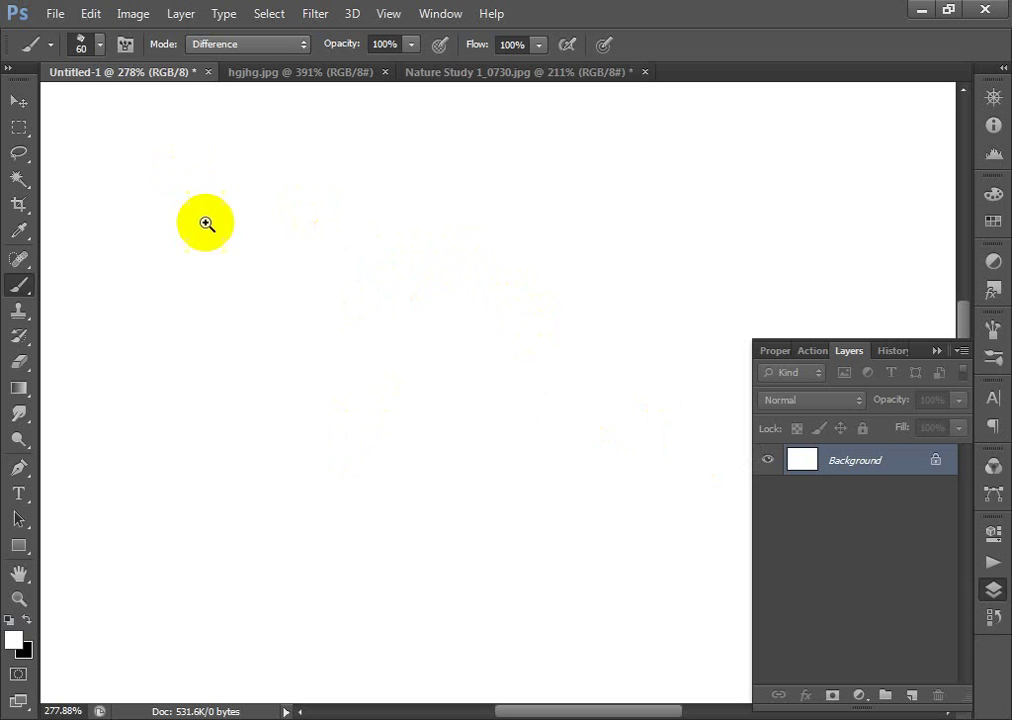
- Paint overlapping curved Difference strokes in white with the textured brush across the blank canvas
left_click_drag(395, 282, 515, 380)
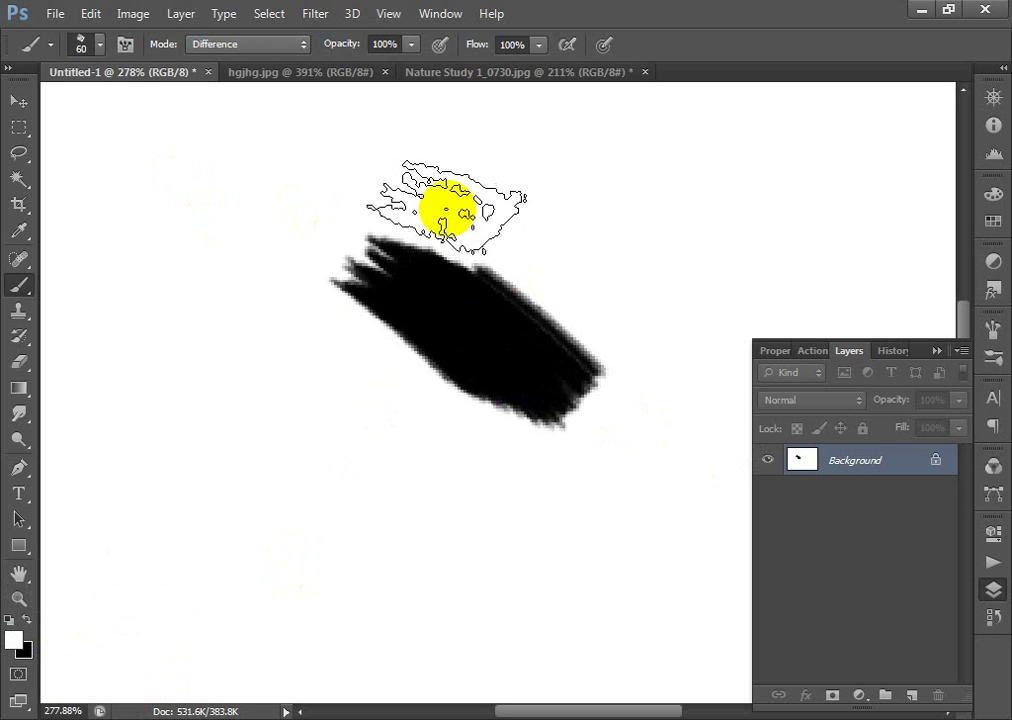
left_click_drag(453, 201, 682, 373)
left_click_drag(584, 171, 745, 360)
left_click_drag(420, 205, 488, 462)
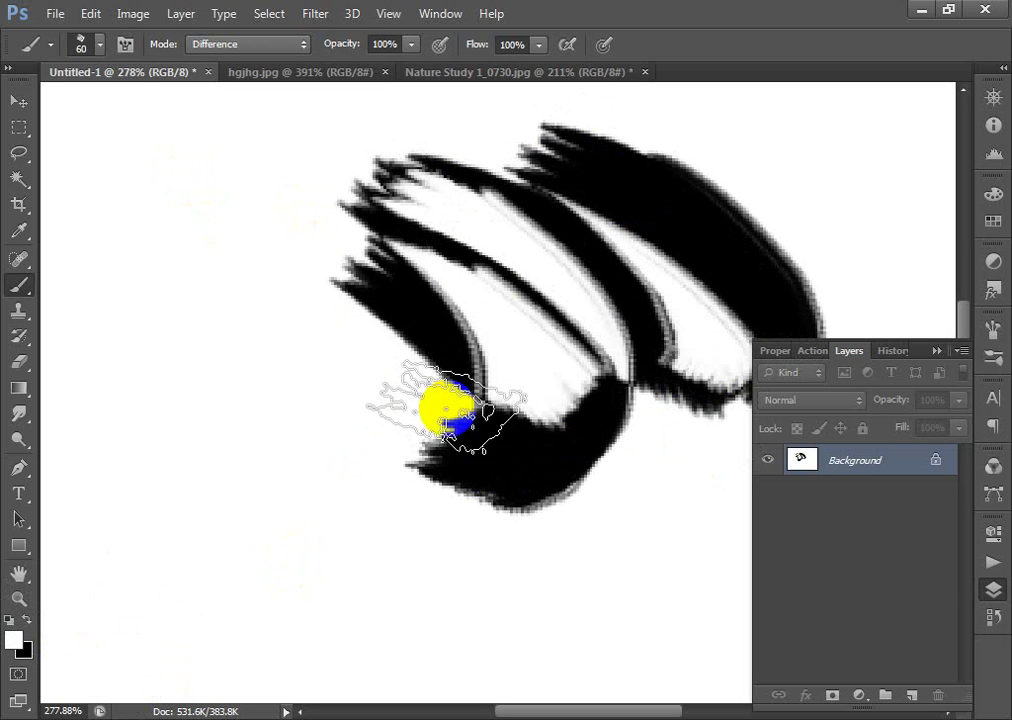
mouse_move(351, 270)
left_mouse_down()
mouse_move(427, 453)
mouse_move(365, 514)
left_mouse_up()
mouse_move(305, 430)
left_mouse_down()
mouse_move(316, 453)
mouse_move(222, 540)
left_mouse_up()
mouse_move(210, 350)
left_mouse_down()
mouse_move(222, 478)
mouse_move(192, 289)
mouse_move(403, 175)
mouse_move(330, 420)
left_mouse_up()
mouse_move(640, 585)
left_mouse_down()
mouse_move(599, 614)
mouse_move(429, 592)
left_mouse_up()
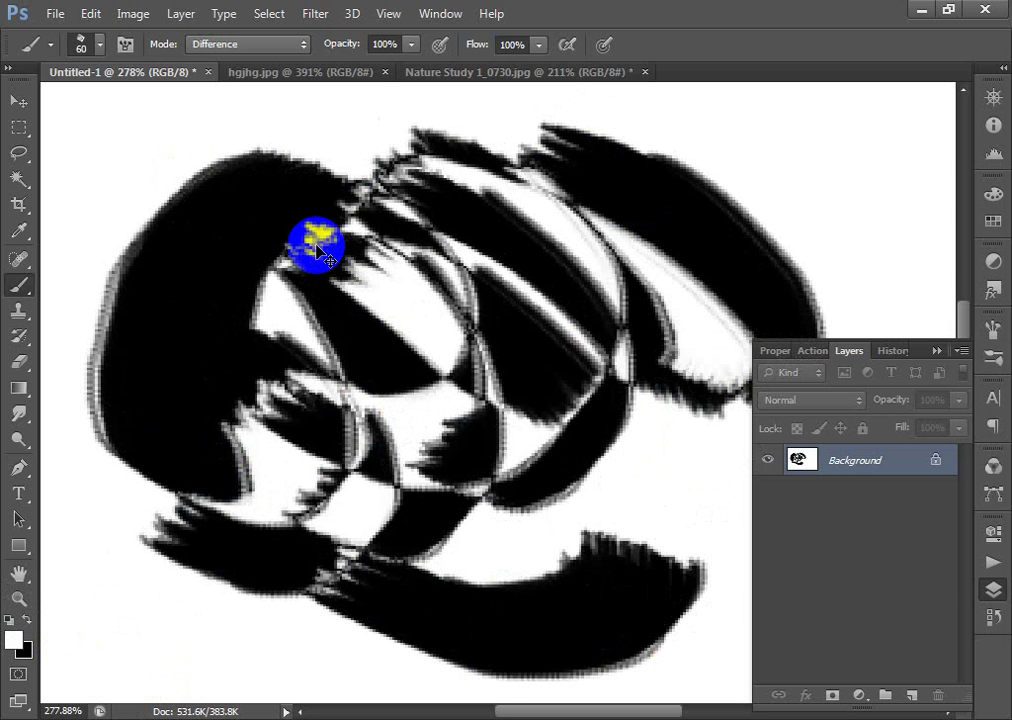
key("ctrl+minus")
key("ctrl+minus")
key("ctrl+minus")
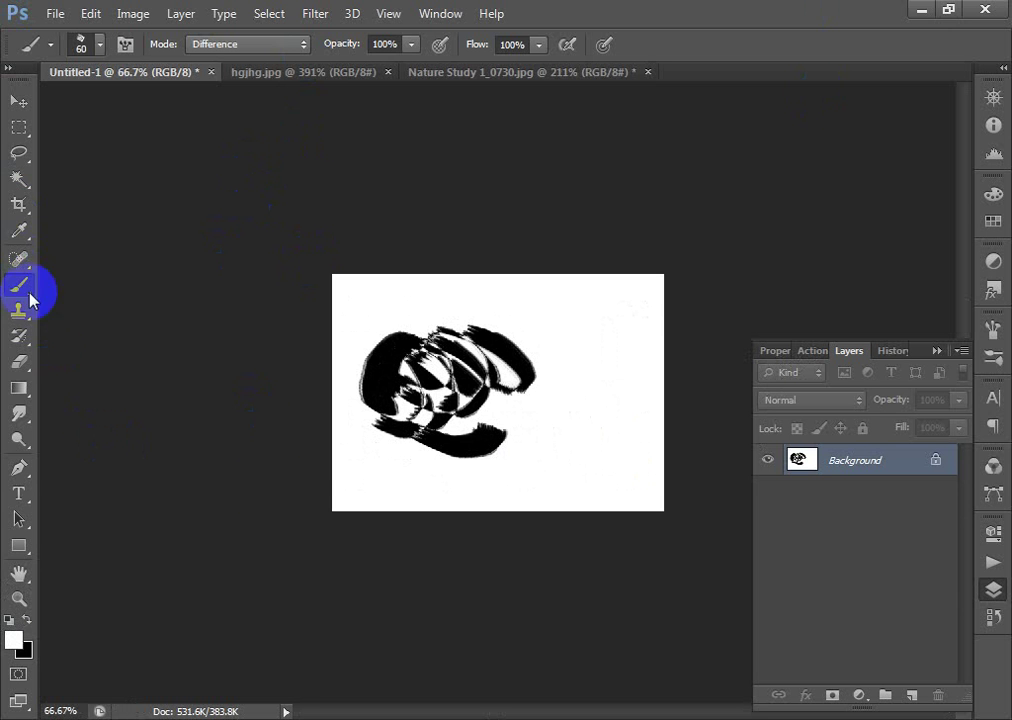
- Return to the skyline photo, sample light blue from the sky, try a looped stroke over the trees, undo it and dismiss the disk warning
left_click(515, 45)
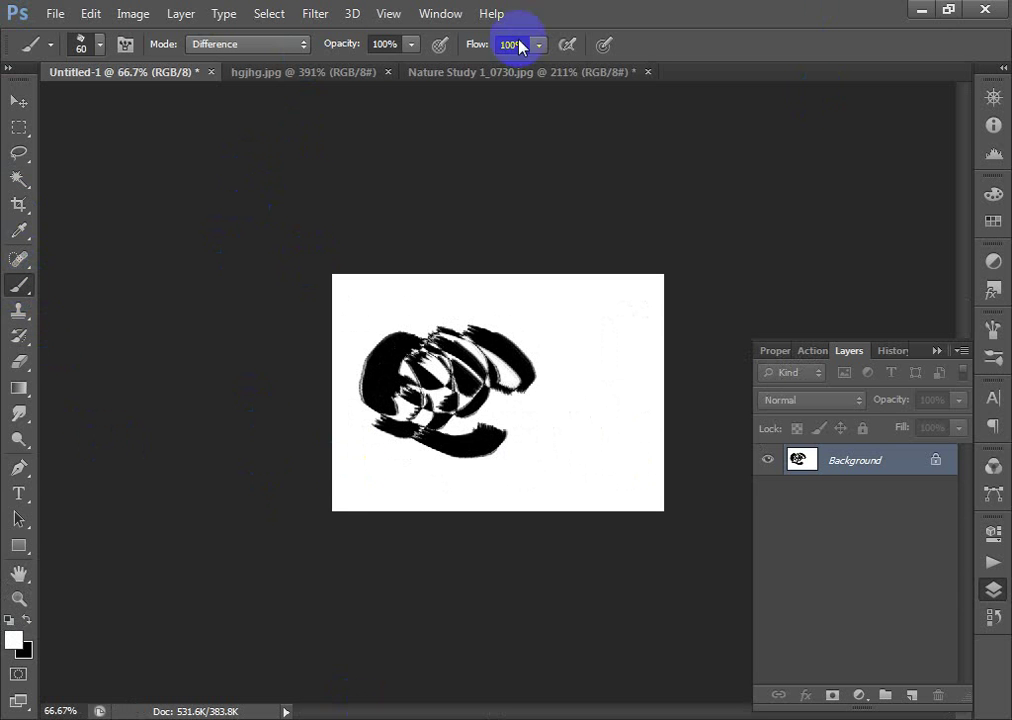
left_click(470, 70)
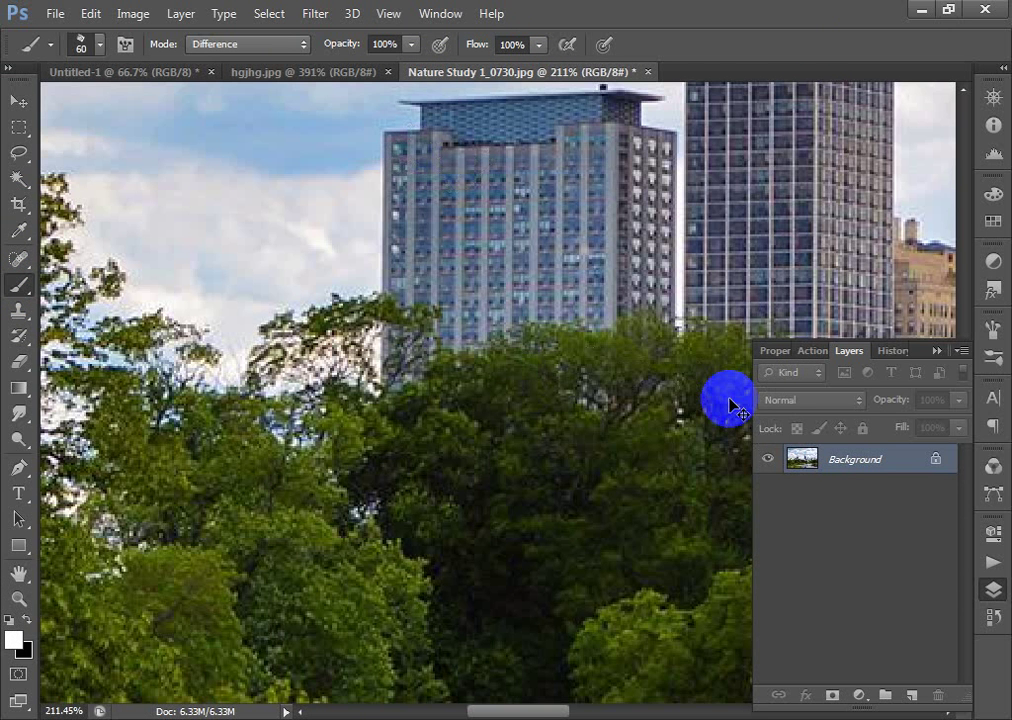
key("ctrl+1")
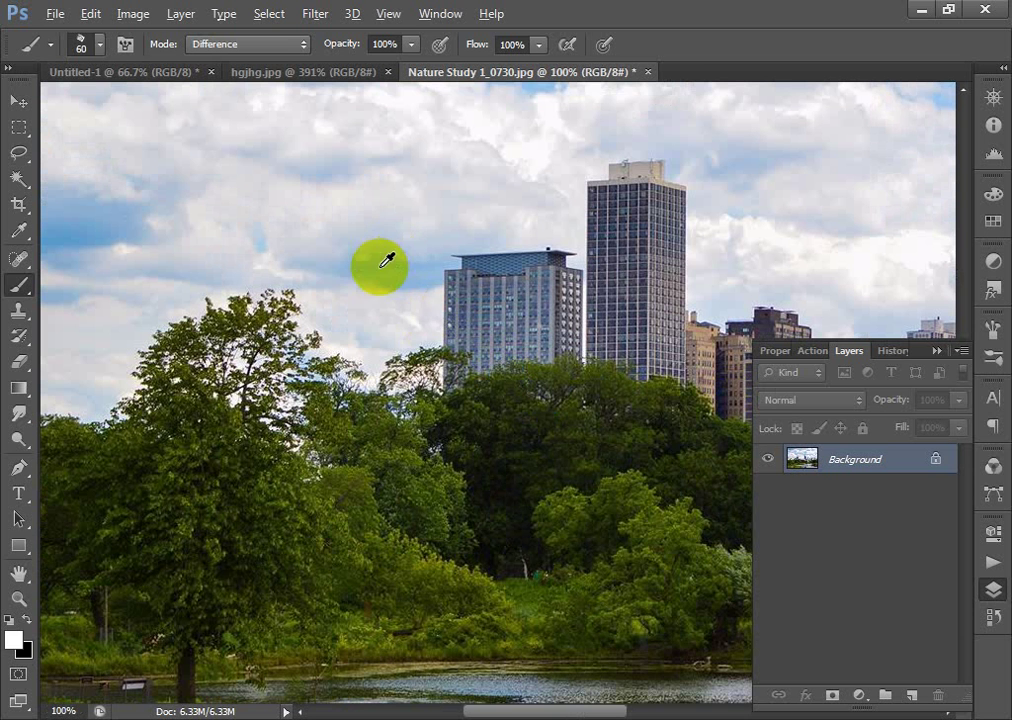
mouse_move(405, 497)
left_mouse_down()
mouse_move(407, 568)
mouse_move(366, 524)
left_mouse_up()
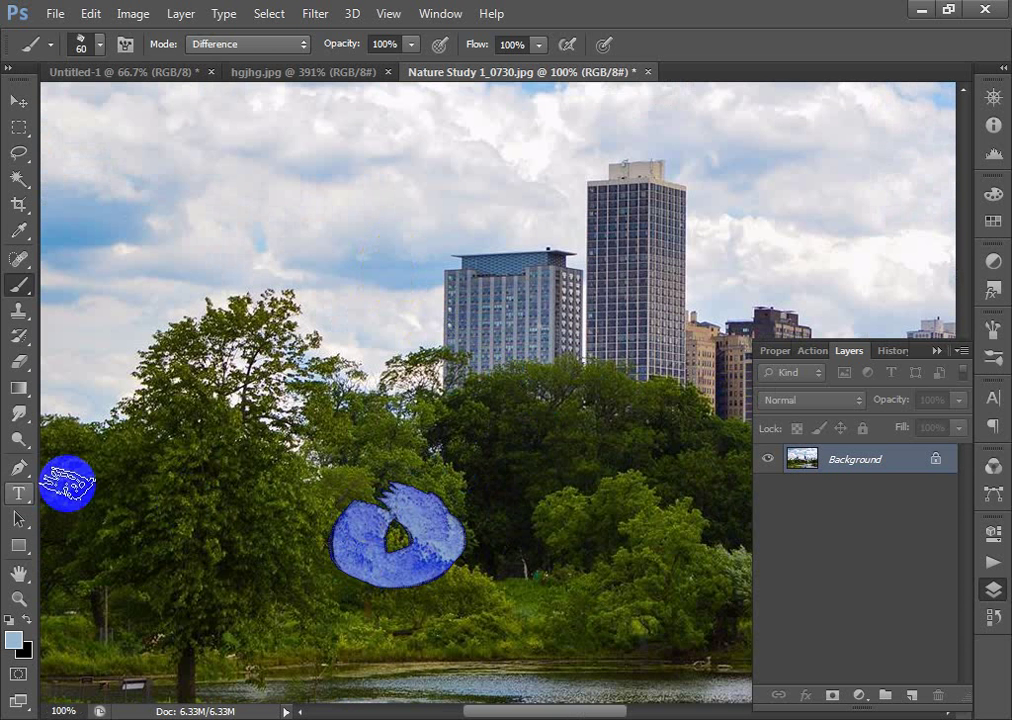
key("ctrl+z")
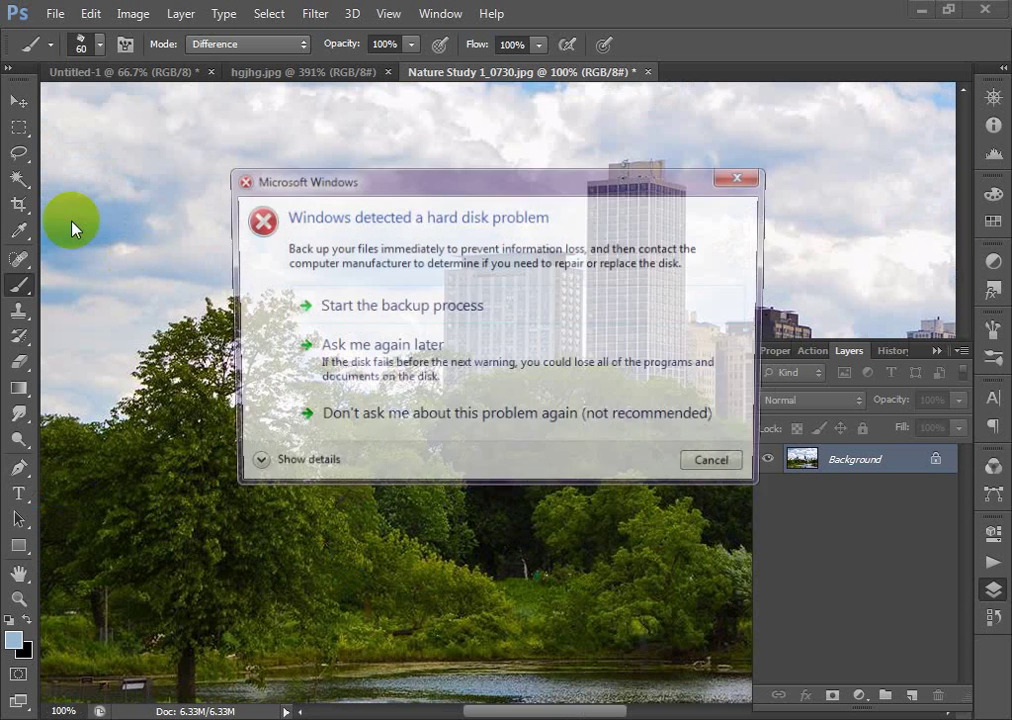
left_click(720, 468)
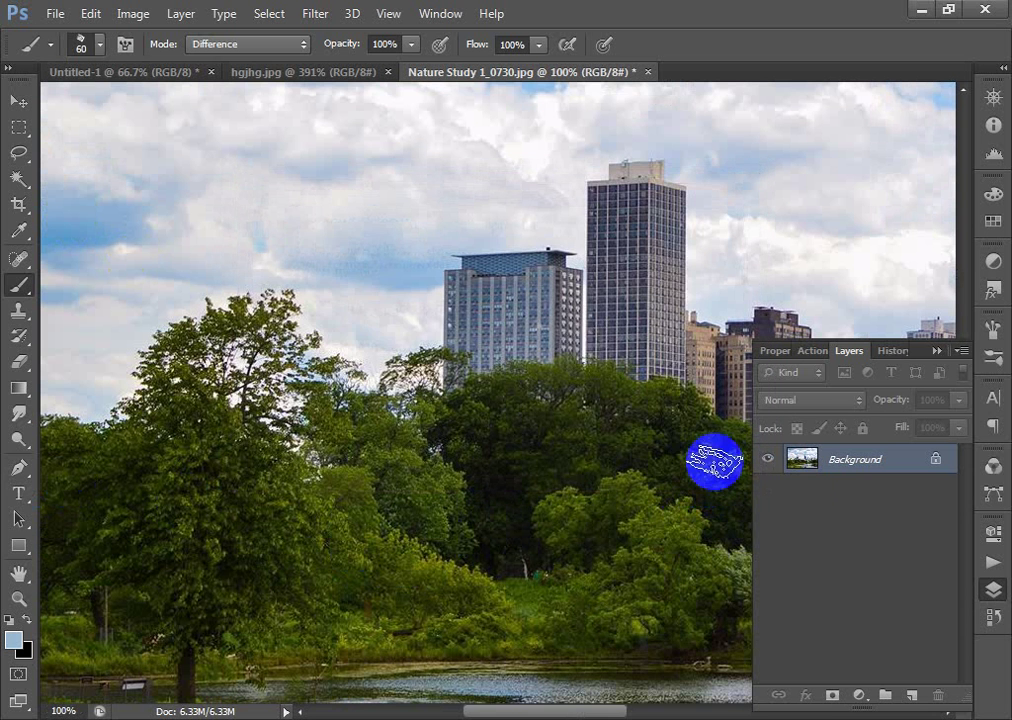
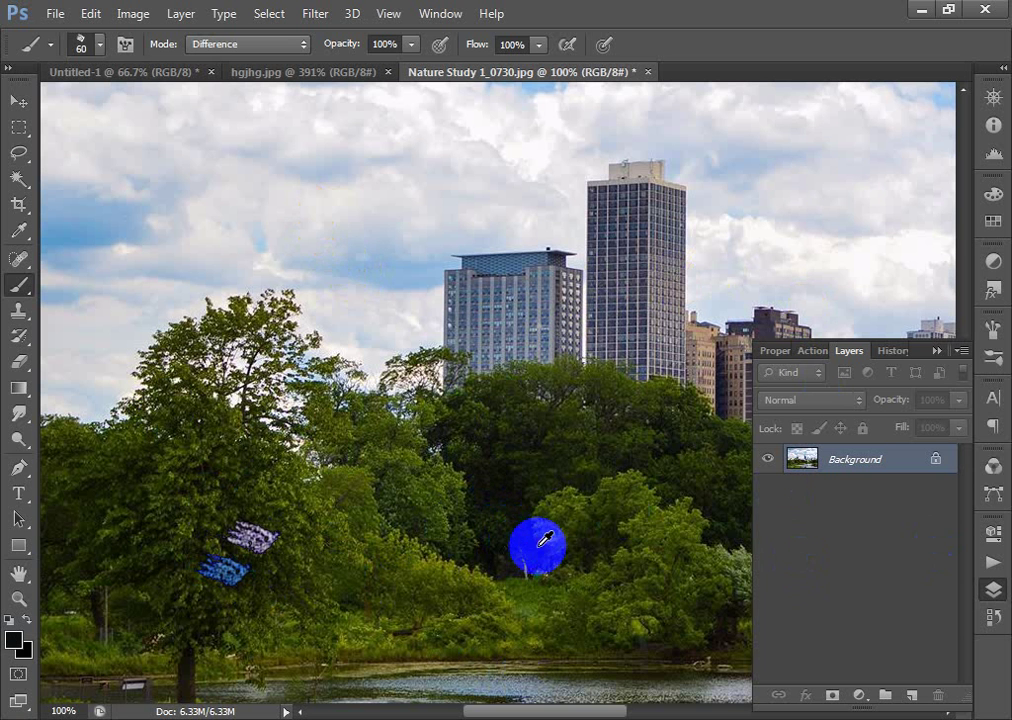
- Examine the cloudy sky around the tall buildings and the tree line in the skyline photo up close
left_click(776, 157)
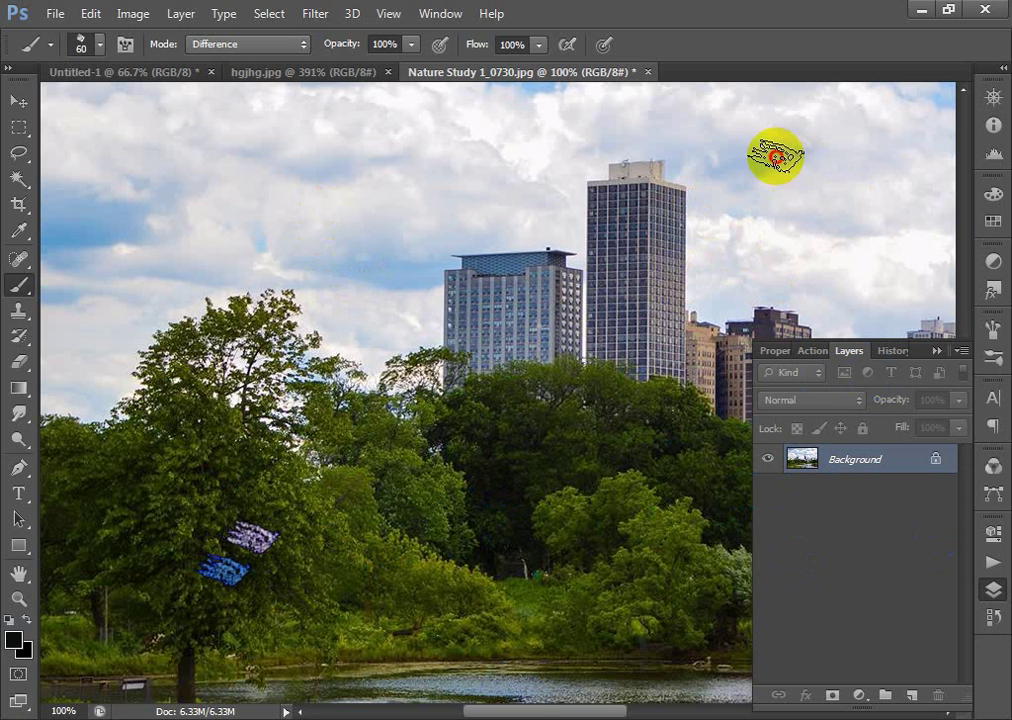
mouse_move(776, 157)
left_mouse_down()
mouse_move(709, 230)
mouse_move(770, 253)
mouse_move(840, 192)
mouse_move(845, 200)
left_mouse_up()
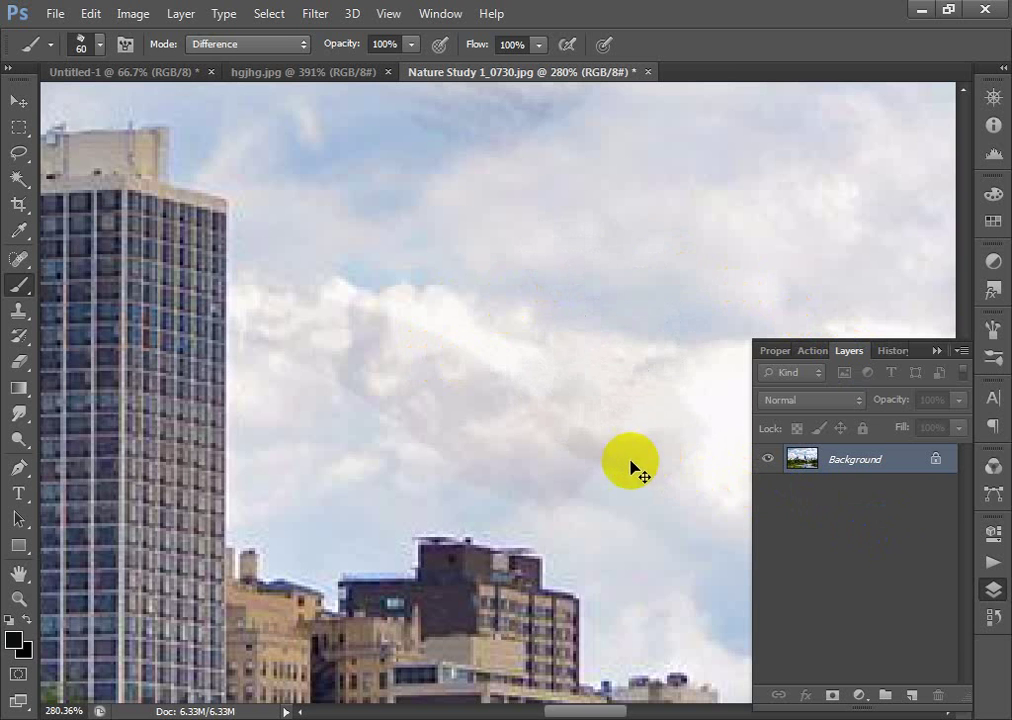
key("ctrl+minus")
key("ctrl+minus")
key("ctrl+minus")
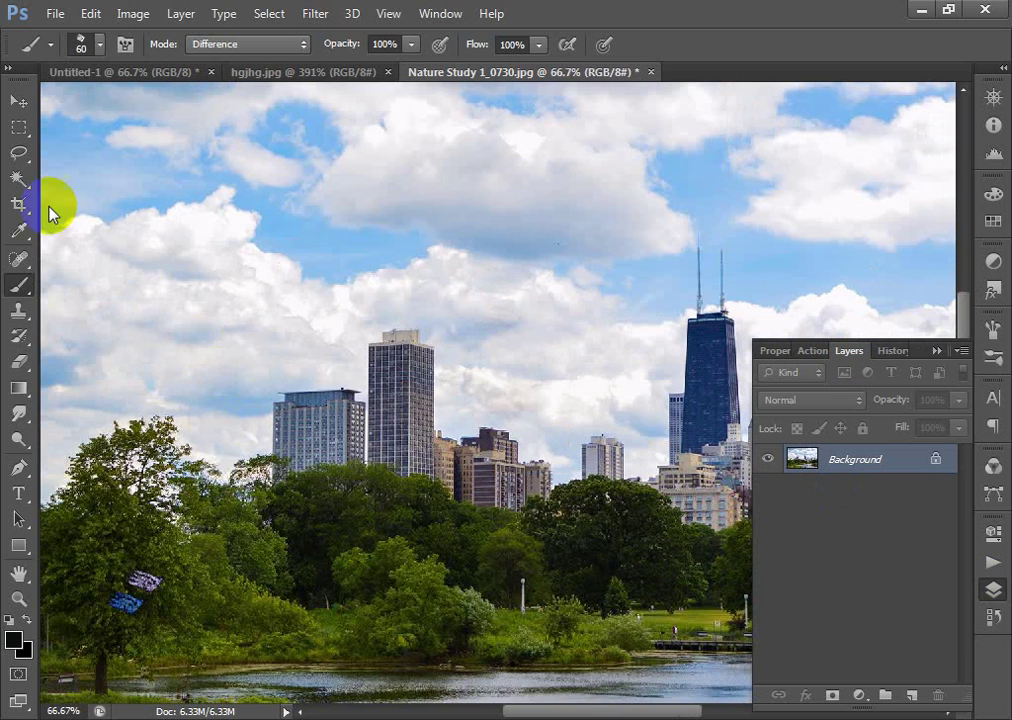
left_click_drag(226, 407, 286, 415)
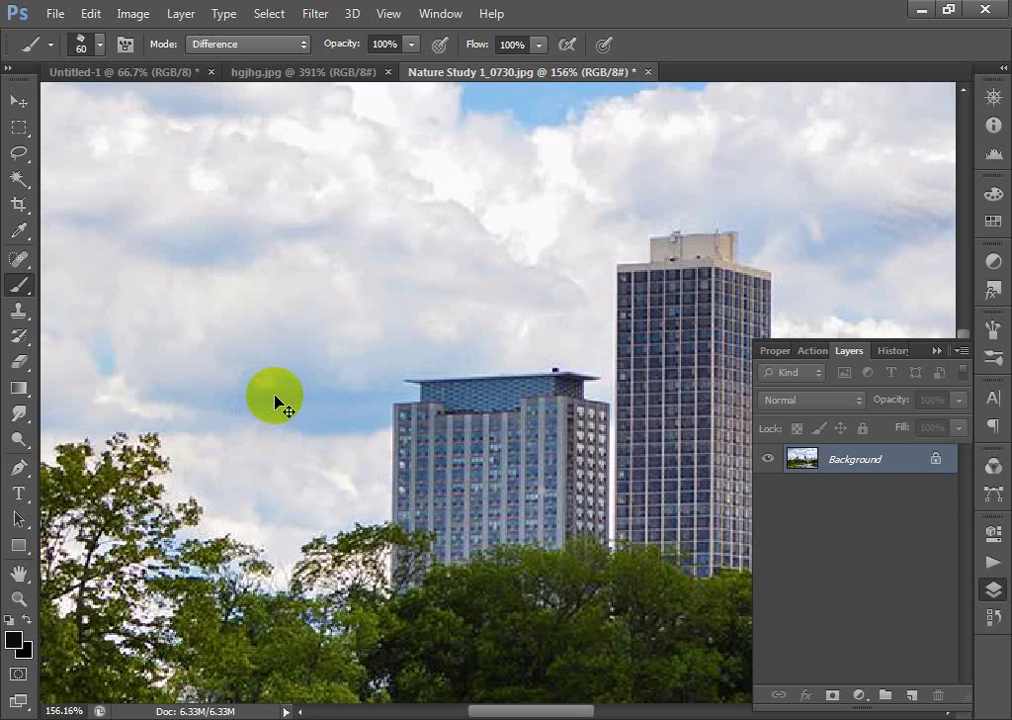
key("ctrl+minus")
key("ctrl+minus")
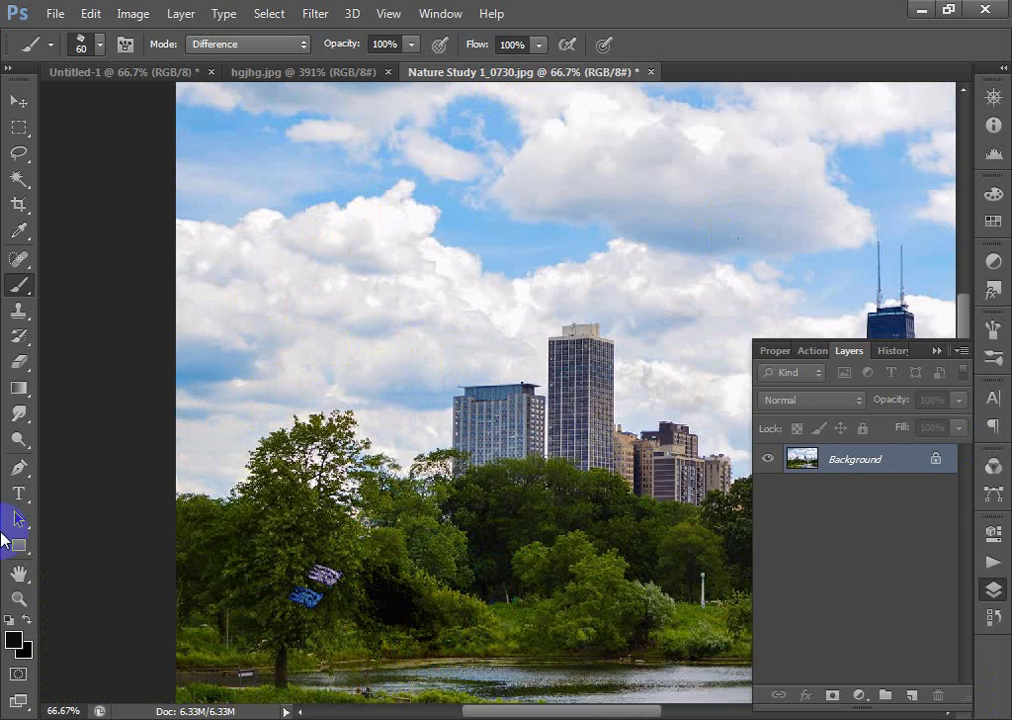
- Choose a soft round brush tip at 60 px and 0% hardness, and dab it over the trees beside the textured marks
right_click(19, 284)
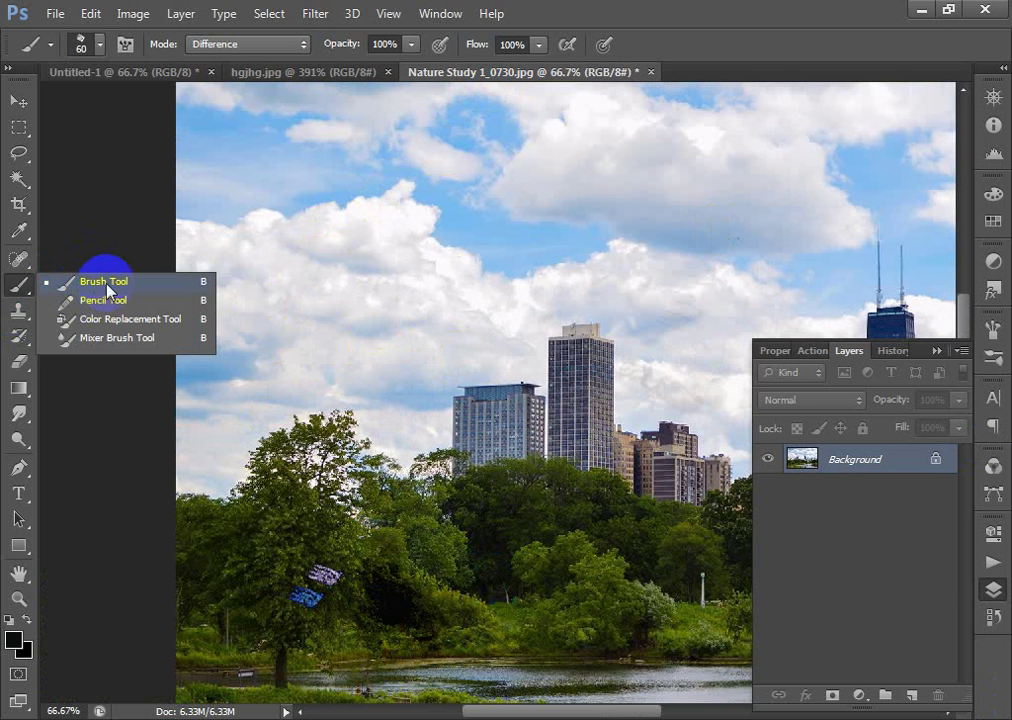
left_click(101, 45)
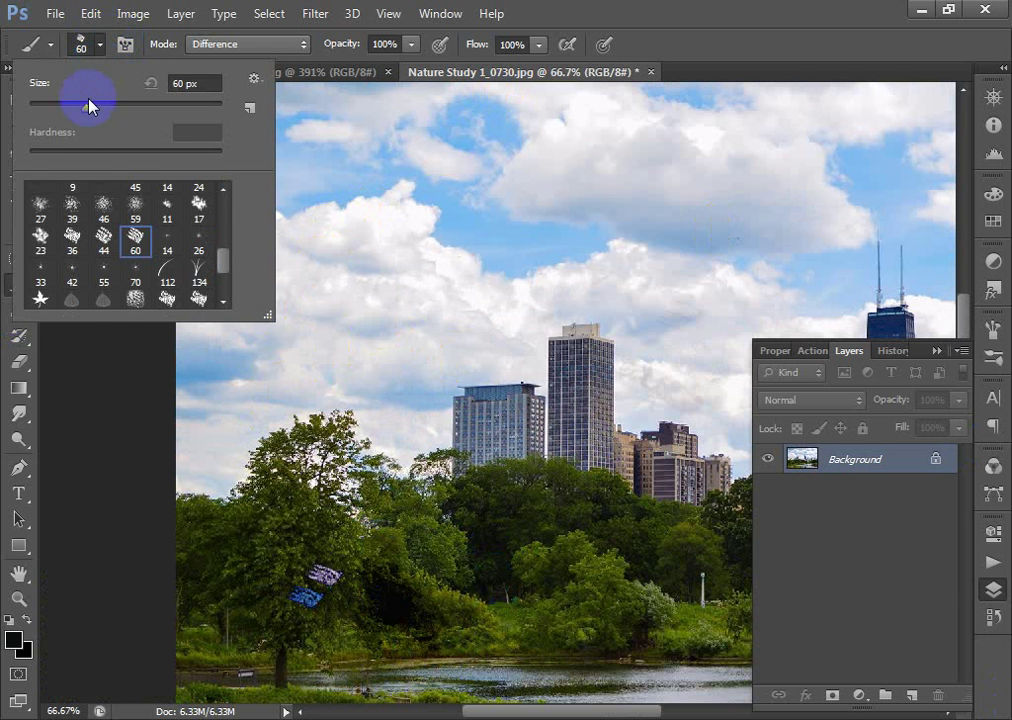
scroll(112, 280, "up", 10)
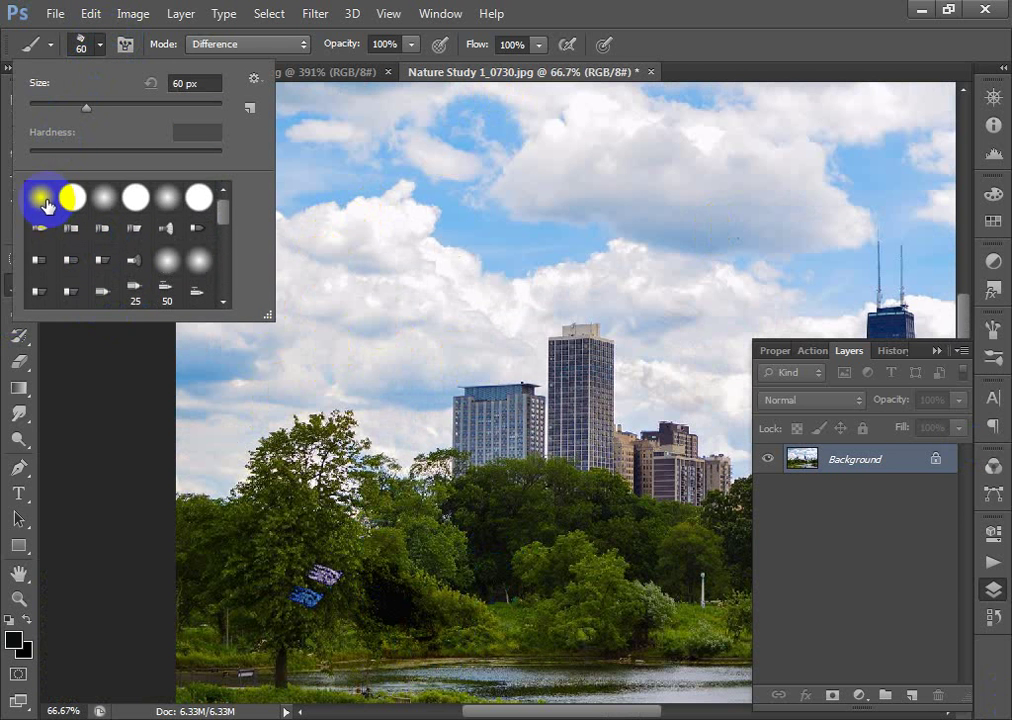
left_click(42, 205)
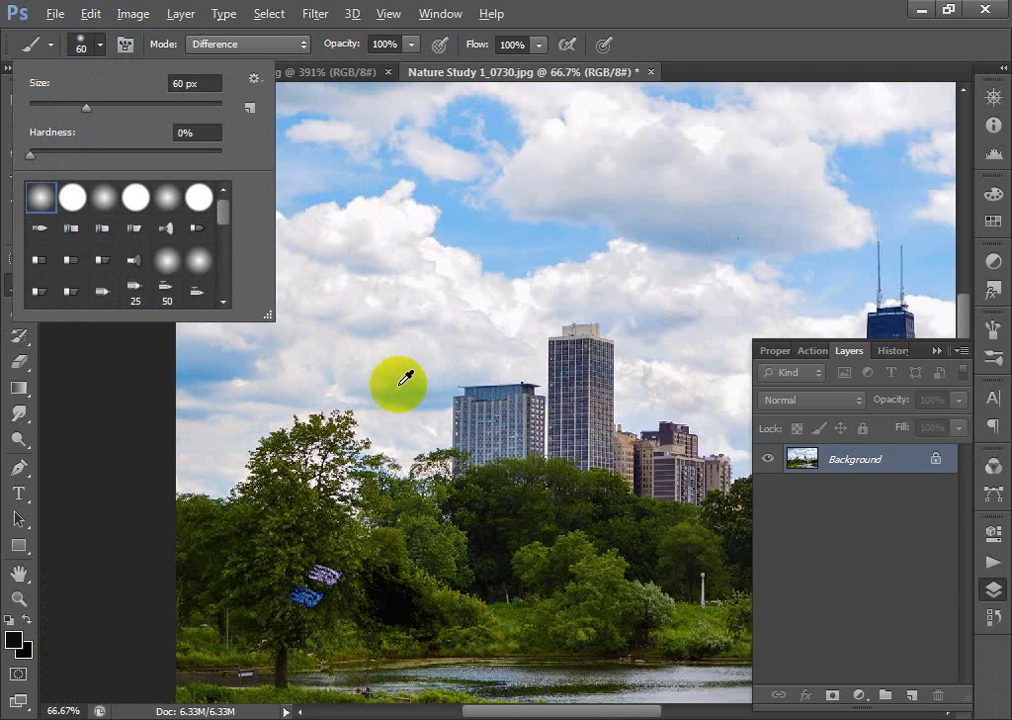
left_click(394, 599)
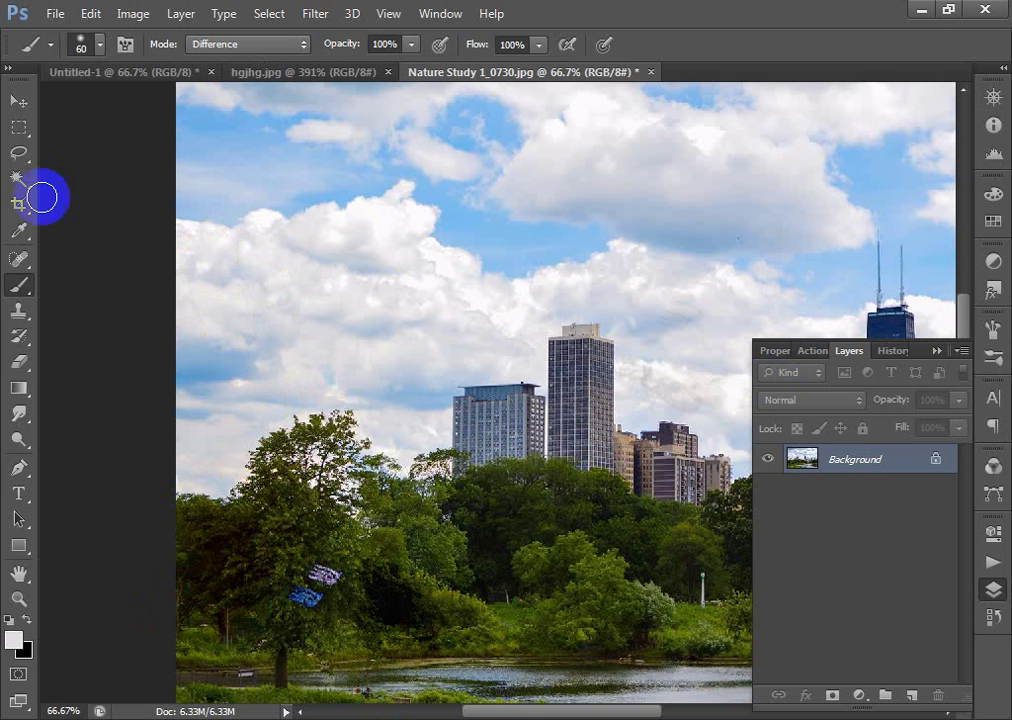
- Try two looped near-white Difference strokes over the trees below the buildings, undoing each one
mouse_move(520, 547)
left_mouse_down()
mouse_move(601, 552)
mouse_move(535, 564)
mouse_move(536, 576)
mouse_move(610, 531)
left_mouse_up()
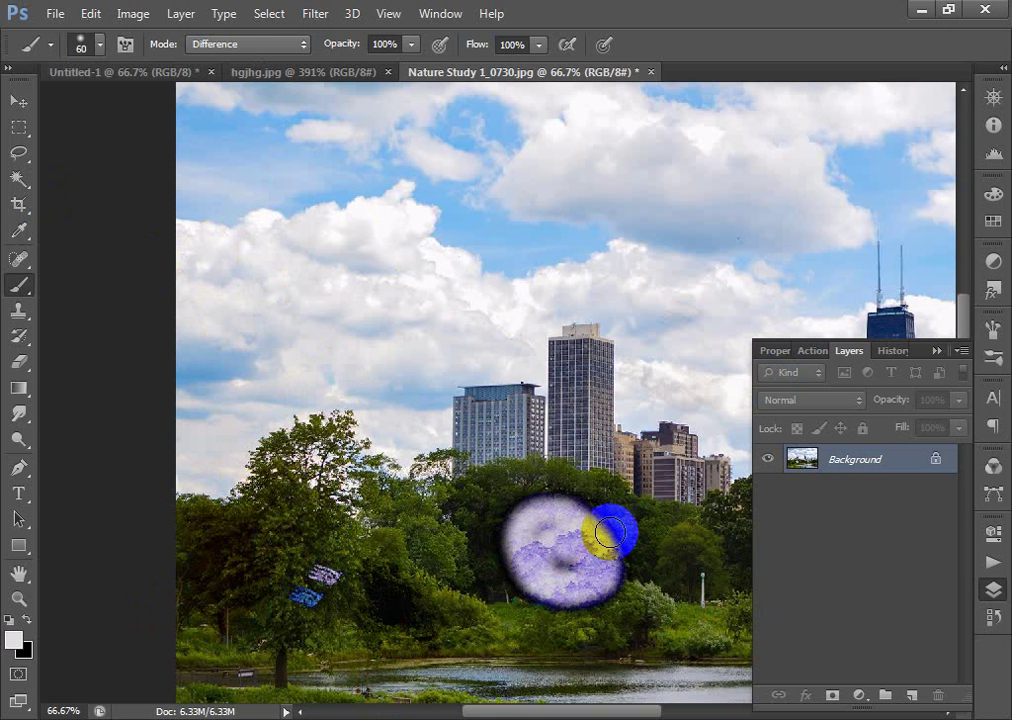
key("ctrl+z")
mouse_move(544, 478)
left_mouse_down()
mouse_move(575, 513)
mouse_move(481, 526)
left_mouse_up()
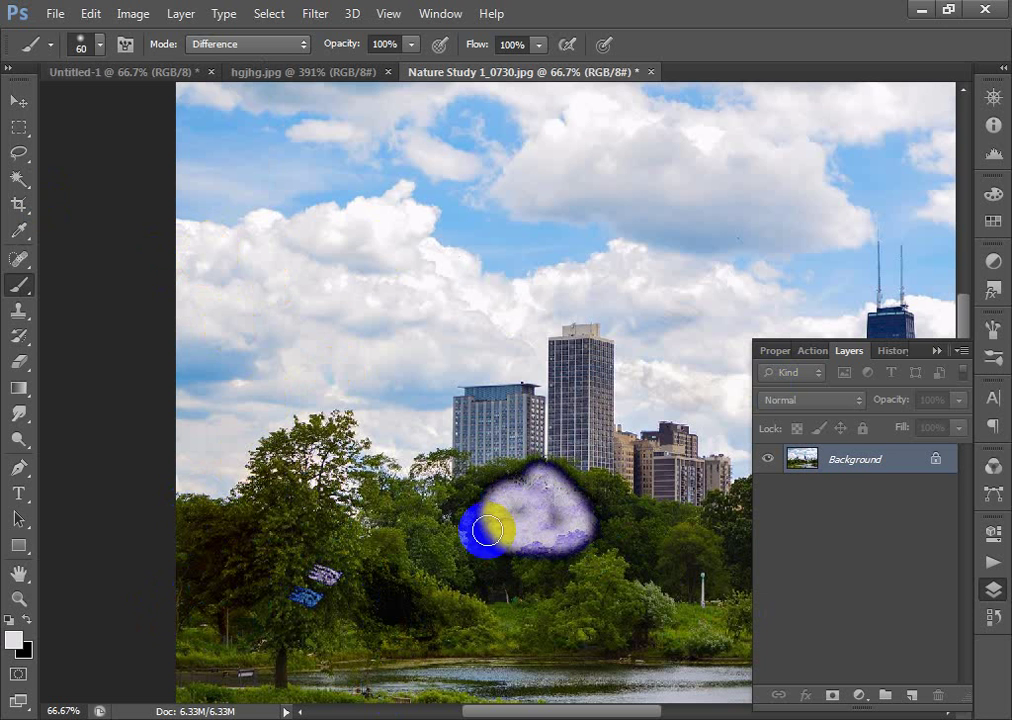
key("ctrl+z")
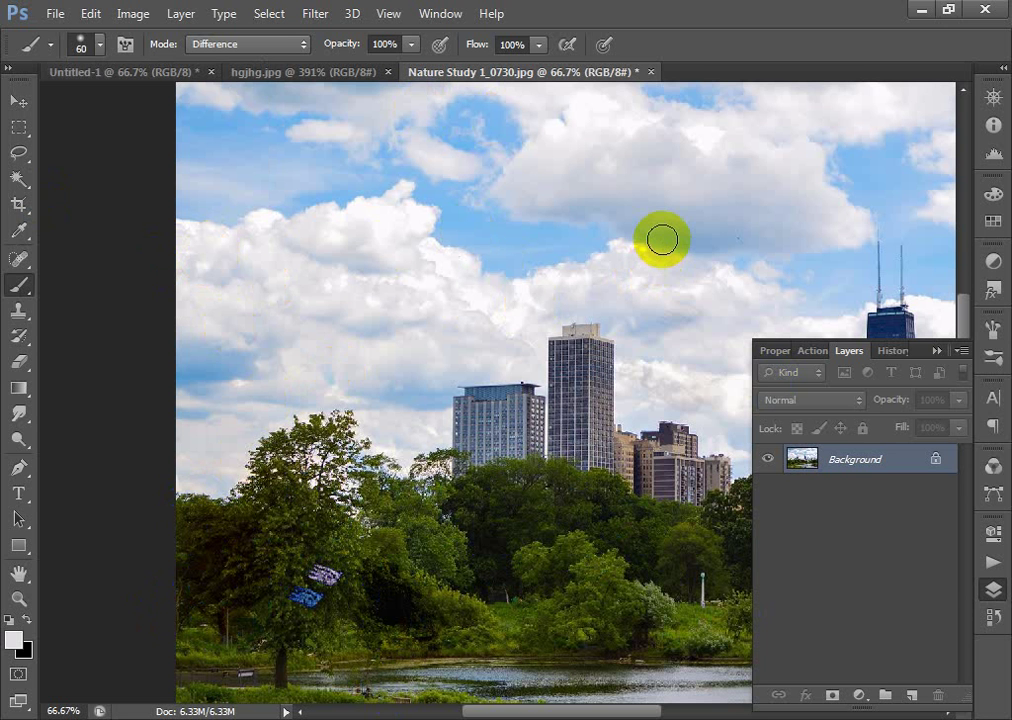
- Choose the 112 px Dune Grass brush tip
left_click(76, 80)
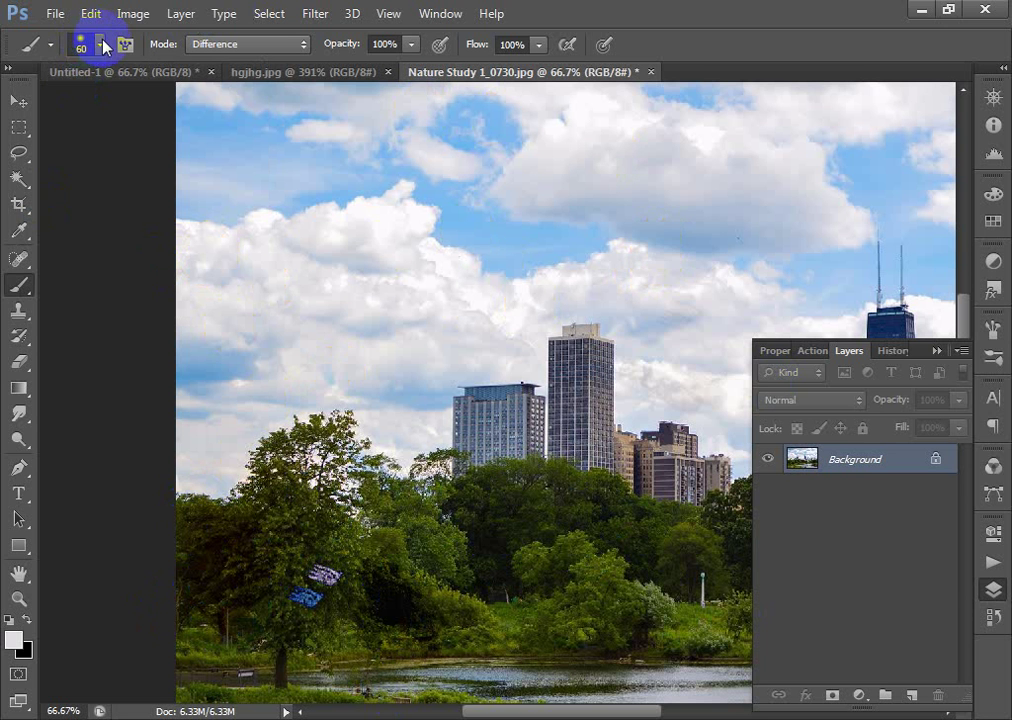
left_click(101, 45)
left_click_drag(229, 228, 220, 298)
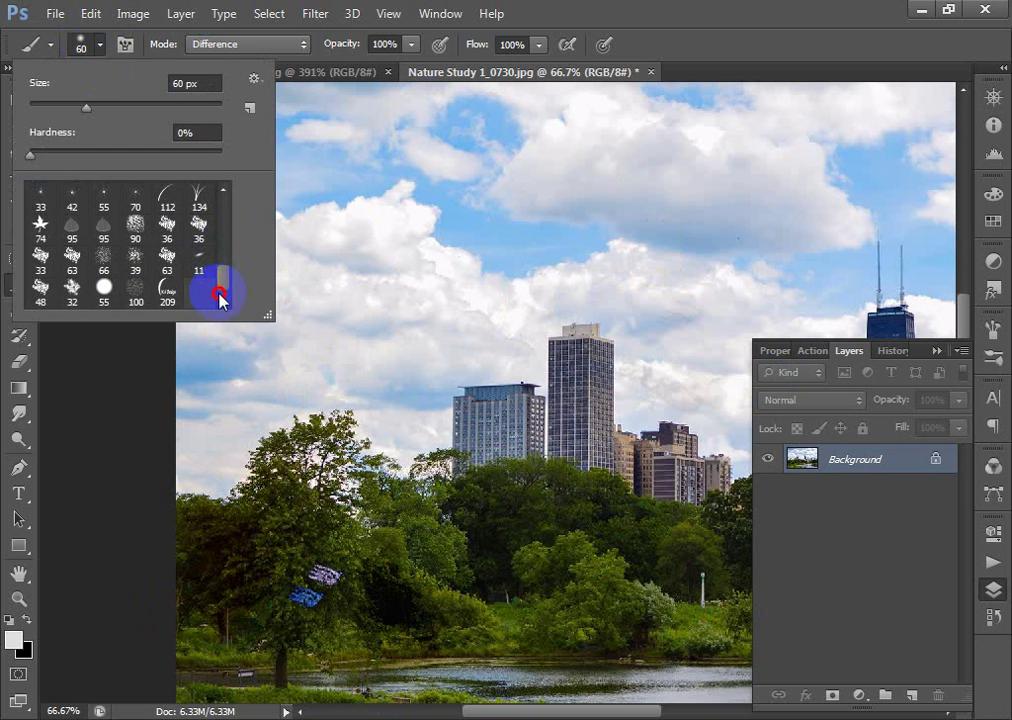
left_click(170, 204)
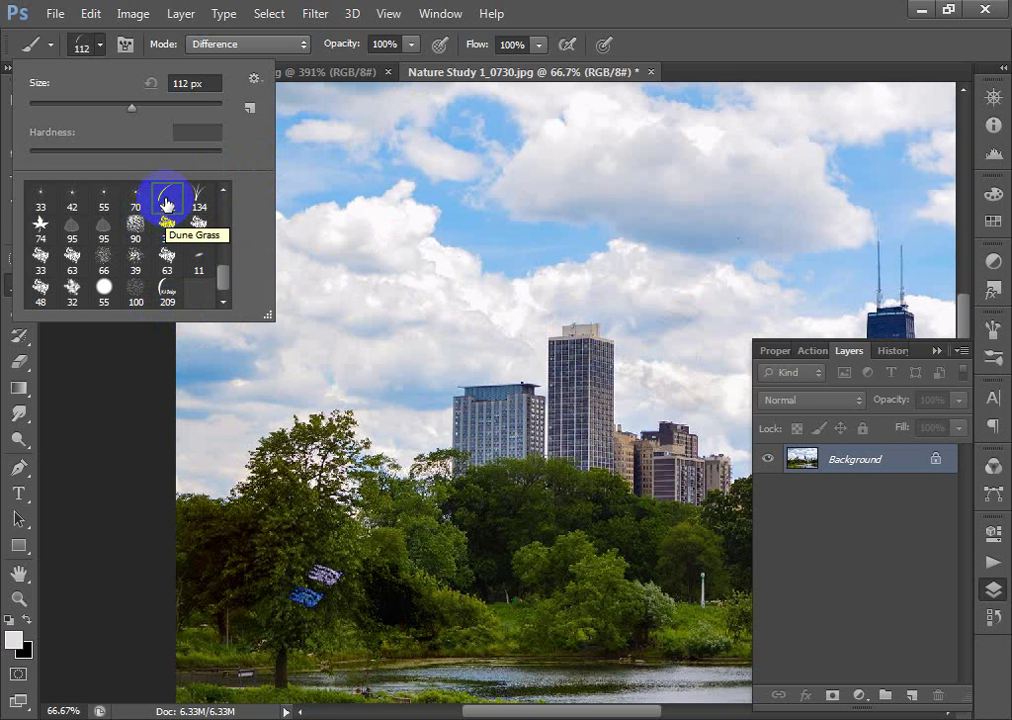
left_click(612, 8)
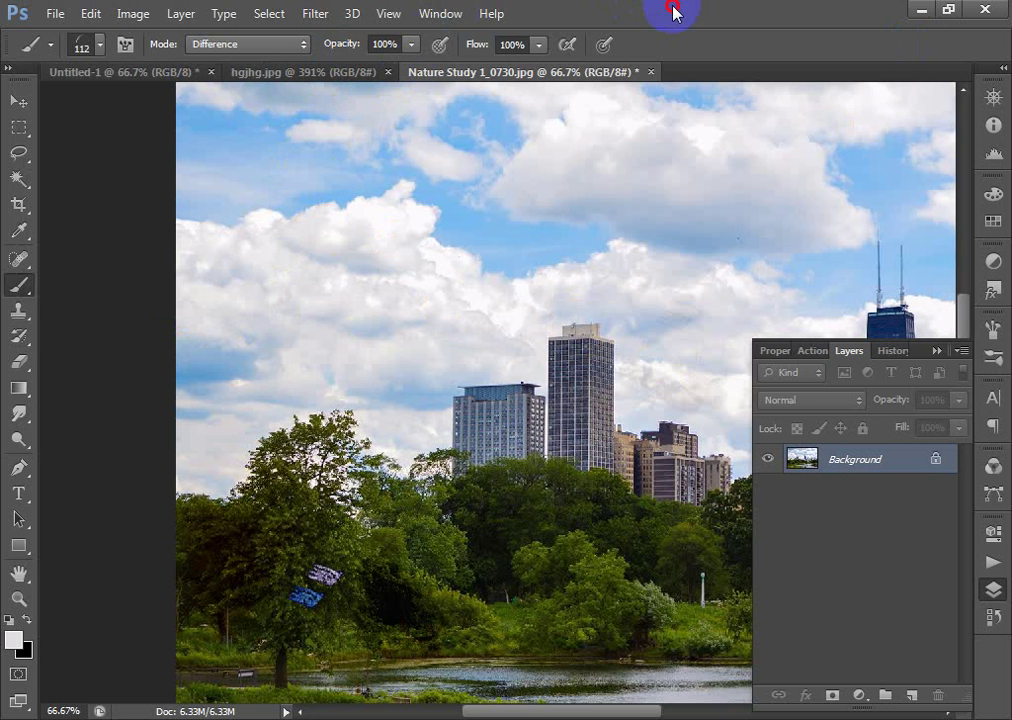
- Switch to the Untitled-1 canvas and reduce the Dune Grass brush size to 38 px
left_click(108, 74)
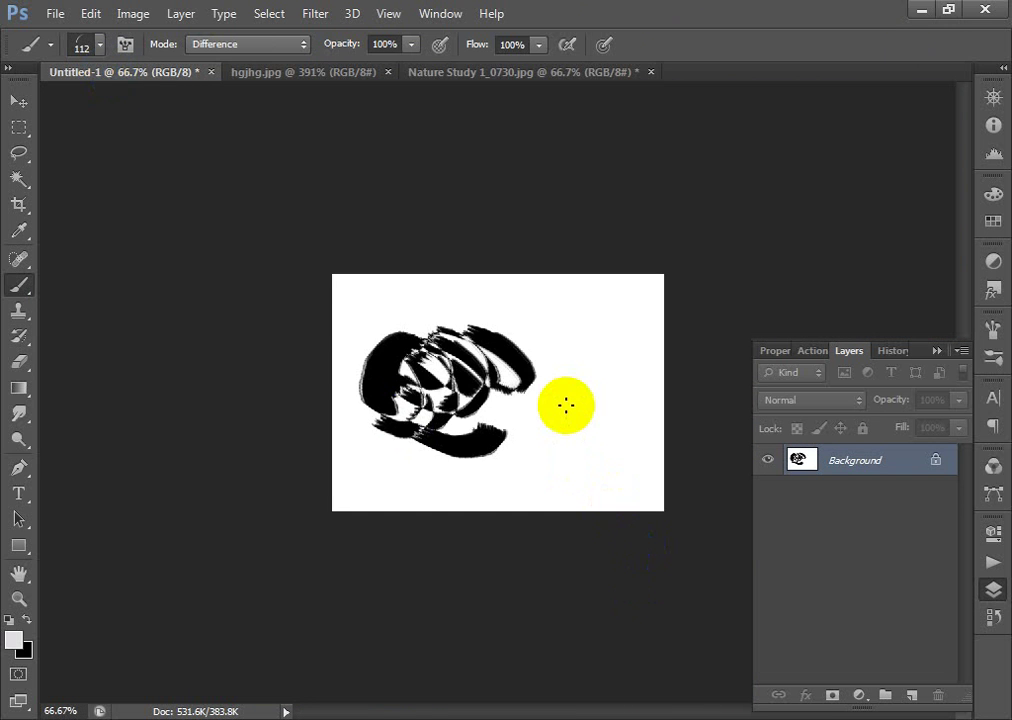
left_click_drag(328, 296, 418, 407)
right_click(466, 361)
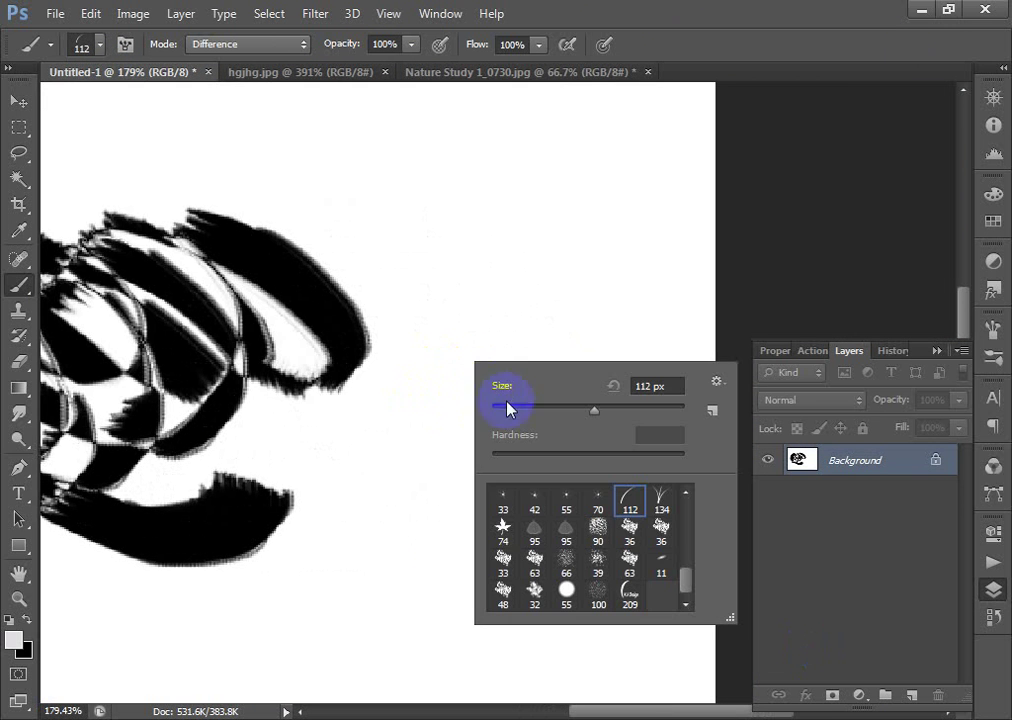
left_click(549, 410)
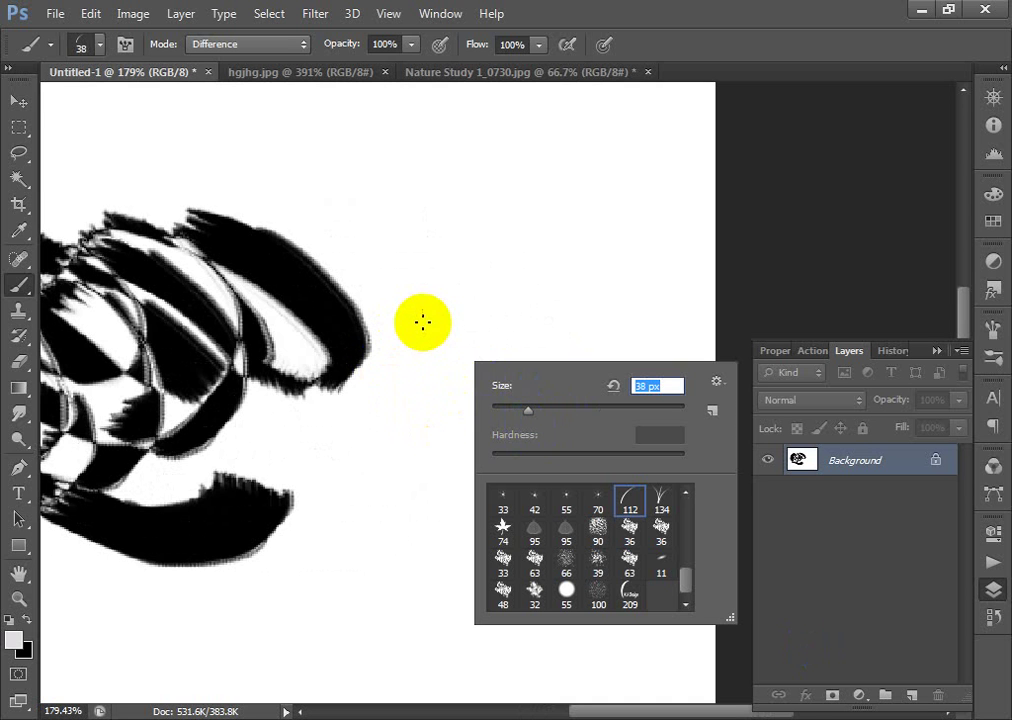
- Try a couple of Dune Grass dabs beside the black strokes, inspect them up close and undo them
left_click(459, 307)
left_click(450, 320)
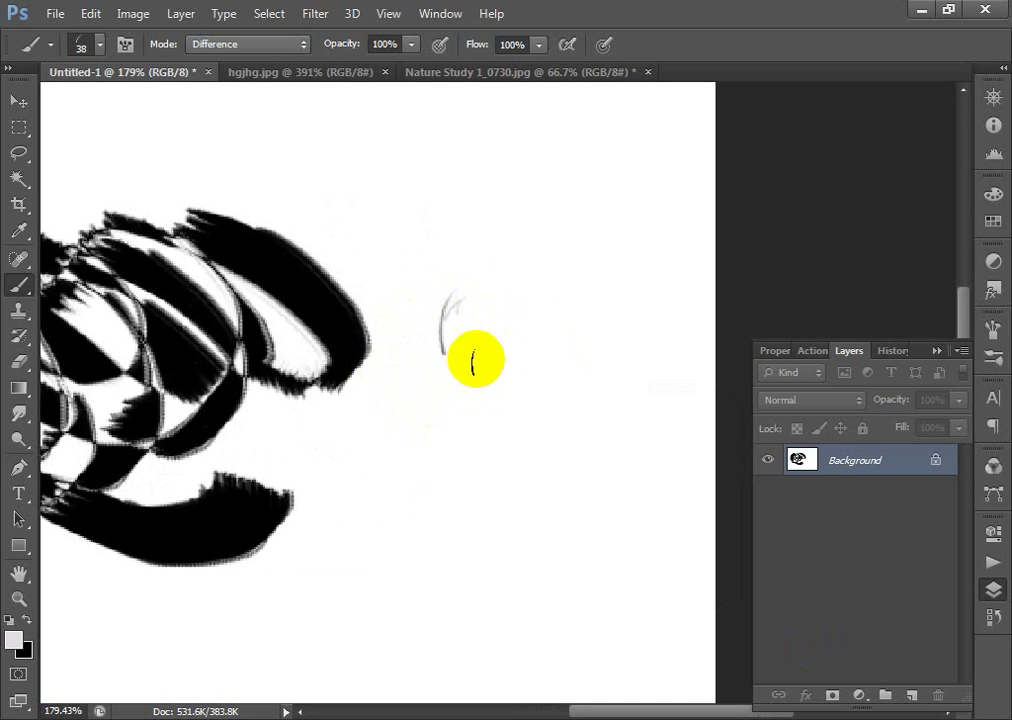
key("ctrl+space")
left_click_drag(370, 260, 499, 389)
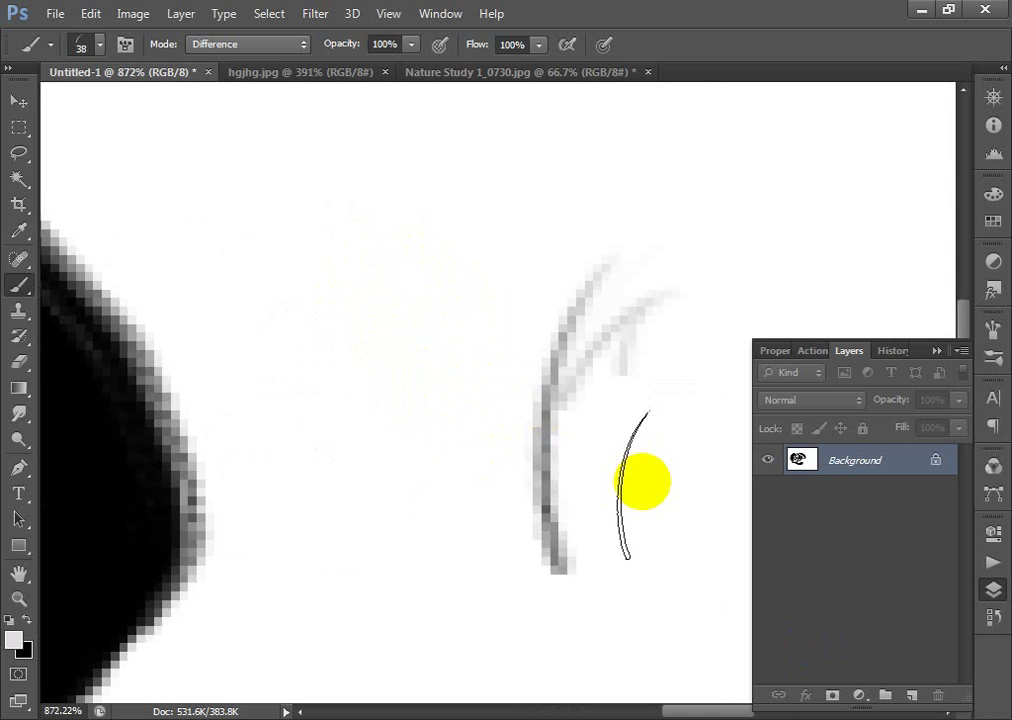
key("ctrl+z")
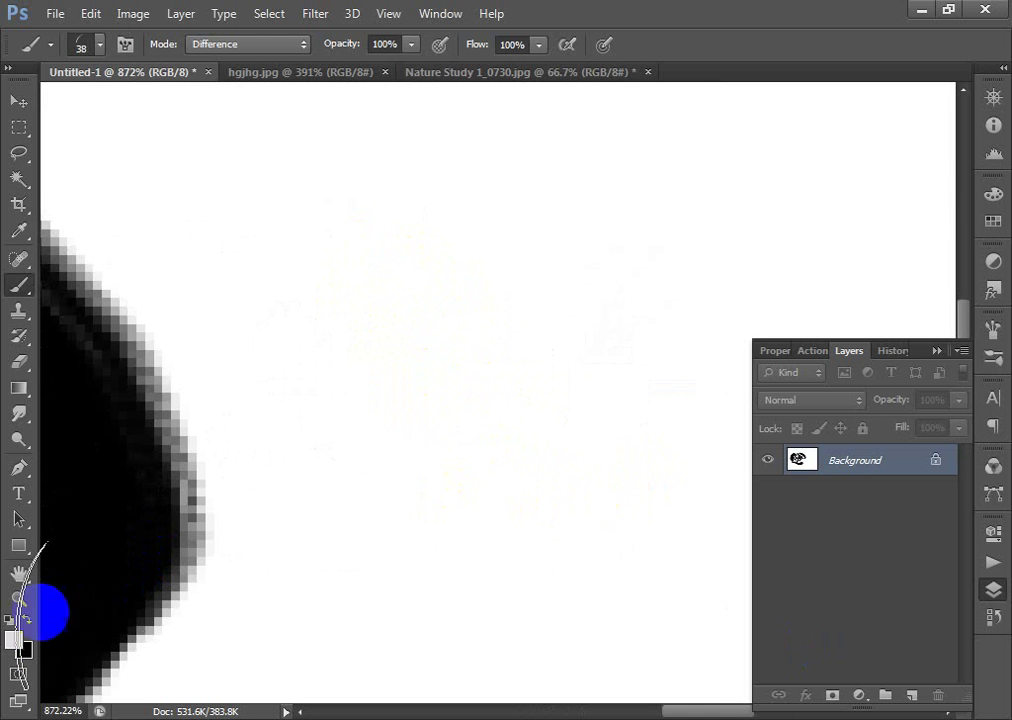
- Set the background colour to bright green, 00ff2a
left_click(25, 652)
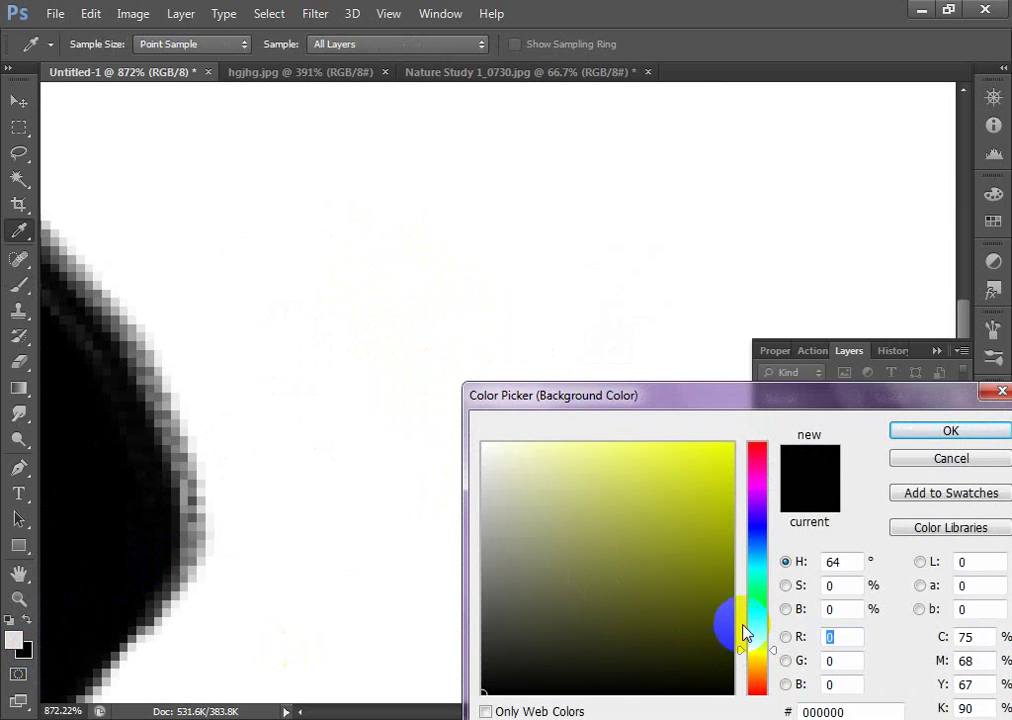
left_click(765, 612)
left_click_drag(718, 515, 802, 413)
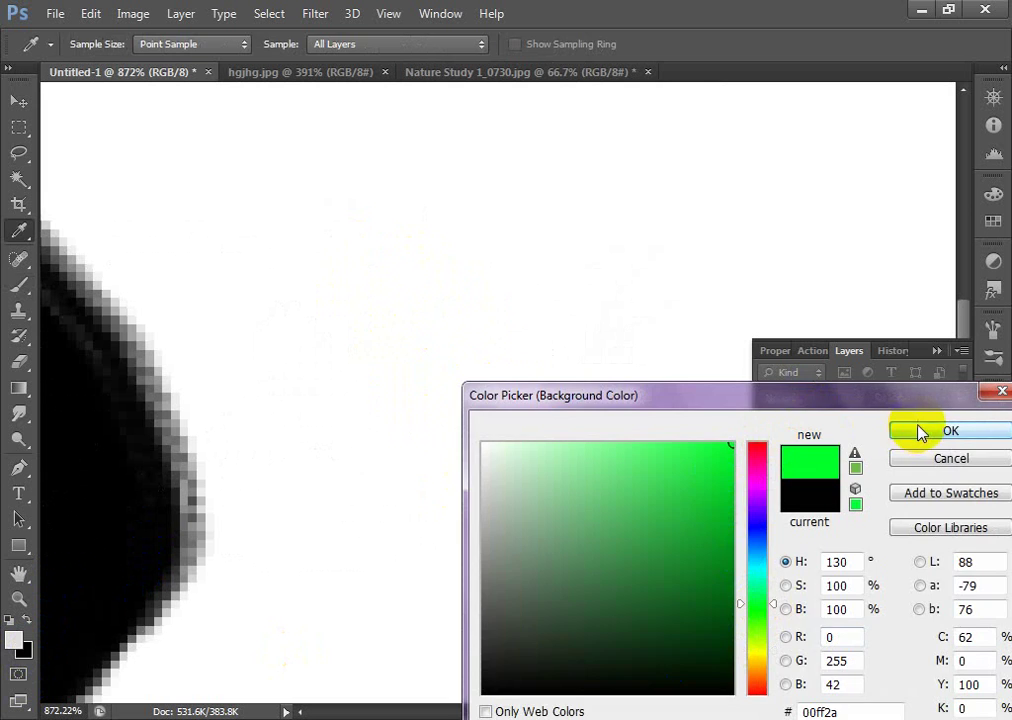
left_click(950, 430)
- Paint a cluster of overlapping Dune Grass strokes in Difference mode on the white area beside the black strokes
key("b")
left_click(594, 353)
left_click_drag(632, 312, 634, 354)
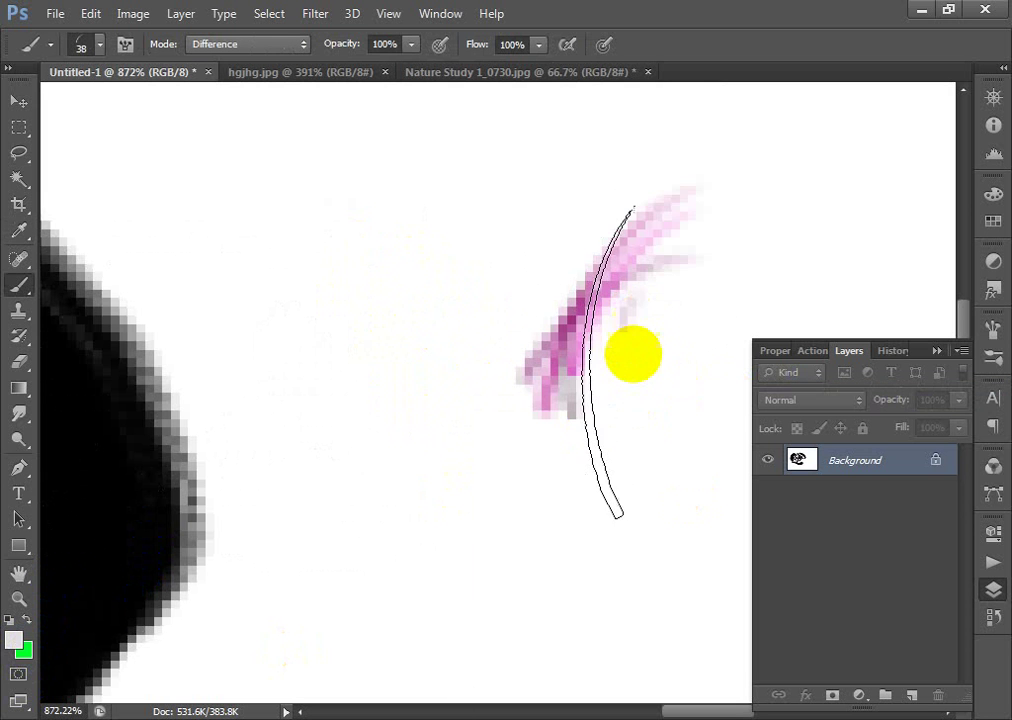
left_click(509, 245)
mouse_move(509, 245)
left_mouse_down()
mouse_move(479, 270)
mouse_move(486, 350)
mouse_move(388, 232)
mouse_move(441, 328)
mouse_move(346, 290)
mouse_move(481, 427)
mouse_move(424, 344)
left_mouse_up()
- Set the Dune Grass brush size to 3 px, and look through the Brush tool presets without choosing one
right_click(400, 520)
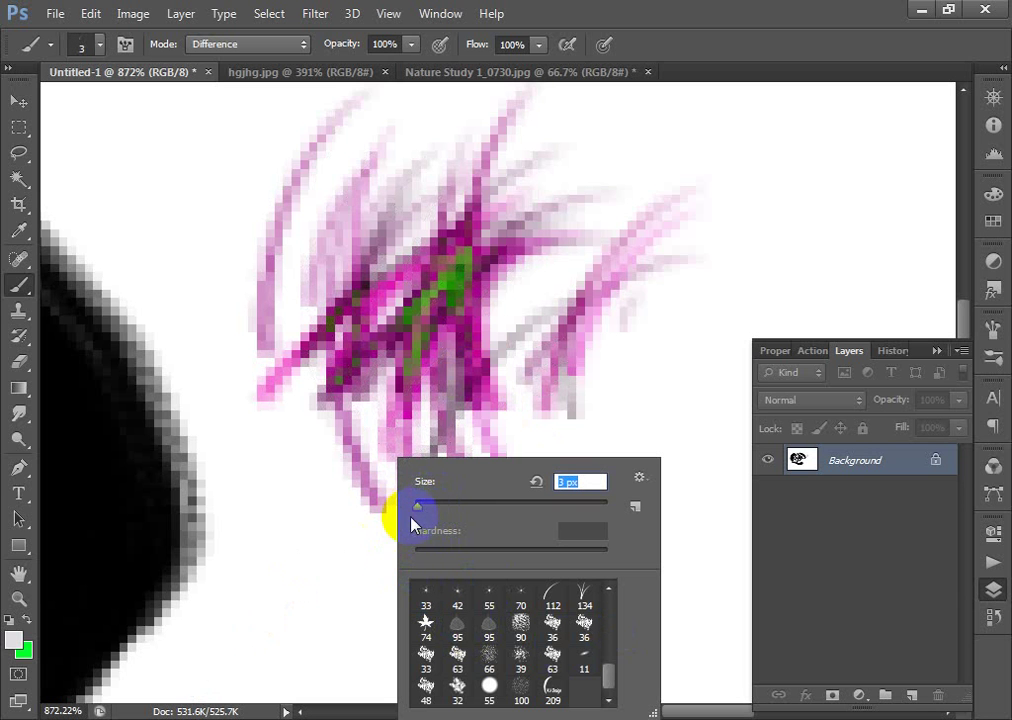
key("ctrl+minus")
key("ctrl+minus")
key("ctrl+minus")
key("ctrl+minus")
key("ctrl+minus")
key("ctrl+minus")
key("ctrl+minus")
key("ctrl+minus")
key("ctrl+minus")
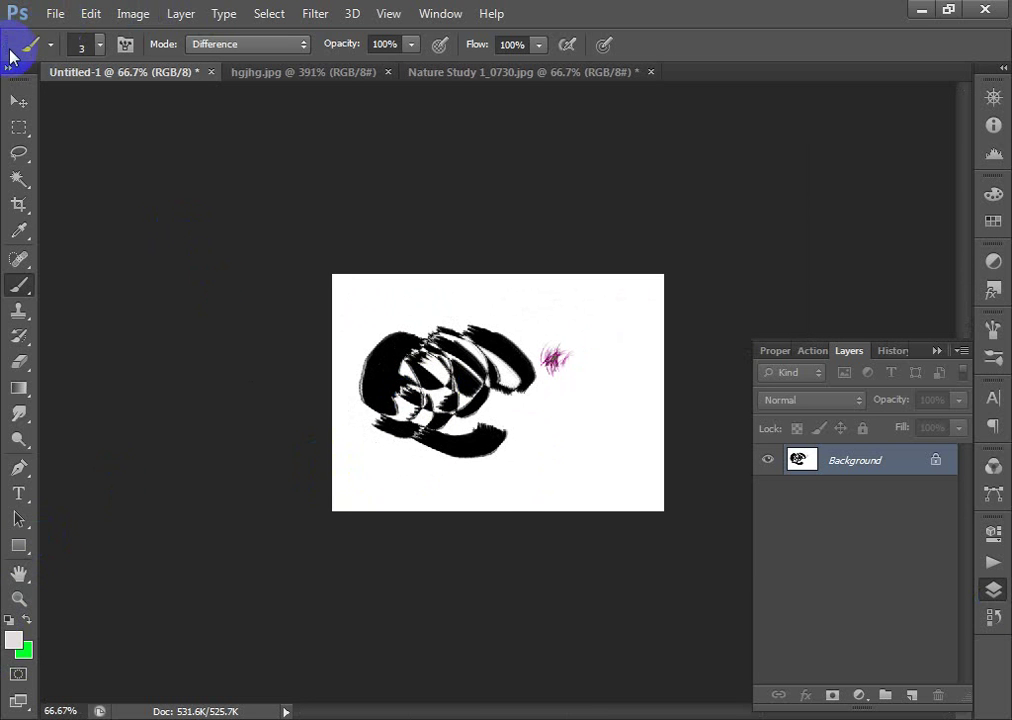
left_click(22, 44)
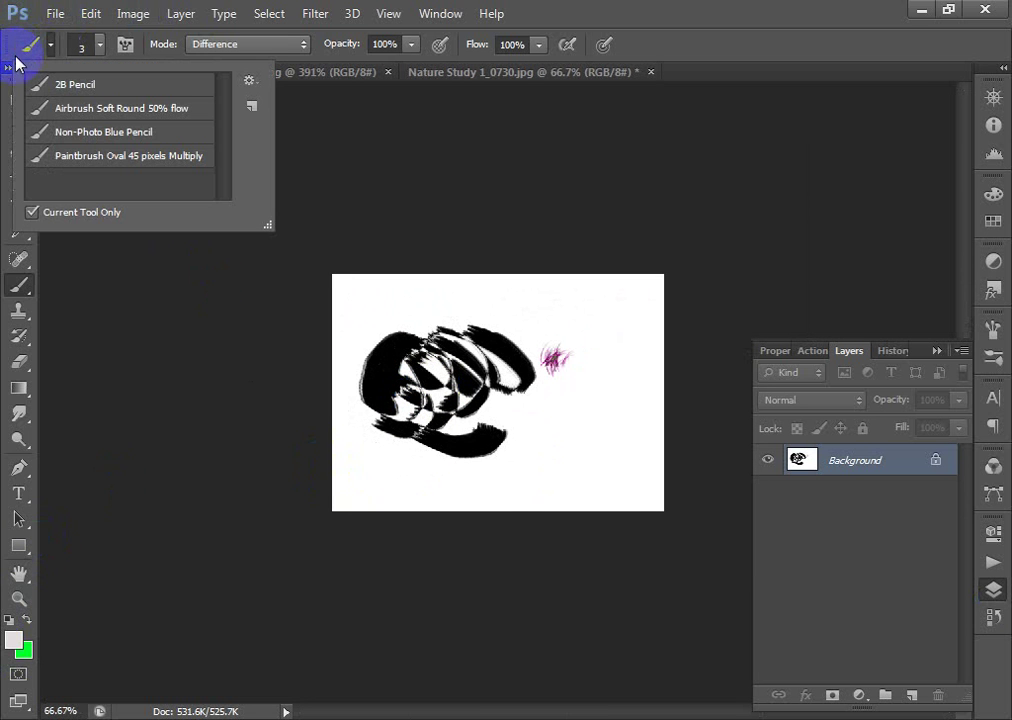
left_click(31, 48)
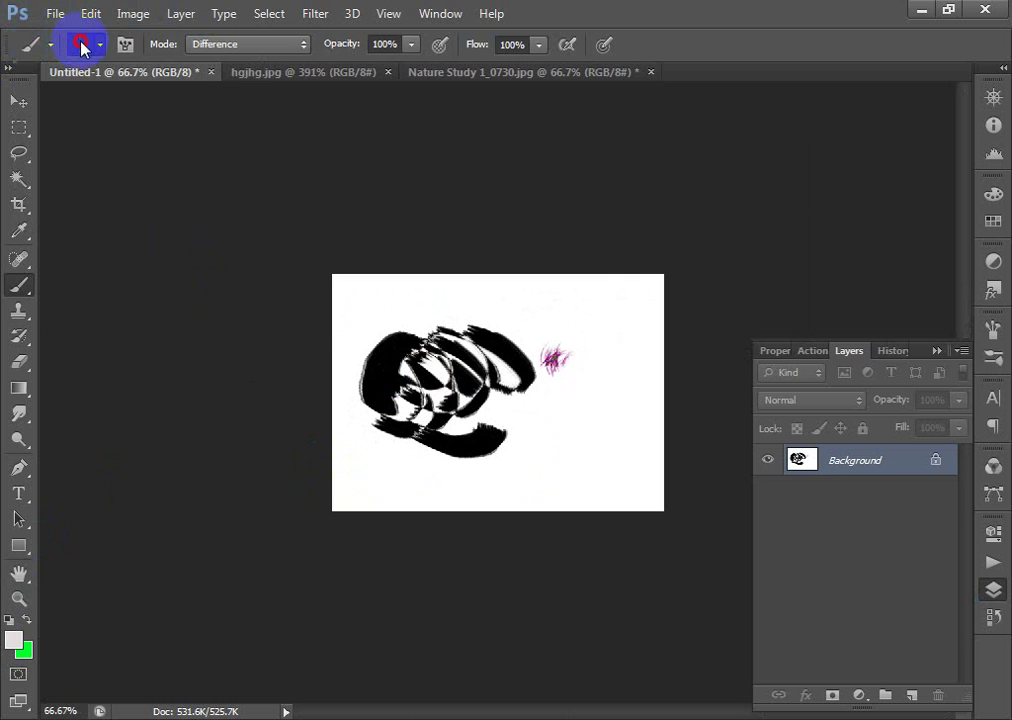
- Choose the 134 px grass brush tip and paint several Difference grass clumps beside the Dune Grass cluster, keeping the green background colour
left_click(82, 46)
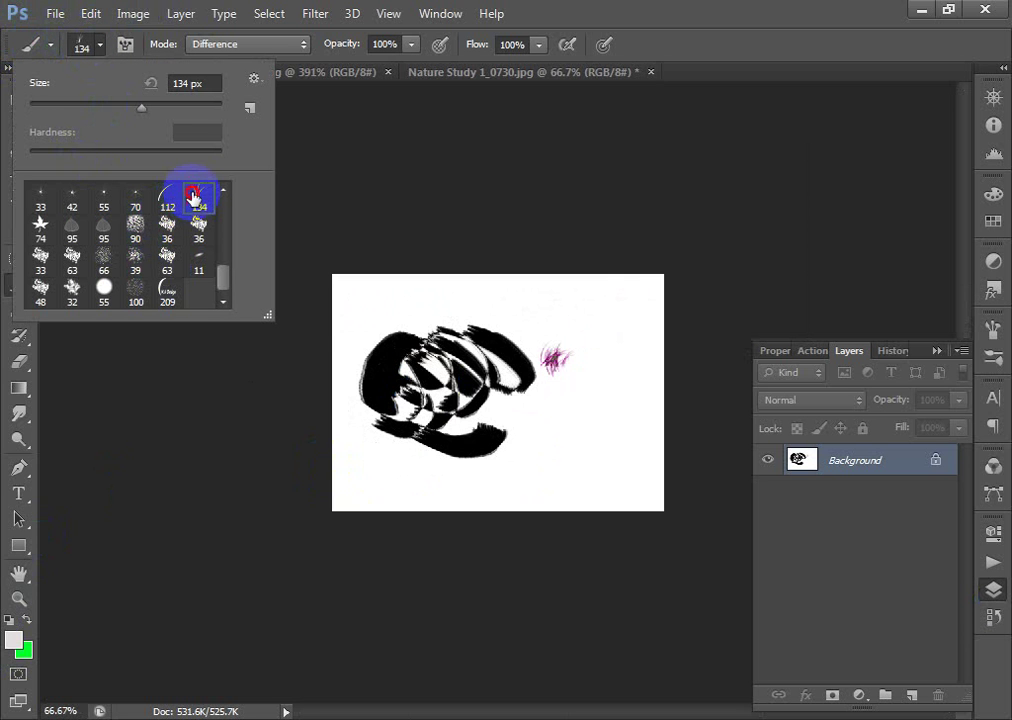
left_click(583, 462)
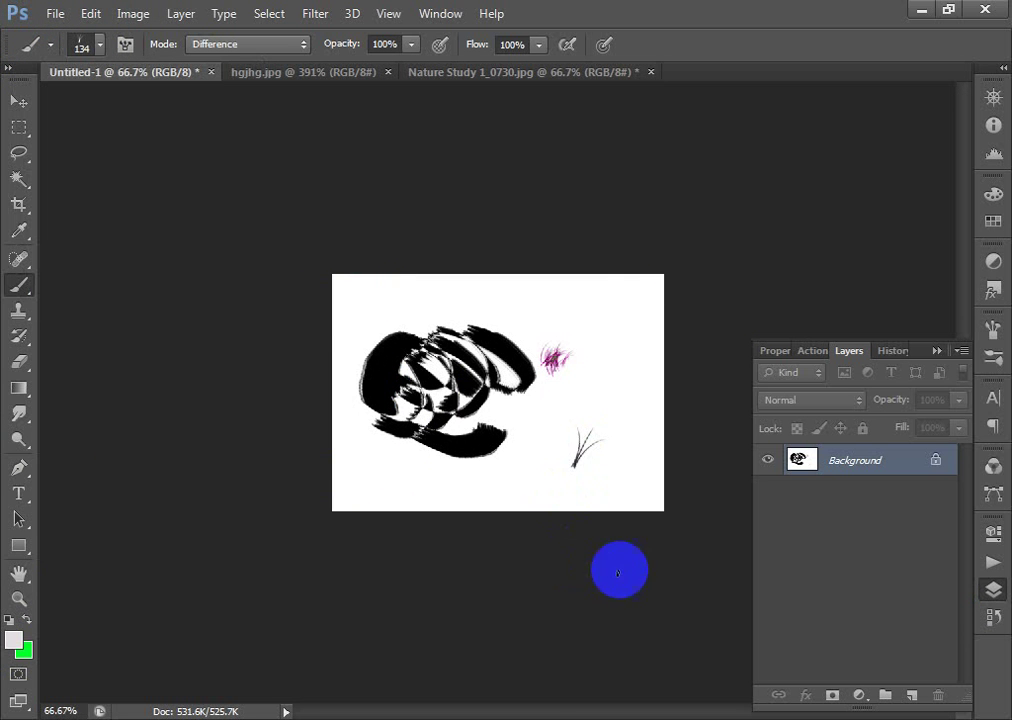
left_click(24, 655)
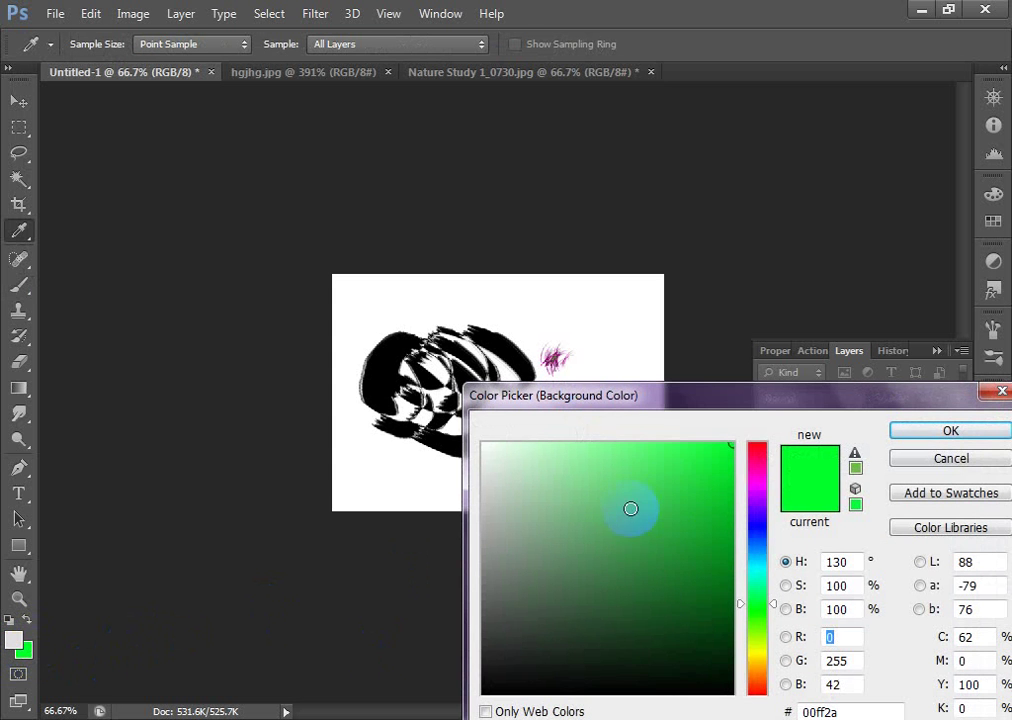
left_click(938, 462)
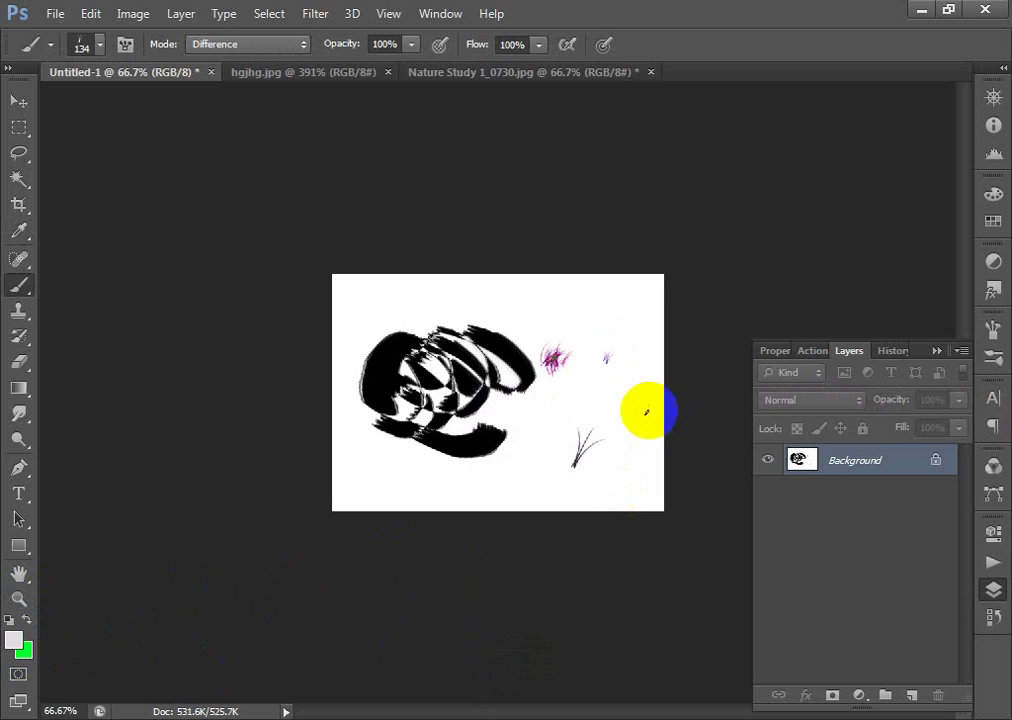
left_click_drag(544, 330, 656, 406)
left_click(602, 336)
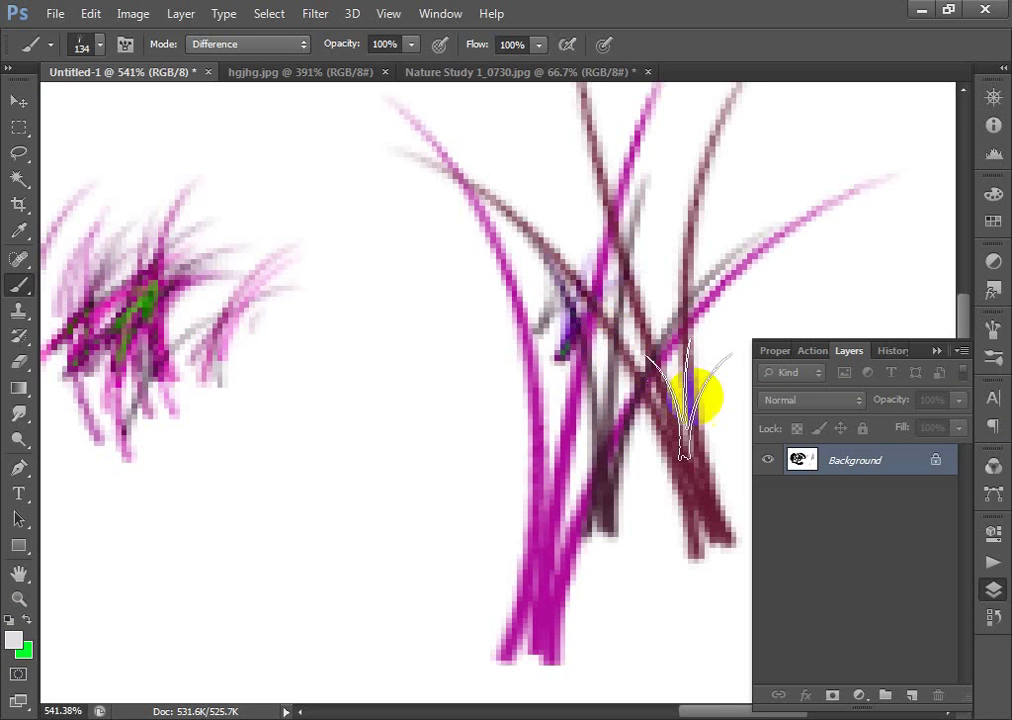
- Paint more overlapping Difference grass clumps toward the canvas's right edge with the 134 px grass tip
left_click_drag(614, 443, 350, 364)
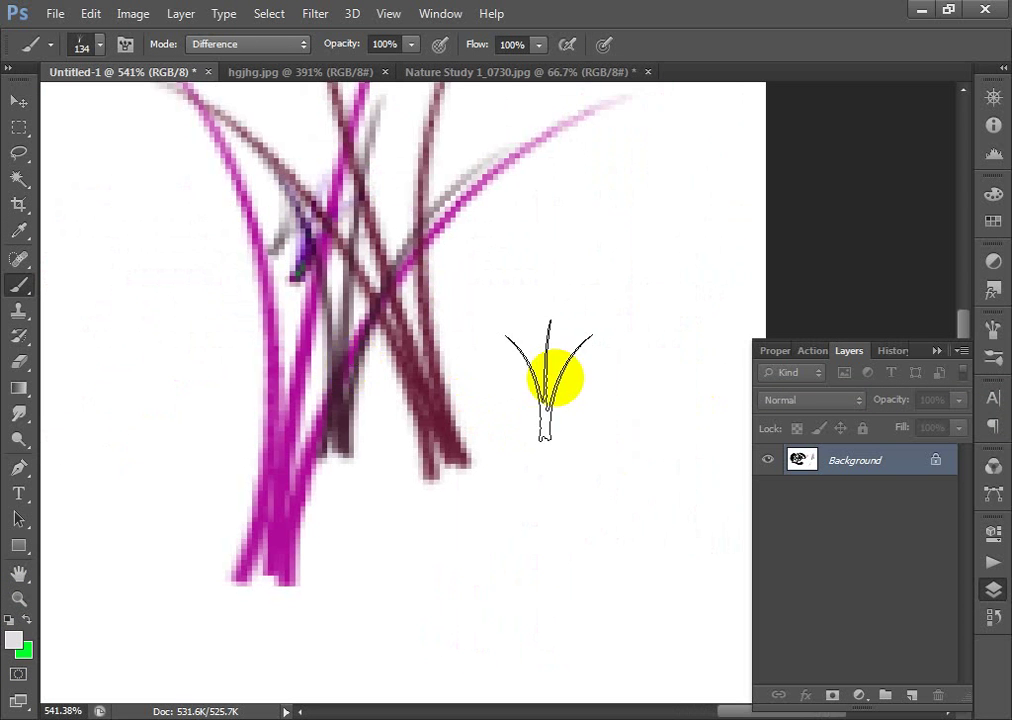
left_click_drag(514, 395, 527, 464)
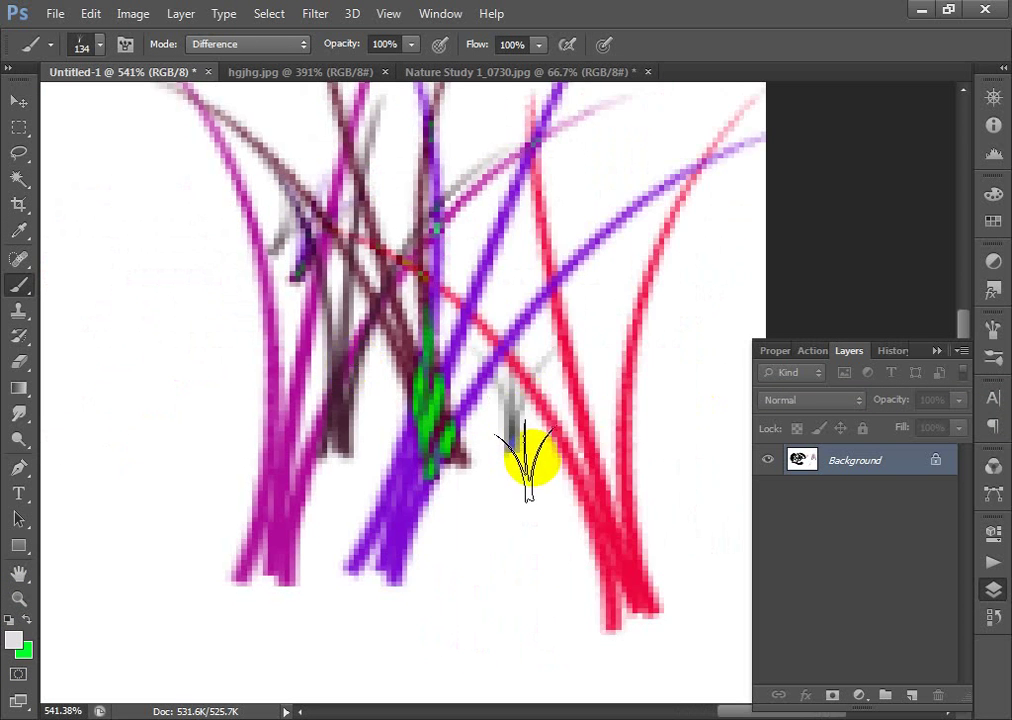
scroll(530, 462, "down", 5)
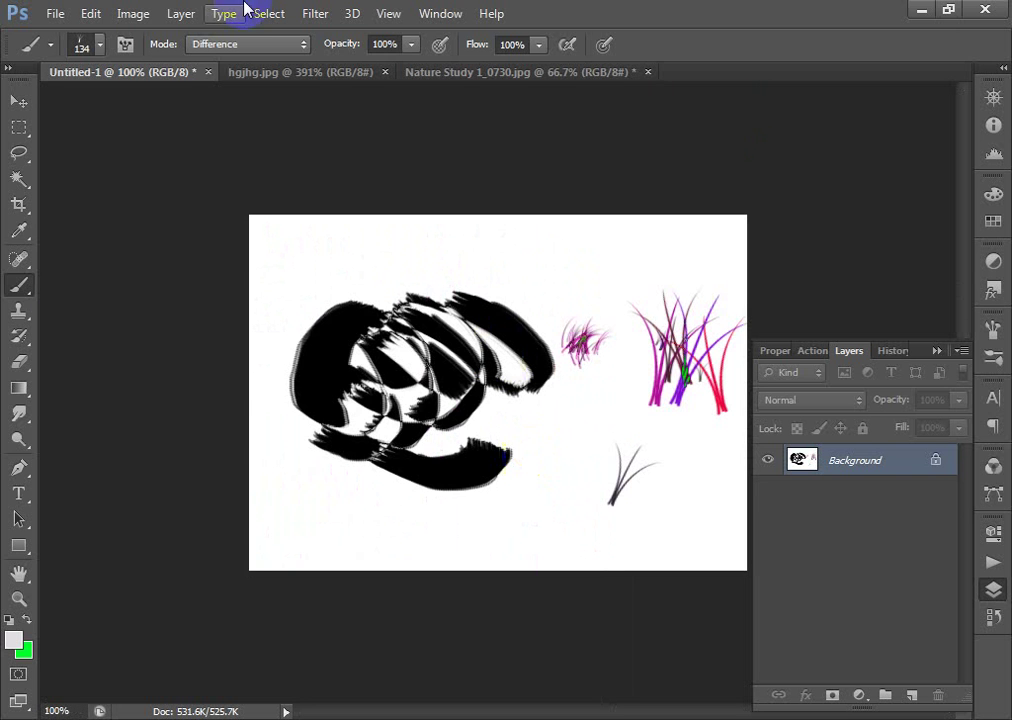
- Set the brush blending mode to Normal and undo the Difference grass clumps beside the Dune Grass cluster
left_click(237, 44)
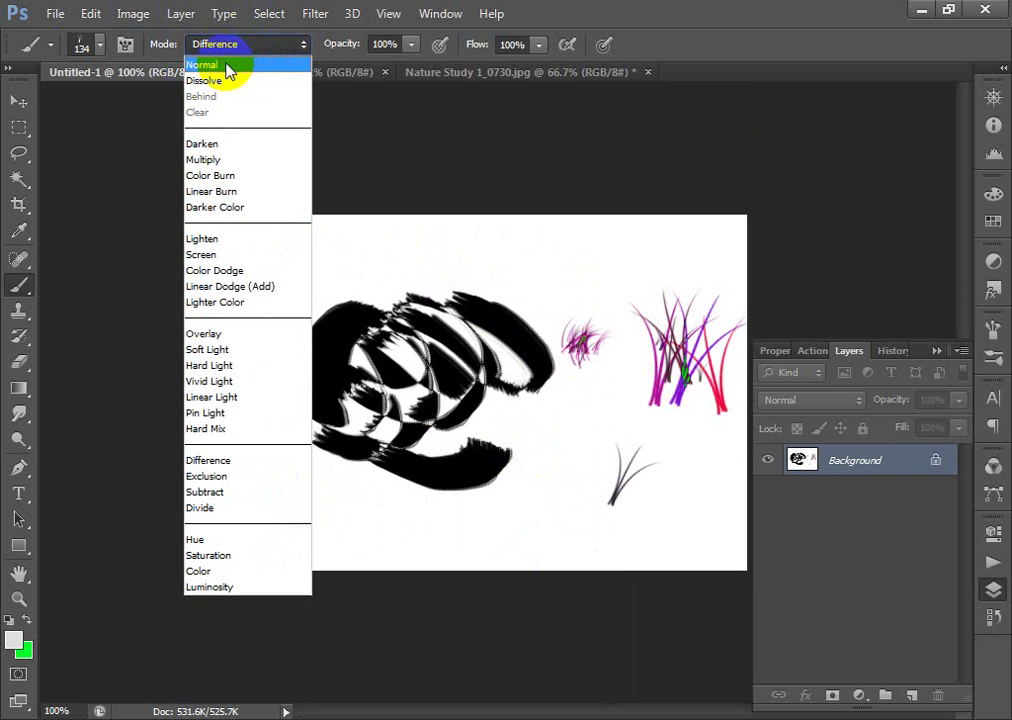
left_click(229, 67)
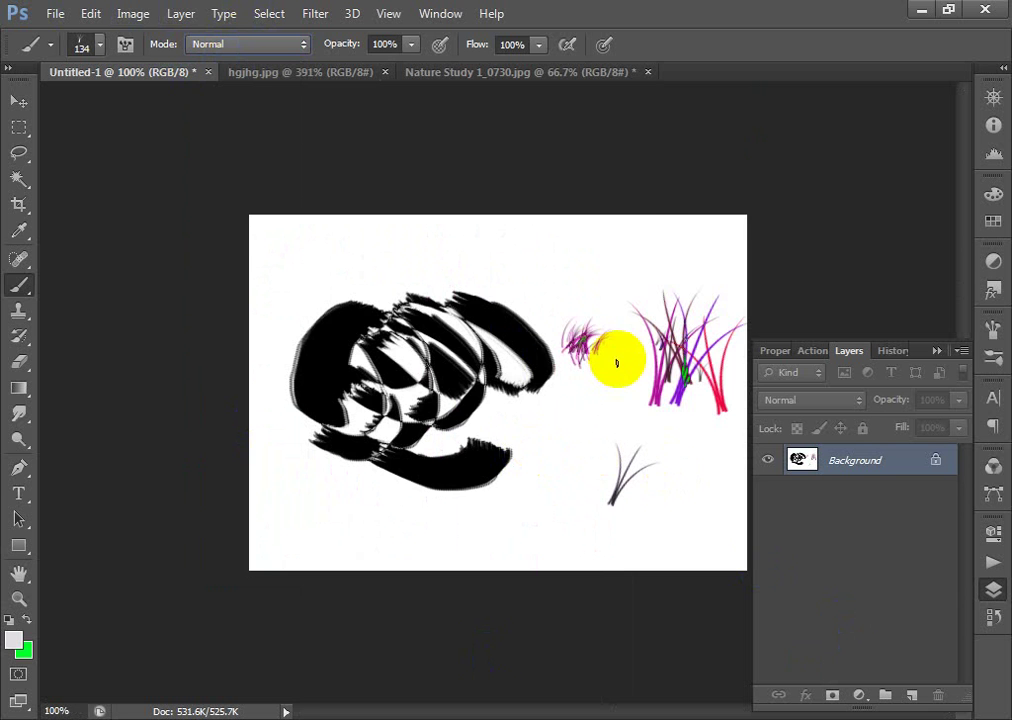
left_click_drag(556, 271, 750, 504)
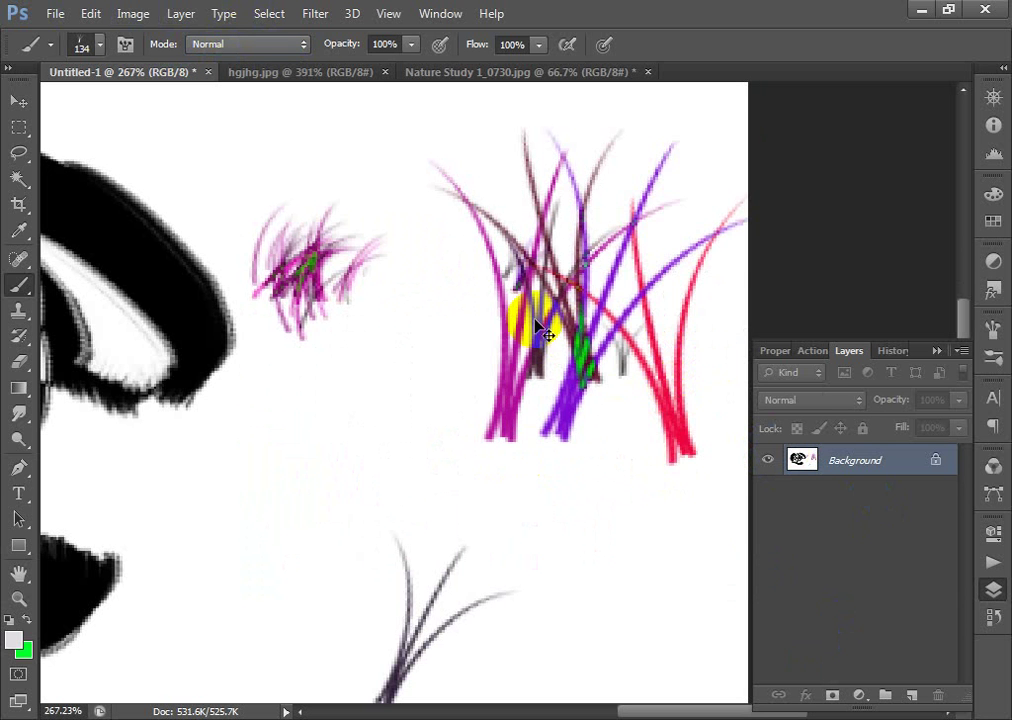
key("ctrl+alt+z")
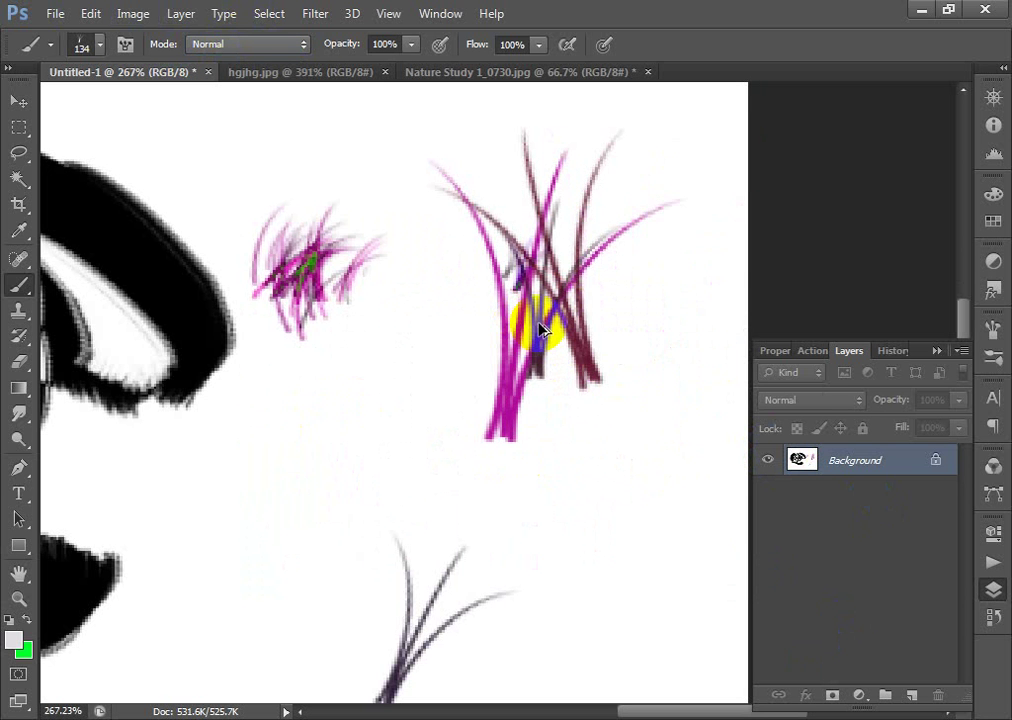
key("ctrl+alt+z")
key("ctrl+alt+z")
key("ctrl+alt+z")
key("ctrl+alt+z")
key("ctrl+alt+z")
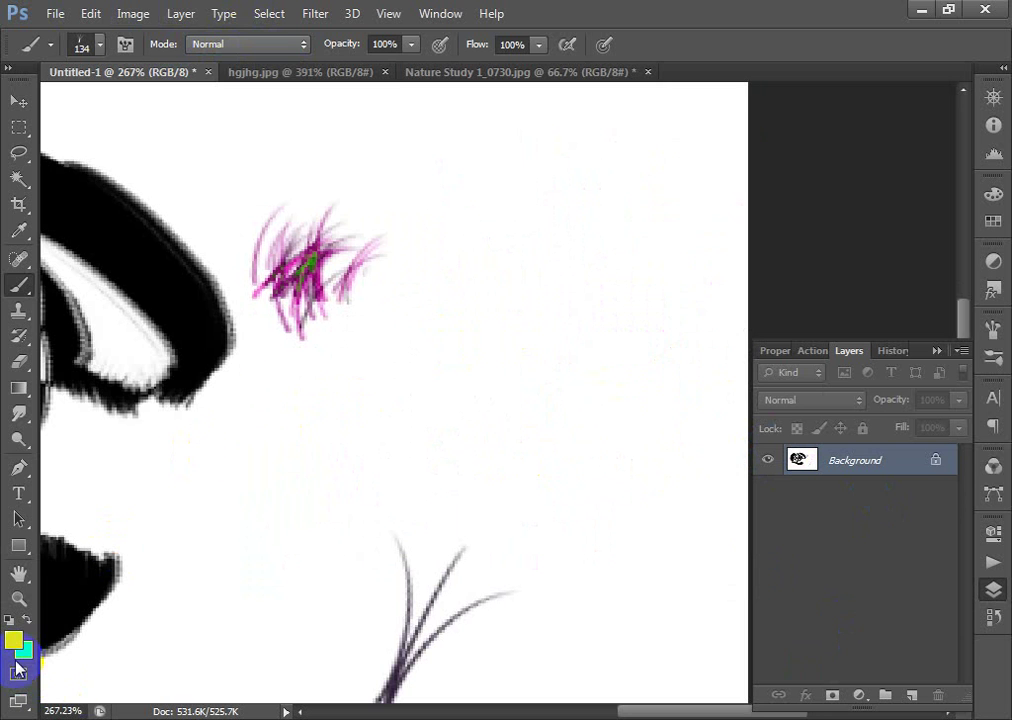
- Paint several Normal-mode grass clumps on the white area around the Dune Grass cluster, using the green background colour
left_click_drag(538, 380, 530, 359)
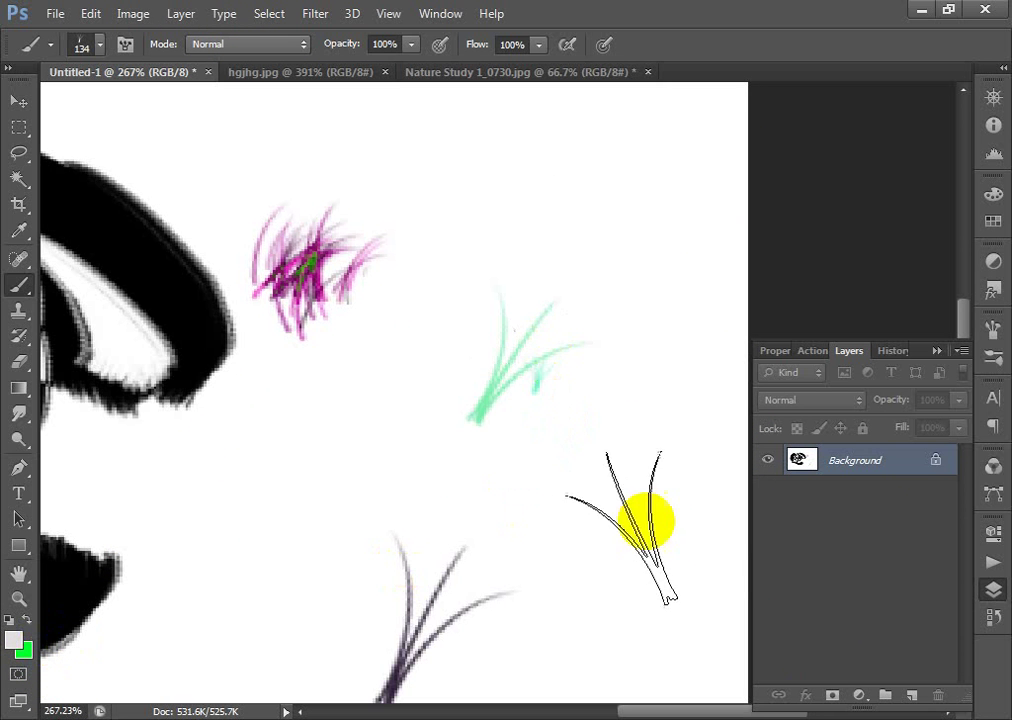
left_click_drag(511, 317, 537, 330)
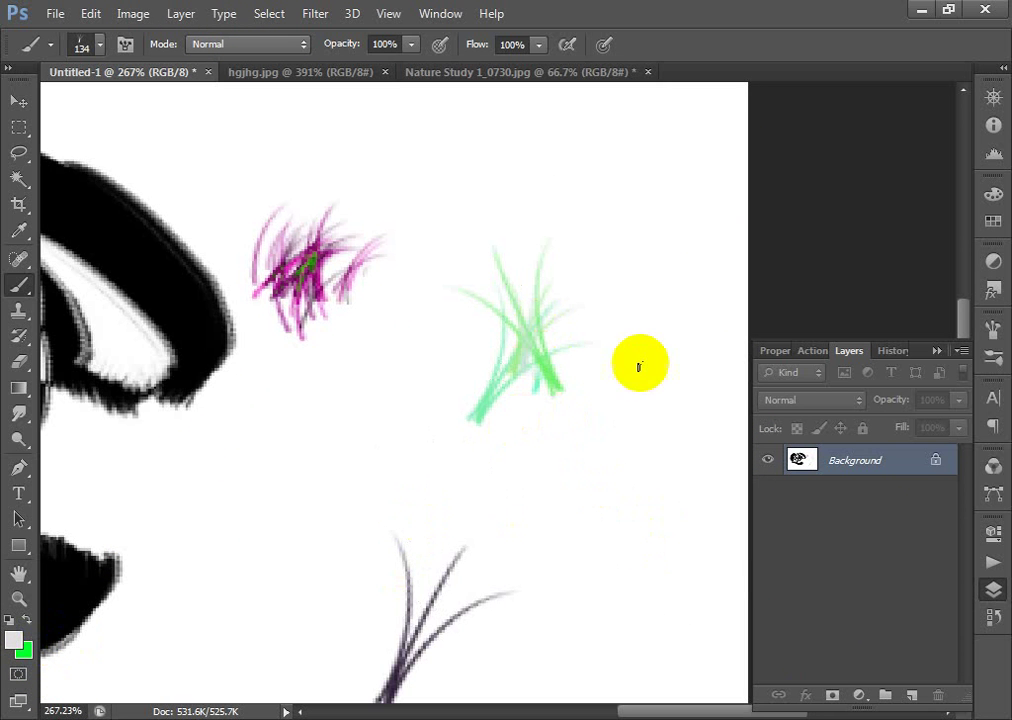
left_click(612, 328)
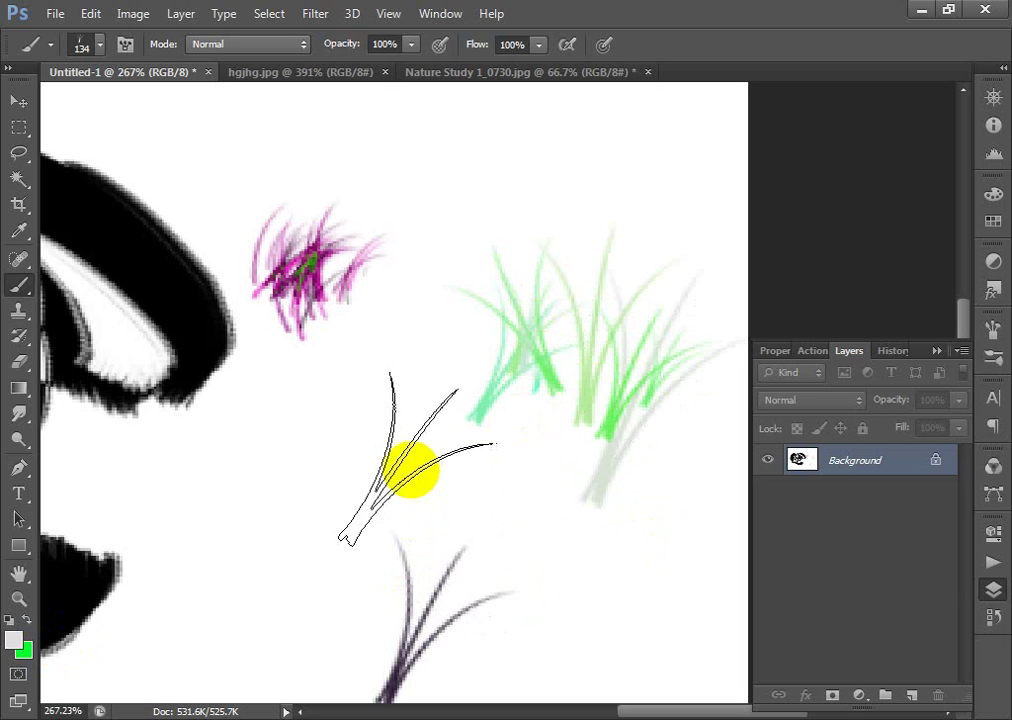
left_click(414, 471)
left_click(392, 368)
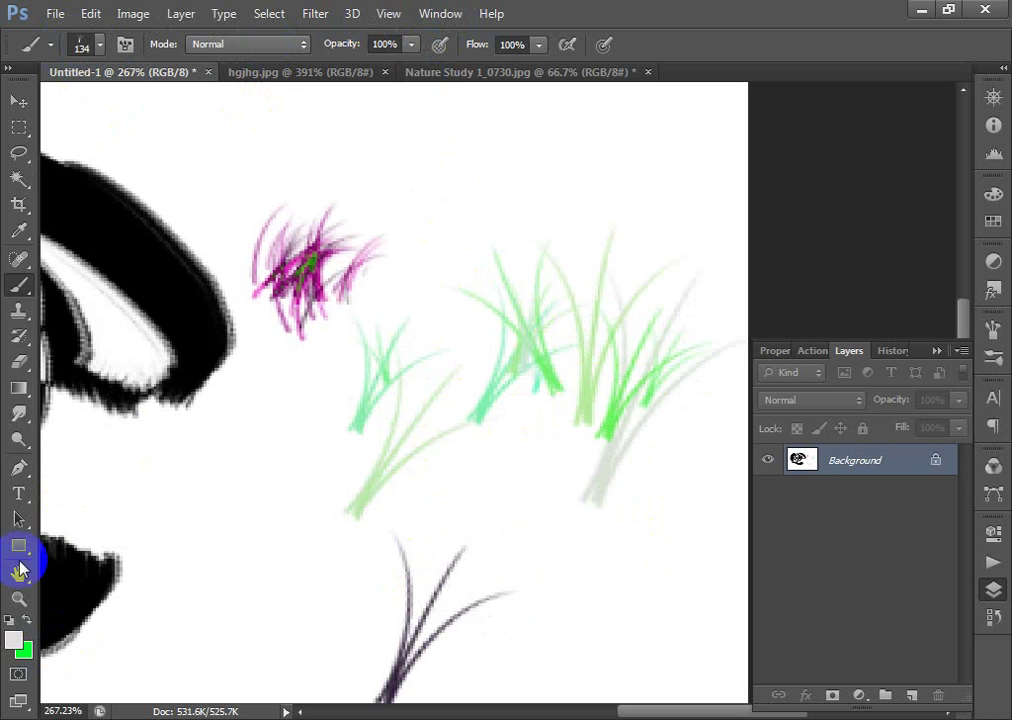
- Set the background colour to red, f00404
left_click(28, 650)
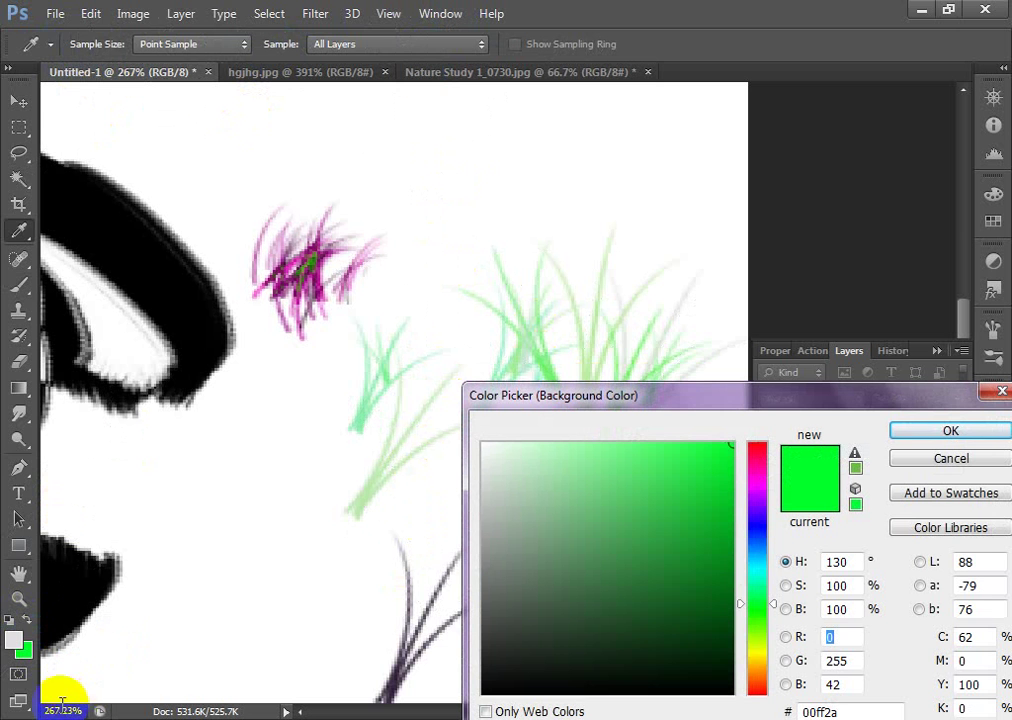
left_click_drag(763, 604, 787, 359)
left_click_drag(724, 443, 728, 452)
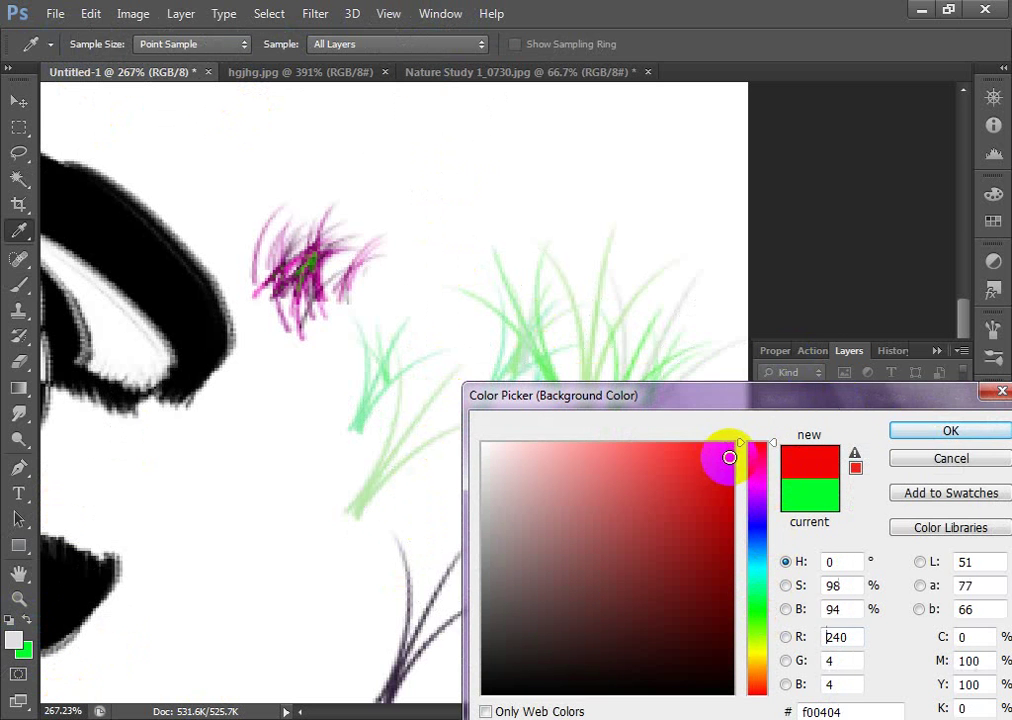
left_click(952, 430)
- Paint overlapping Normal-mode grass clumps above the green ones with the red background colour, undoing a stray stroke
key("b")
mouse_move(497, 236)
left_mouse_down()
mouse_move(520, 276)
mouse_move(571, 224)
mouse_move(711, 240)
left_mouse_up()
mouse_move(675, 404)
left_mouse_down()
mouse_move(585, 418)
mouse_move(495, 384)
left_mouse_up()
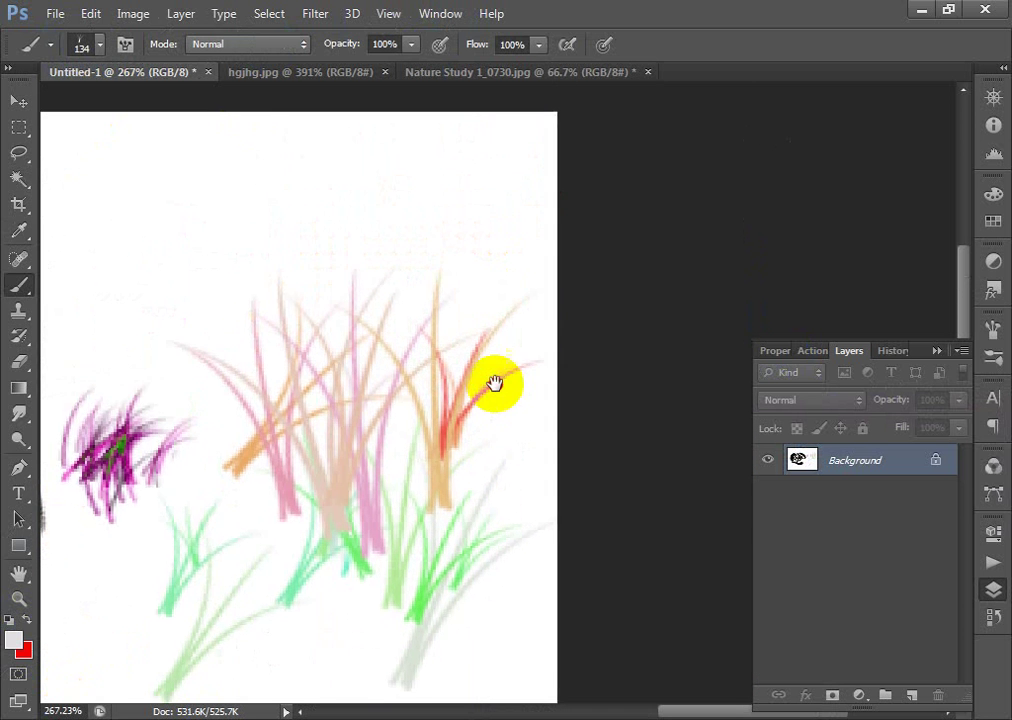
left_click(282, 517)
key("ctrl+z")
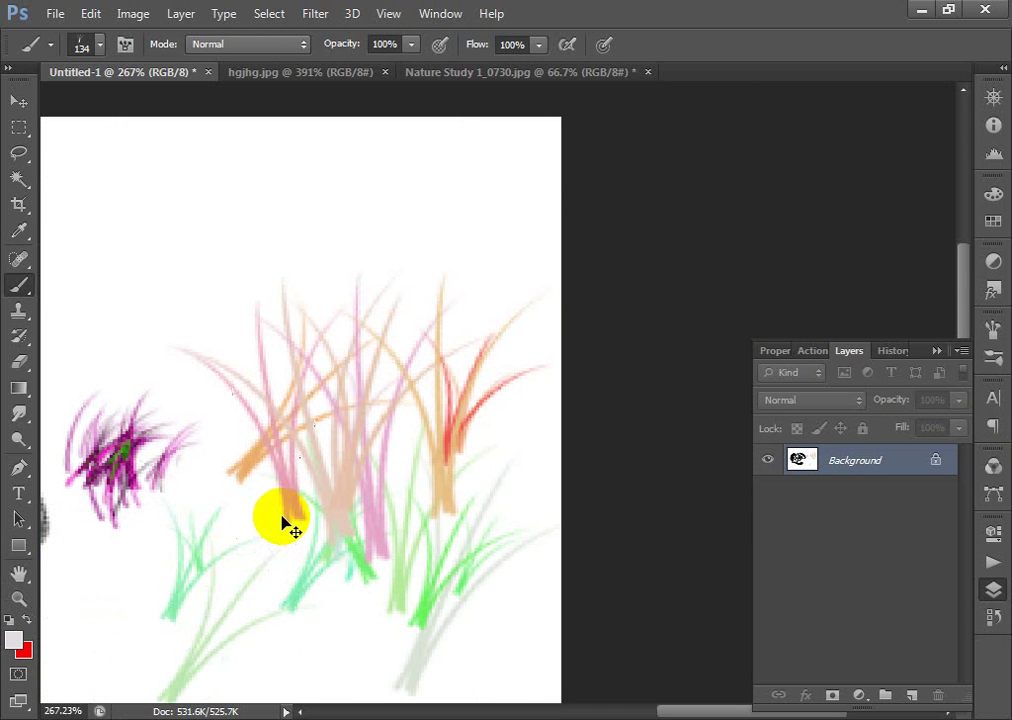
- Paint a grass clump above the Dune Grass cluster with the 134 px grass tip, undoing the extra stroke beside it
key("ctrl+minus")
key("ctrl+minus")
key("ctrl+minus")
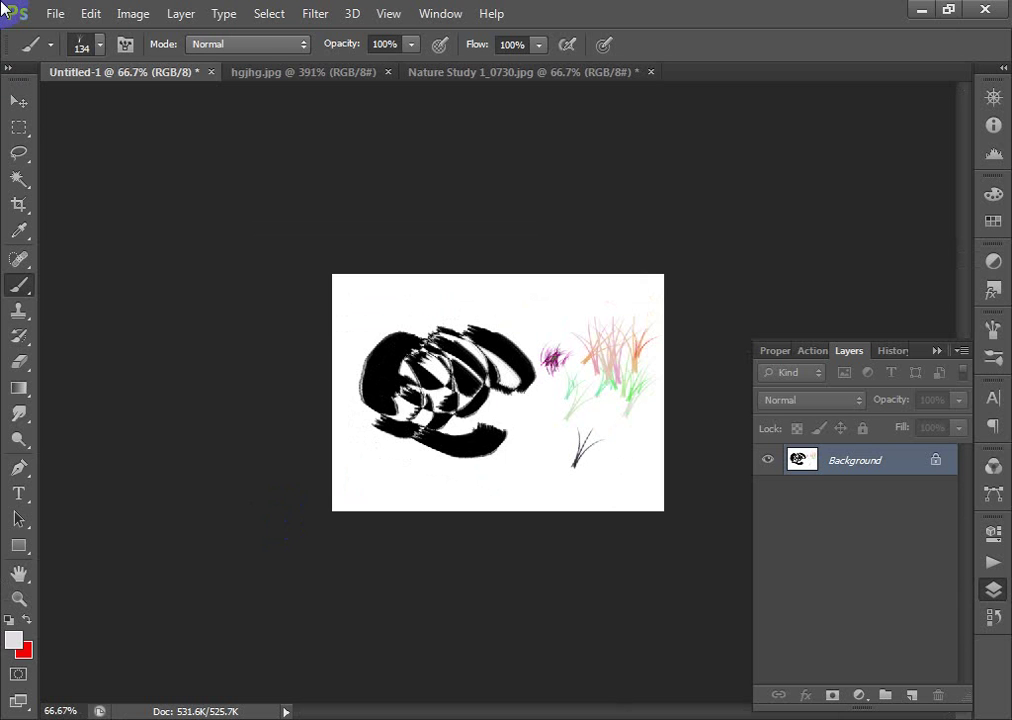
left_click(100, 44)
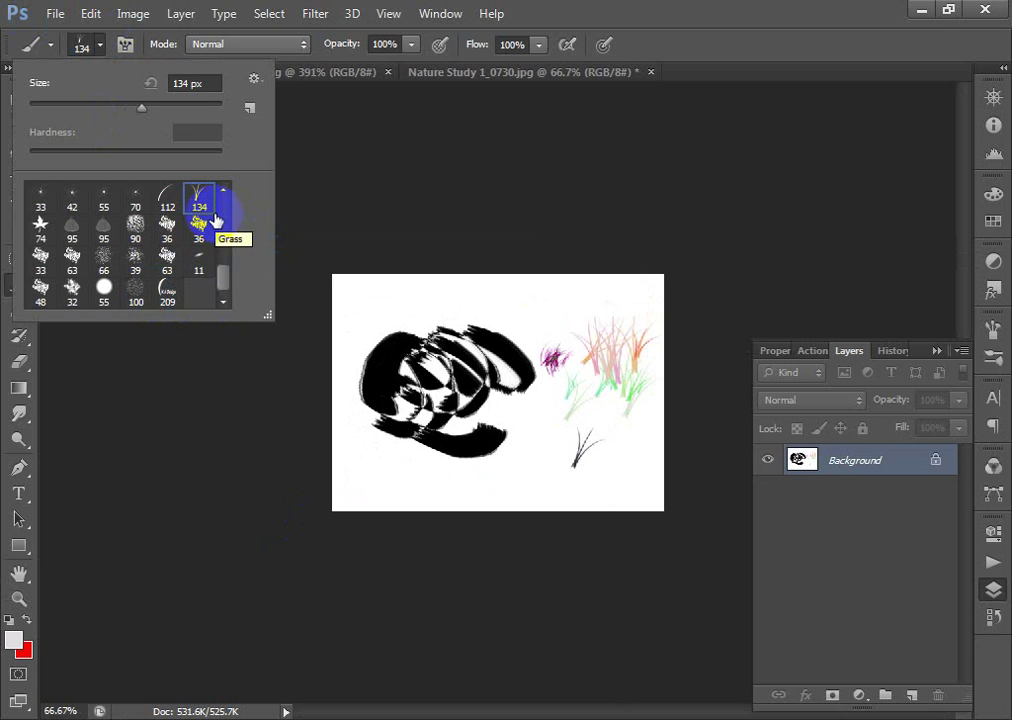
left_click(543, 316)
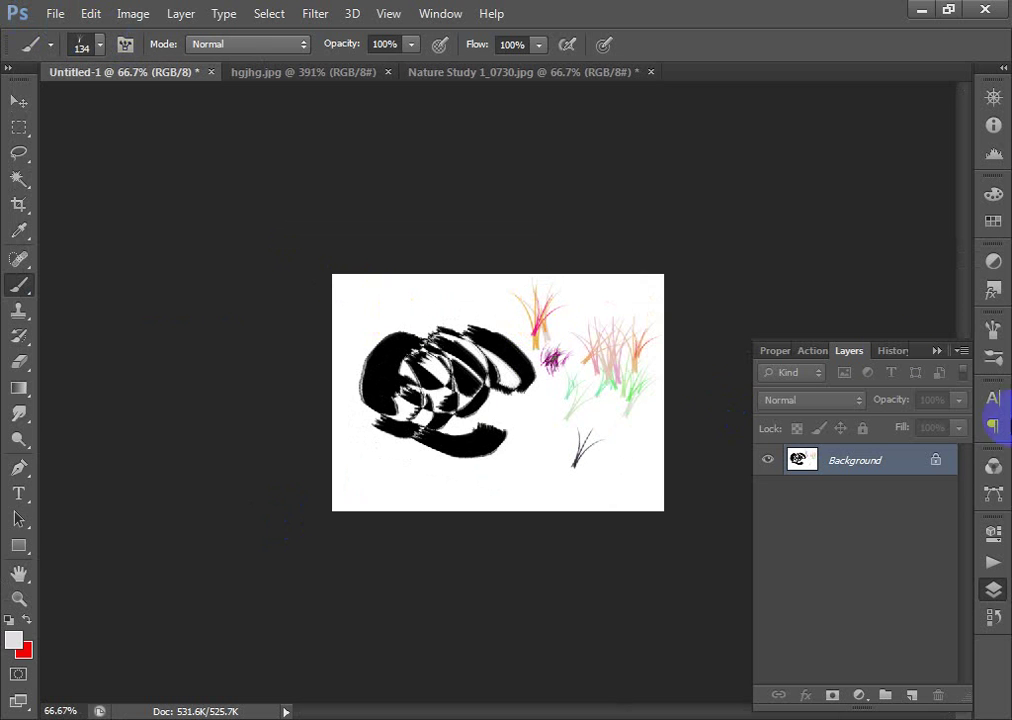
left_click(564, 335)
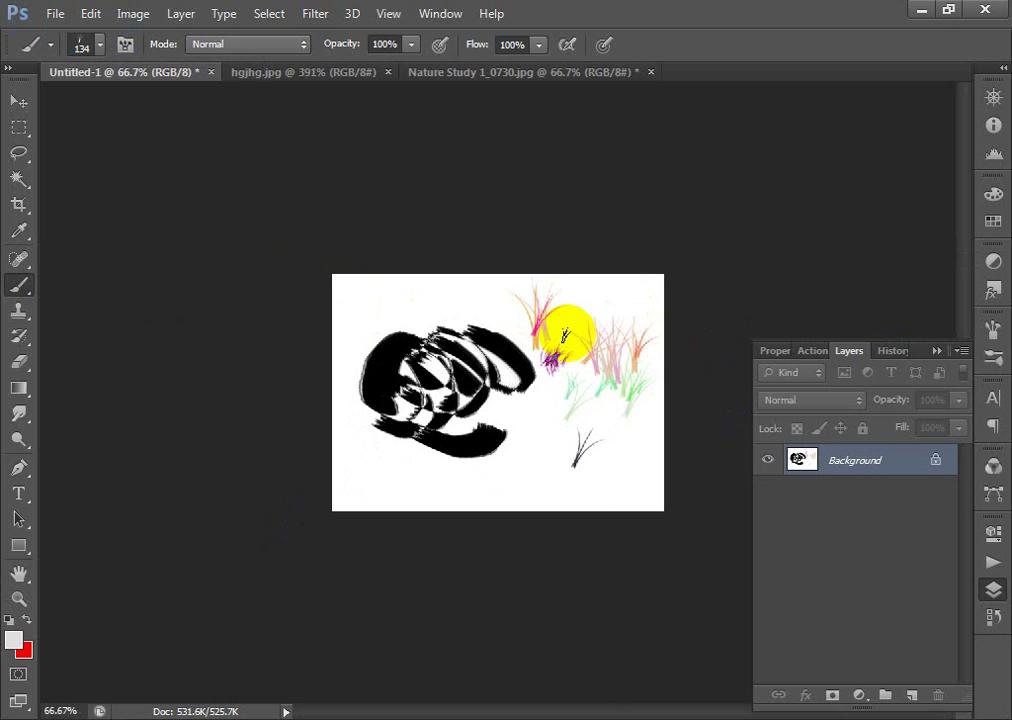
key("ctrl+z")
- Append the Basic Brushes set to the brush presets and look through the added tips
left_click(84, 44)
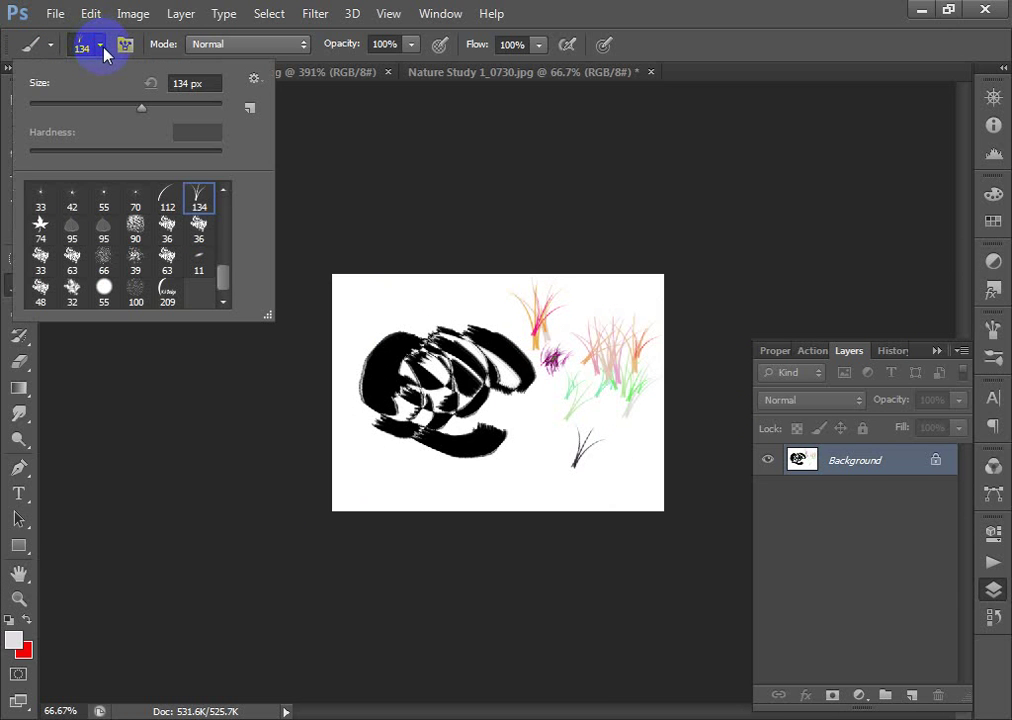
left_click(106, 47)
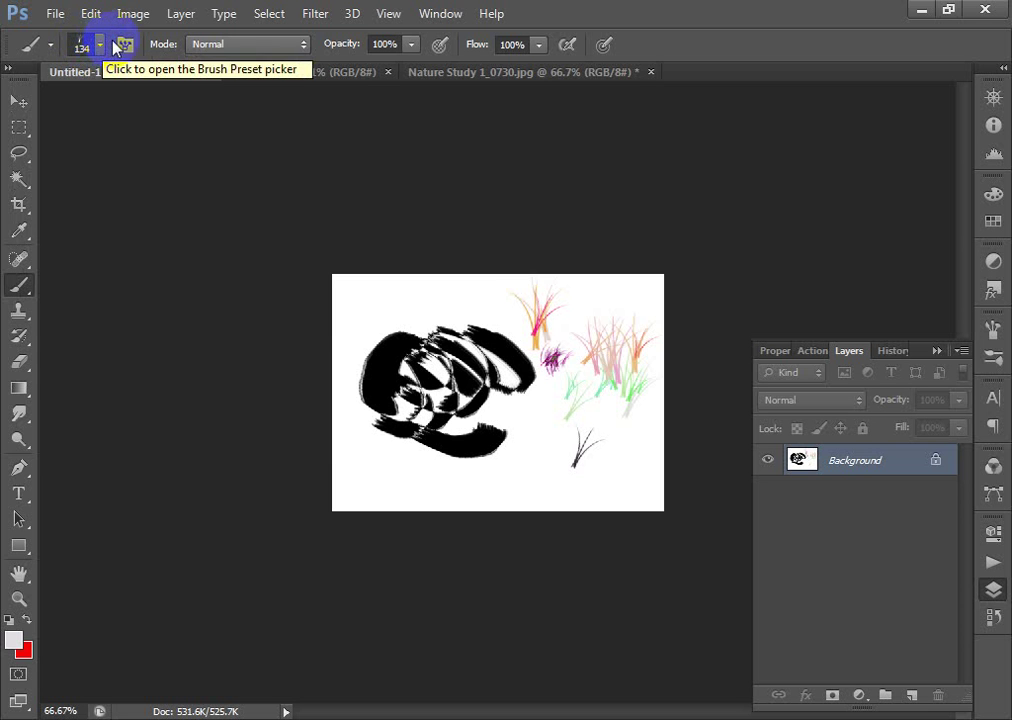
left_click(100, 45)
left_click(256, 80)
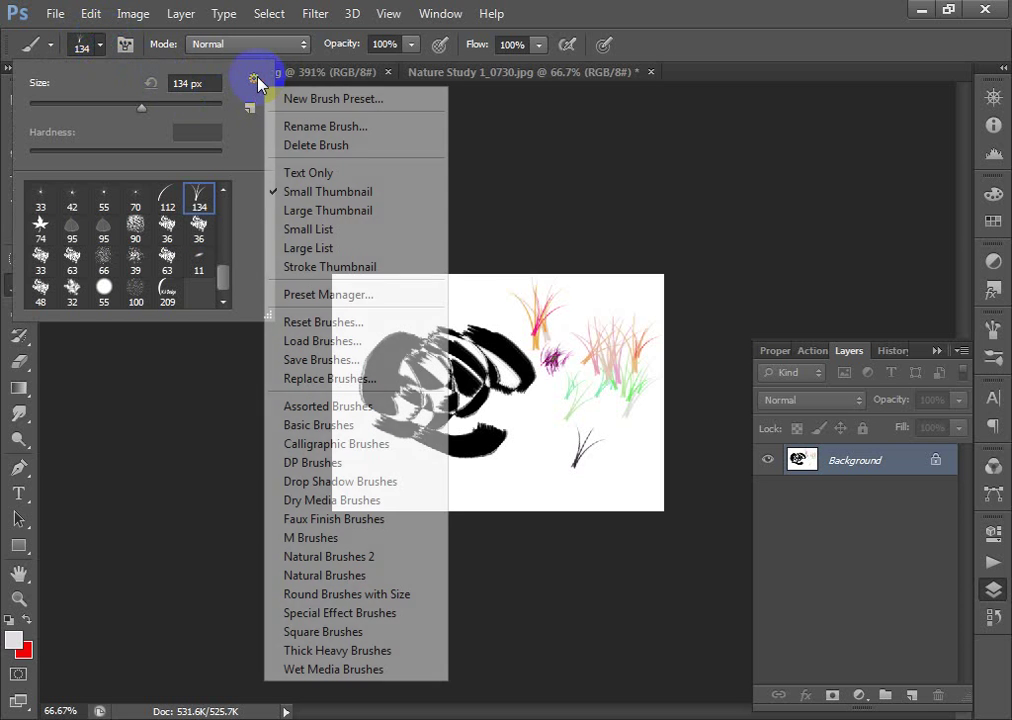
left_click(351, 428)
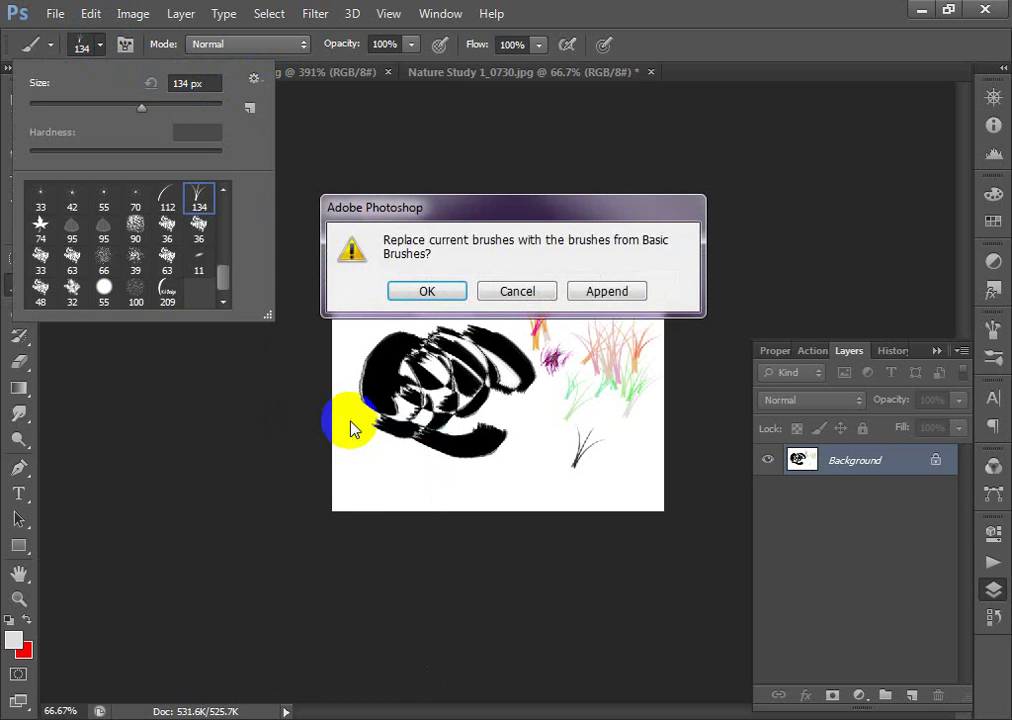
left_click(608, 293)
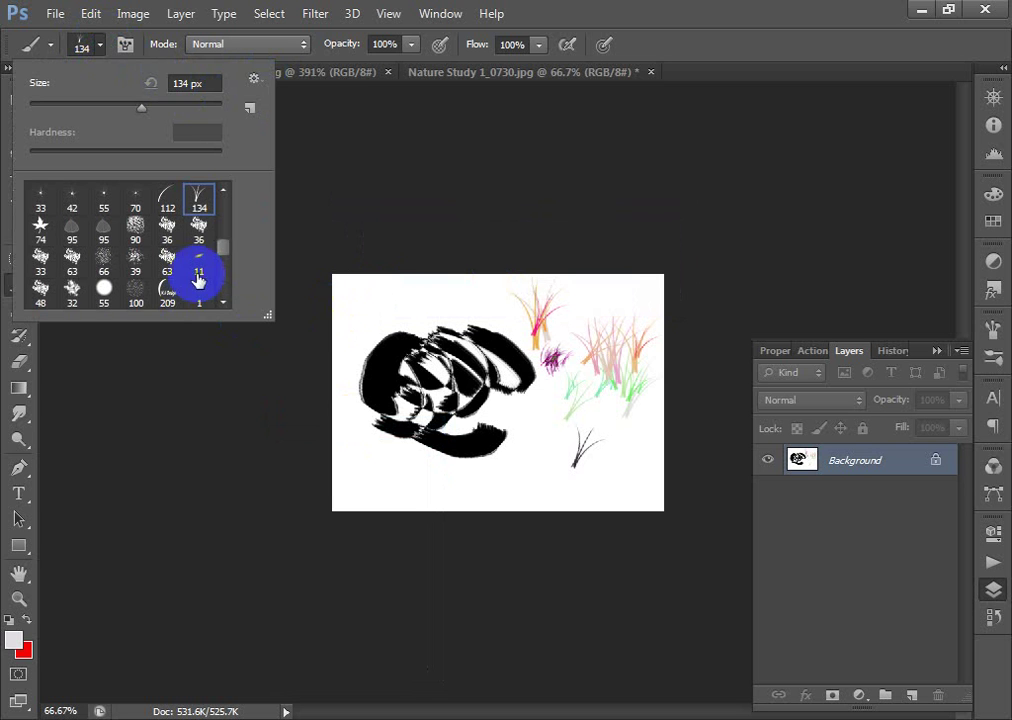
left_click_drag(223, 248, 223, 295)
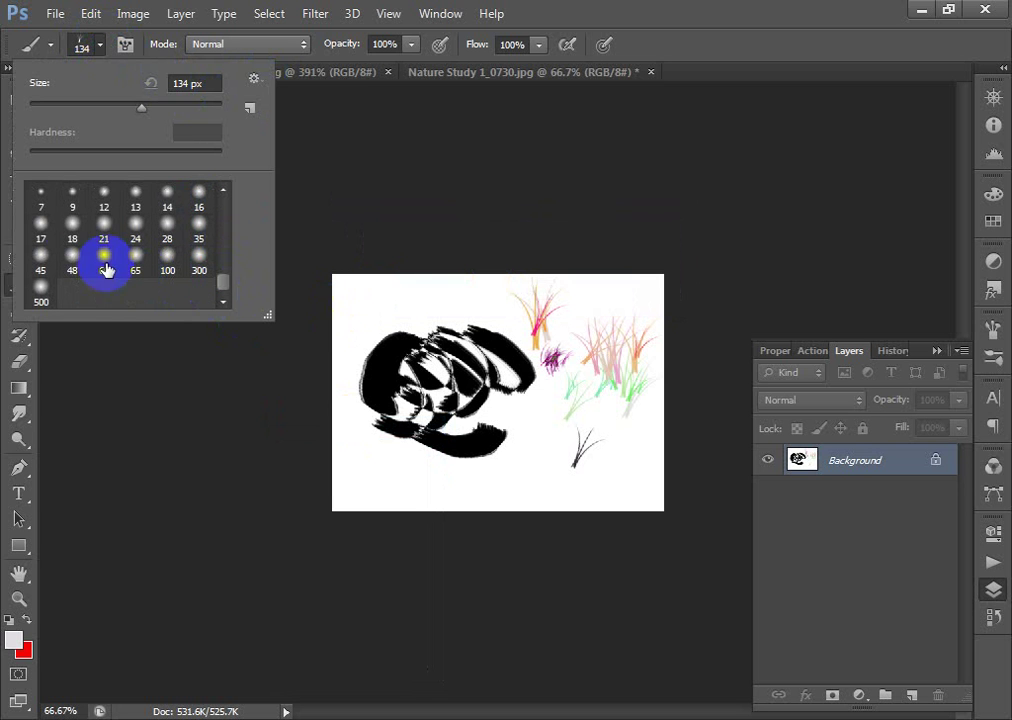
left_click(101, 47)
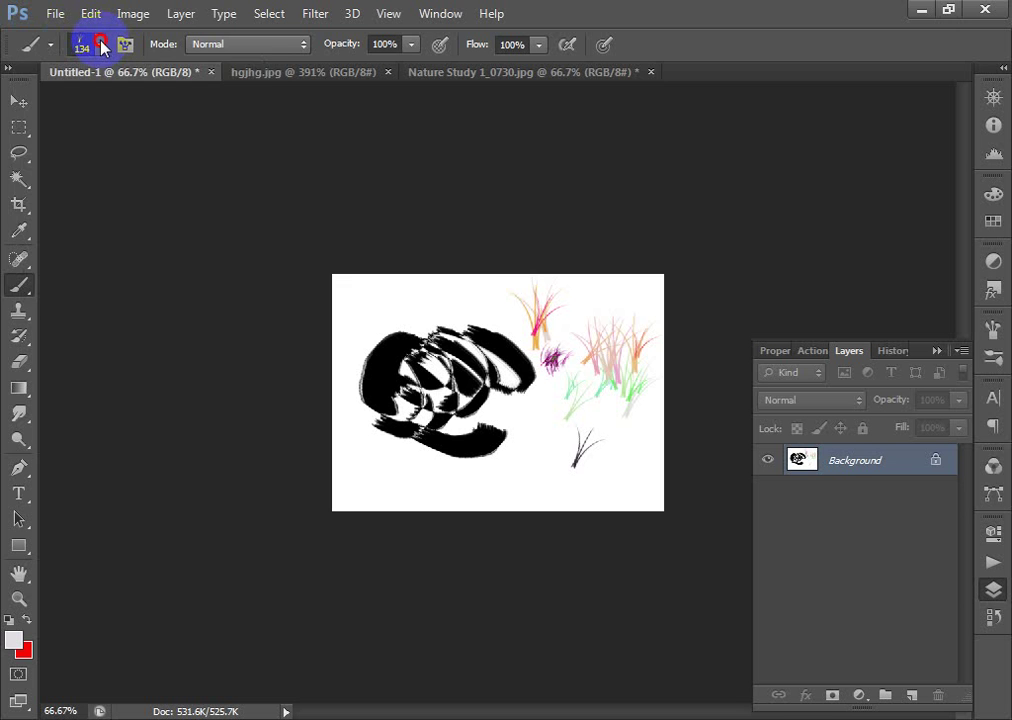
- Append the Dry Media Brushes set to the brush presets and look through the added tips
left_click(101, 47)
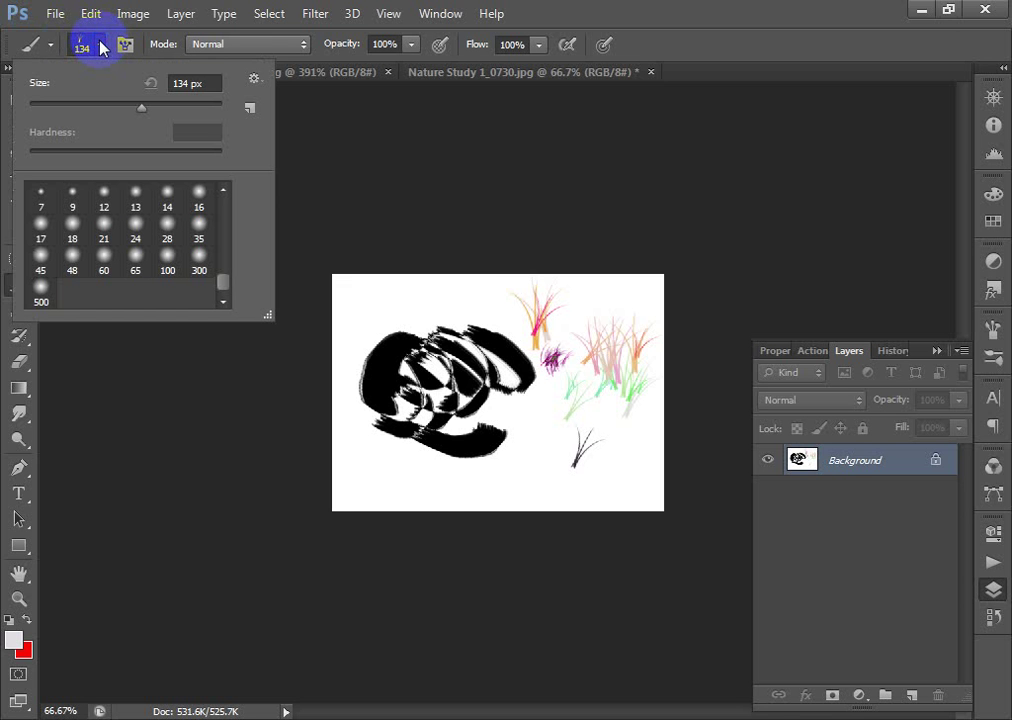
left_click(256, 80)
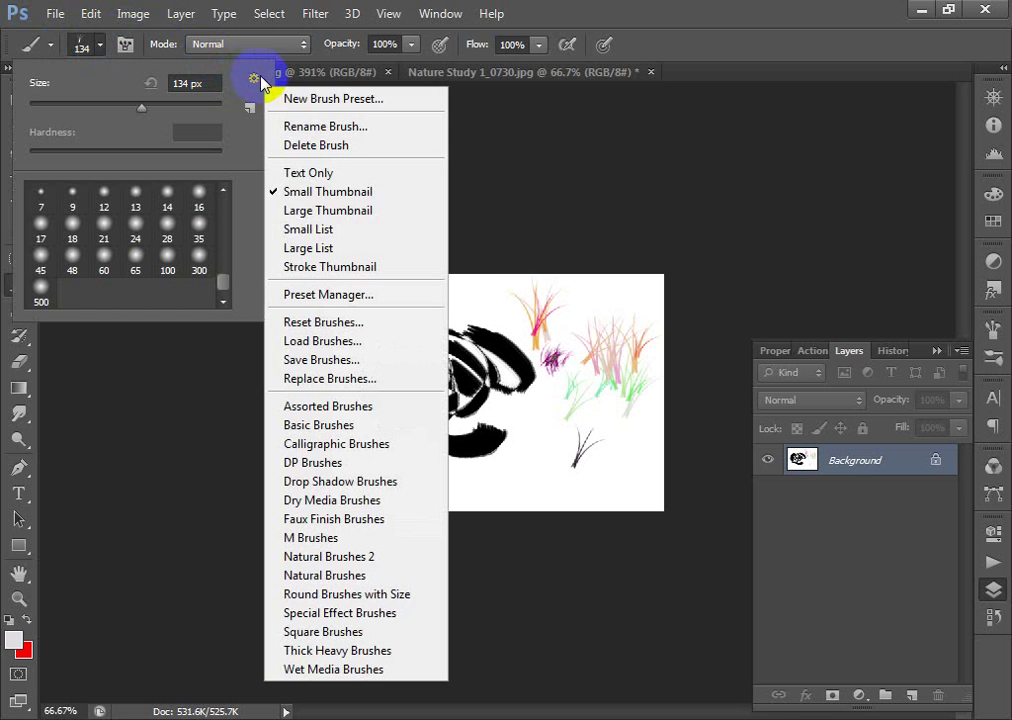
left_click(357, 510)
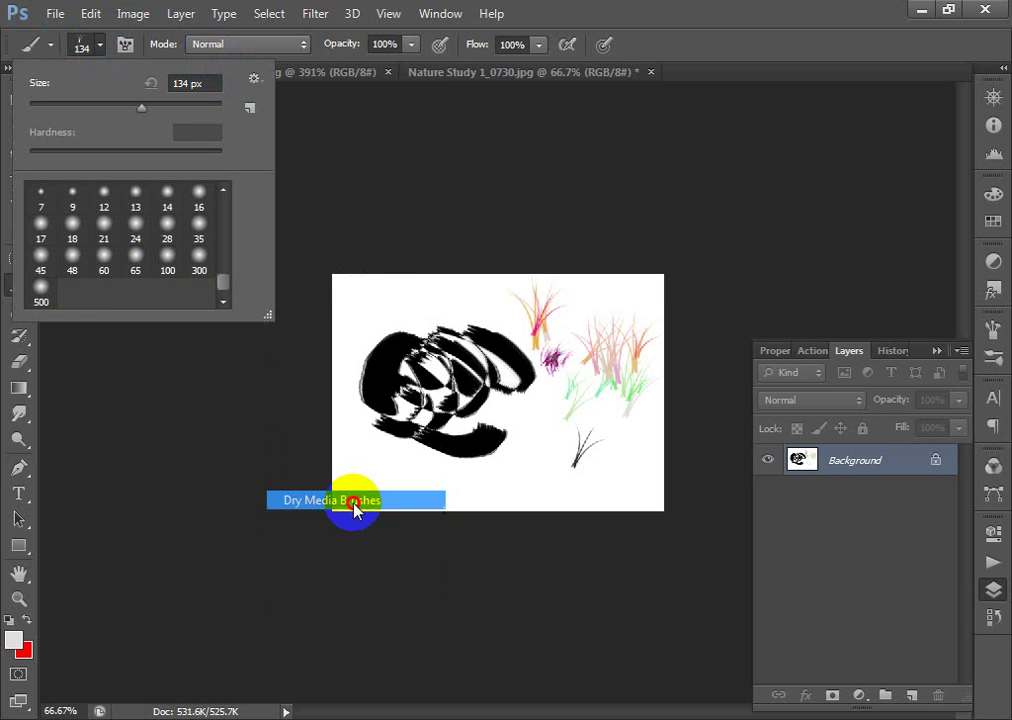
left_click(583, 289)
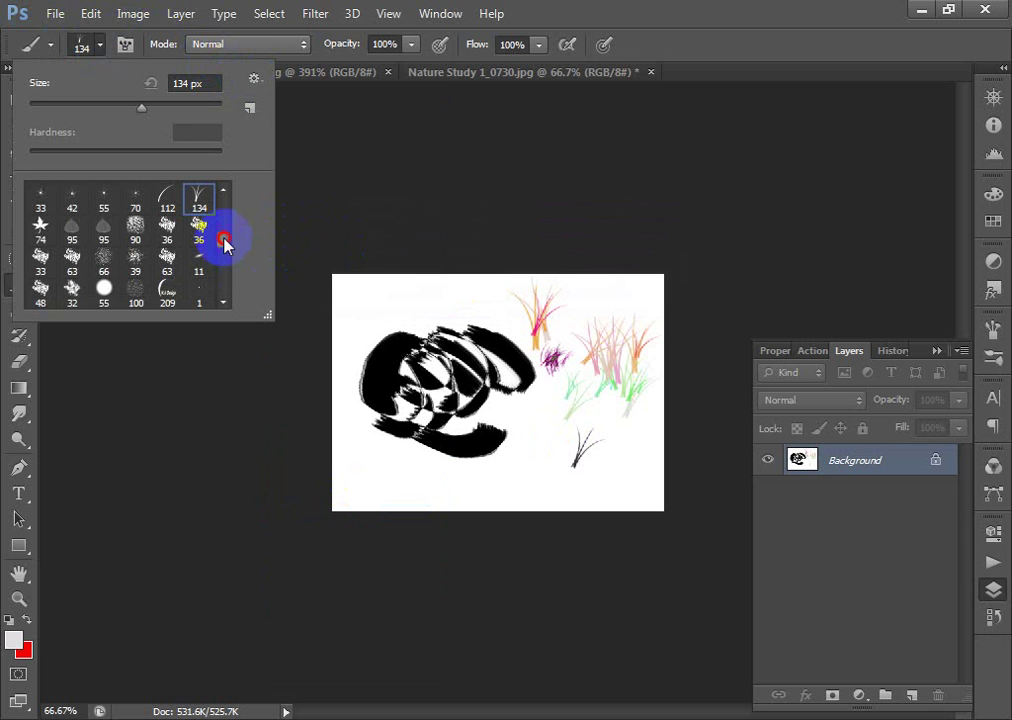
left_click_drag(225, 243, 224, 305)
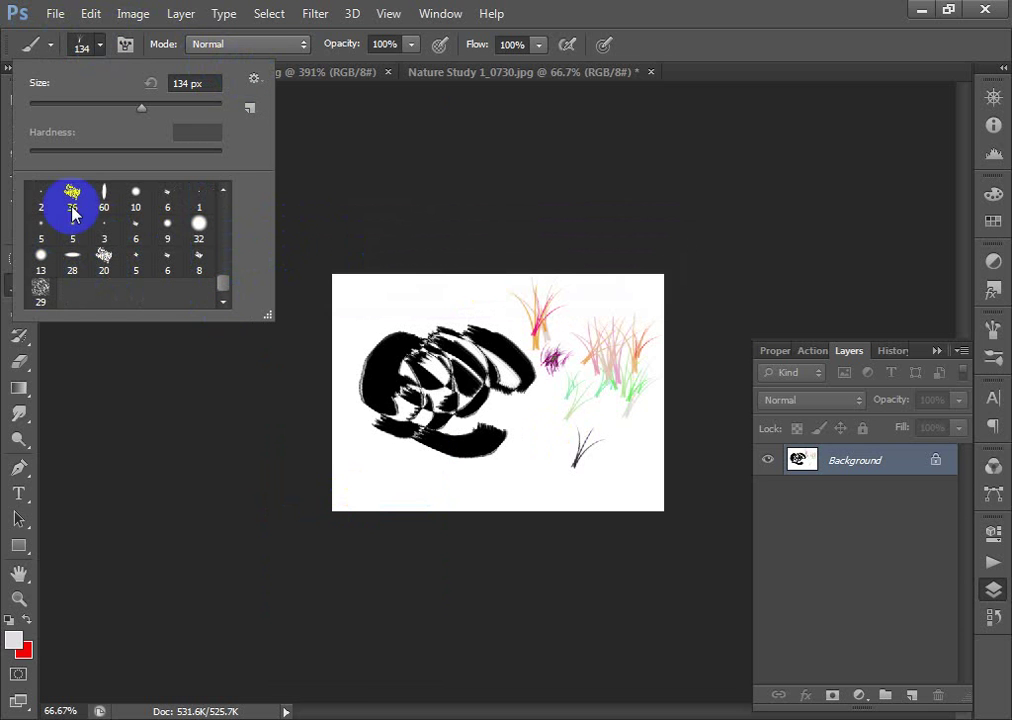
left_click(104, 45)
- Append the Natural Brushes set to the brush presets
left_click(104, 47)
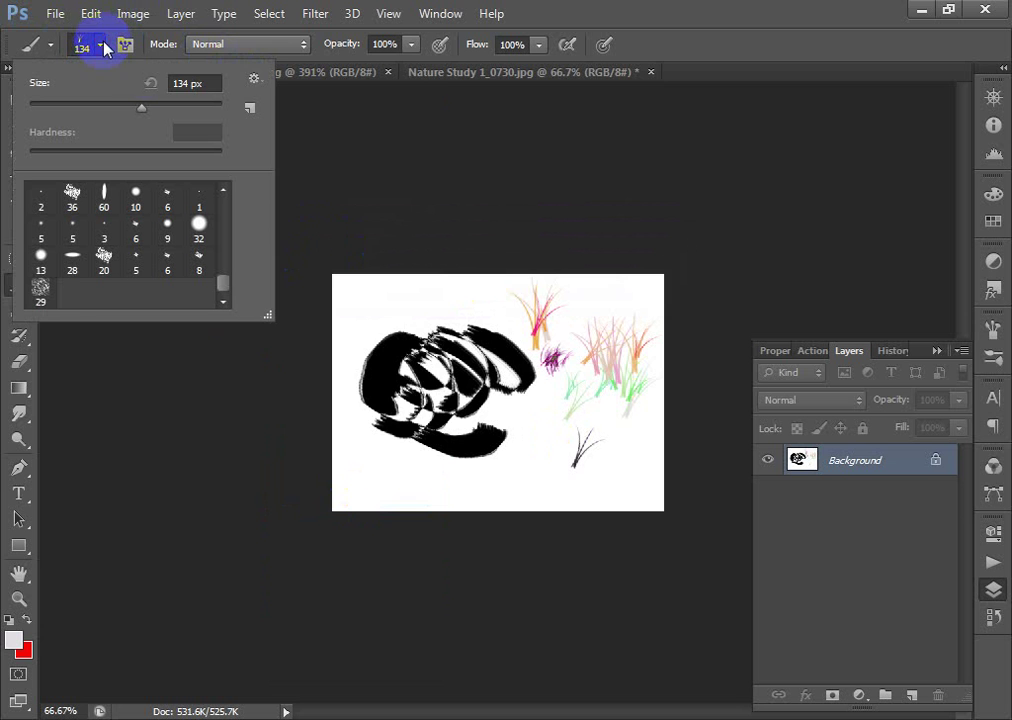
left_click(254, 78)
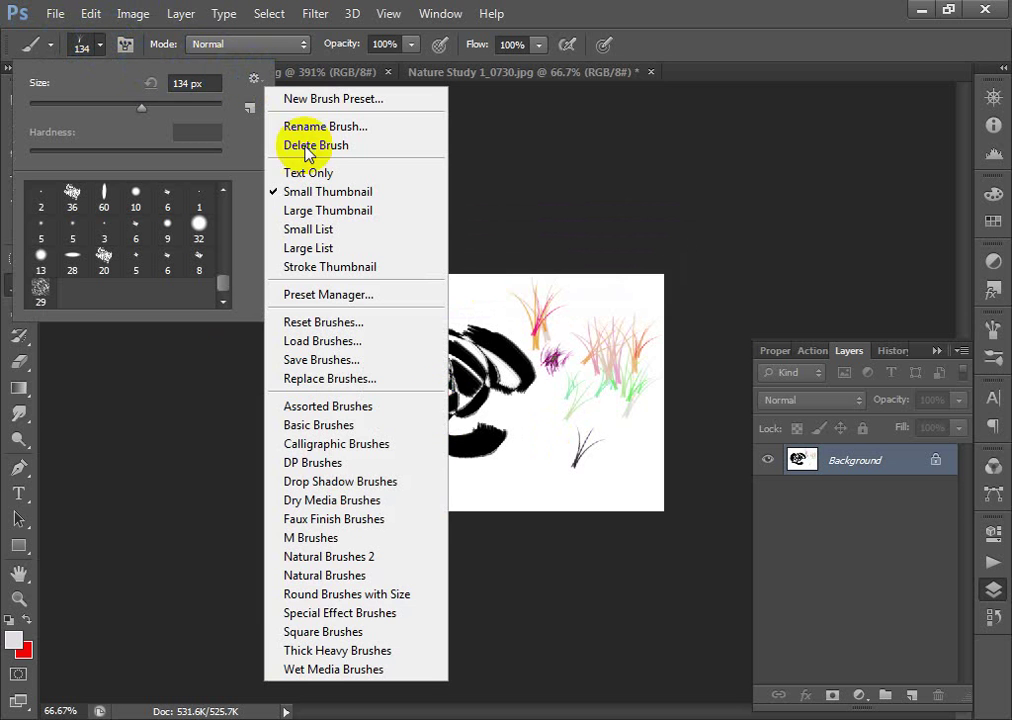
left_click(324, 576)
left_click(588, 289)
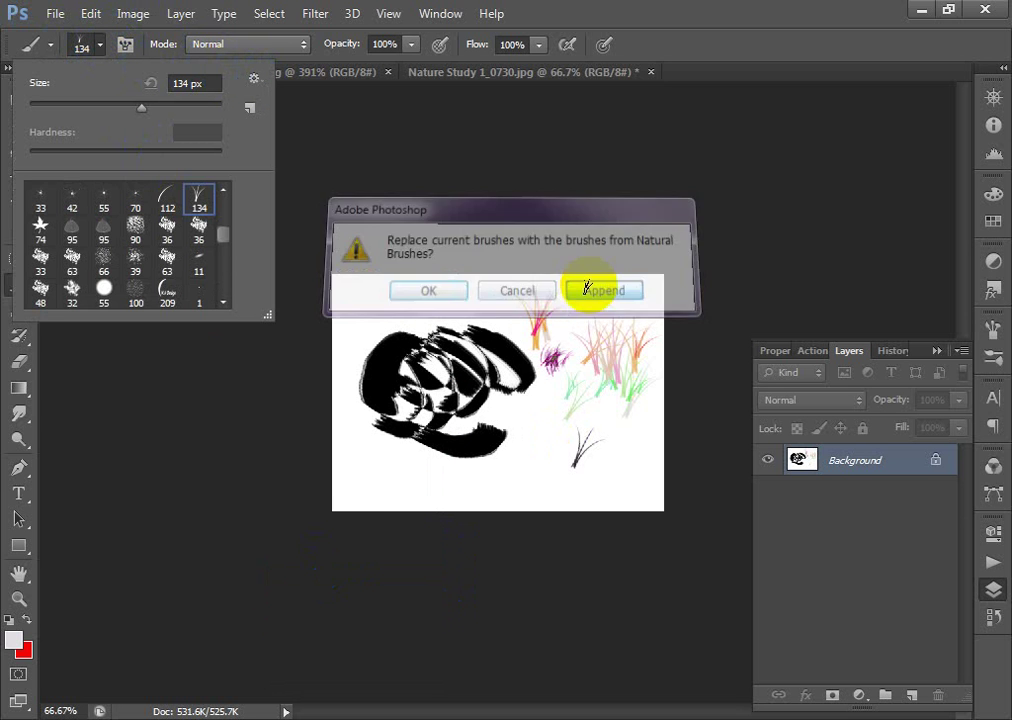
- Look through the Natural Brushes tips at the end of the brush presets
mouse_move(226, 212)
left_mouse_down()
mouse_move(224, 298)
mouse_move(238, 240)
mouse_move(228, 219)
mouse_move(235, 289)
left_mouse_up()
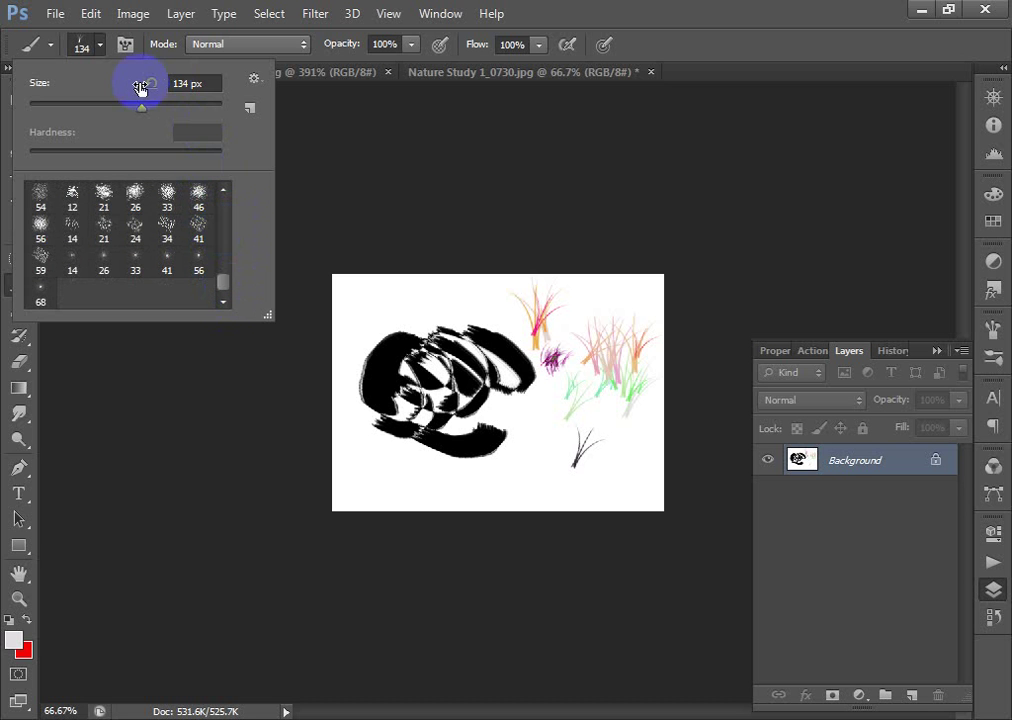
left_click(99, 44)
left_click(99, 44)
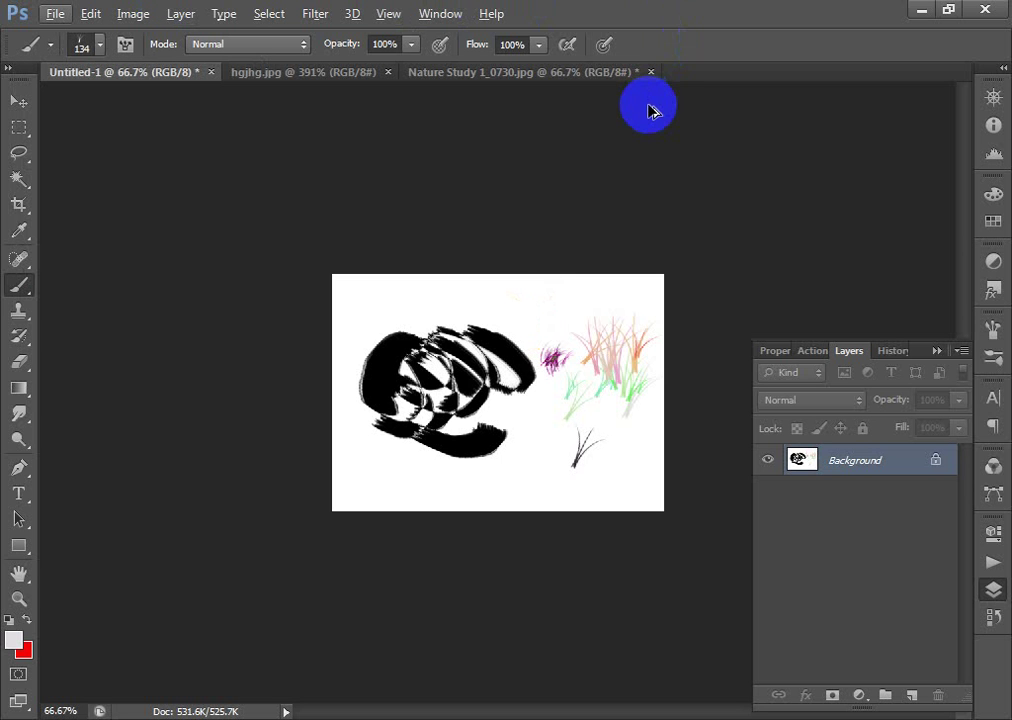
- Undo the recent strokes on the canvas, removing all the grass clumps, the purple strokes and the latest black strokes
key("ctrl+alt+z")
key("ctrl+alt+z")
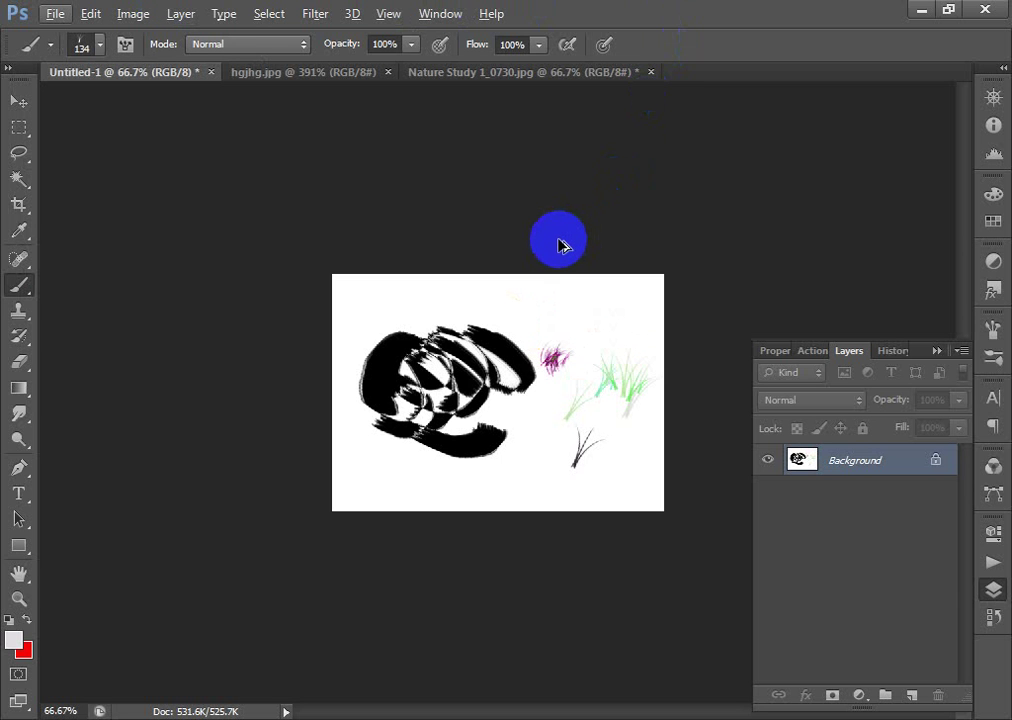
key("ctrl+alt+z")
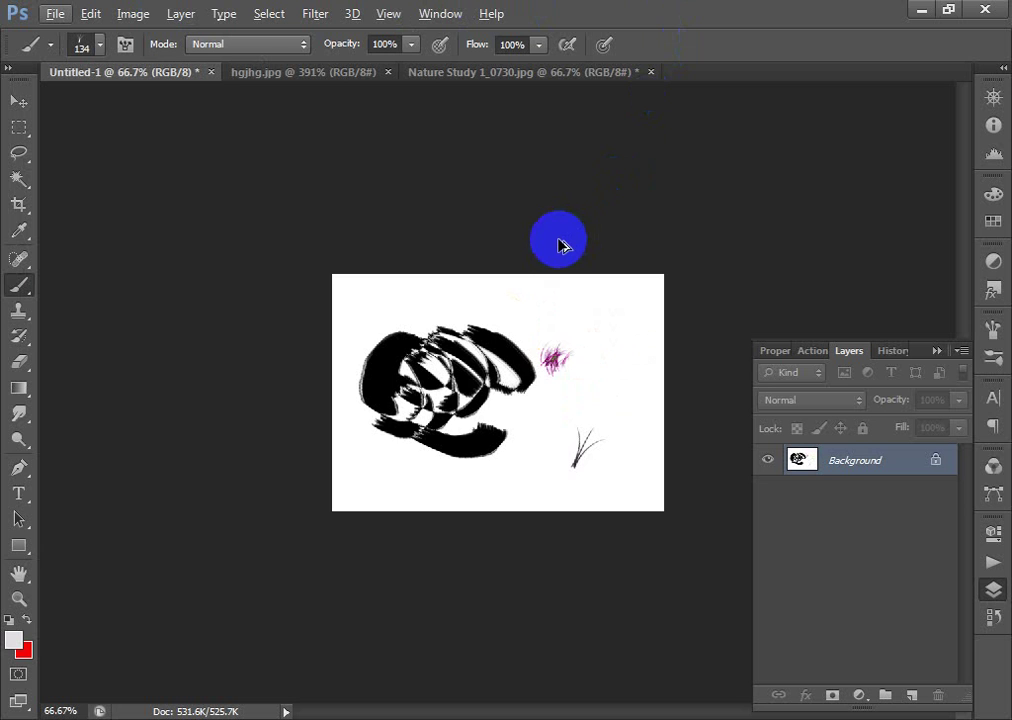
key("ctrl+alt+z")
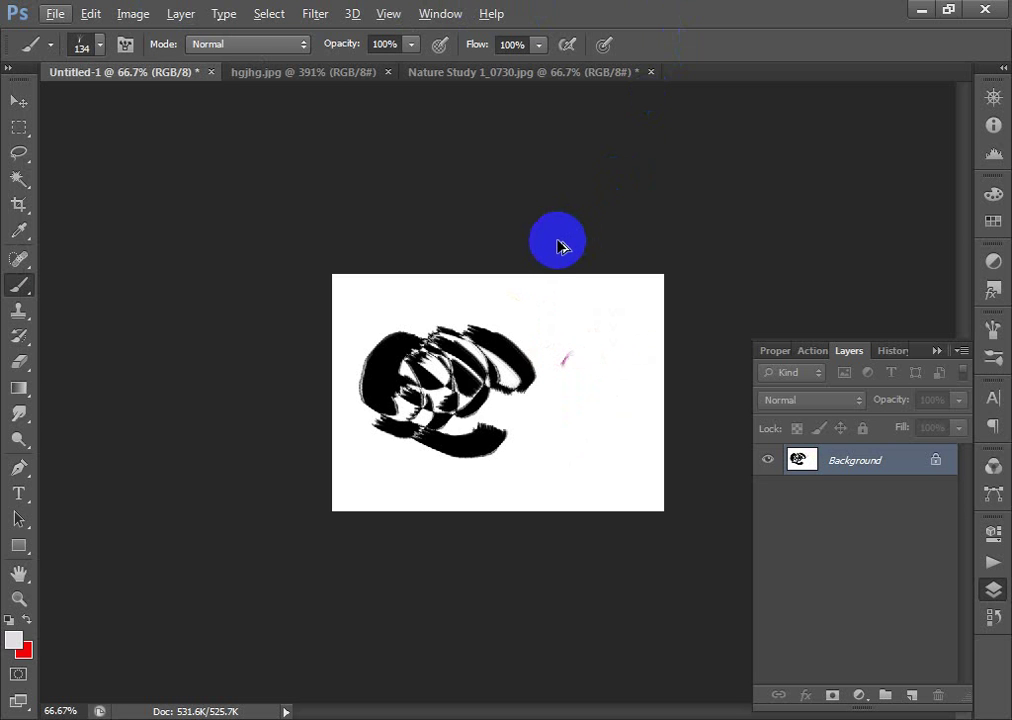
key("ctrl+alt+z")
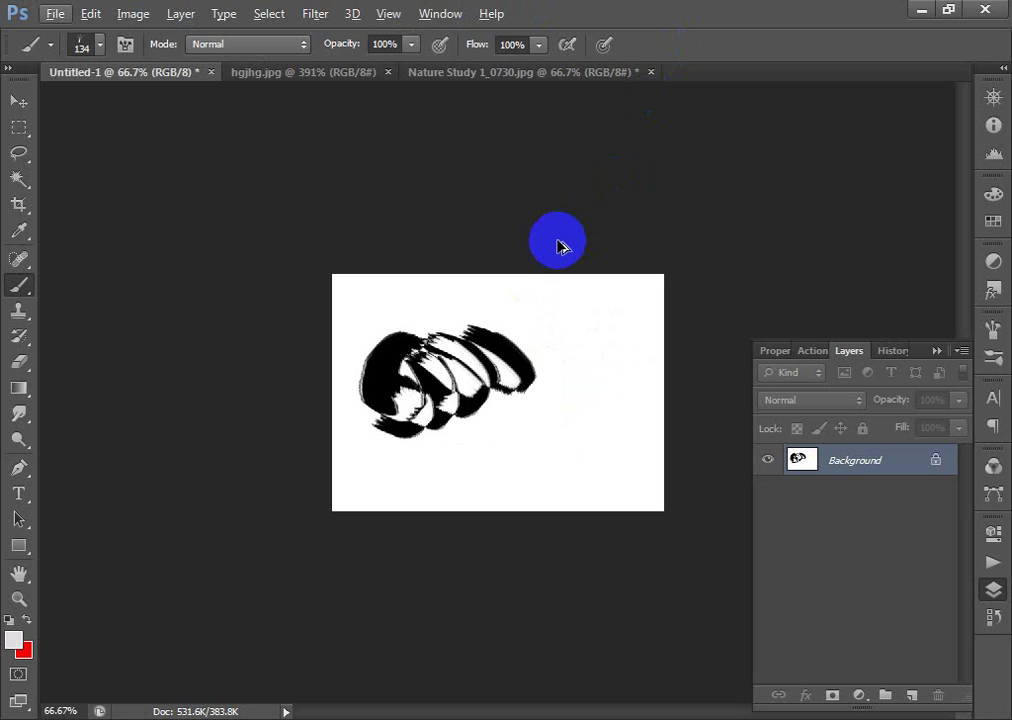
left_click(517, 358)
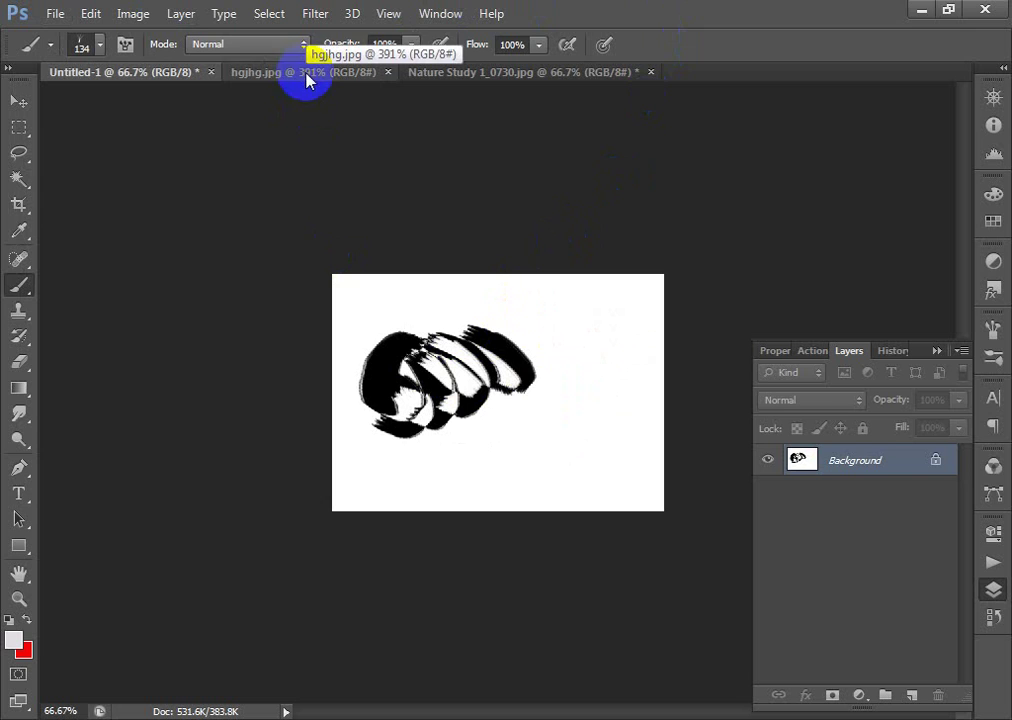
- Switch to Chrome, search Google Images for "car png" and dismiss the page restore prompt
left_click(919, 12)
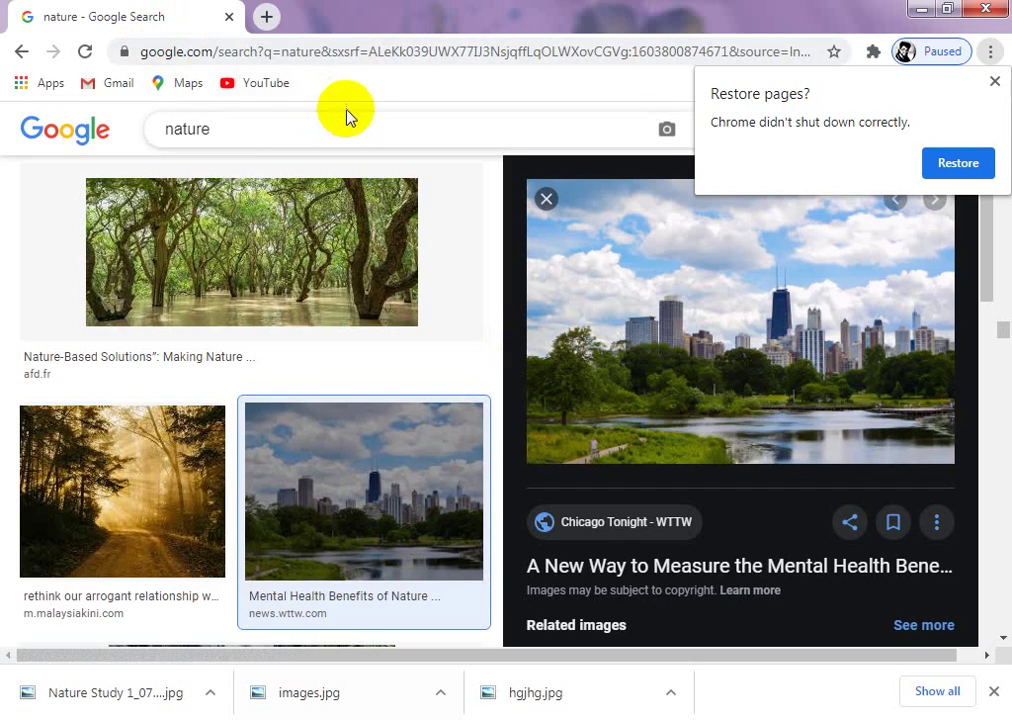
left_click(223, 134)
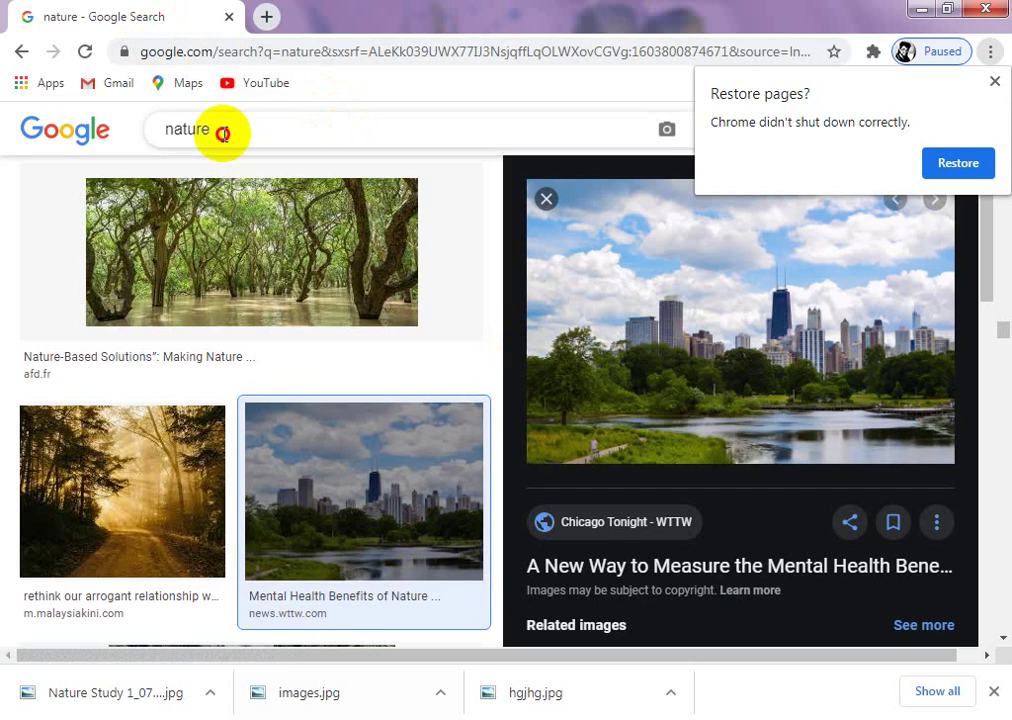
left_click_drag(223, 134, 3, 109)
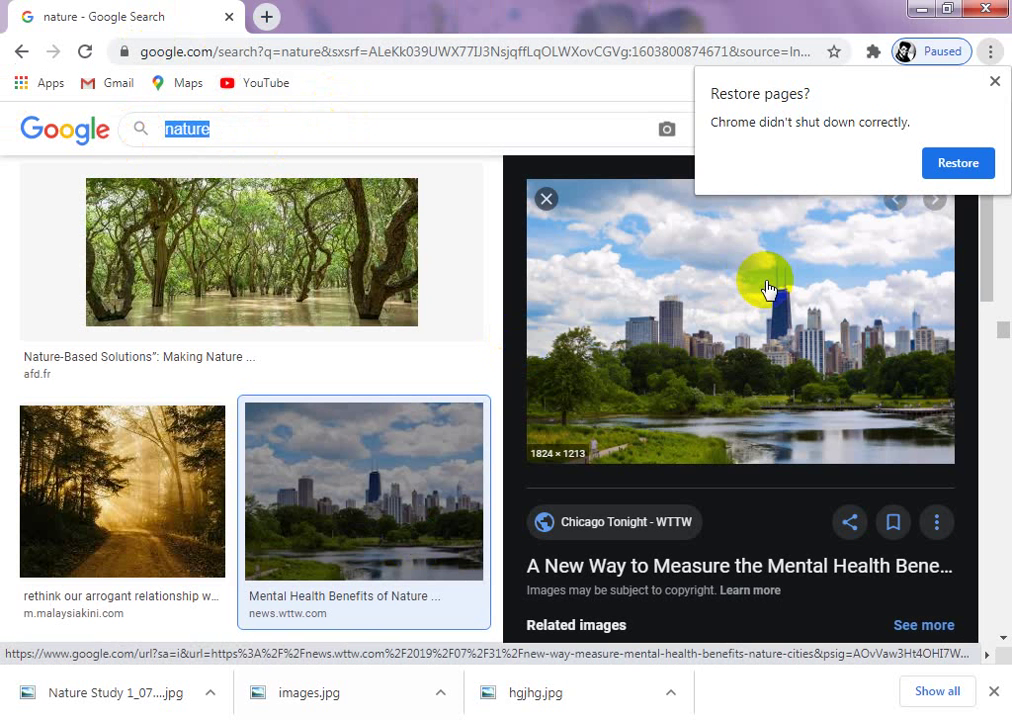
type("car ")
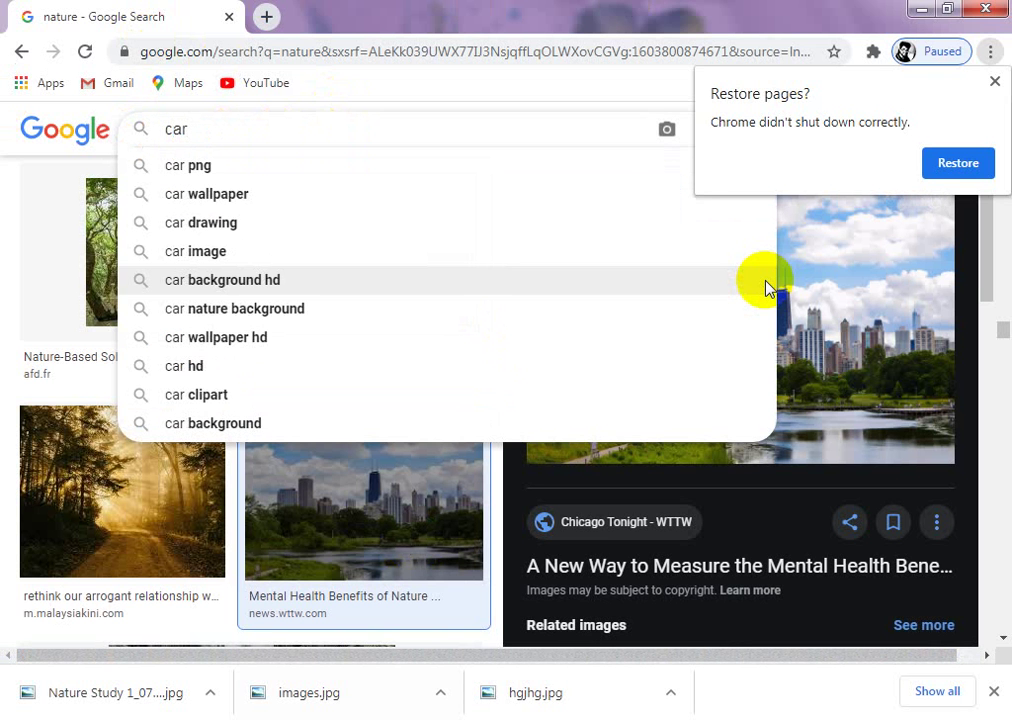
type("png")
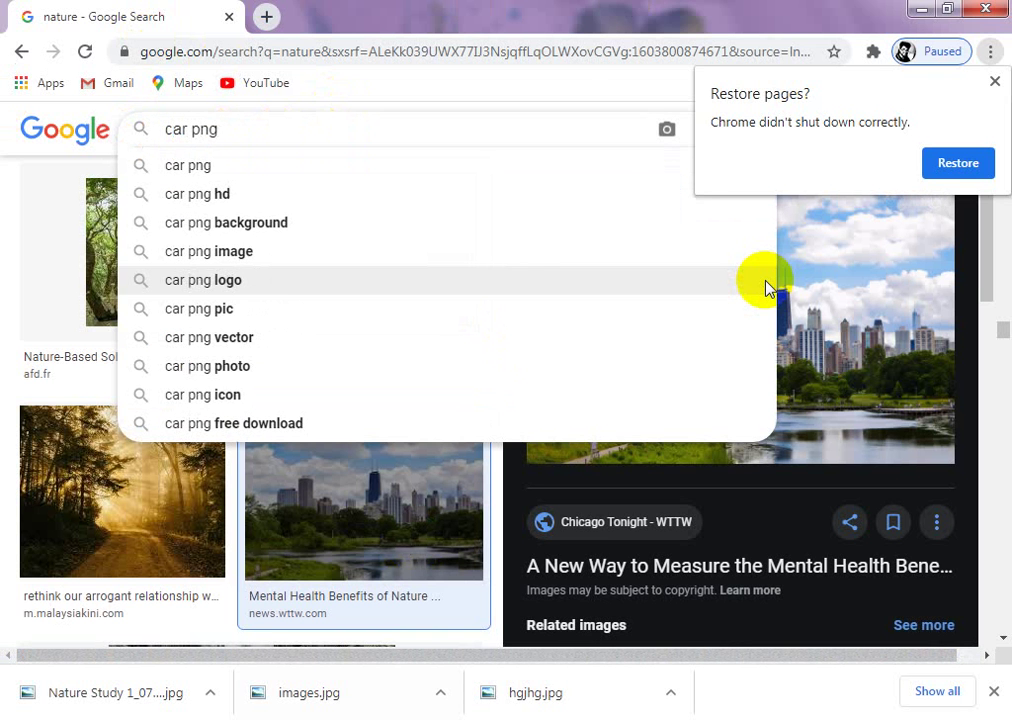
key("Return")
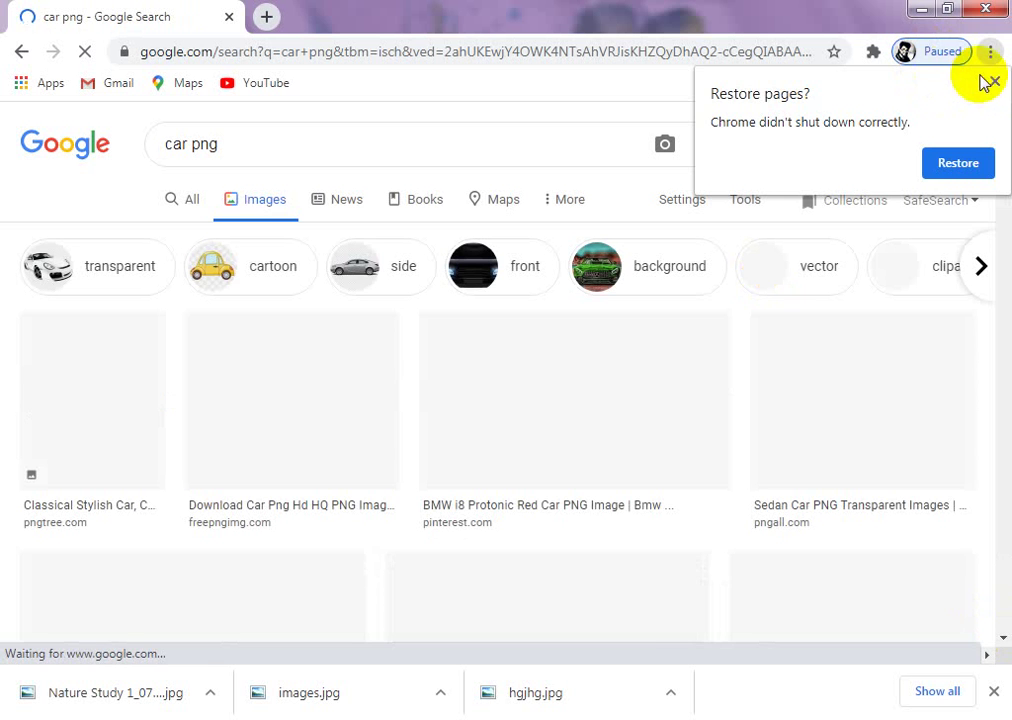
left_click(992, 81)
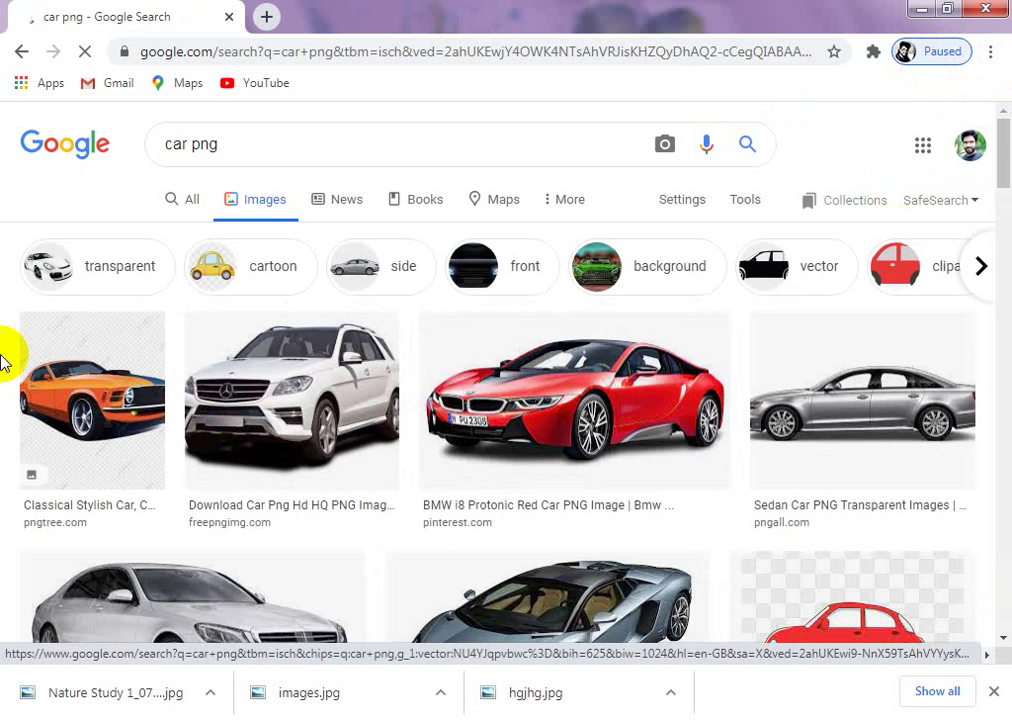
- Save the white Mercedes image from freepngimg.com to the Pictures library as a PNG file named car
left_click(273, 392)
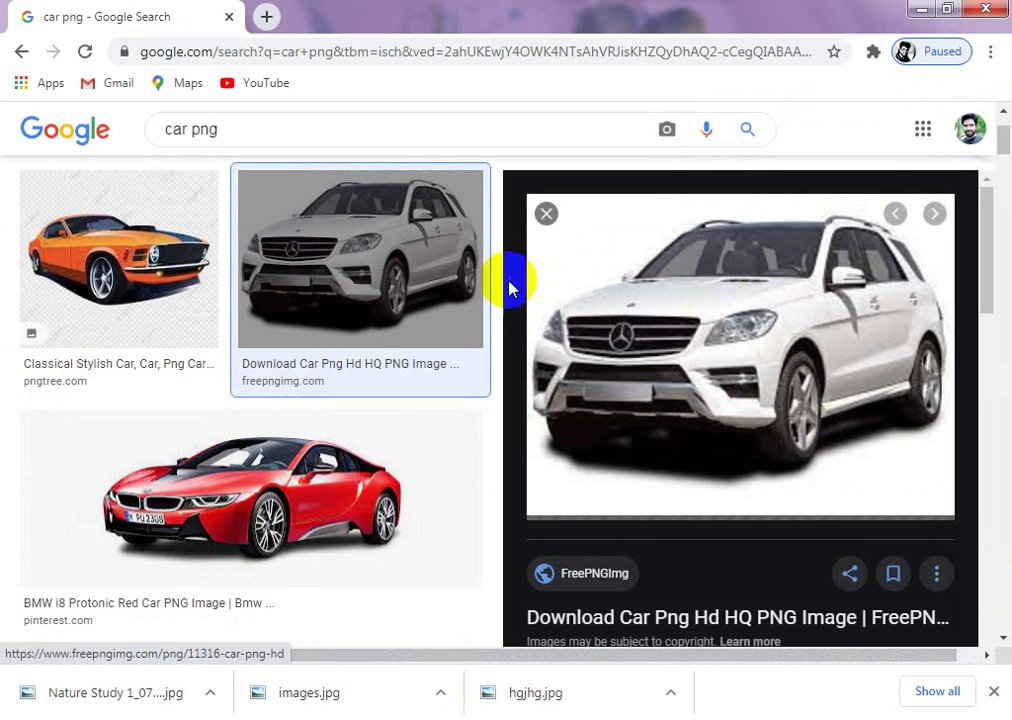
right_click(698, 318)
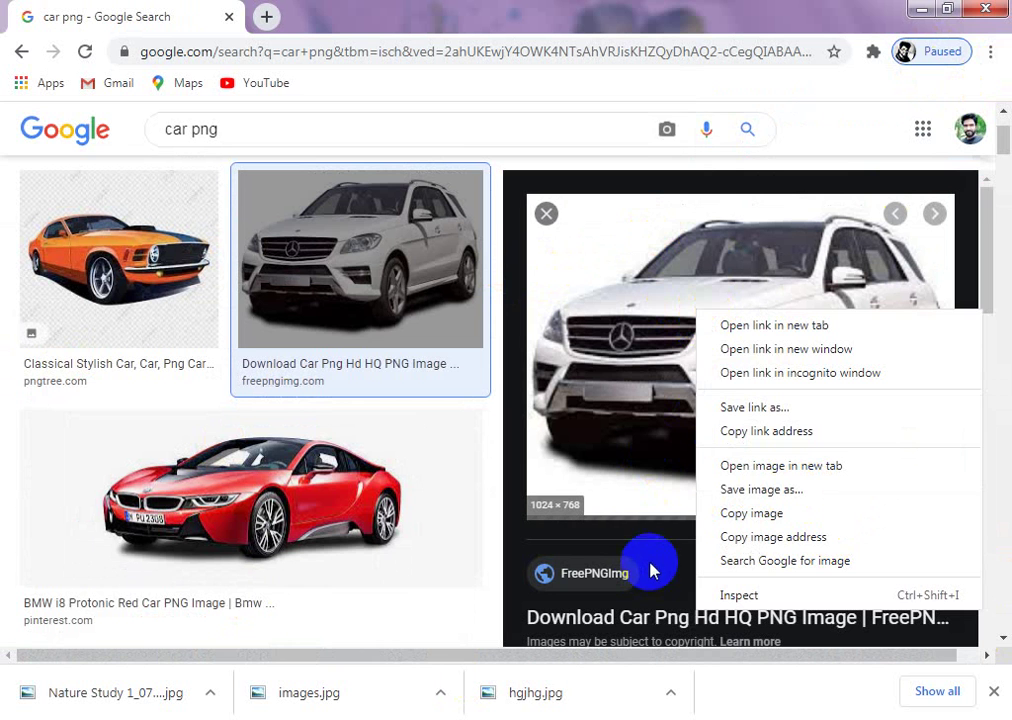
left_click(806, 153)
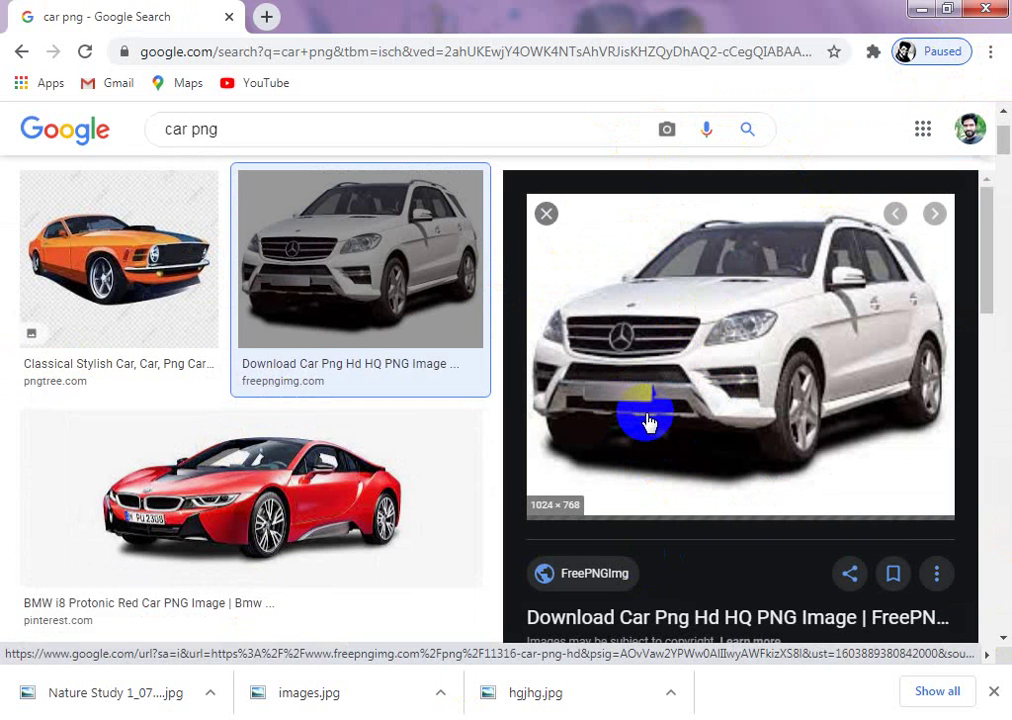
right_click(674, 287)
left_click(764, 467)
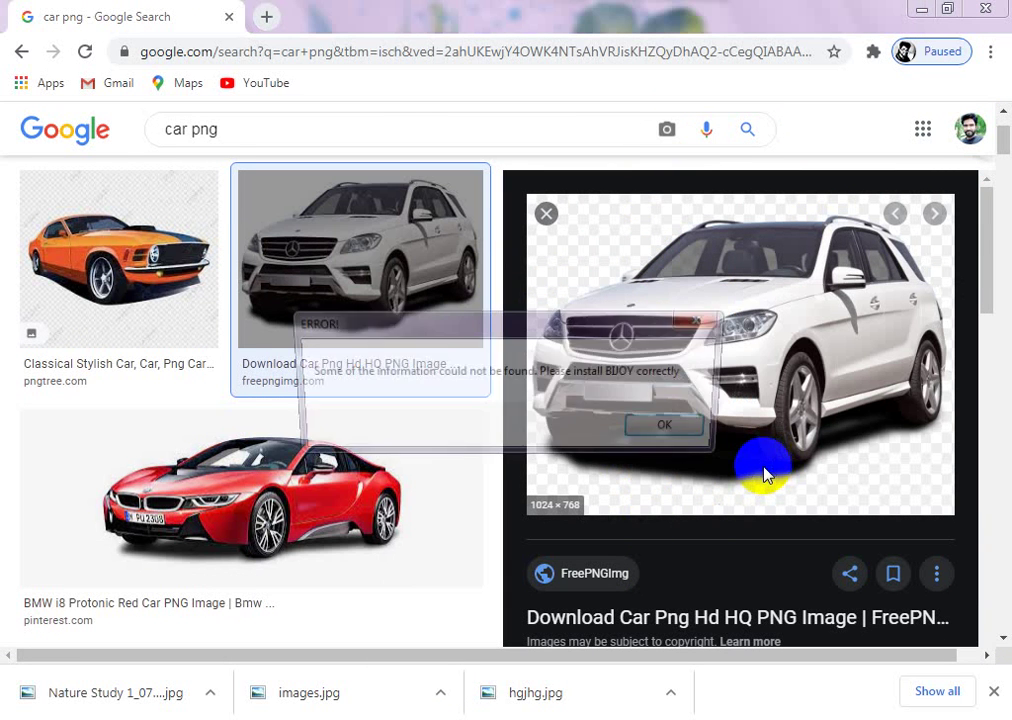
left_click(645, 428)
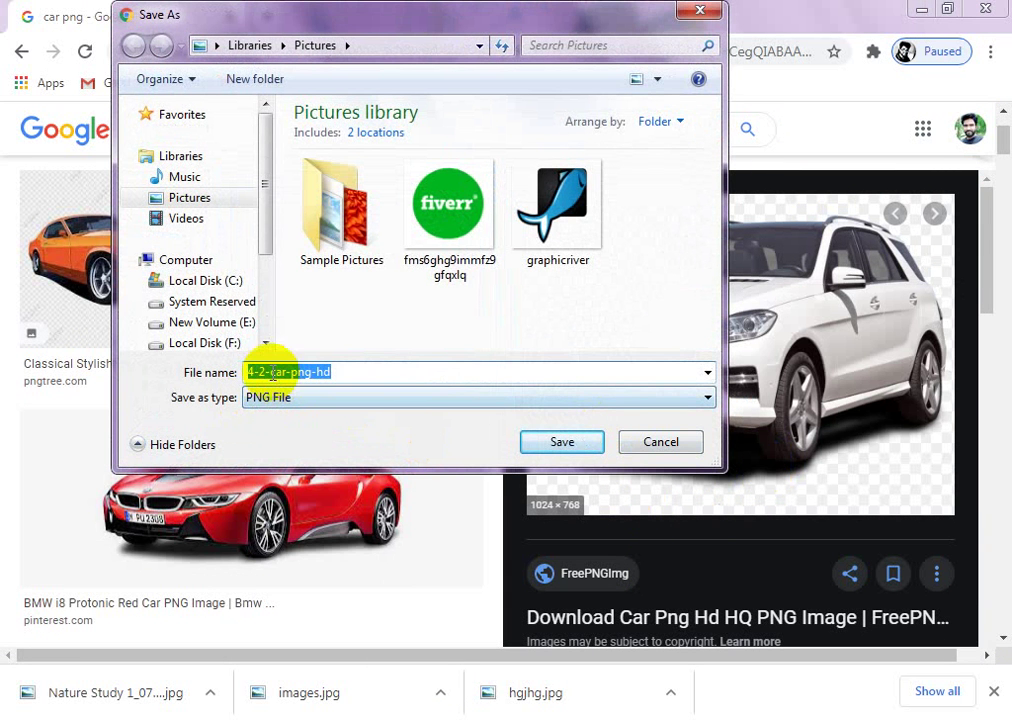
type("car")
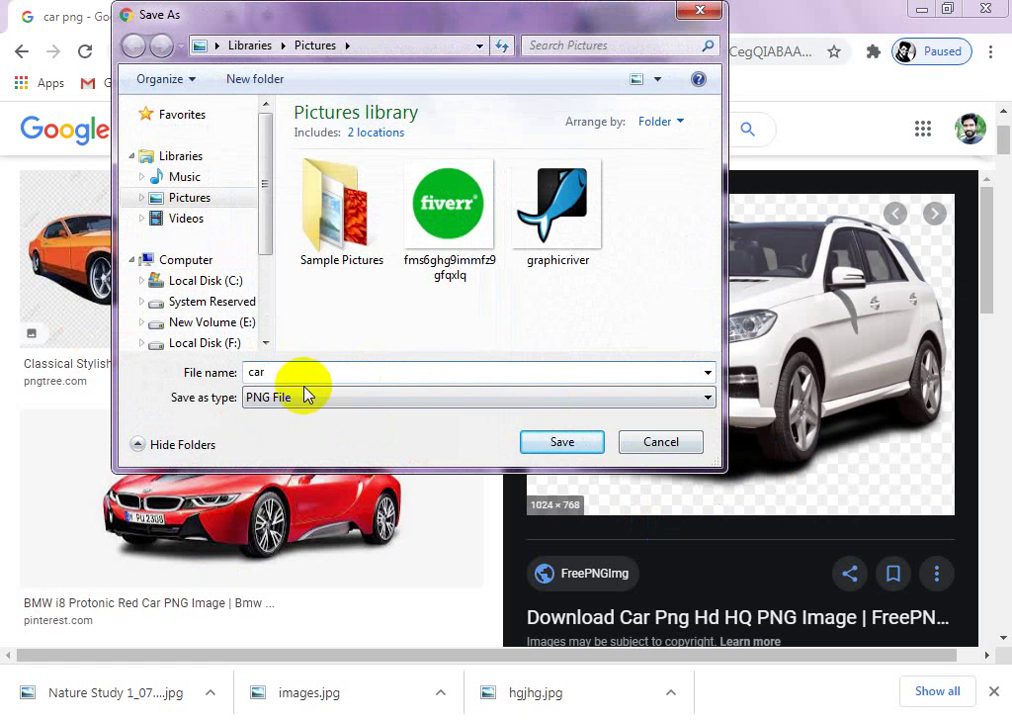
left_click(557, 445)
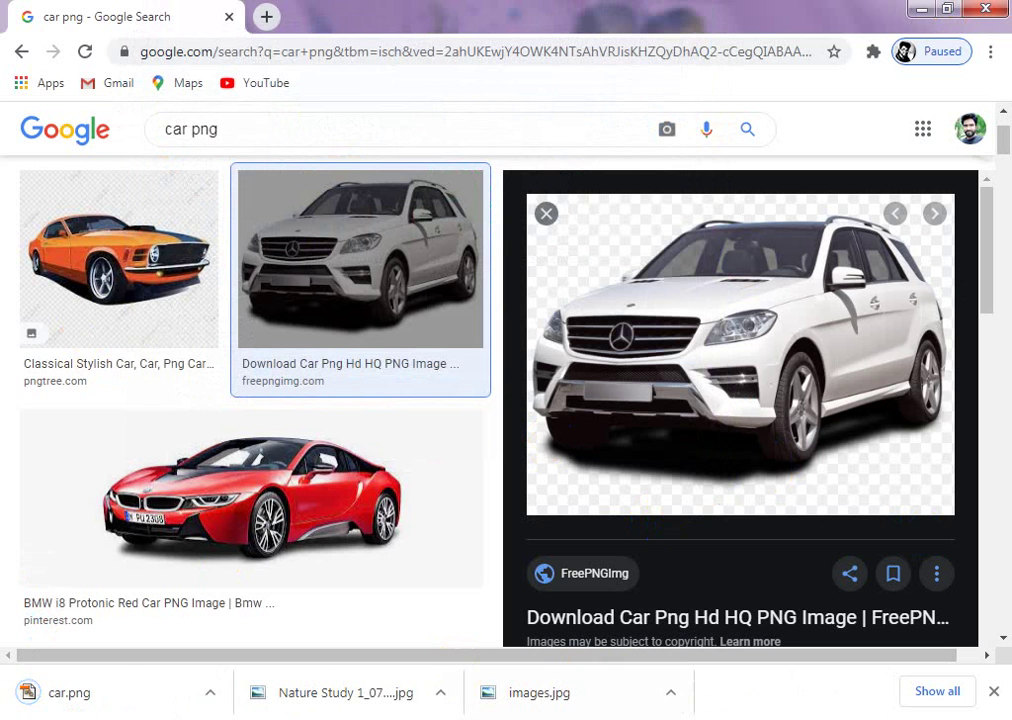
- Return to Photoshop and open the car image from the My Pictures folder
key("alt+Tab")
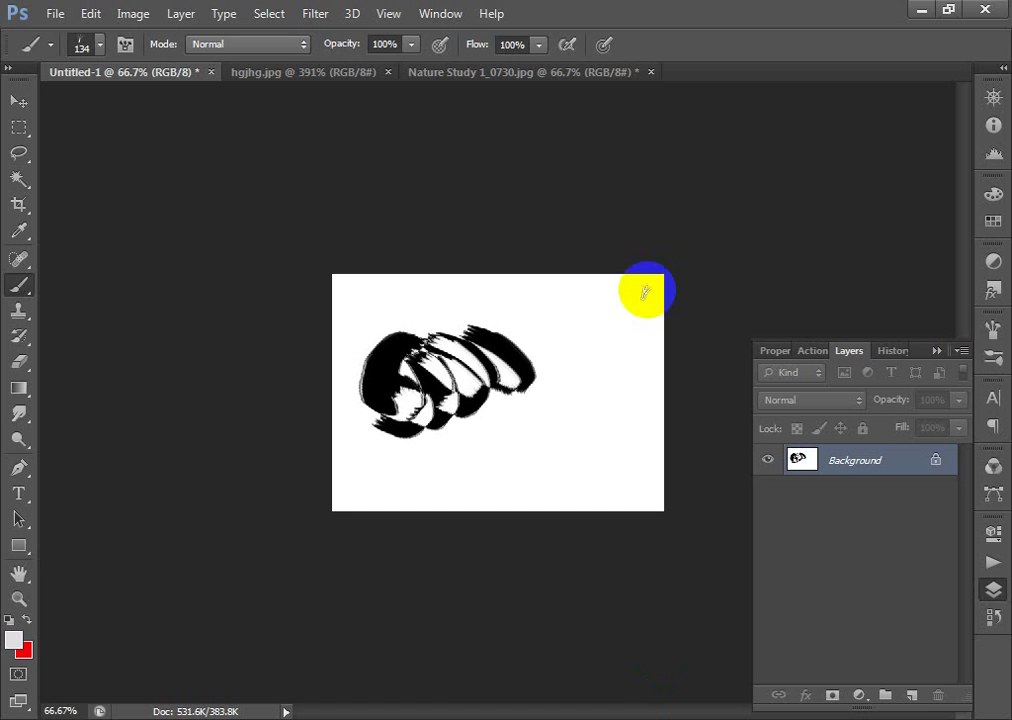
left_click(55, 13)
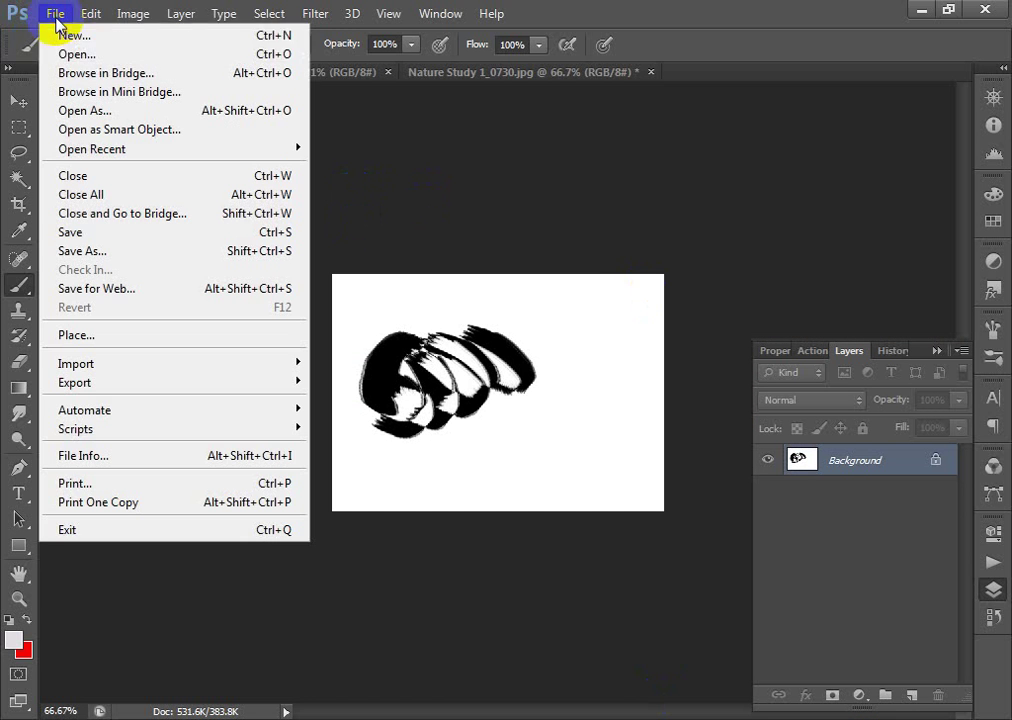
left_click(95, 53)
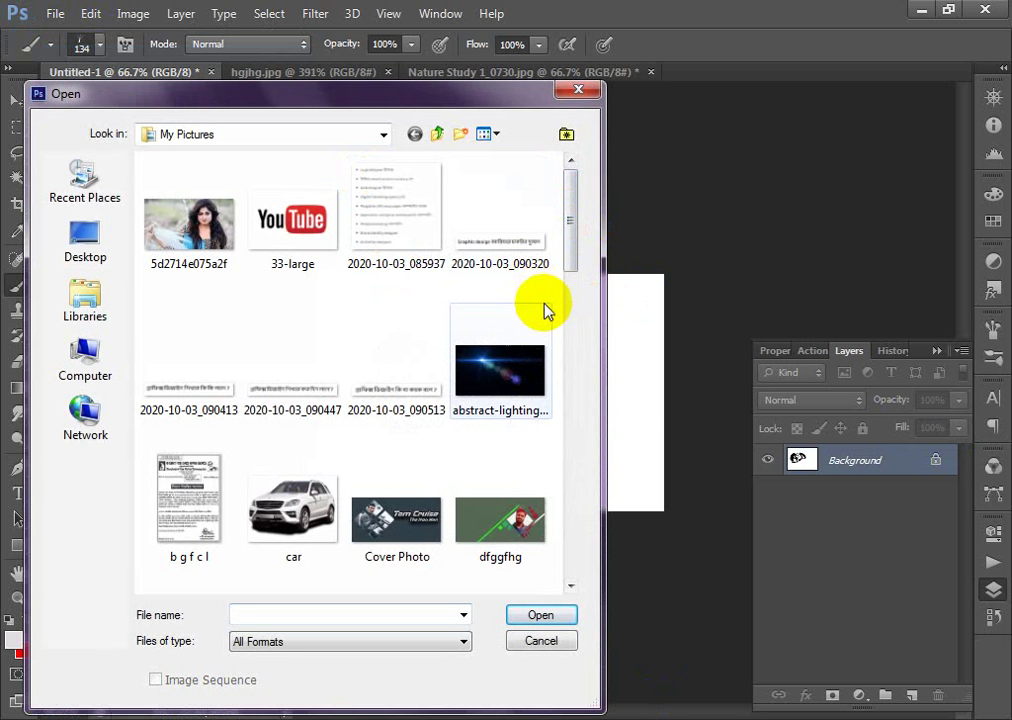
double_click(254, 514)
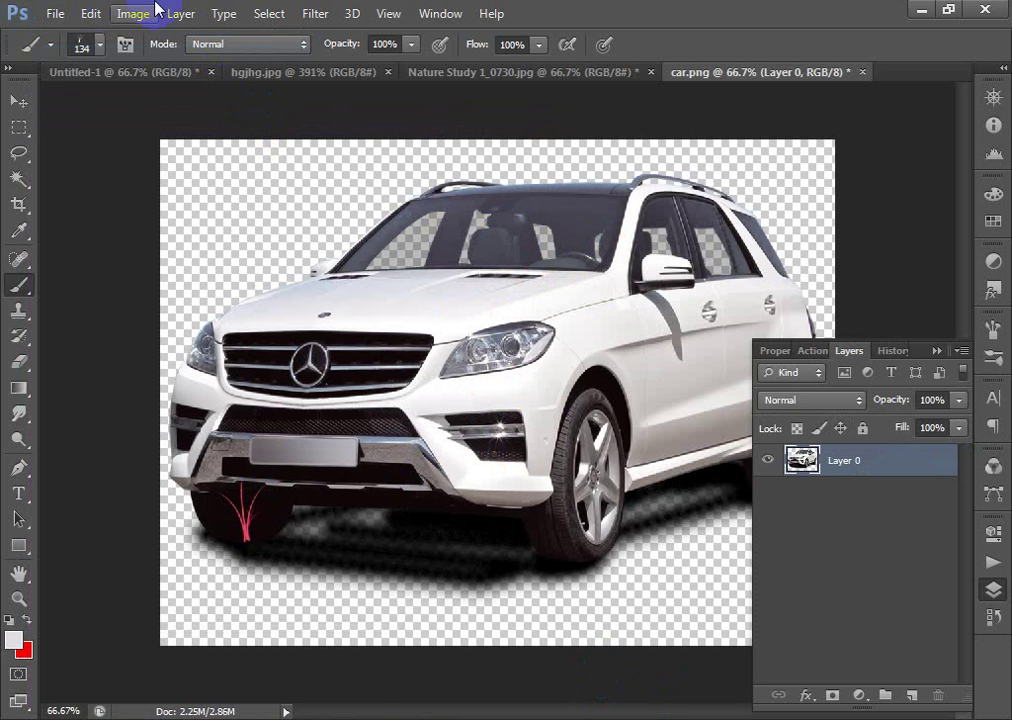
- Define the car picture as a new brush preset and give it a car brush name
left_click(86, 15)
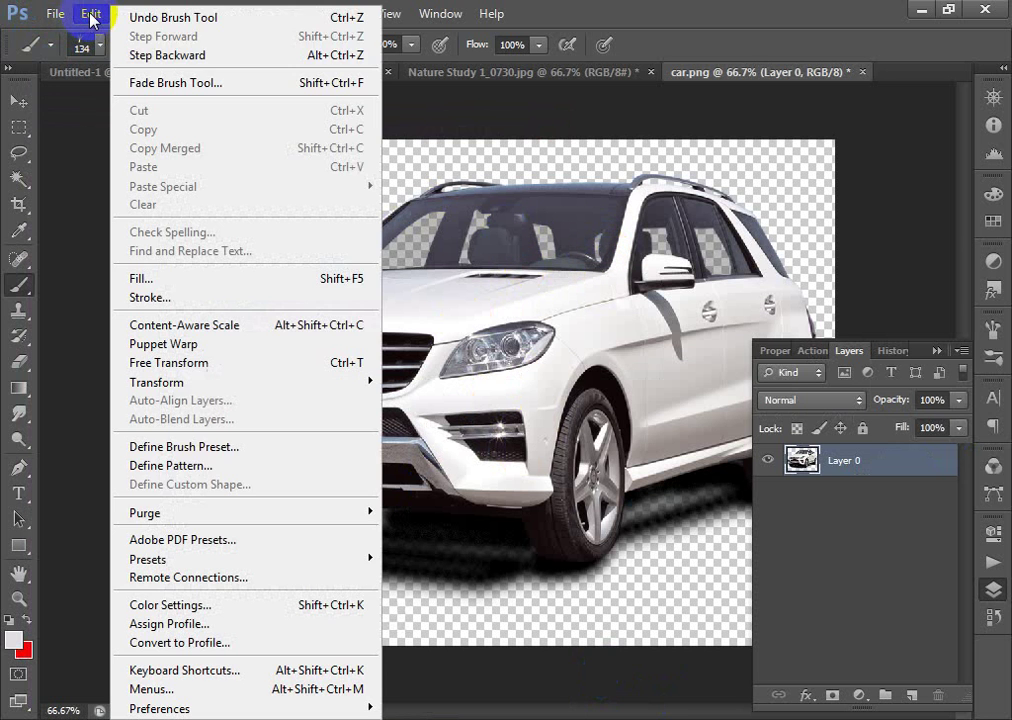
left_click(244, 449)
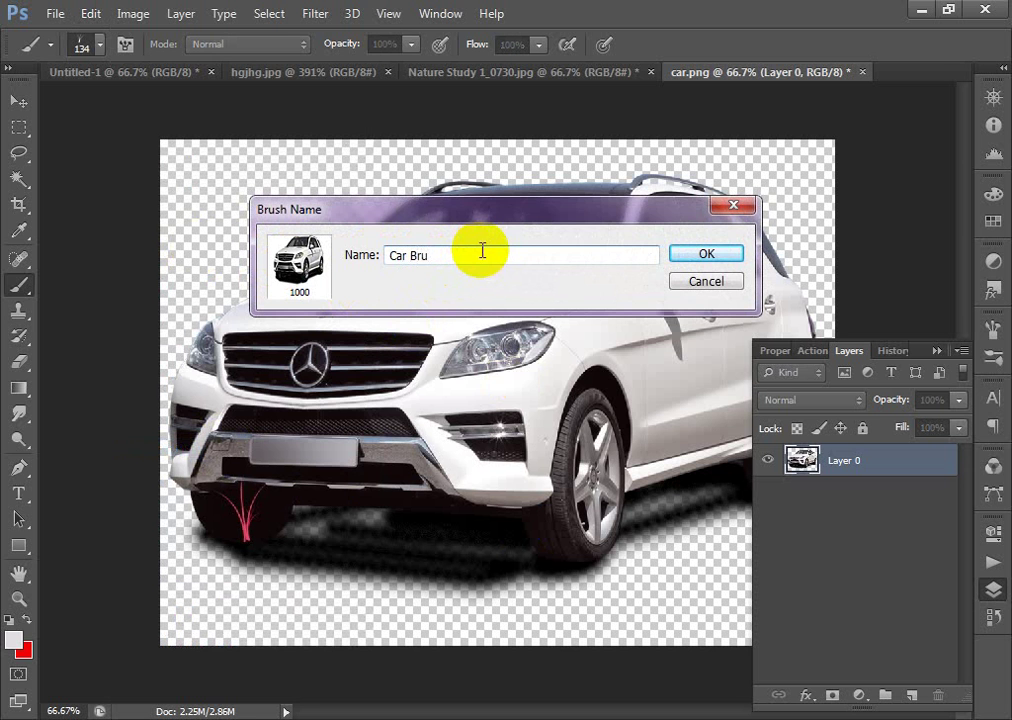
left_click(706, 254)
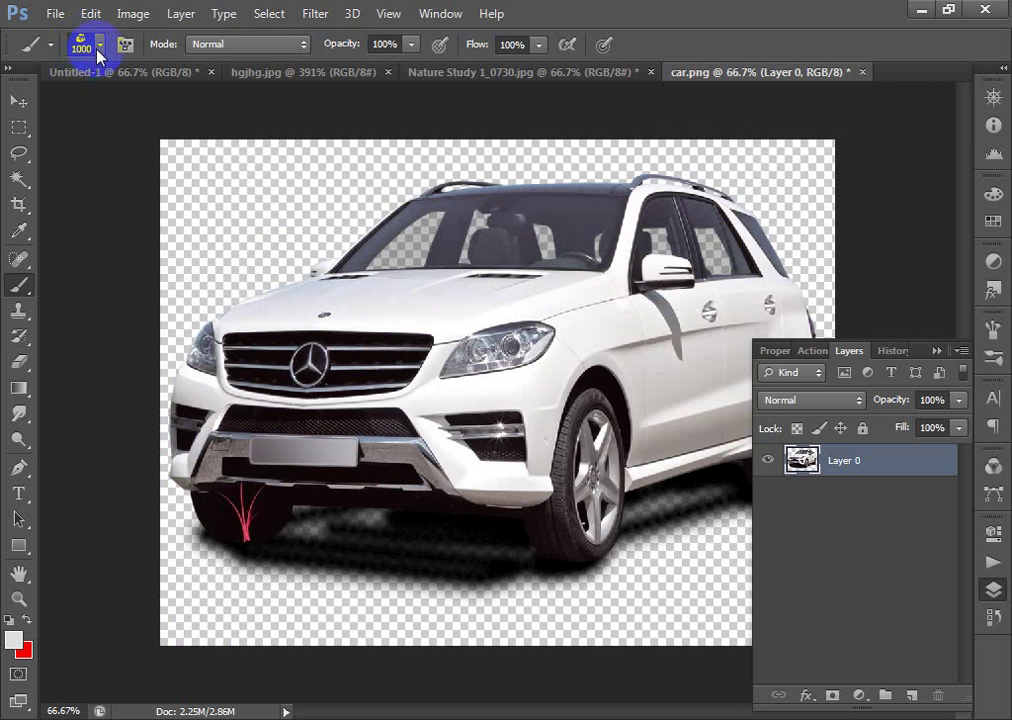
- Check the 1000 px car tip in the brush presets and preview its outline over the Nature Study 1_0730.jpg image
left_click(99, 47)
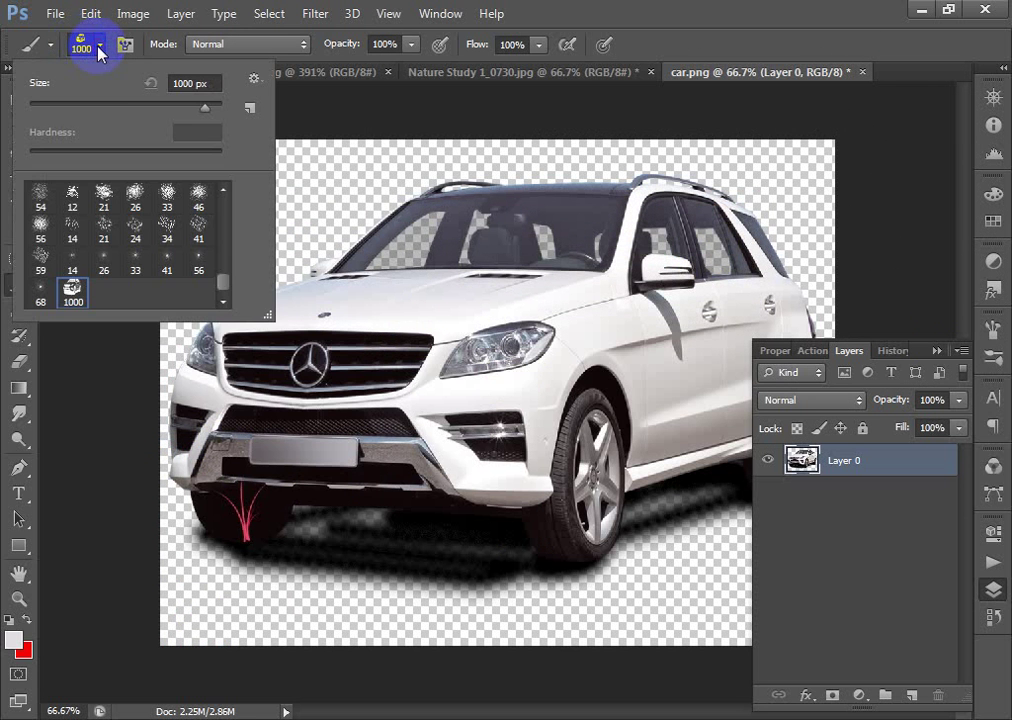
left_click(227, 290)
left_click(480, 74)
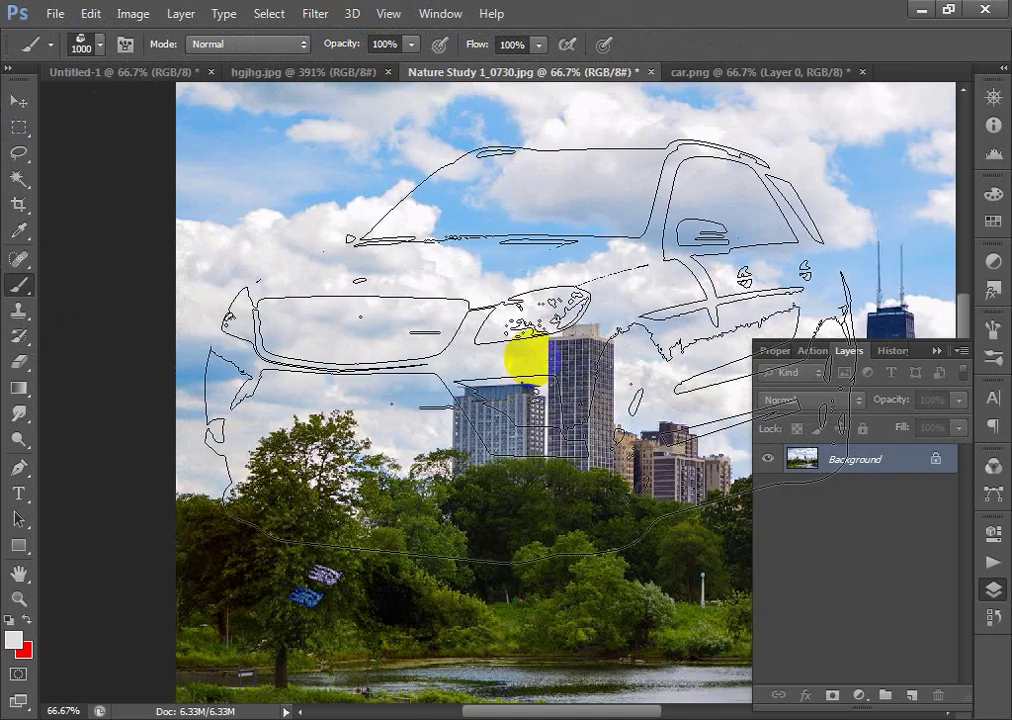
key("ctrl+minus")
key("ctrl+minus")
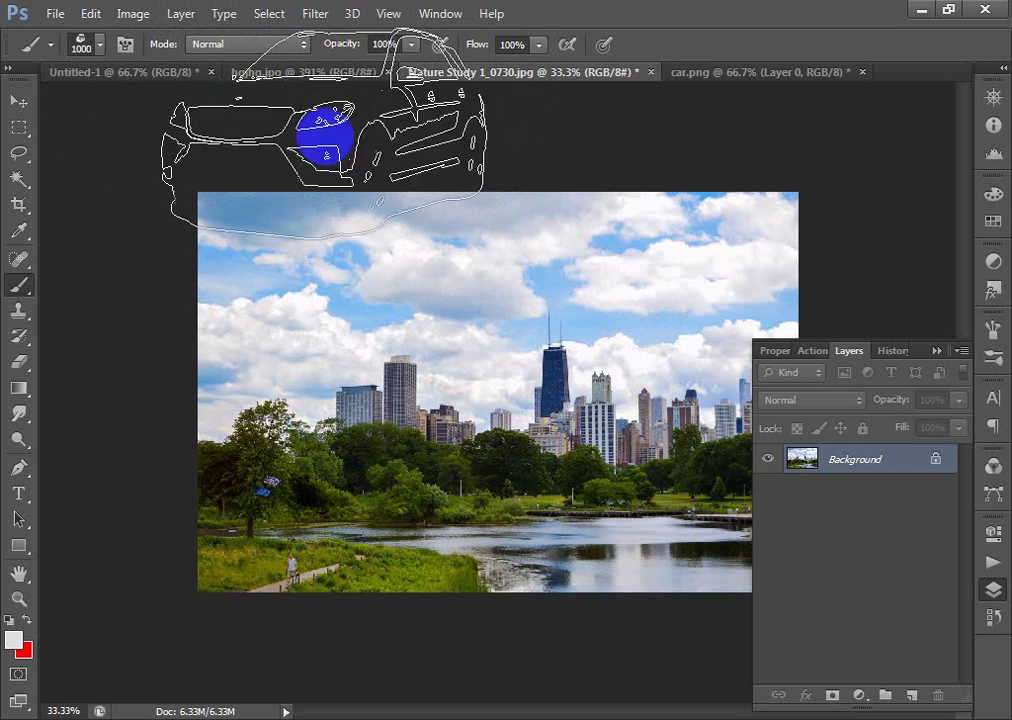
- Create a white 7 x 5 inch, 72 ppi RGB document and stamp the car brush once at 162 px near the centre
key("ctrl+n")
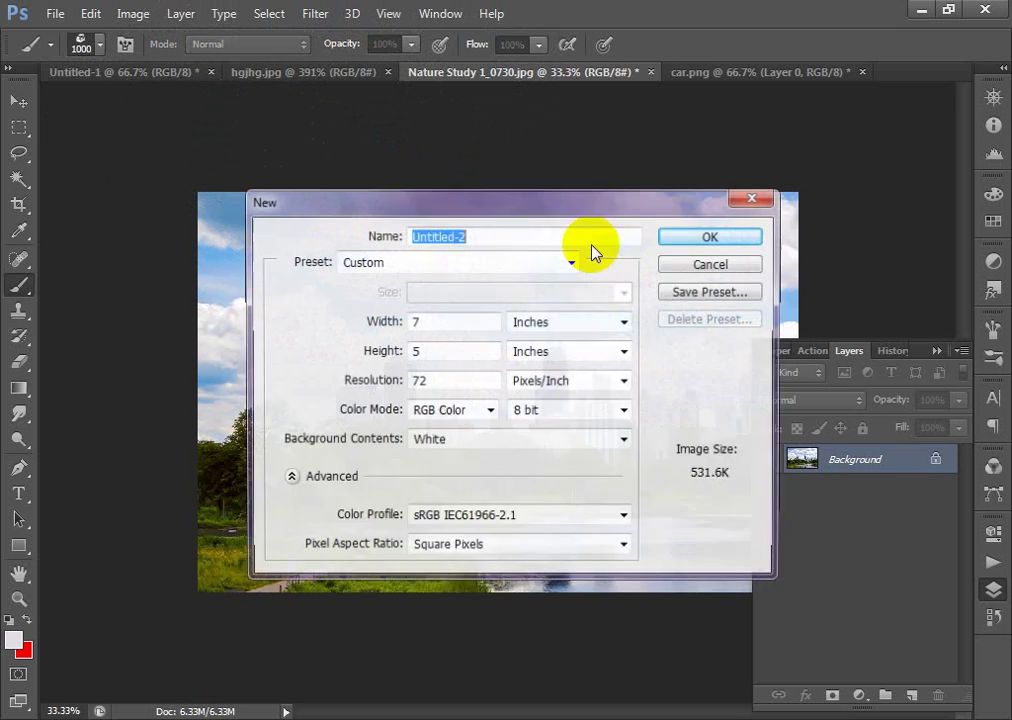
left_click(710, 235)
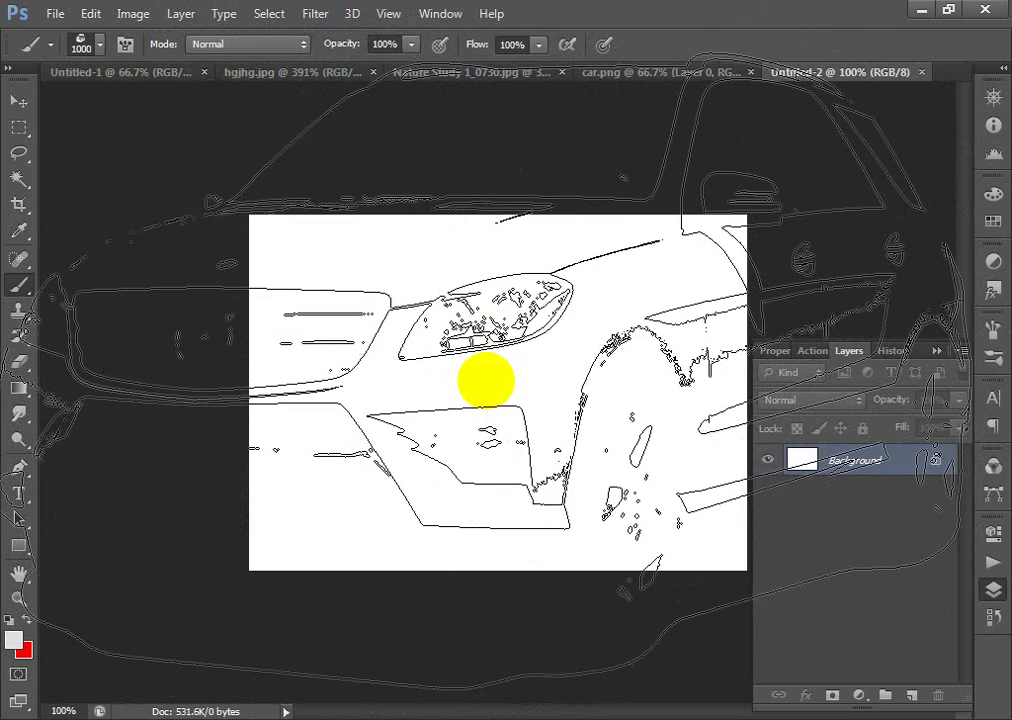
right_click(489, 378)
left_click_drag(582, 432, 602, 425)
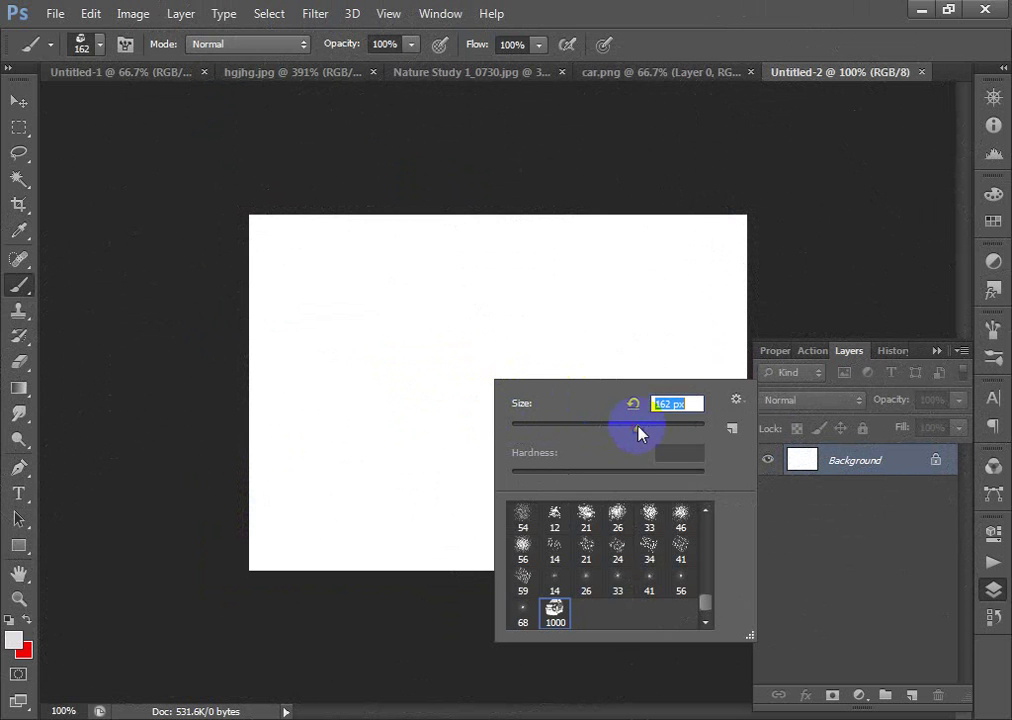
left_click(444, 368)
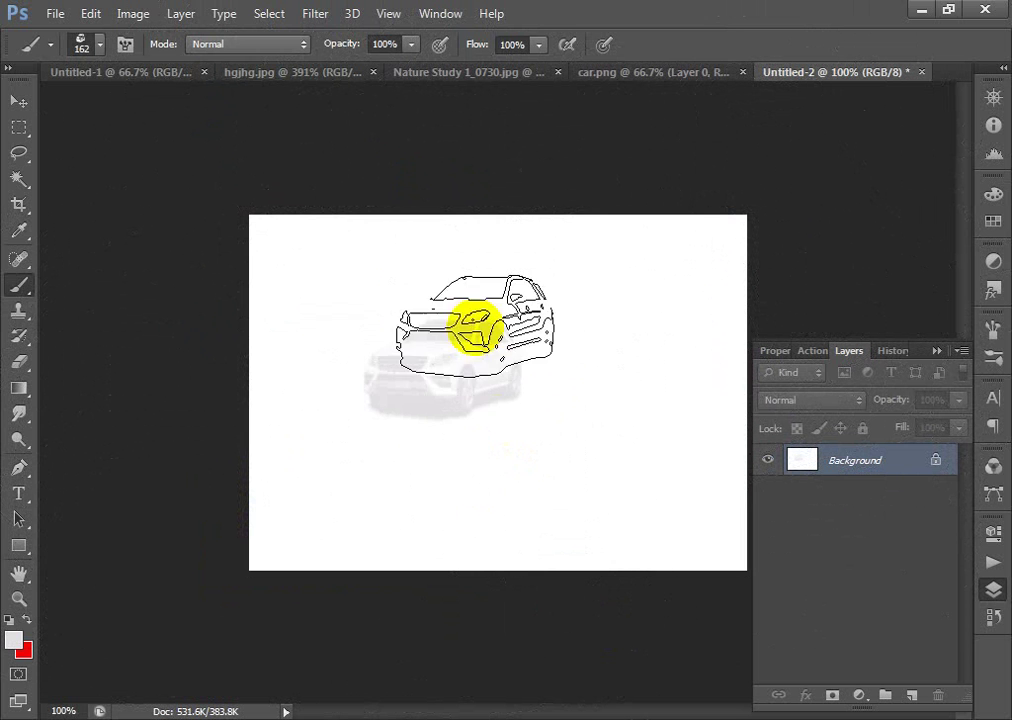
- Examine the pale grey car stamp at close range and undo it, leaving the canvas white
key("ctrl+space")
left_click_drag(355, 287, 635, 463)
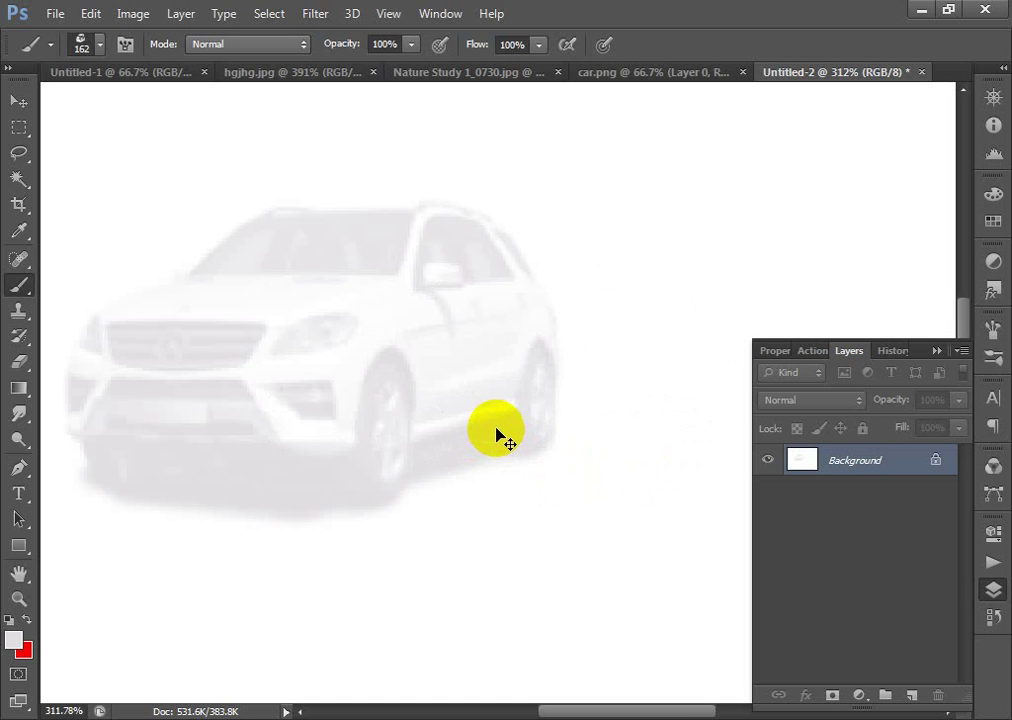
key("ctrl+minus")
key("ctrl+1")
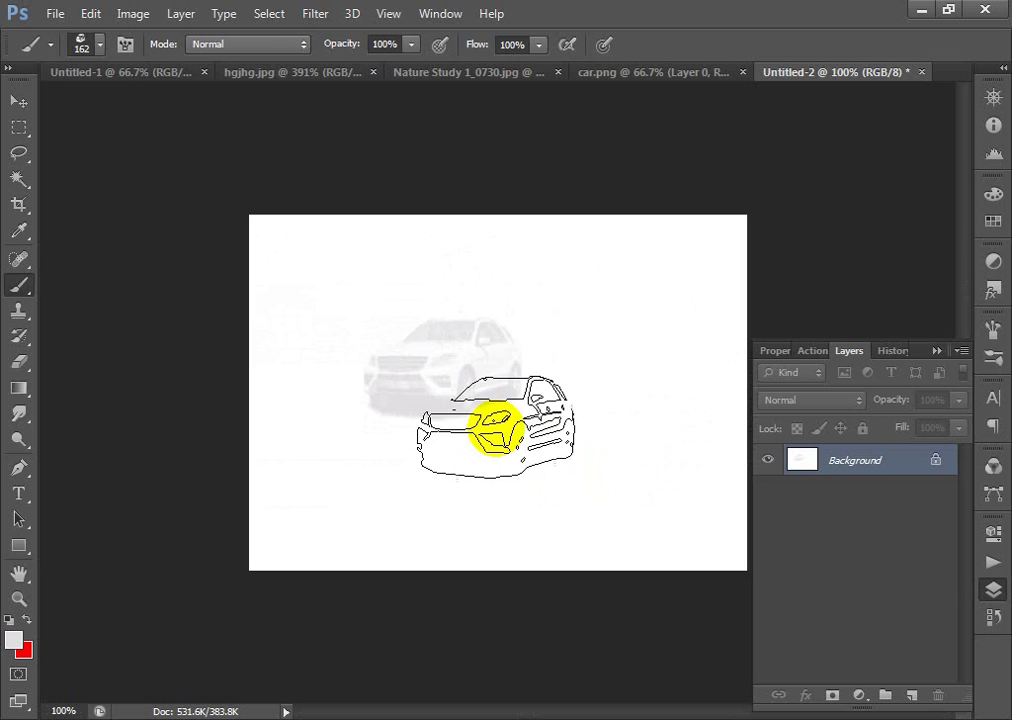
left_click_drag(501, 429, 555, 395)
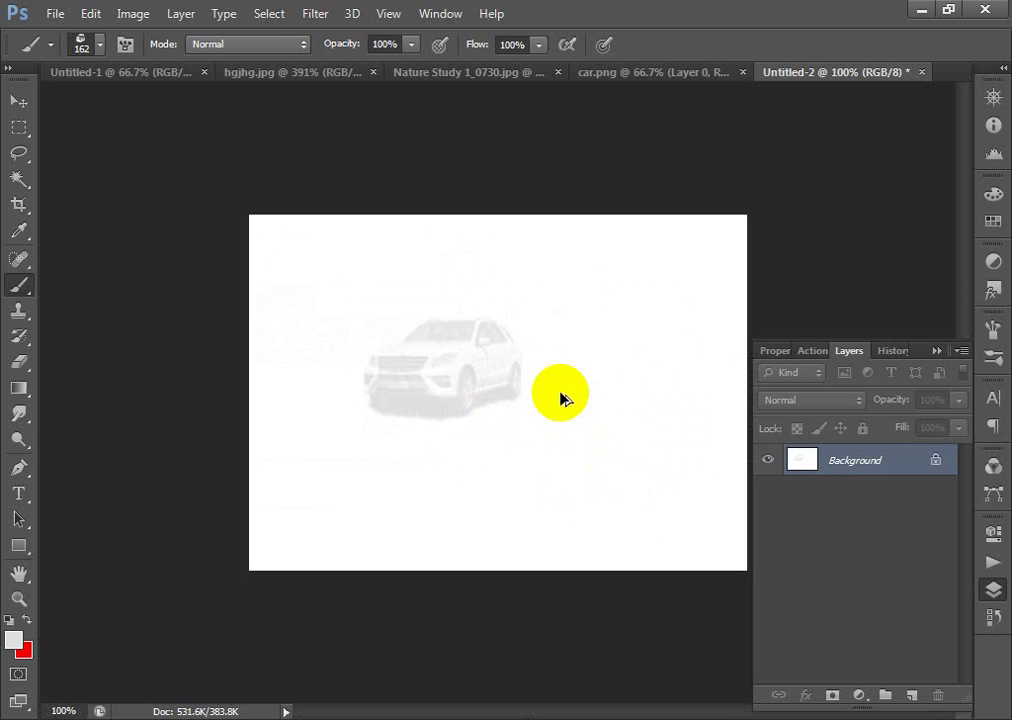
key("ctrl+z")
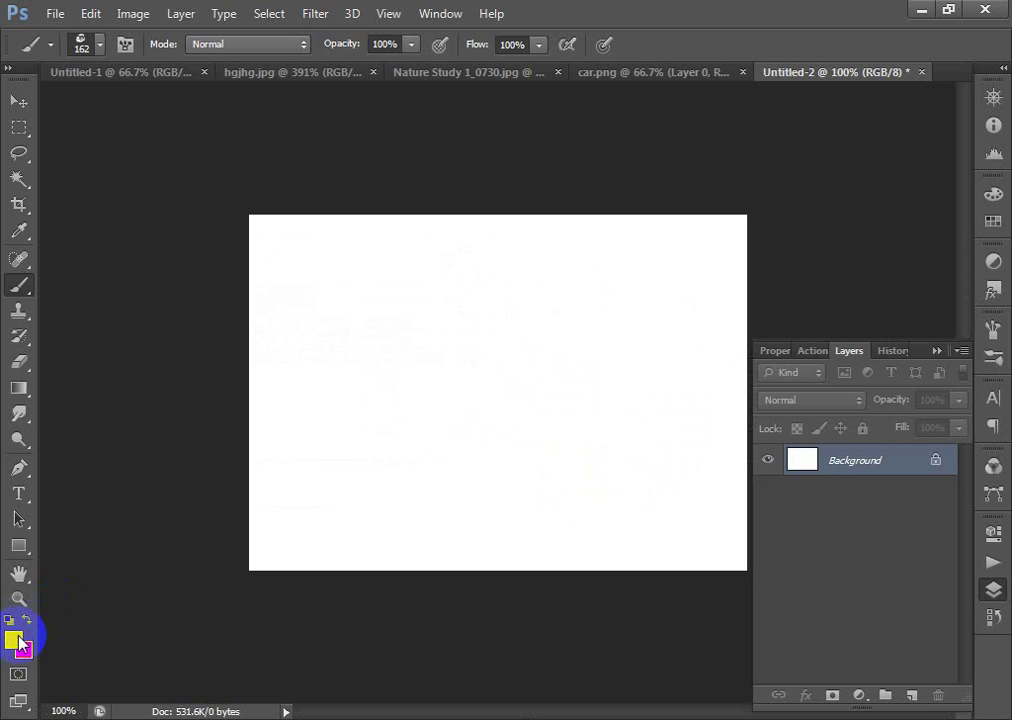
- Set the foreground colour to blue #0006ff and stamp the 162 px car twice, just right of the canvas centre and overlapping toward the upper right
left_click(17, 641)
left_click(762, 528)
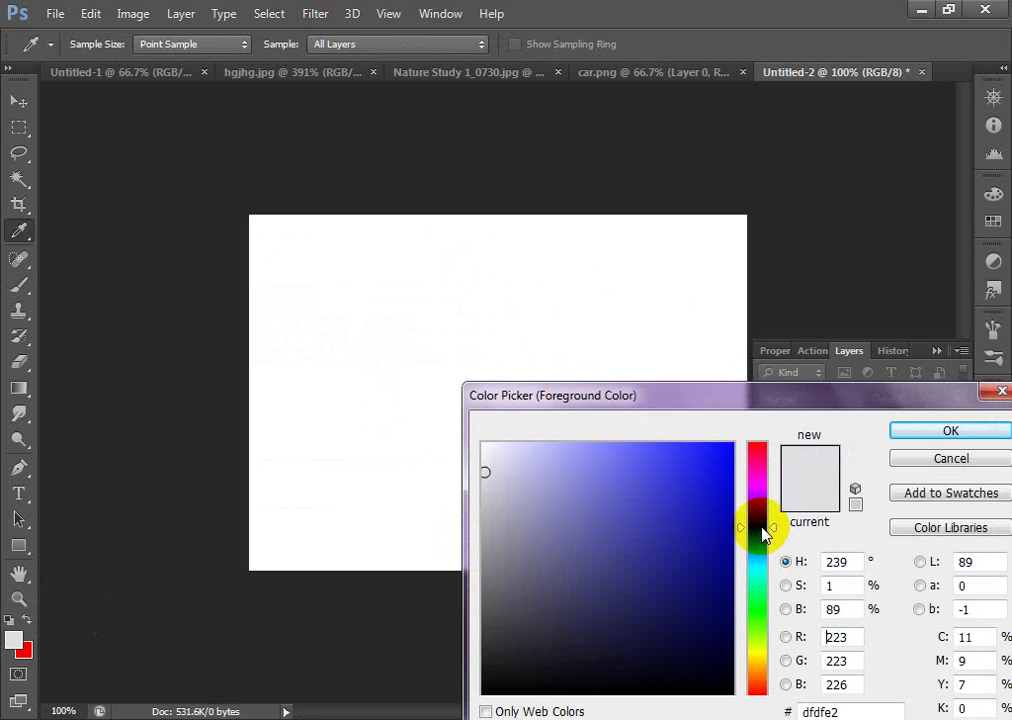
left_click_drag(718, 461, 775, 429)
left_click(922, 435)
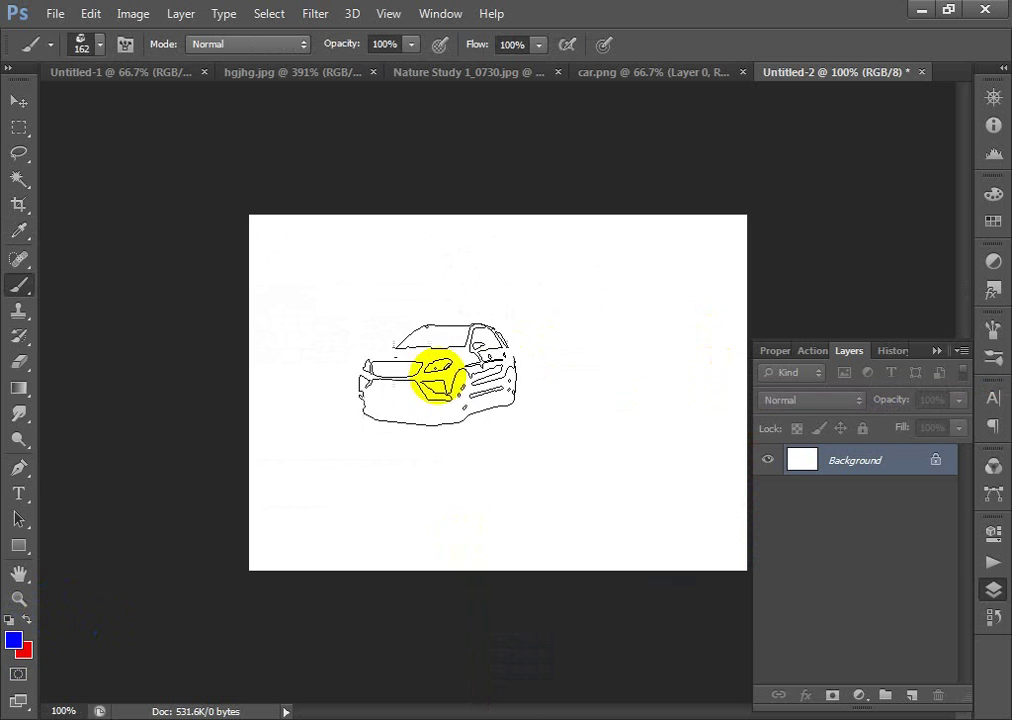
left_click(535, 377)
left_click_drag(383, 299, 624, 472)
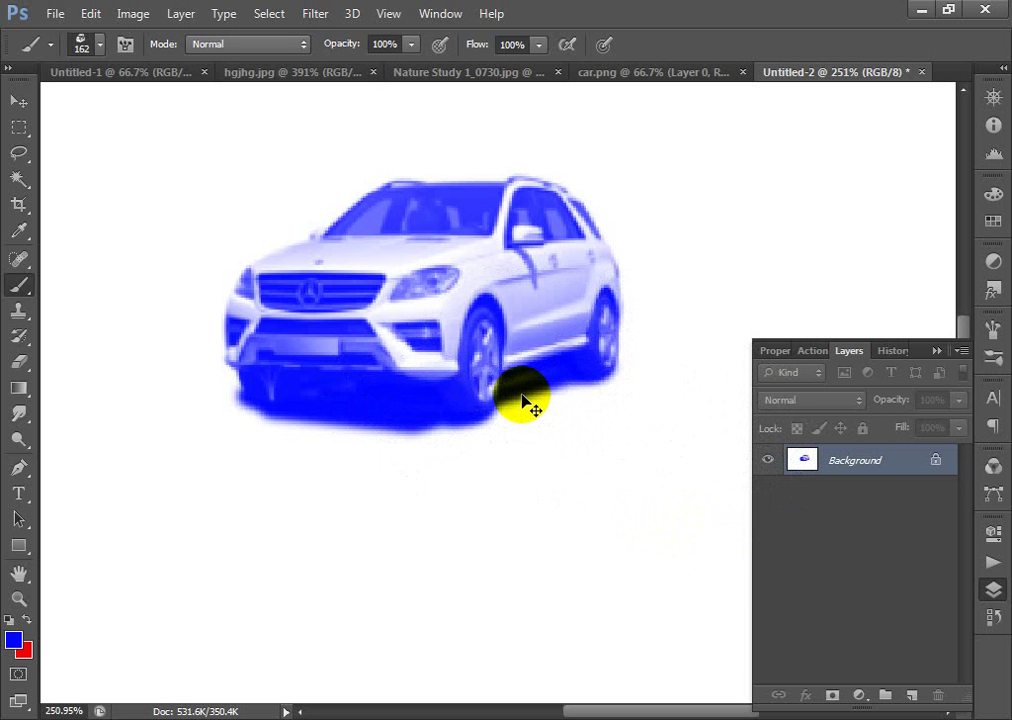
key("ctrl+minus")
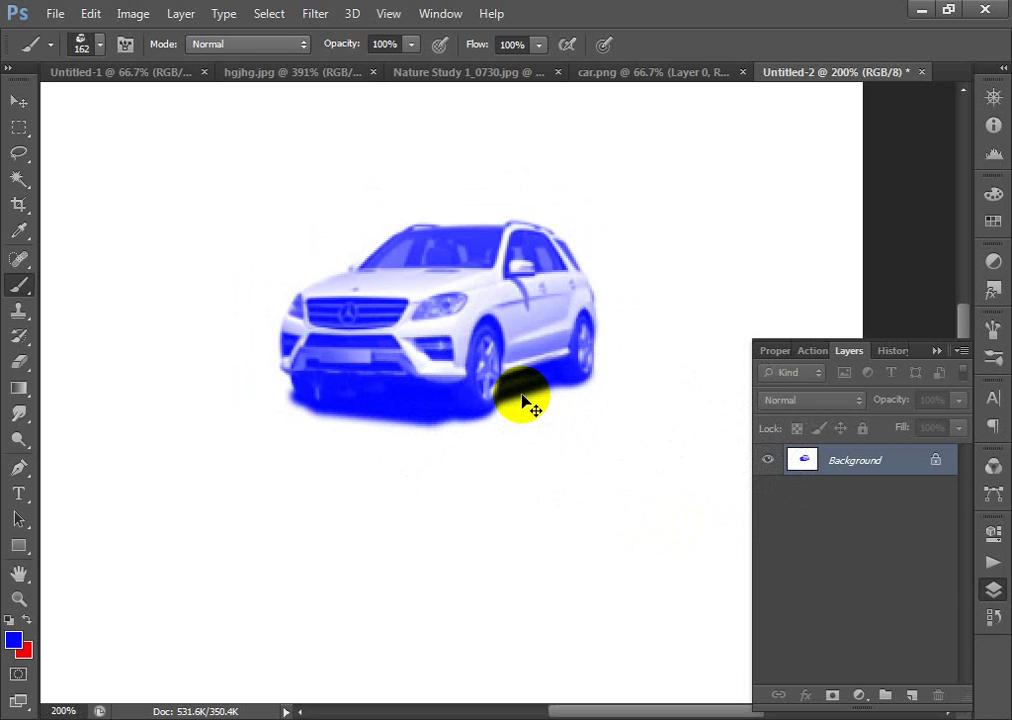
key("ctrl+minus")
key("ctrl+minus")
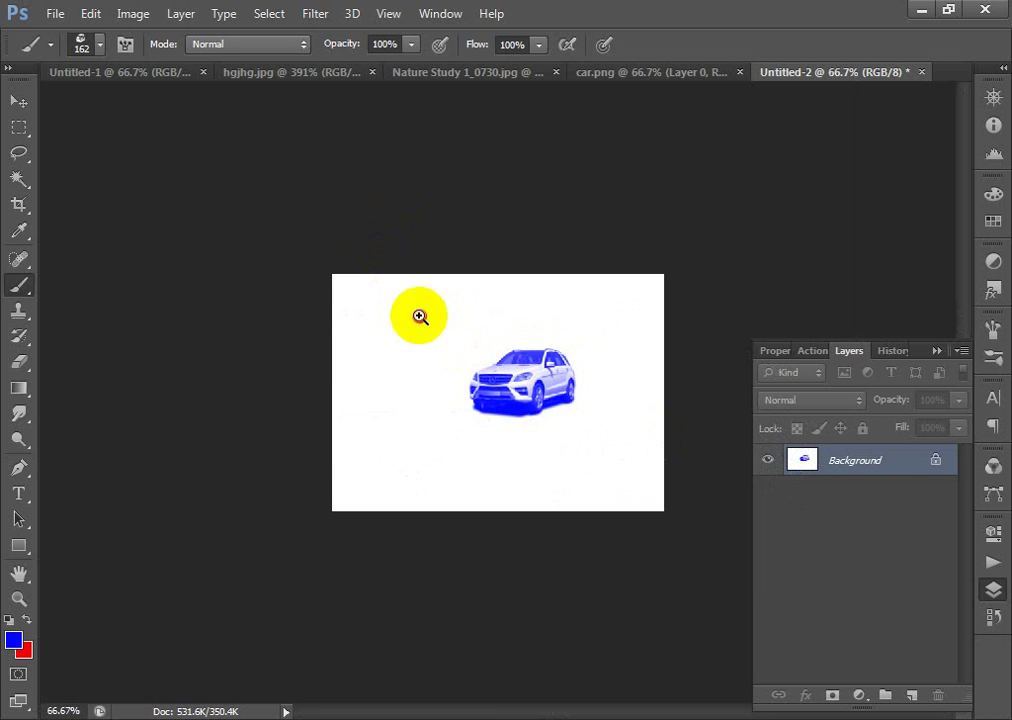
left_click_drag(419, 316, 607, 168)
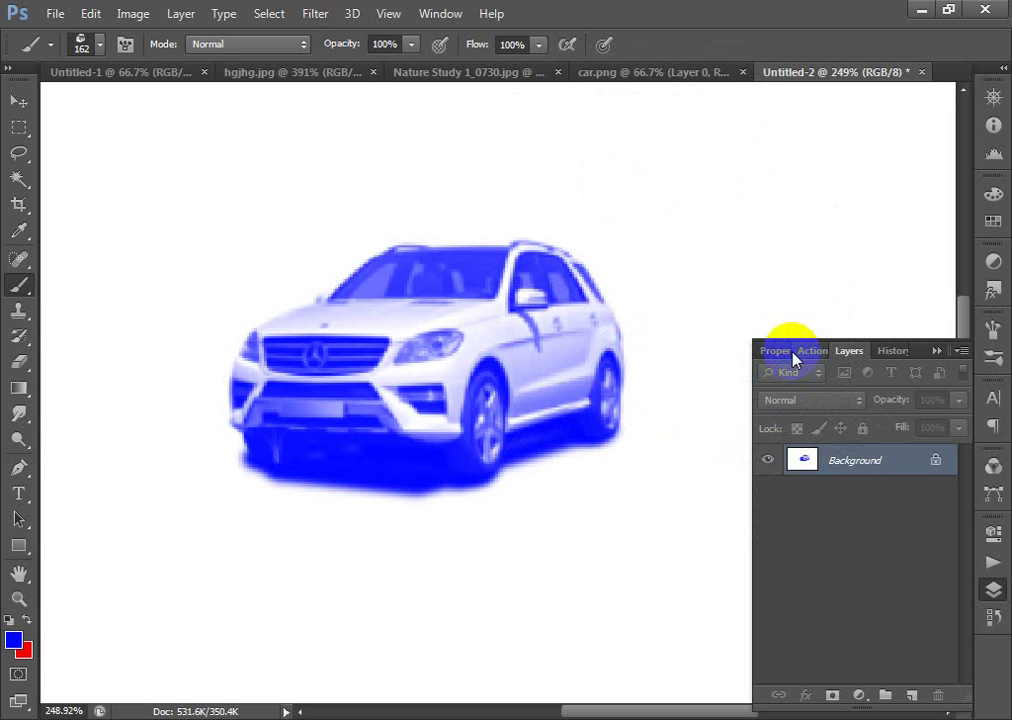
left_click(703, 247)
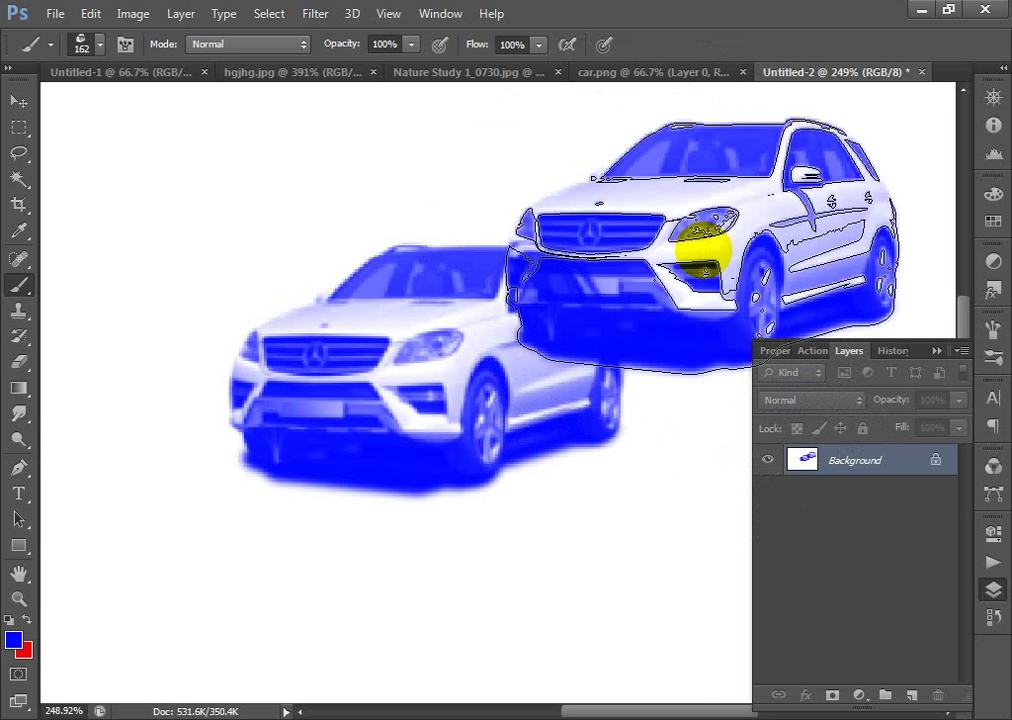
- Set the foreground colour to turquoise and stamp the car below the blue cars and again to their upper left
left_click(14, 640)
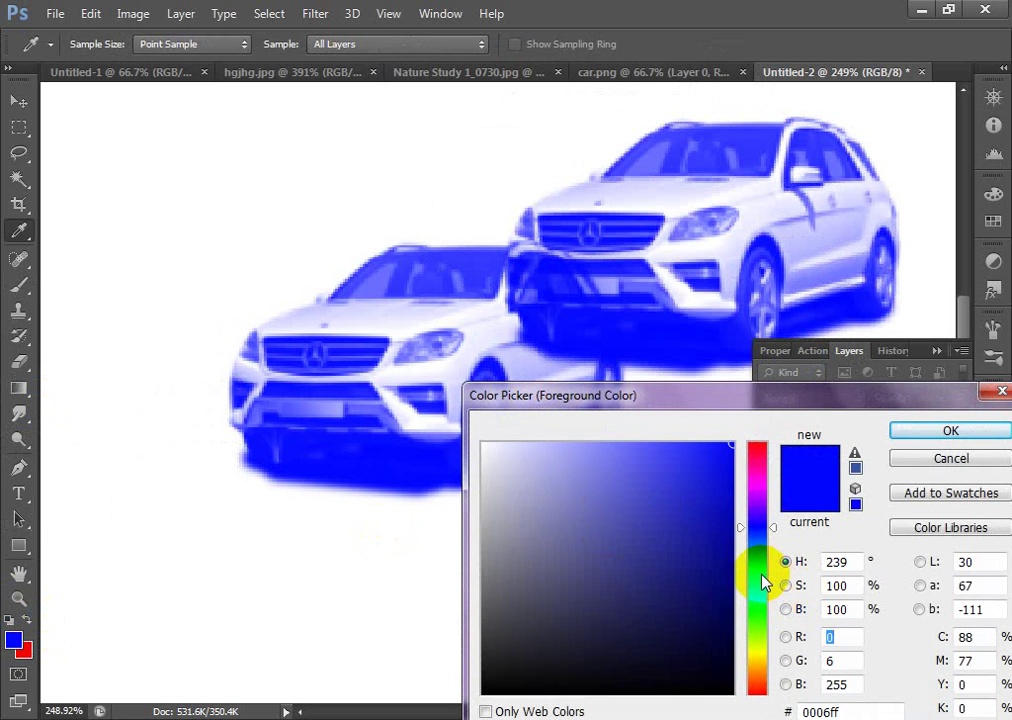
left_click(757, 574)
left_click(892, 434)
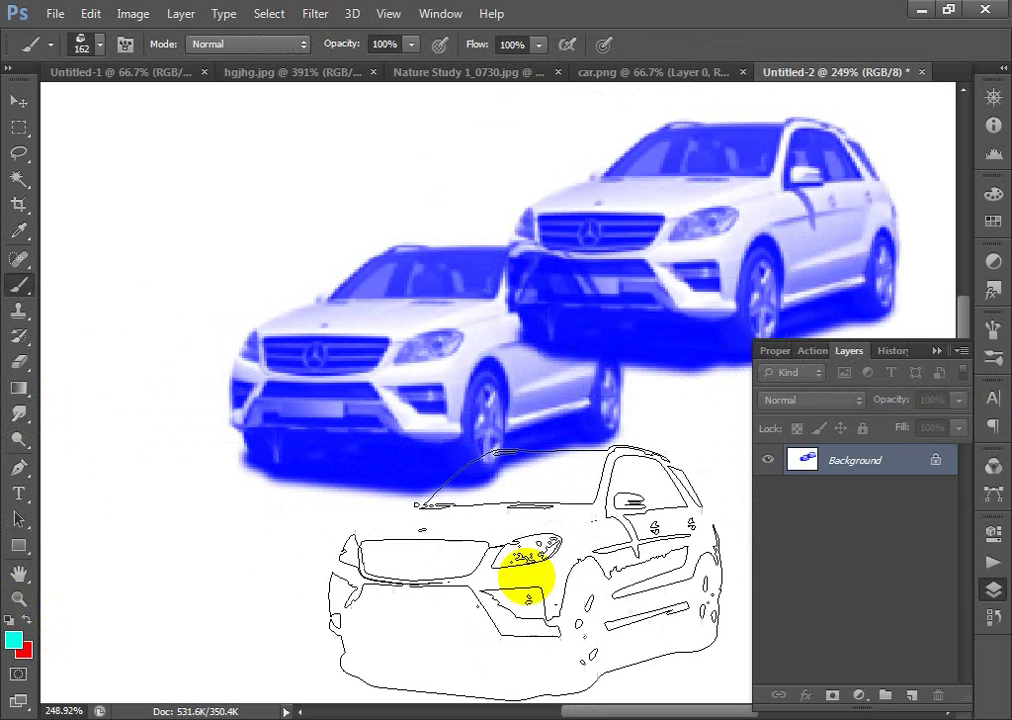
left_click(528, 572)
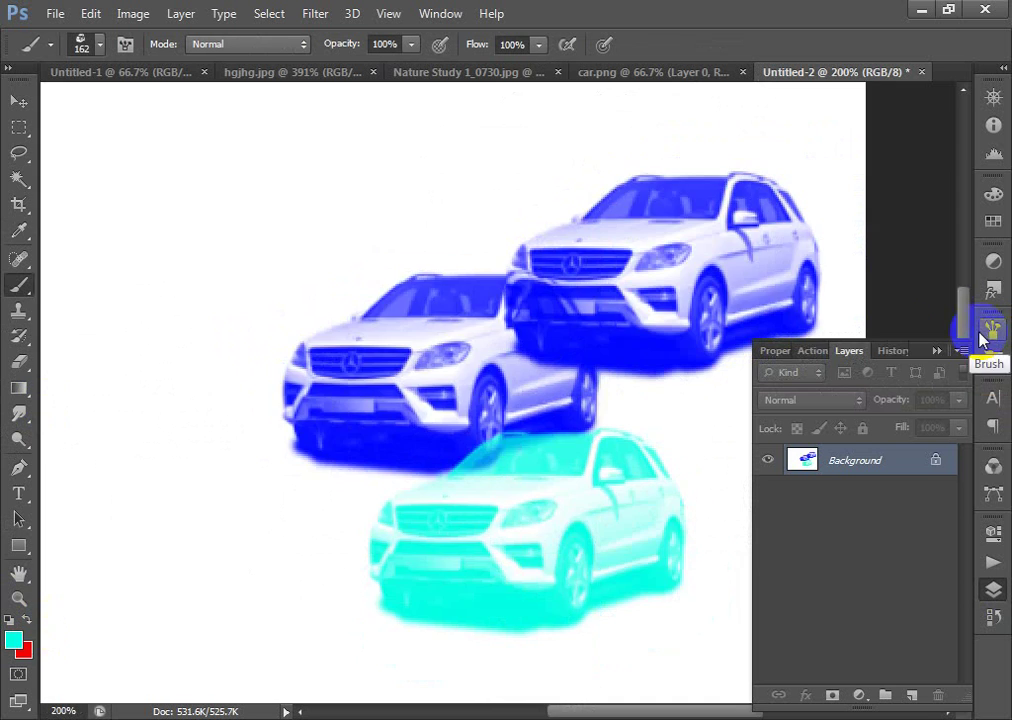
key("ctrl+1")
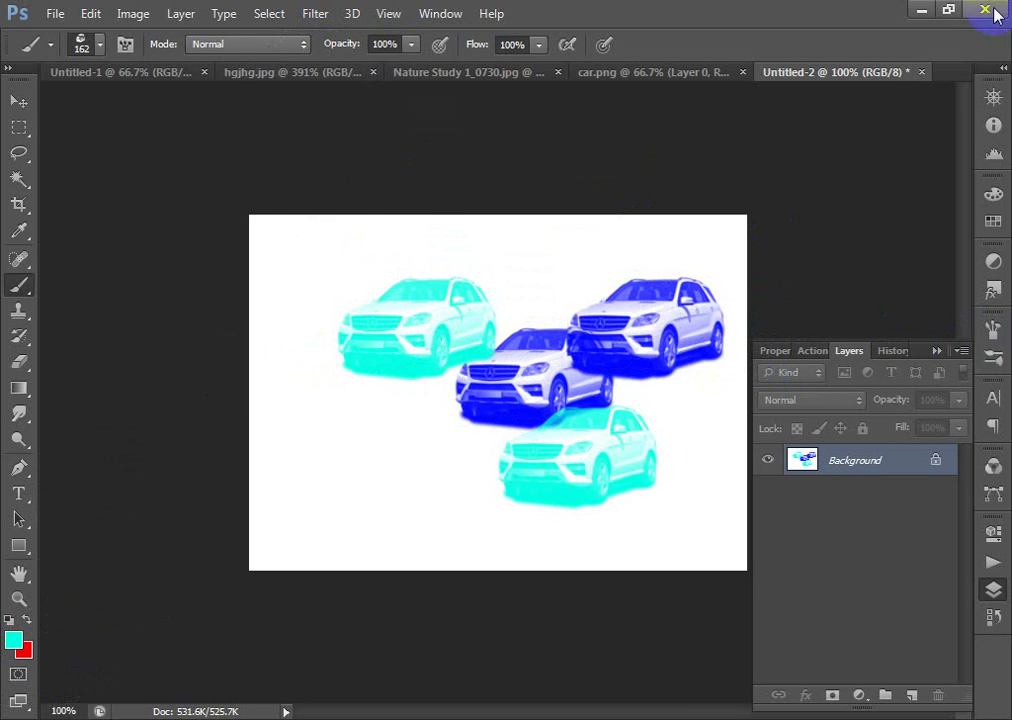
- Switch to the browser and search Google Images for "Bird png"
left_click(920, 12)
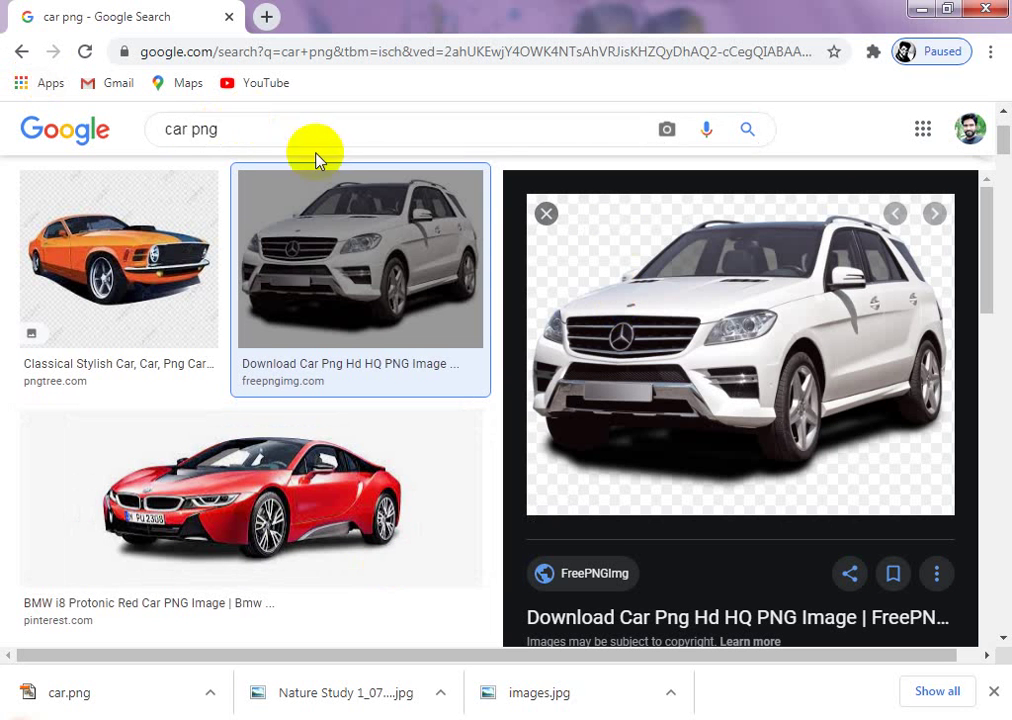
left_click_drag(185, 129, 149, 129)
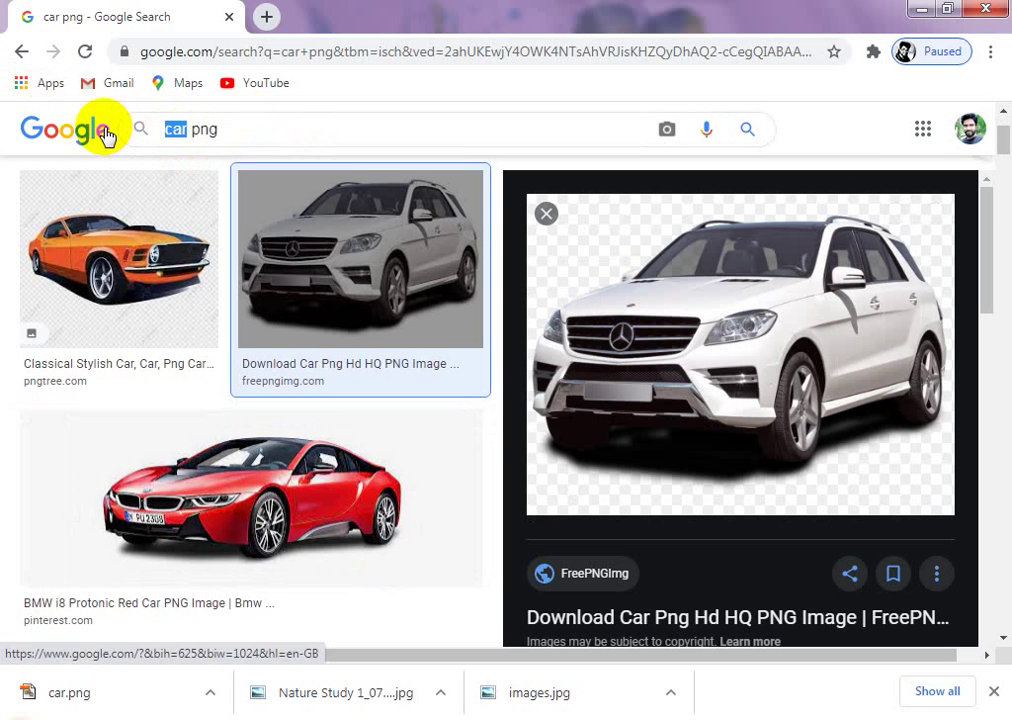
type("Bird")
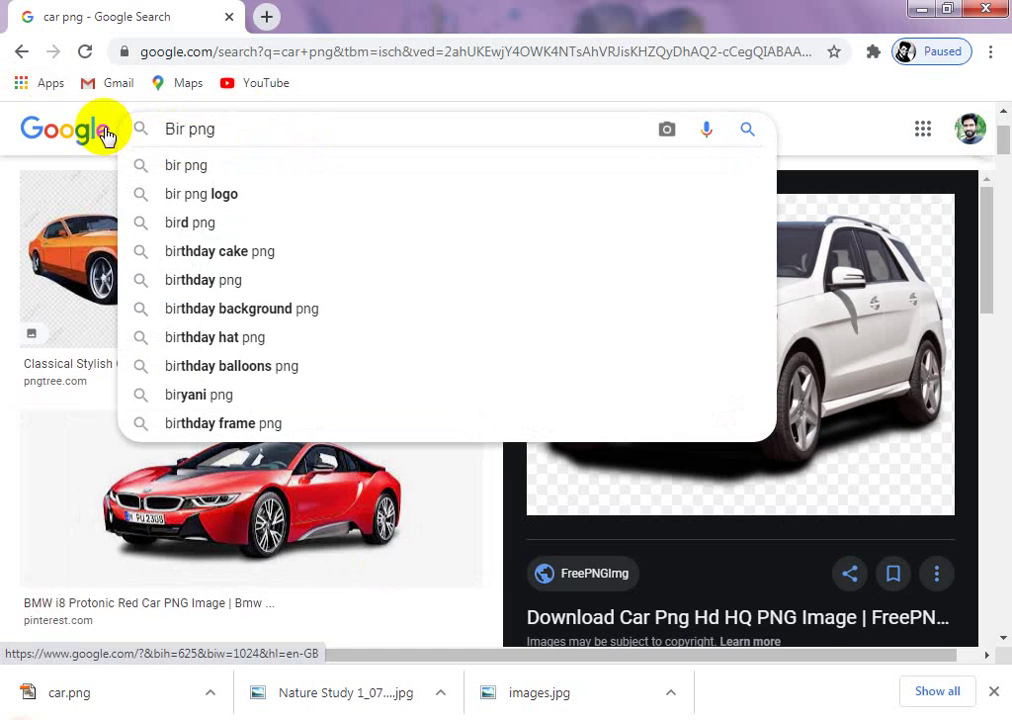
key("Return")
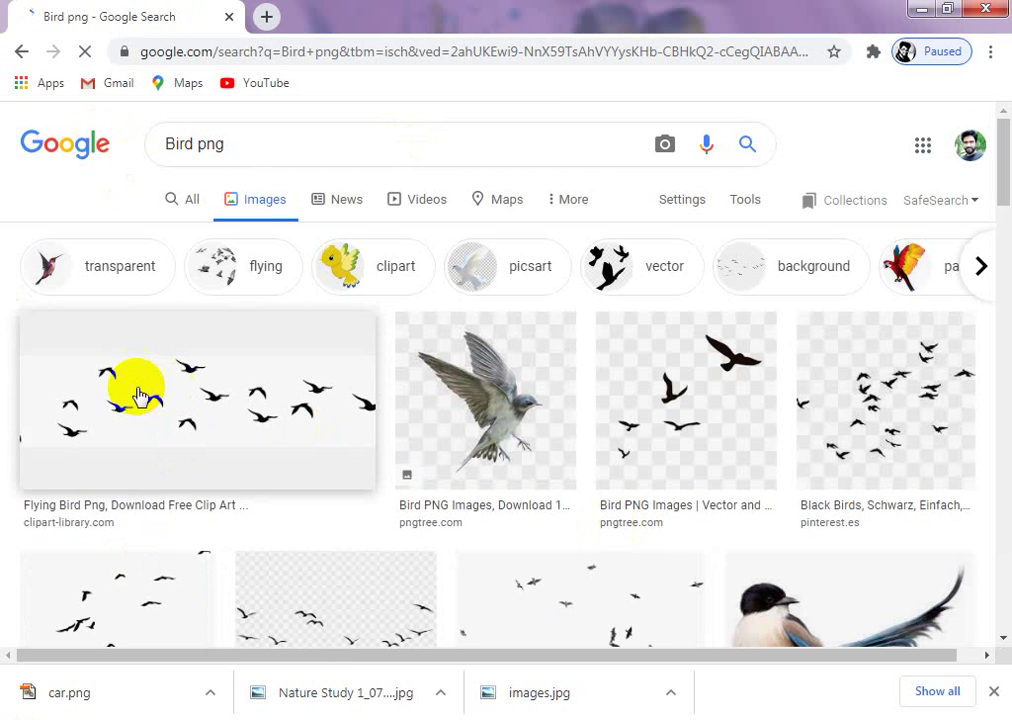
left_click(497, 413)
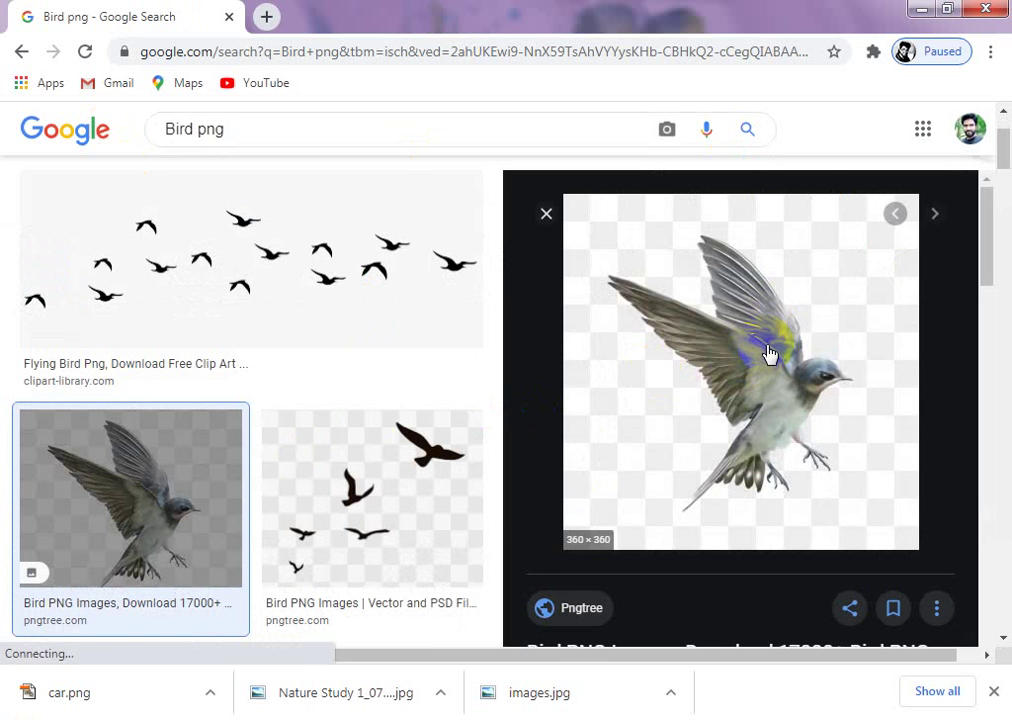
right_click(777, 304)
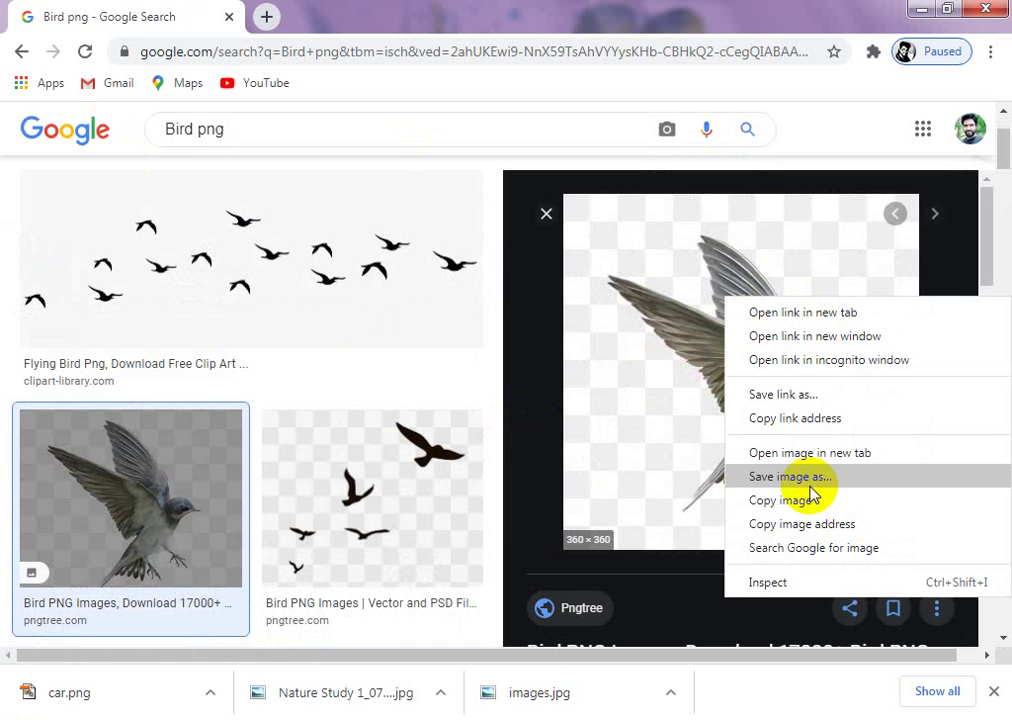
left_click(815, 479)
left_click(680, 428)
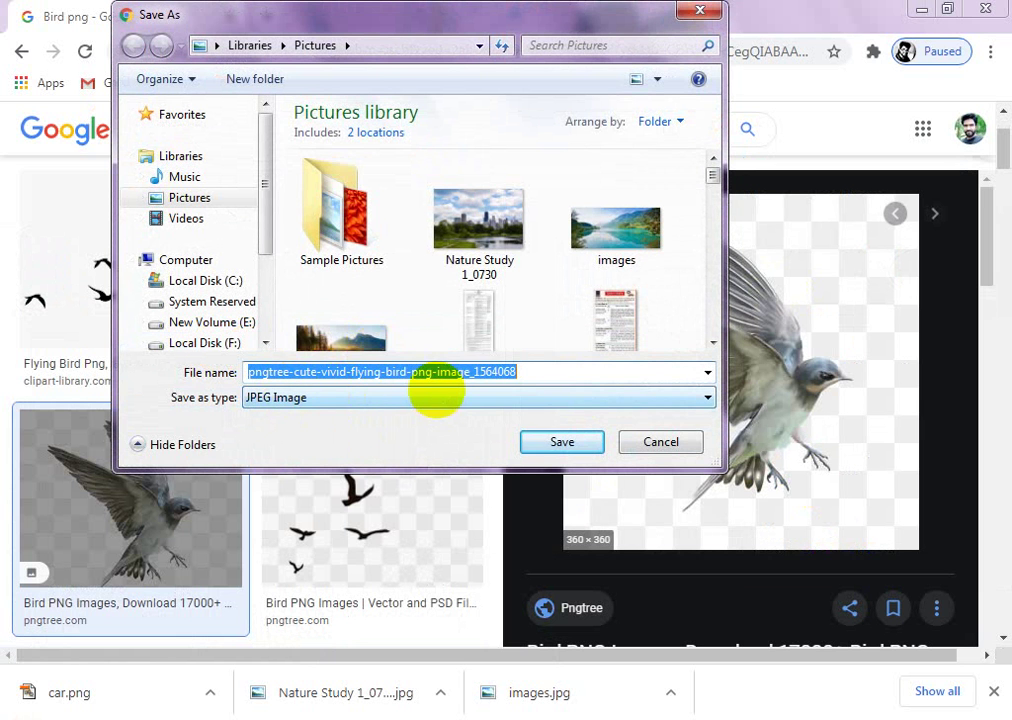
type("Bi")
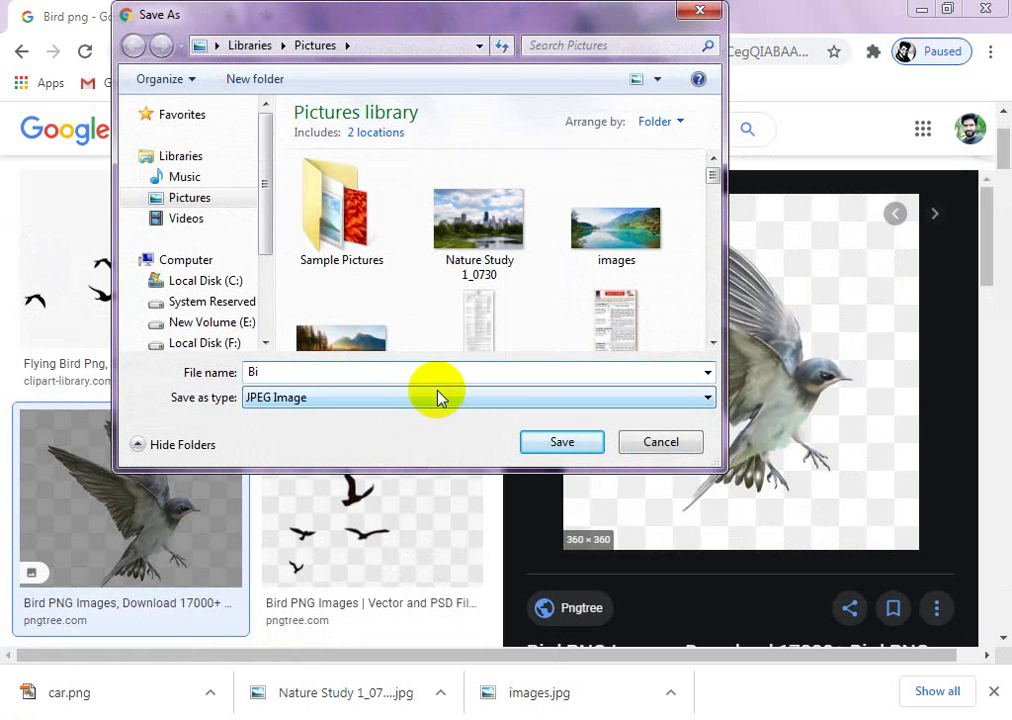
left_click(656, 443)
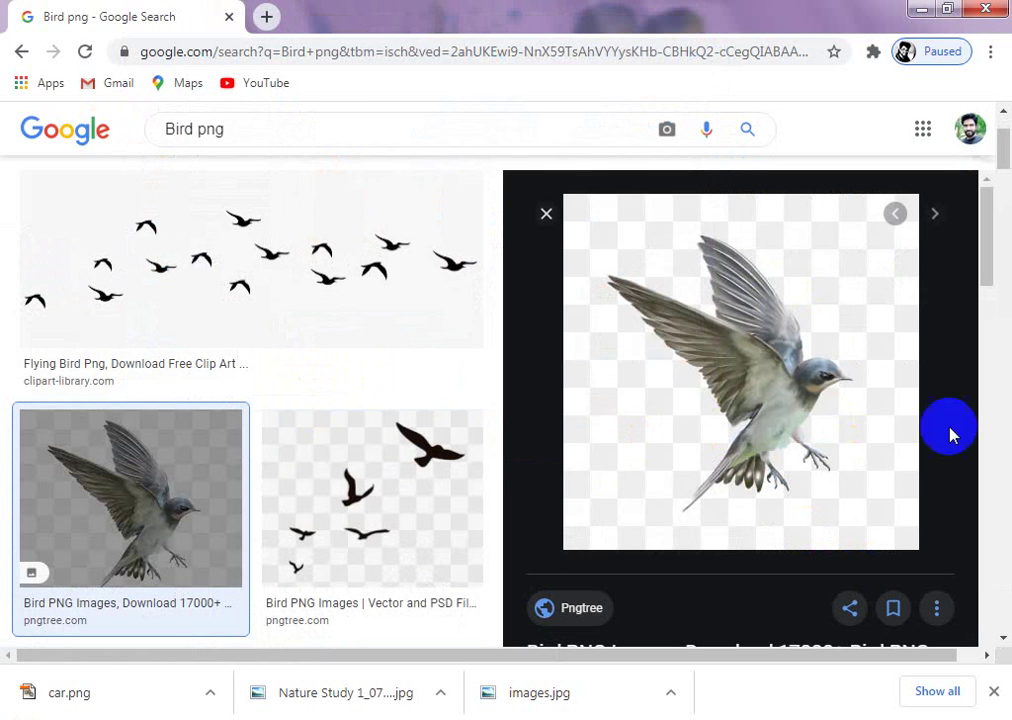
left_click(378, 512)
right_click(698, 350)
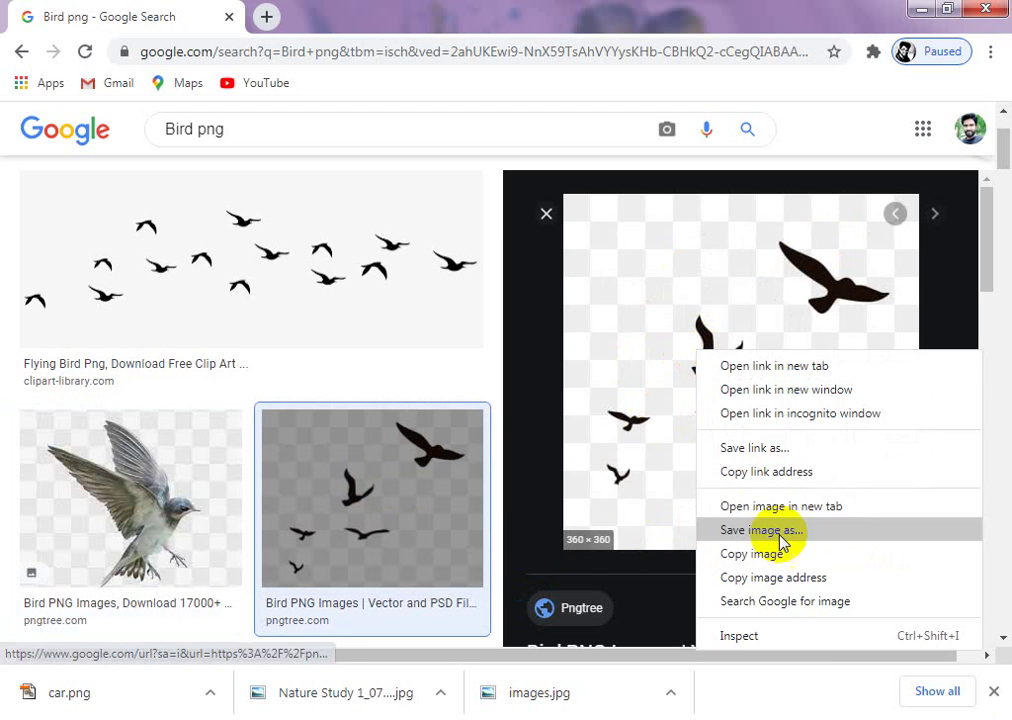
left_click(780, 552)
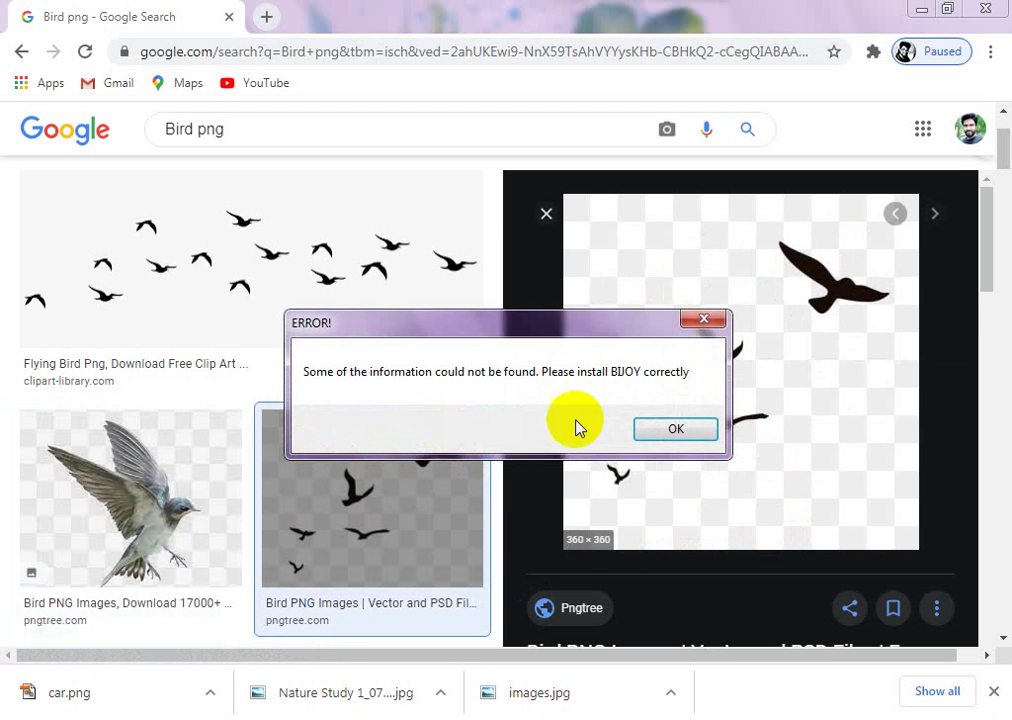
left_click(676, 428)
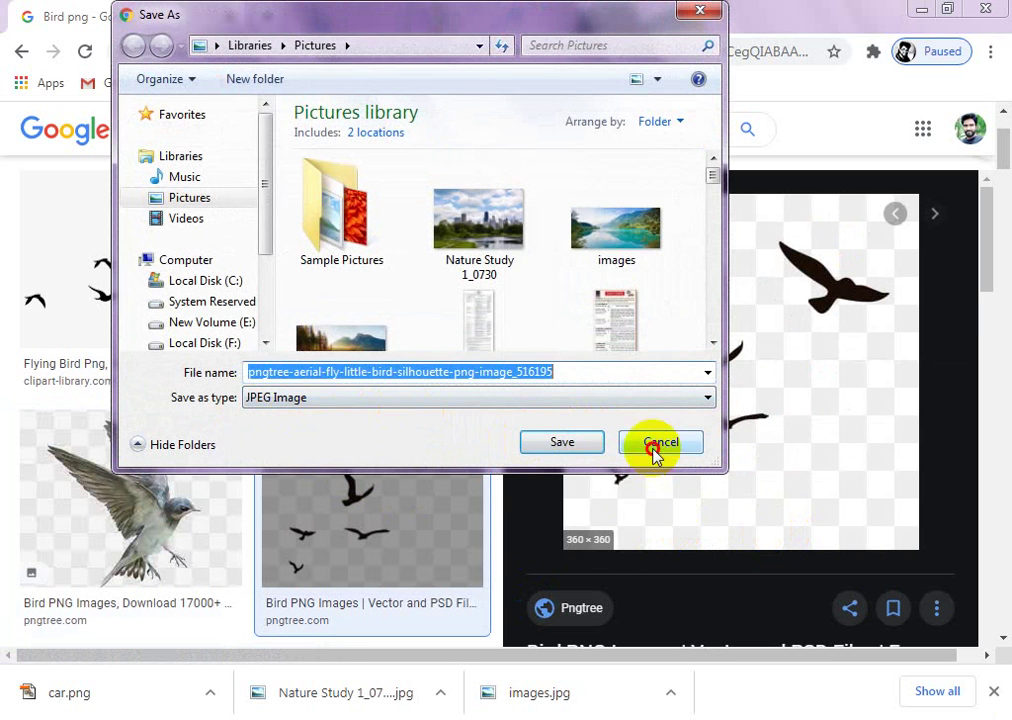
left_click(655, 450)
- Save the clipart-library.com flying birds image to the Pictures library as a PNG file named Bird
right_click(285, 233)
left_click(215, 244)
left_click(215, 244)
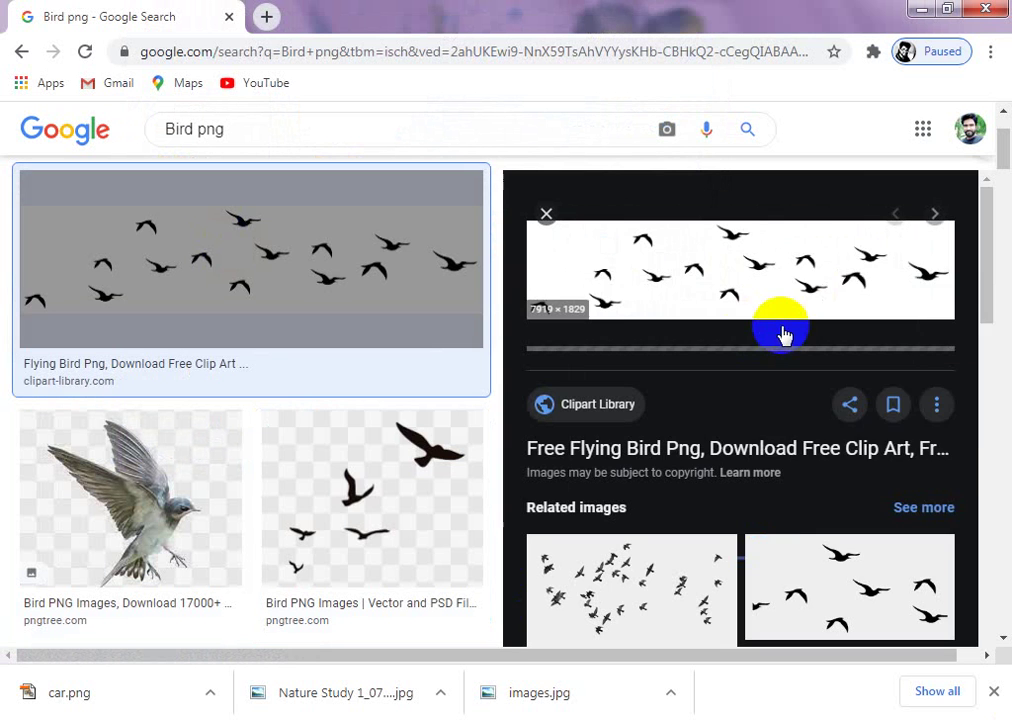
right_click(723, 328)
right_click(725, 263)
left_click(765, 463)
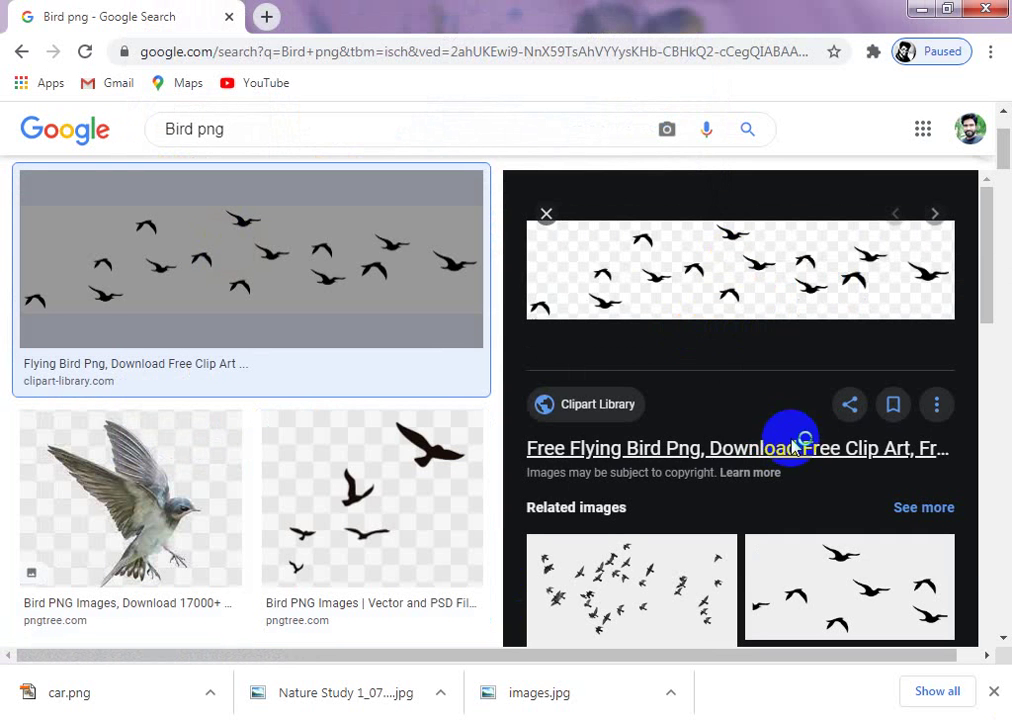
left_click(675, 428)
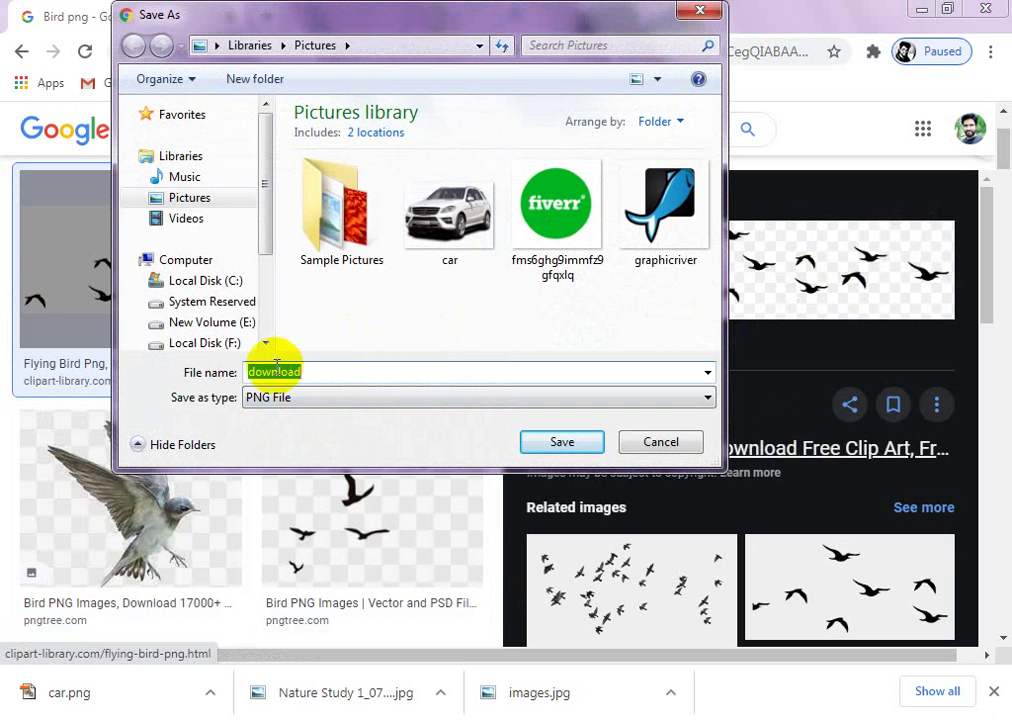
type("Bi")
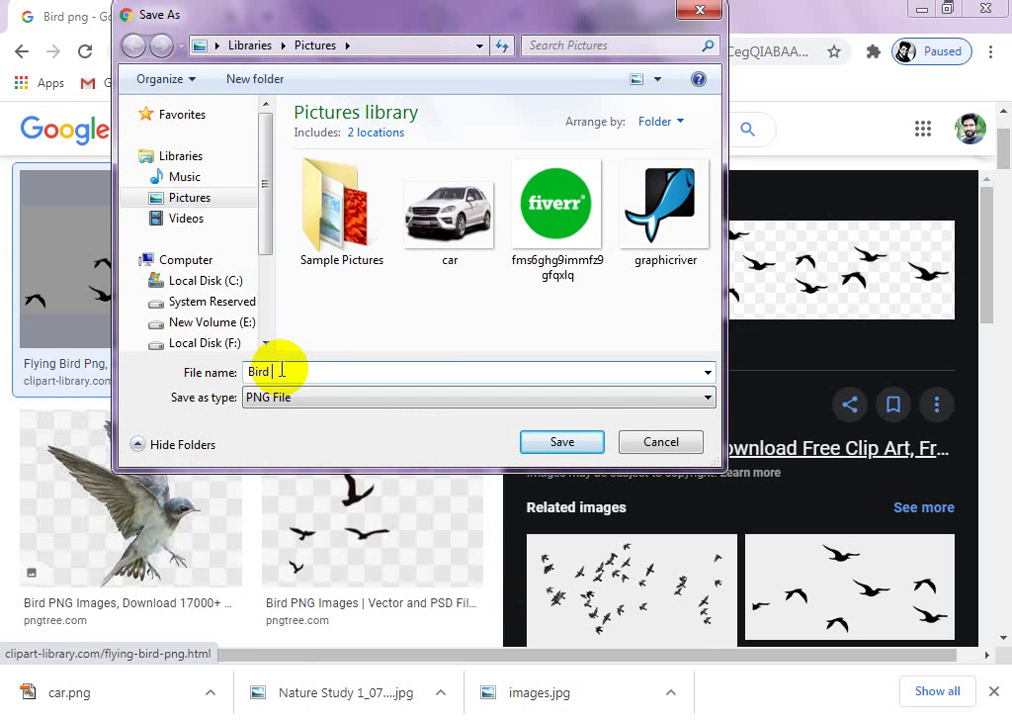
type("rd")
left_click(527, 443)
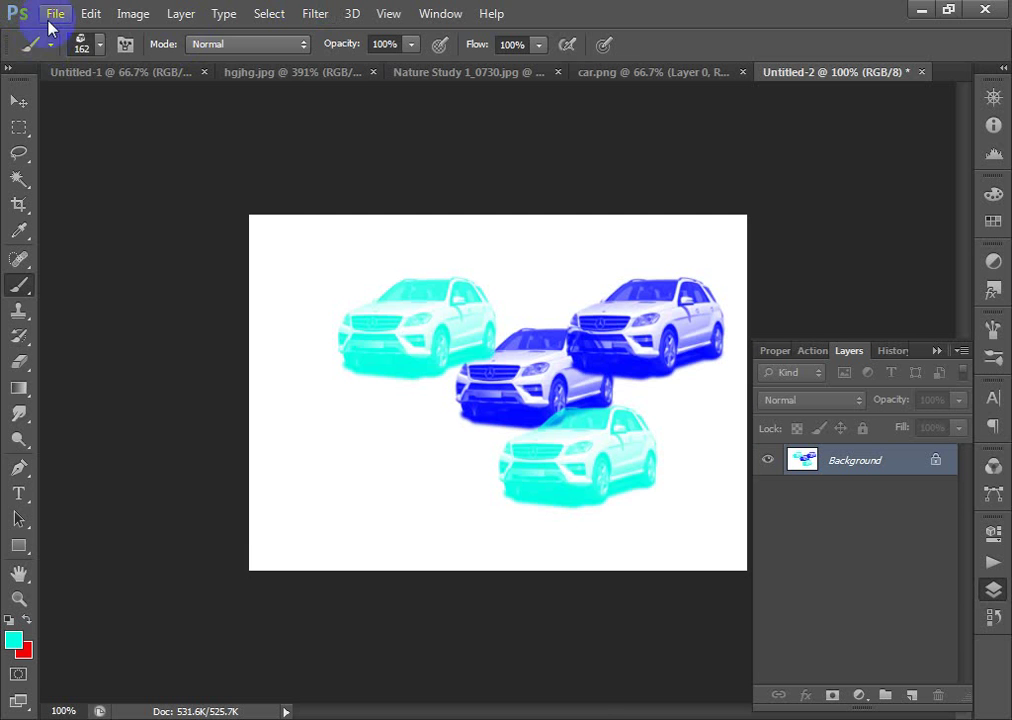
- Return to Photoshop and open Bird.png from the My Pictures folder
left_click(52, 16)
left_click(55, 56)
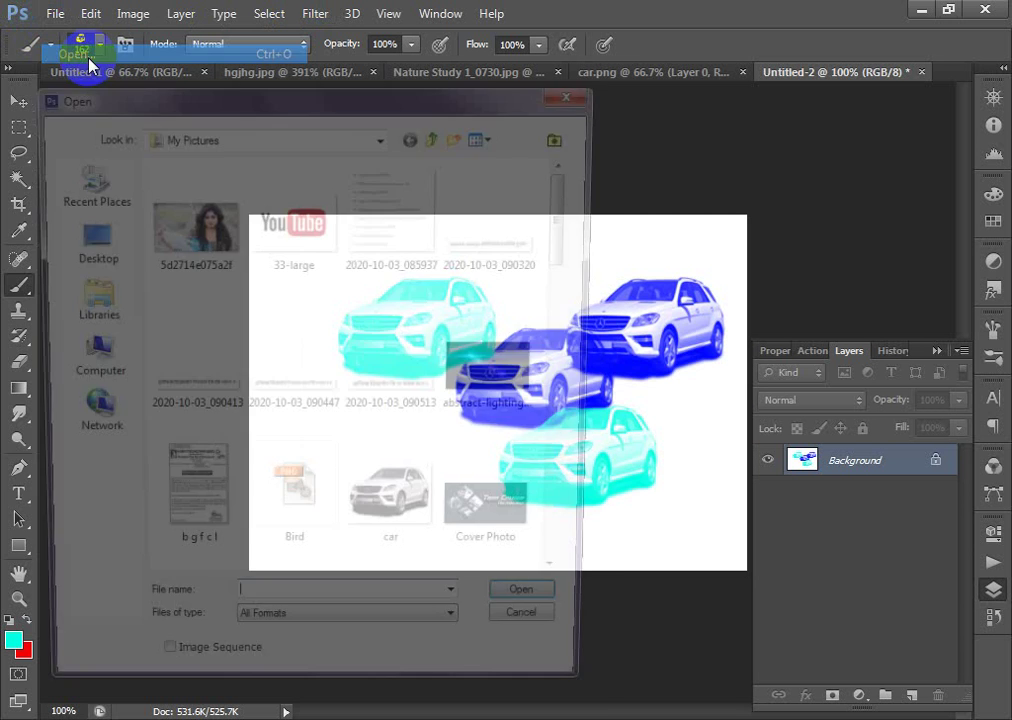
type("b")
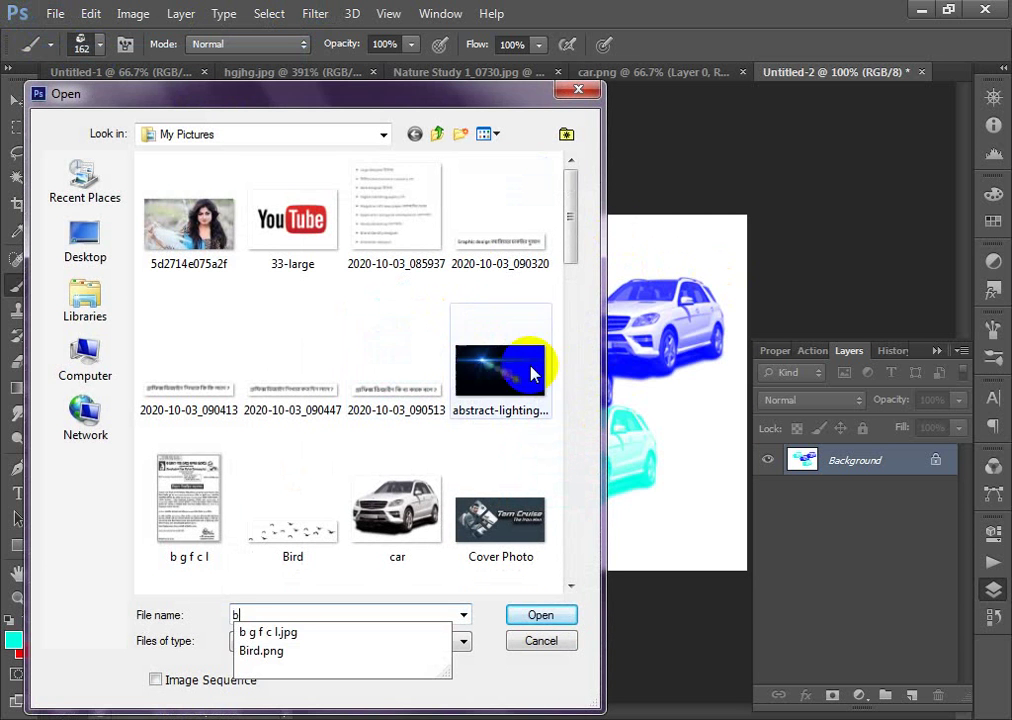
double_click(283, 545)
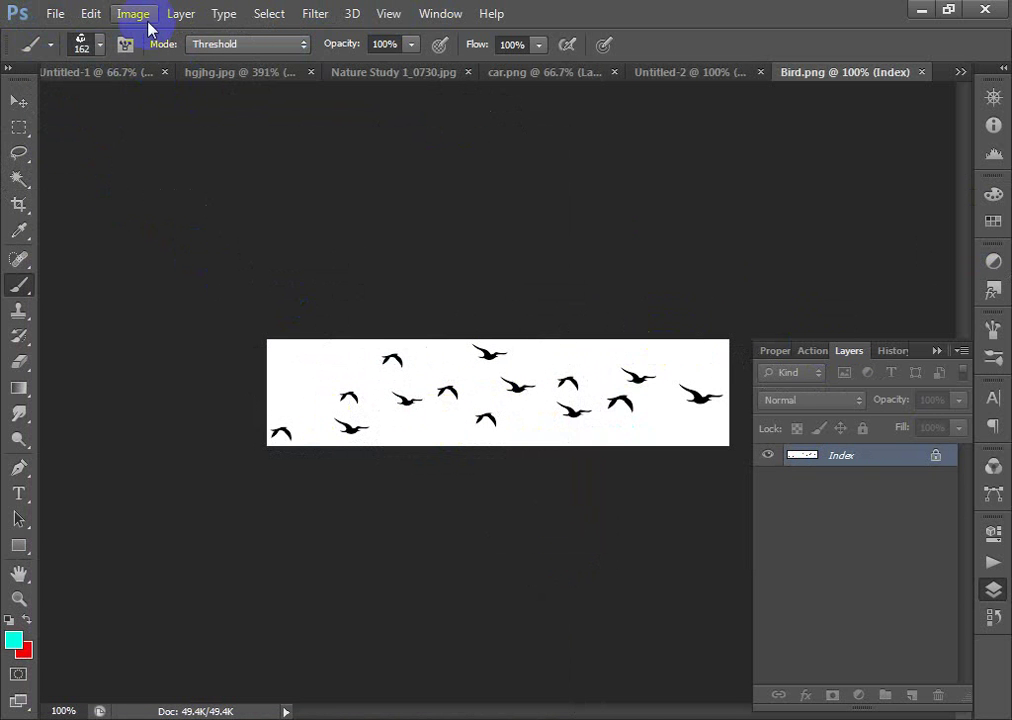
- Define the Bird.png image as a brush preset named Bird.png and show it in the brush preset list
left_click(91, 14)
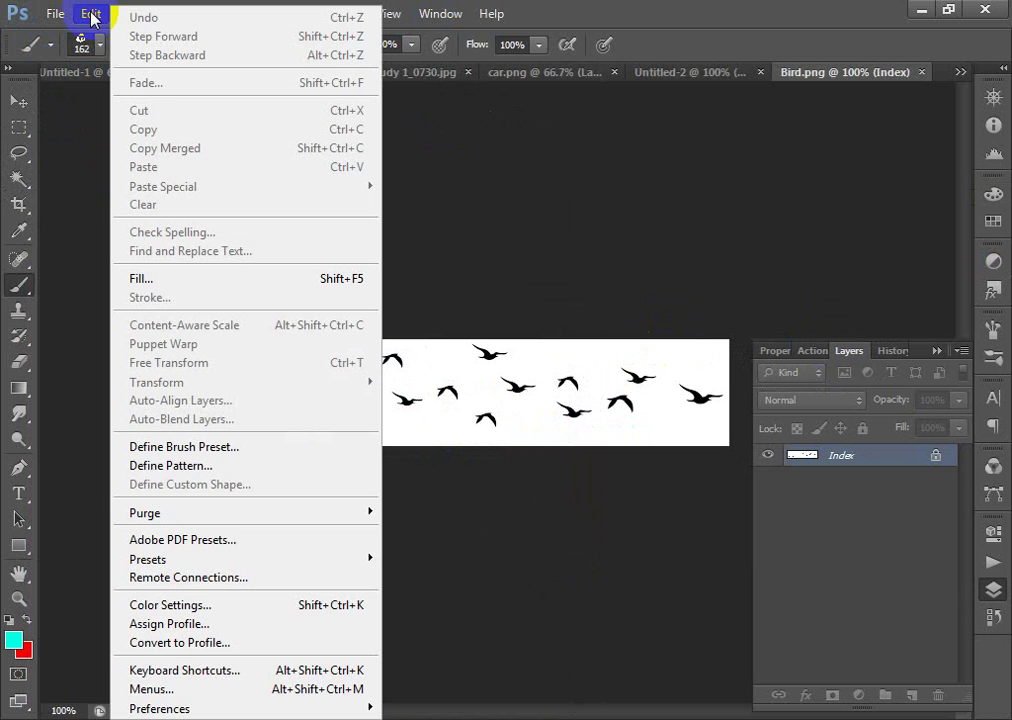
left_click(168, 448)
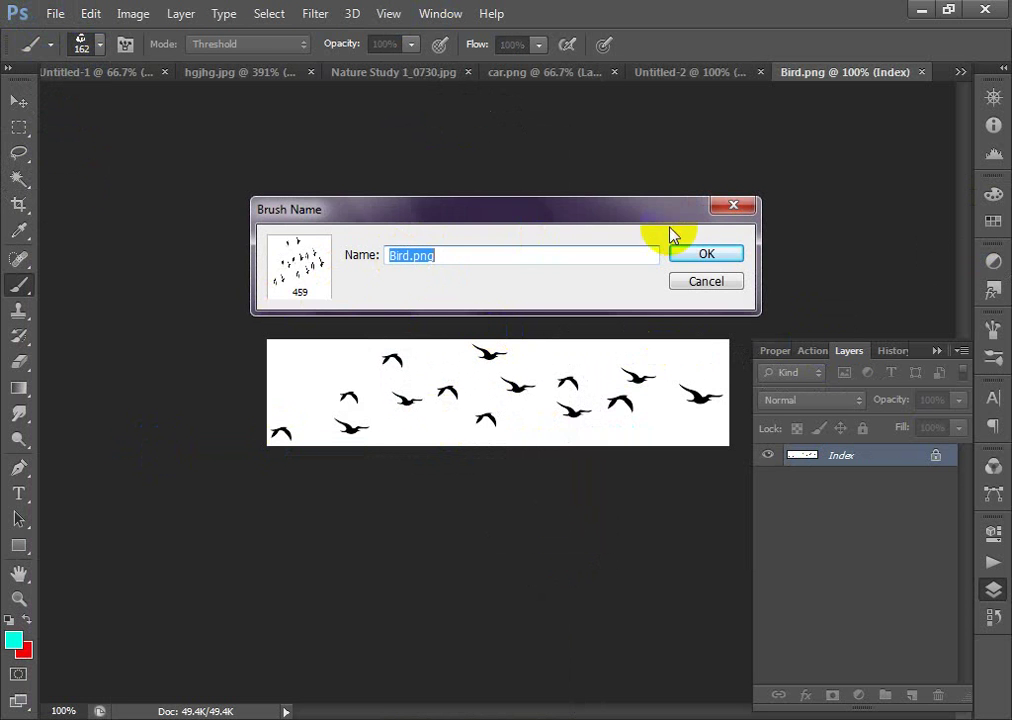
left_click(698, 254)
left_click(101, 46)
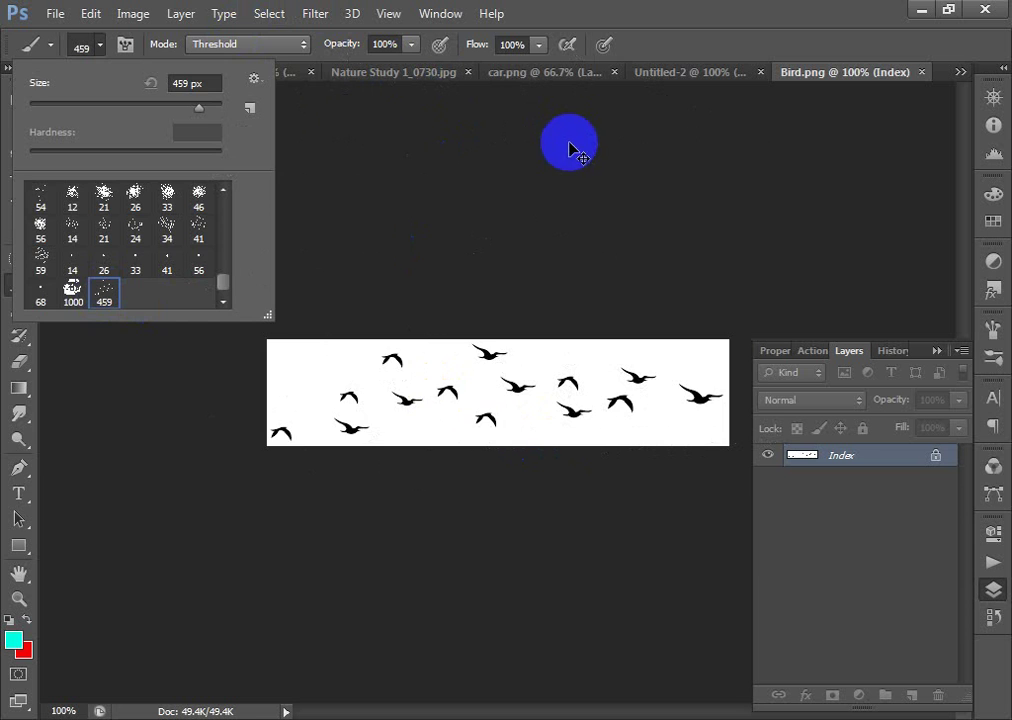
- Create a new document with the default settings and stamp a turquoise flock across its middle with the bird brush
key("ctrl+n")
left_click(680, 235)
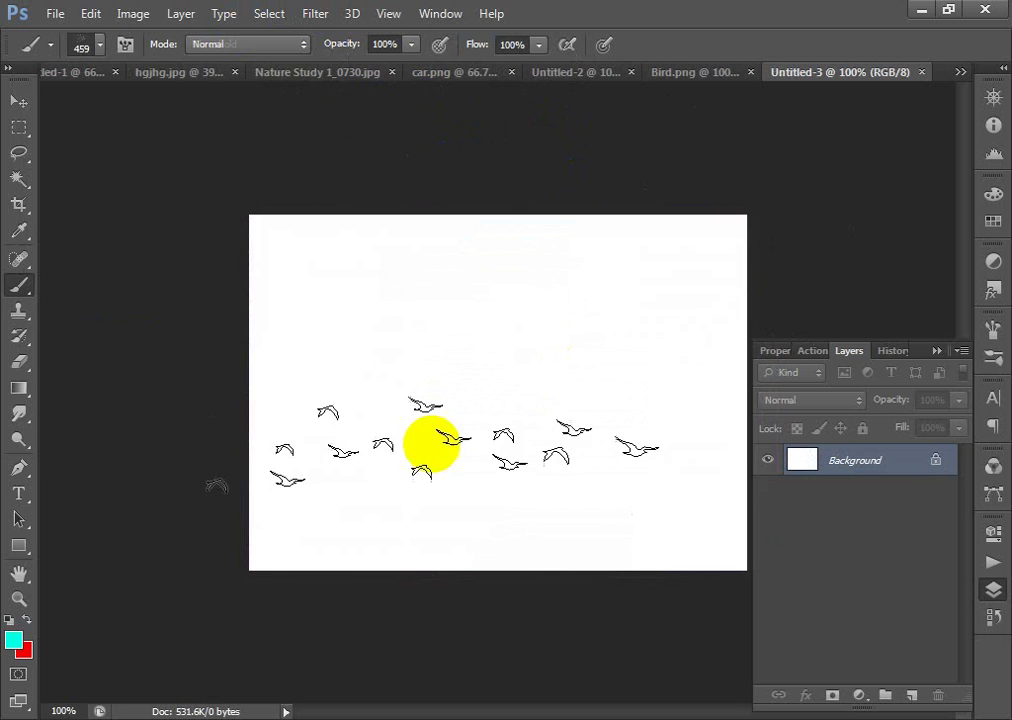
left_click(503, 388)
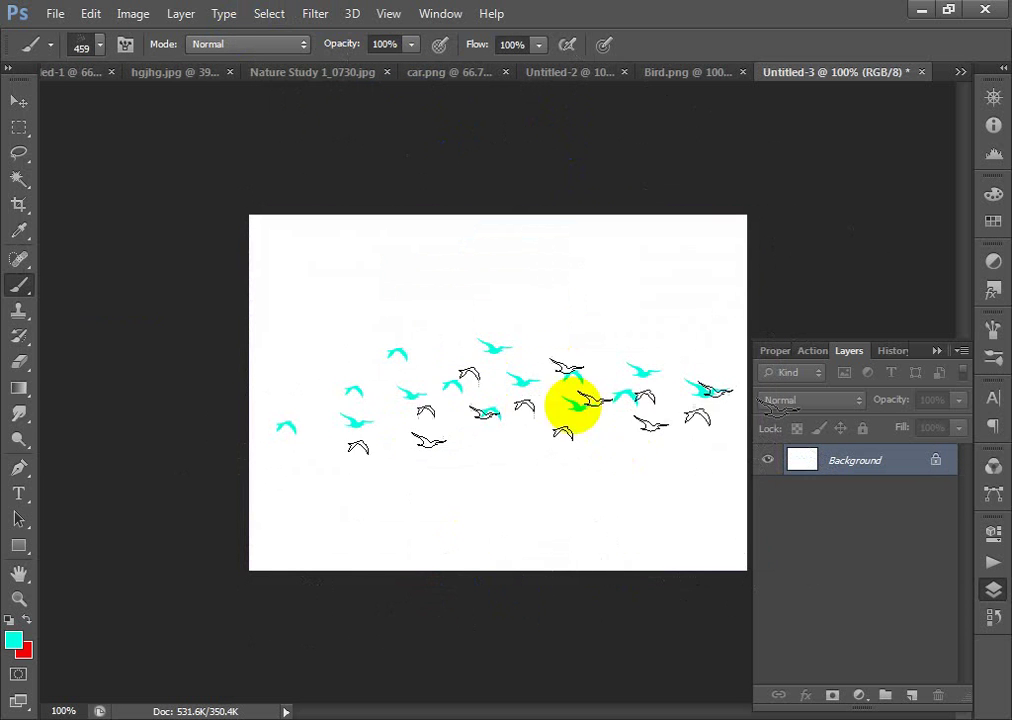
- Set the foreground colour to dark grey-green 2f3f3d and stamp a flock of birds below the turquoise one
left_click_drag(327, 293, 734, 578)
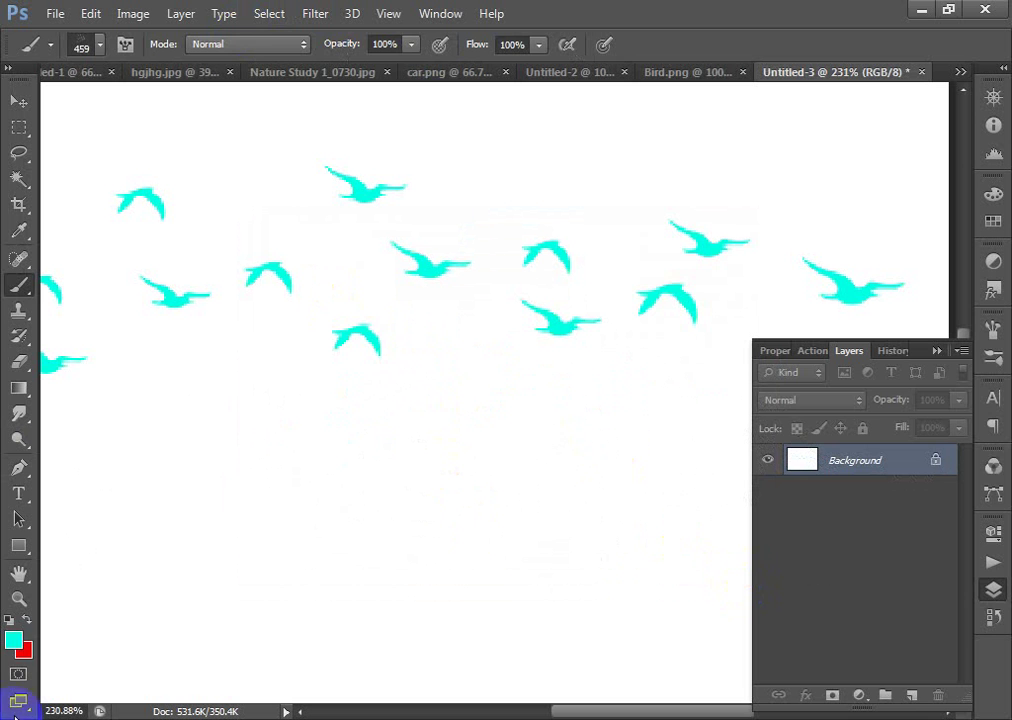
left_click(14, 639)
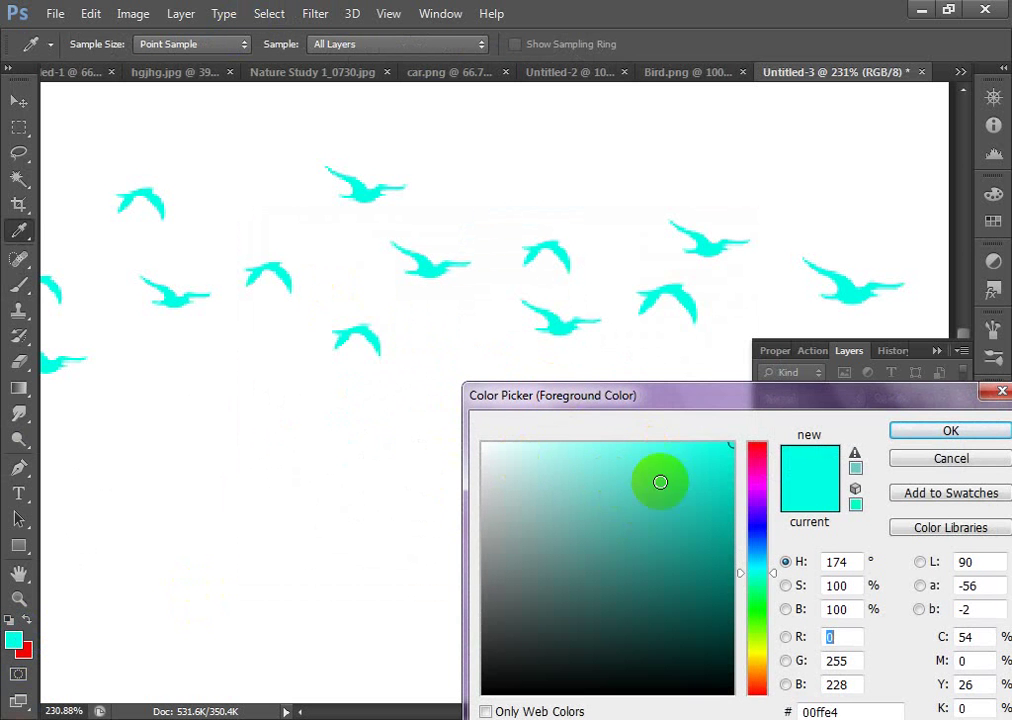
left_click_drag(669, 561, 544, 632)
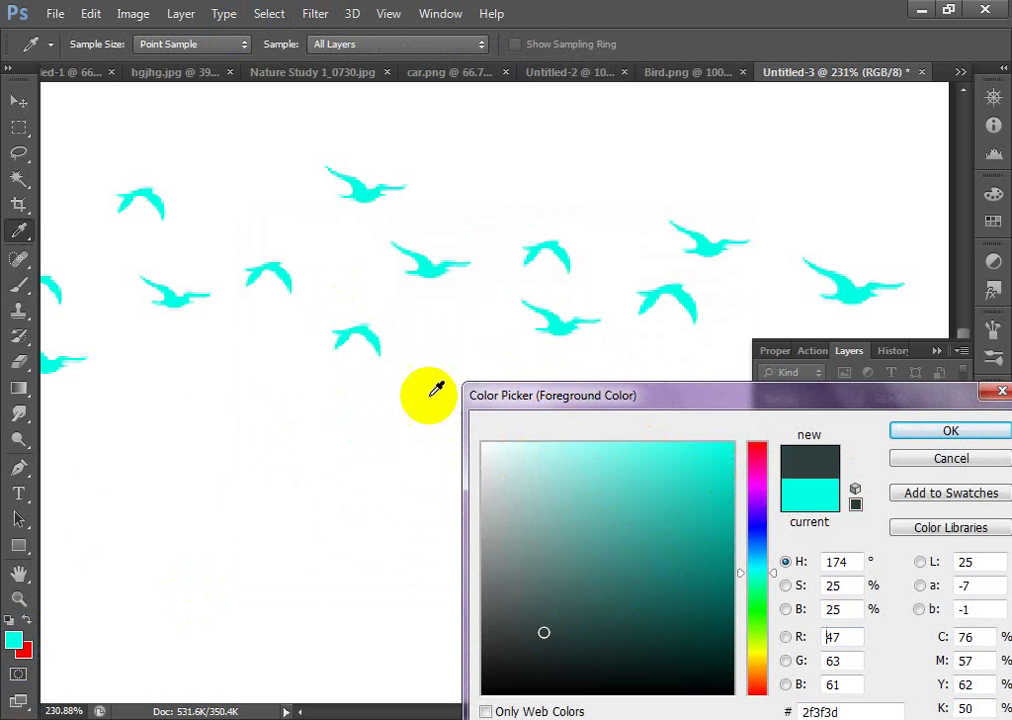
left_click(949, 433)
left_click(439, 498)
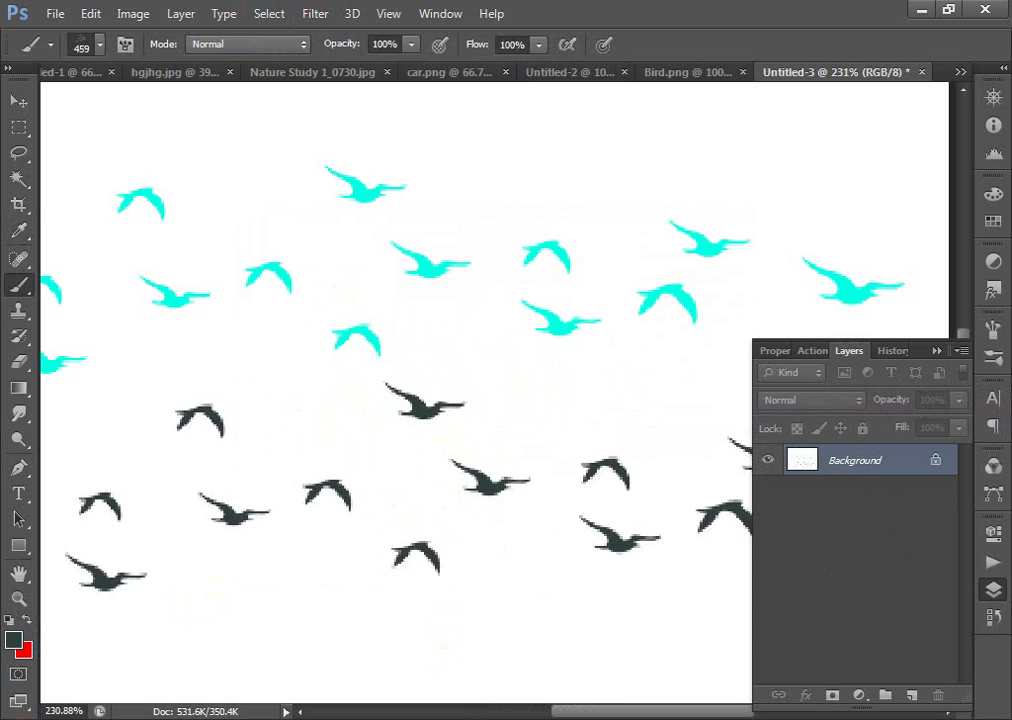
- Stamp two more dark flocks with the bird brush, one overlapping the turquoise birds and one above them
key("ctrl+minus")
key("ctrl+minus")
key("ctrl+minus")
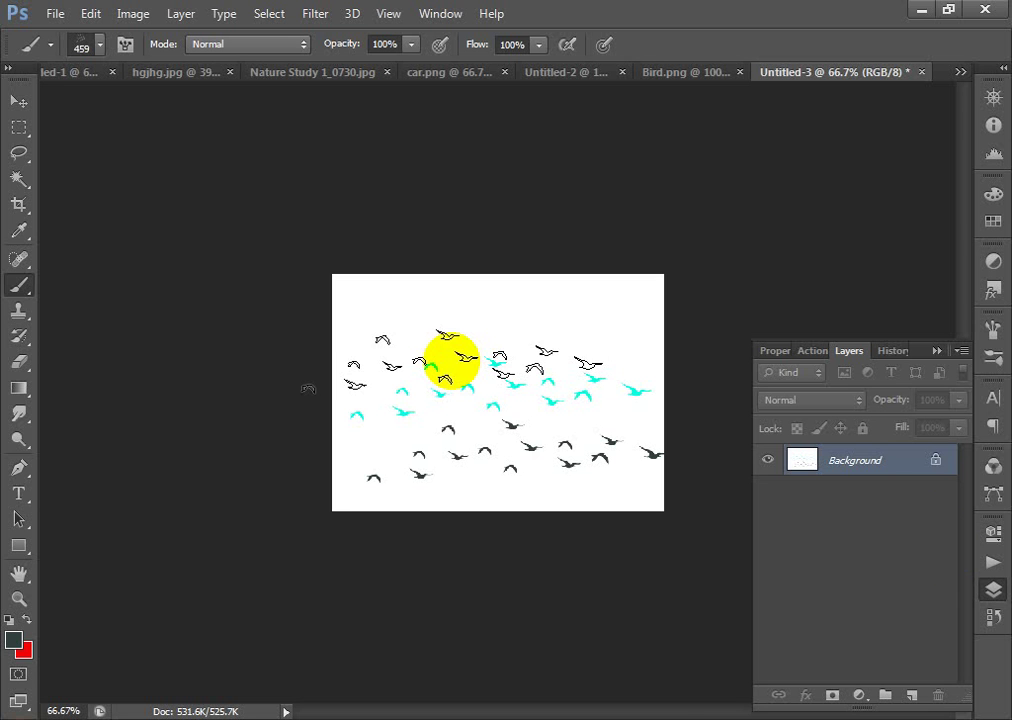
left_click_drag(325, 358, 583, 543)
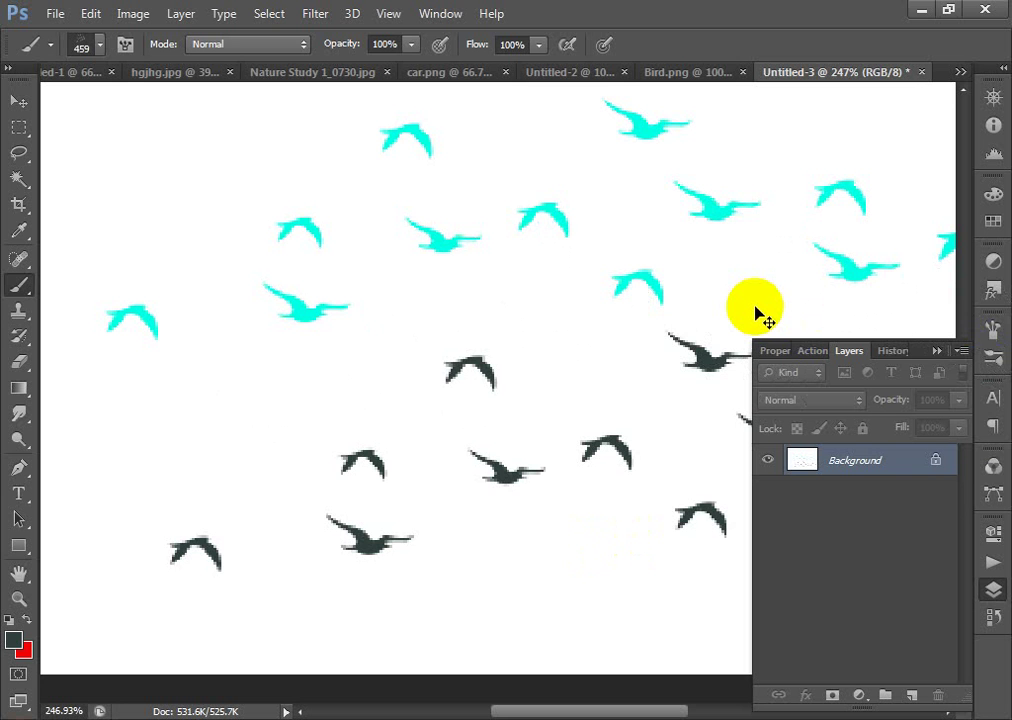
key("ctrl+minus")
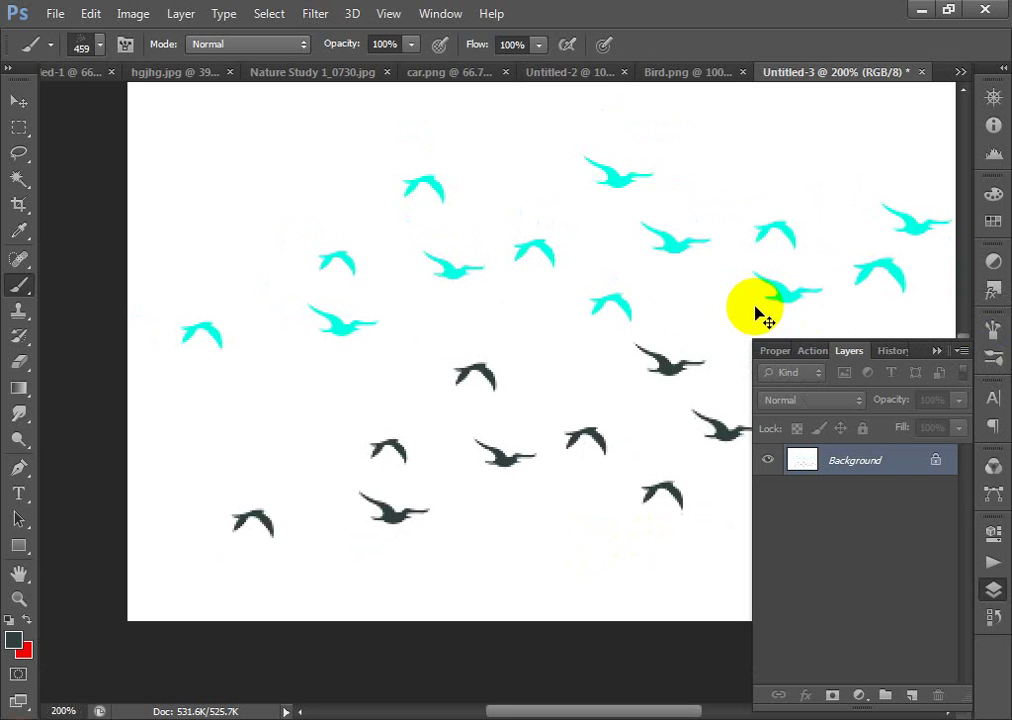
key("ctrl+minus")
key("ctrl+minus")
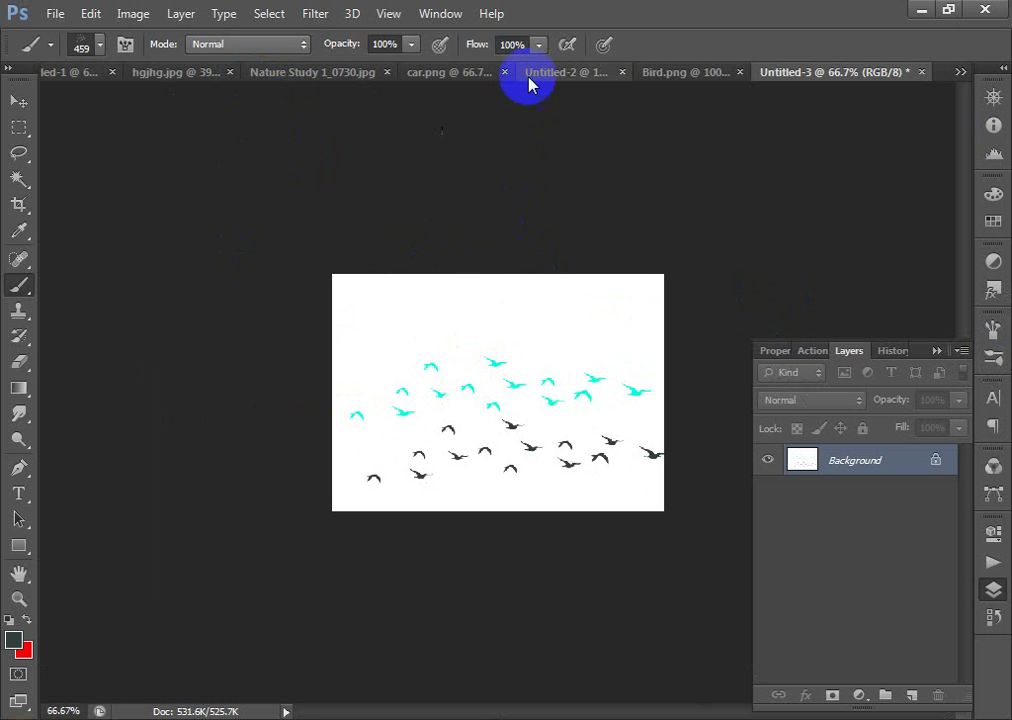
left_click(476, 378)
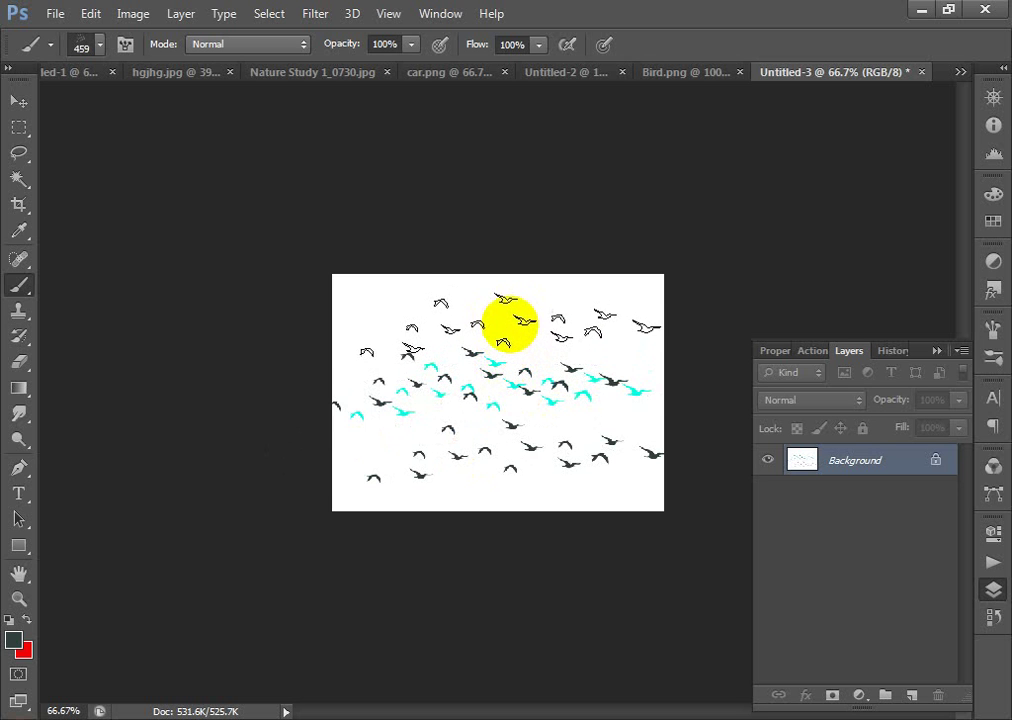
left_click(511, 326)
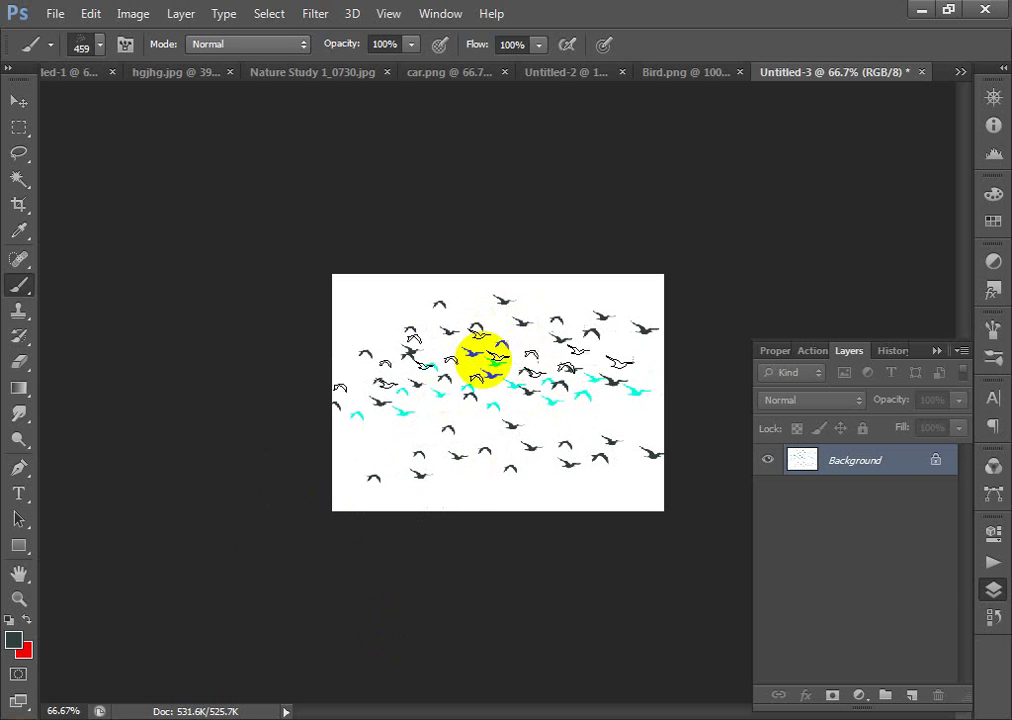